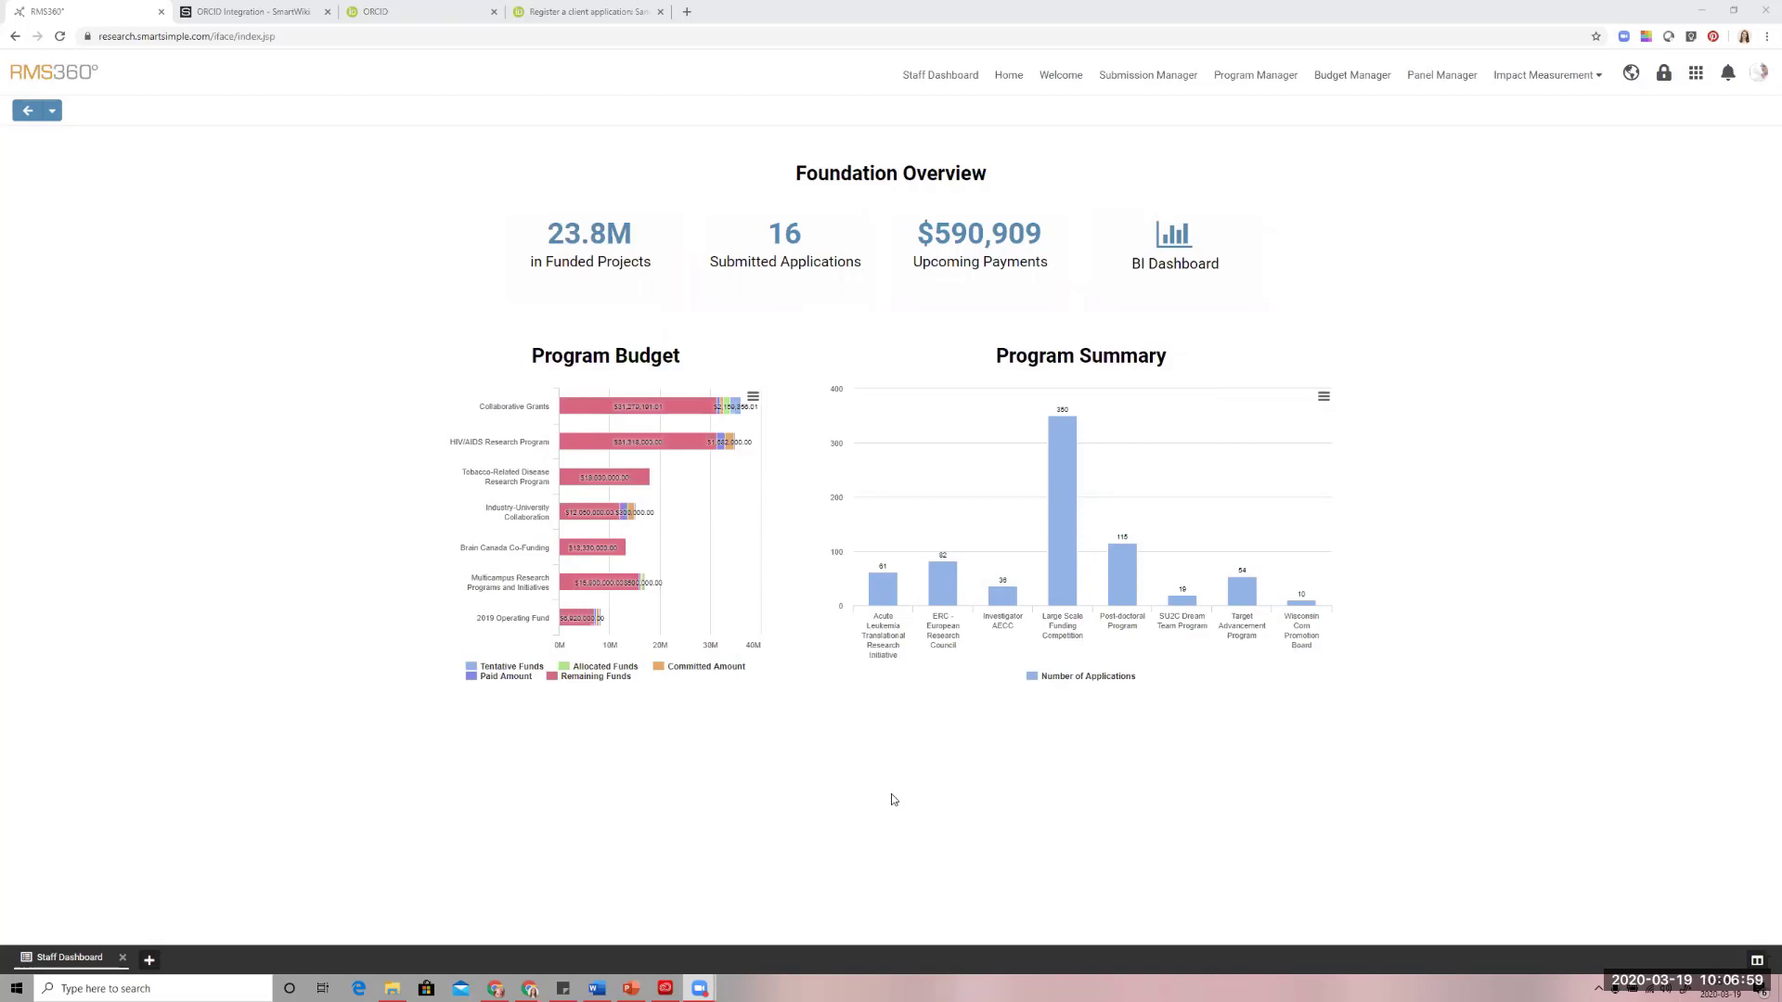
Review the SmartSimple wiki's ORCID Integration article, covering the Basic Member API, integration settings, enabling import and authorizing profile import
click(250, 13)
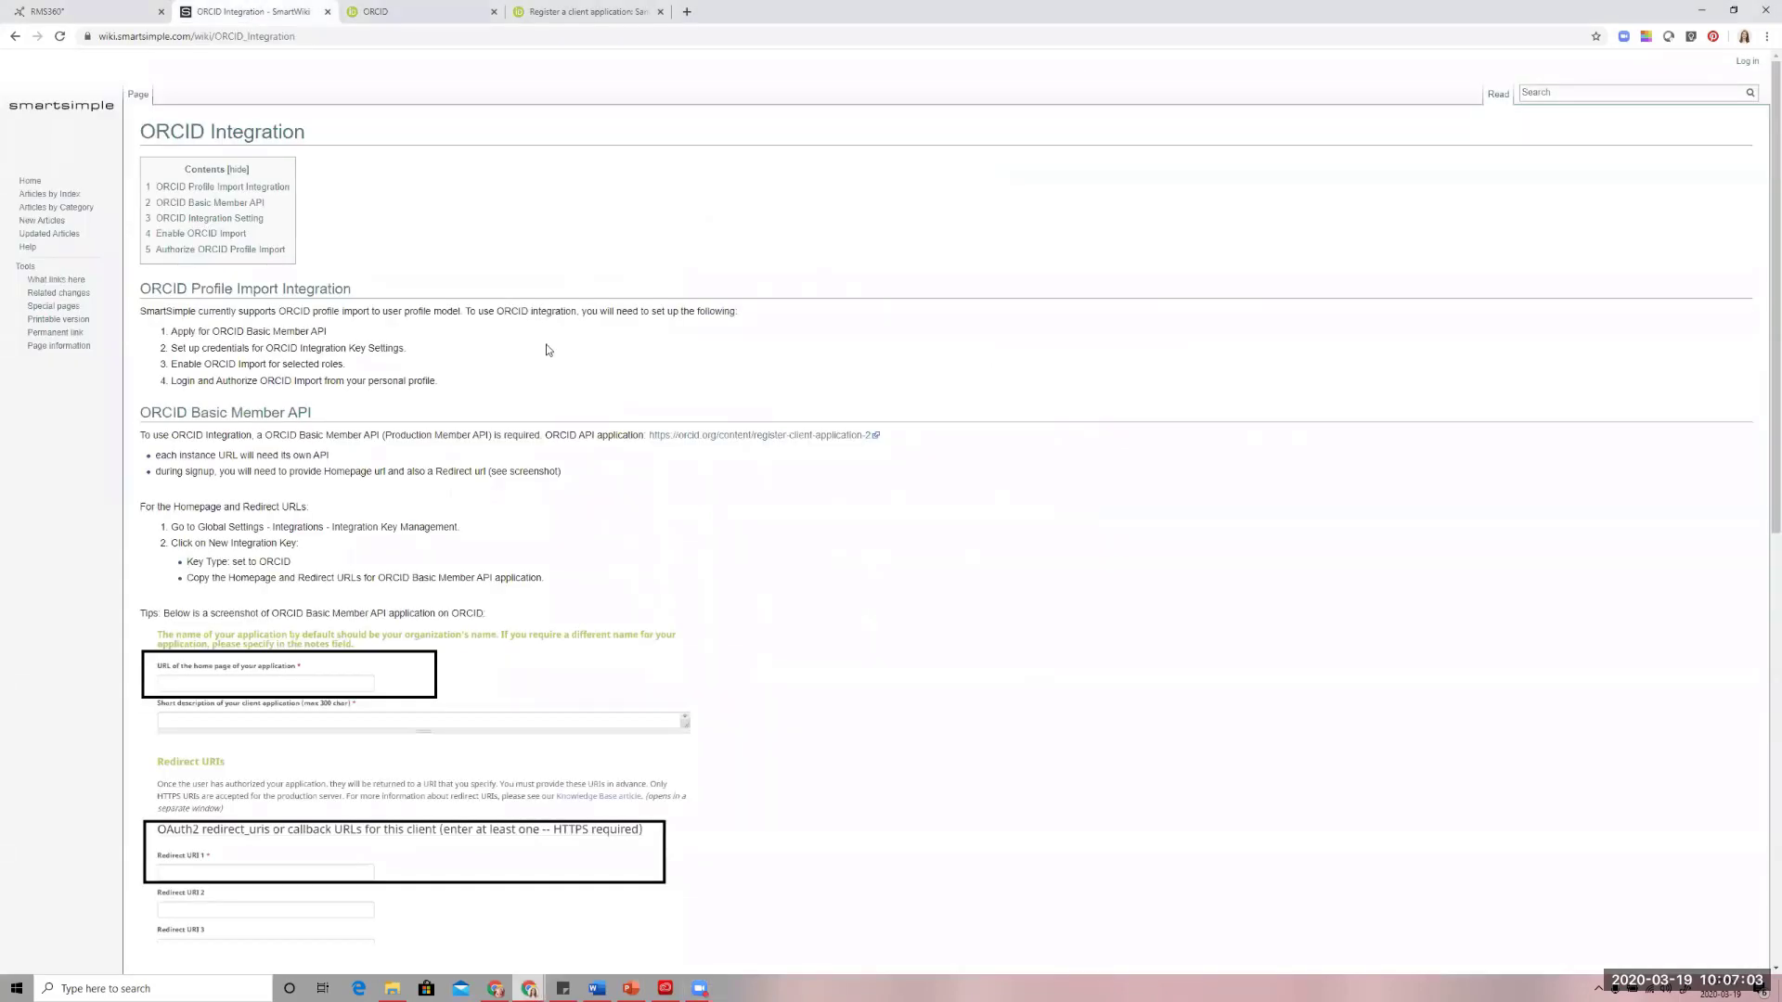
scroll(548, 350, down, 8)
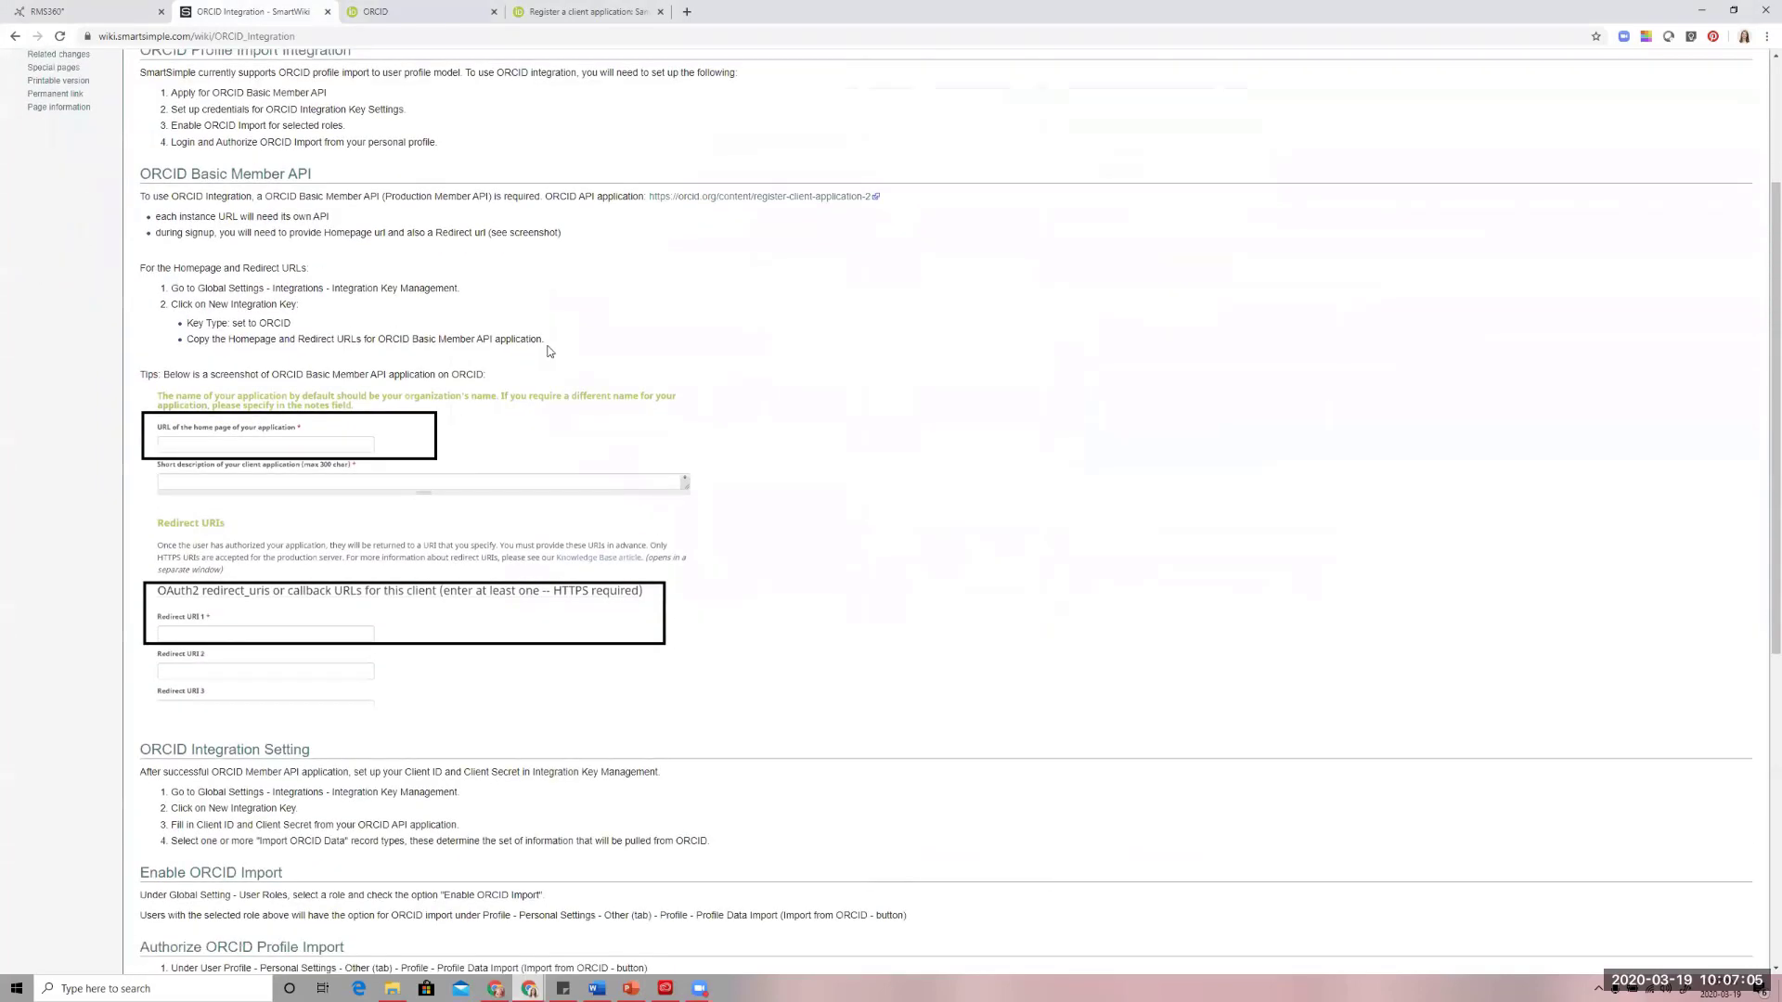
scroll(549, 352, up, 3)
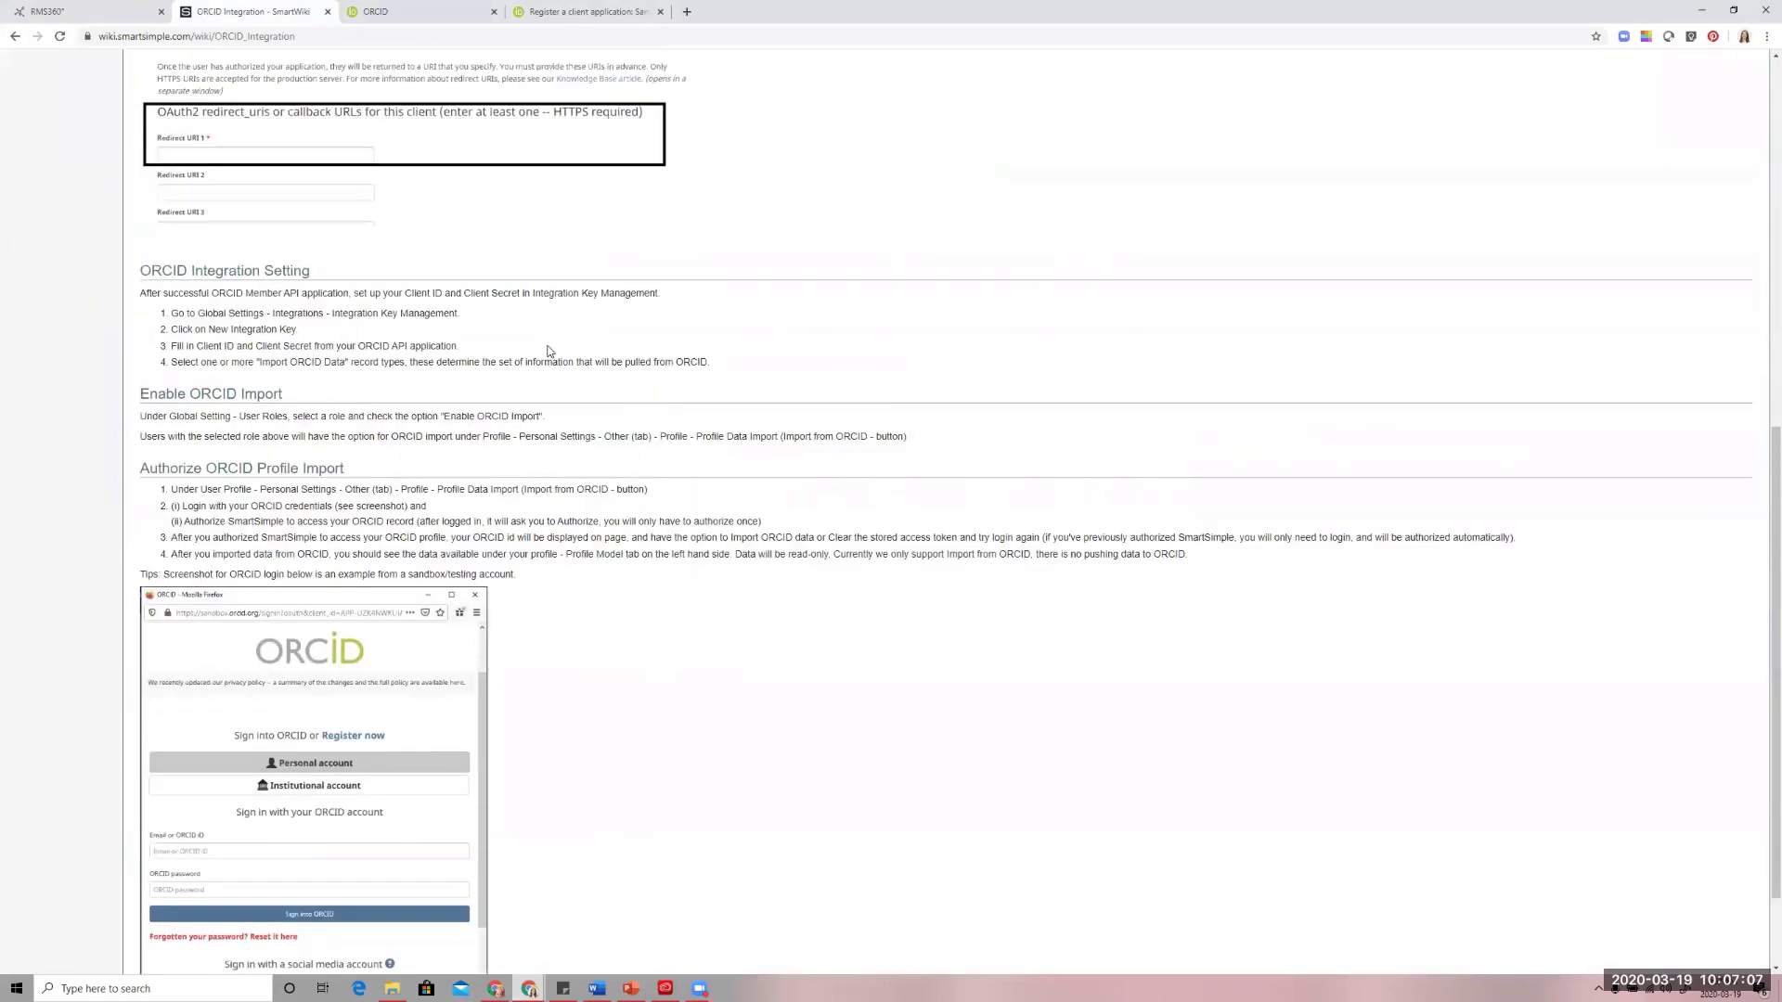
scroll(552, 358, up, 7)
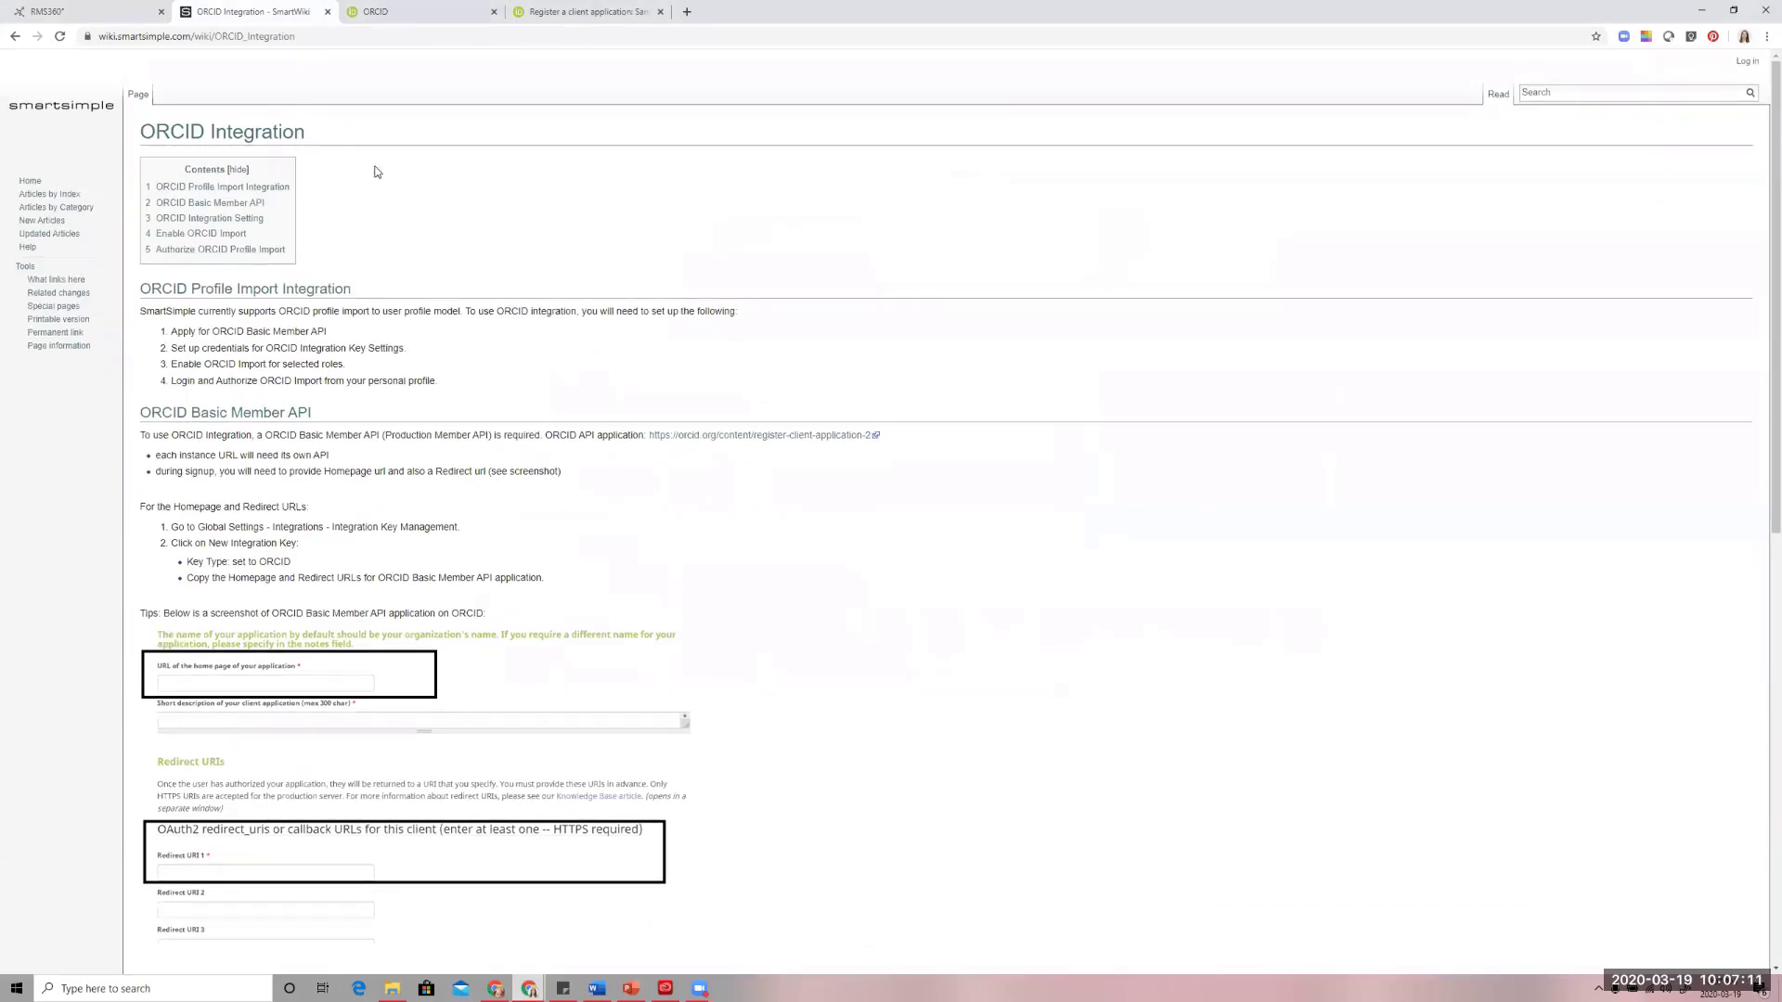
scroll(449, 239, down, 8)
scroll(450, 238, up, 3)
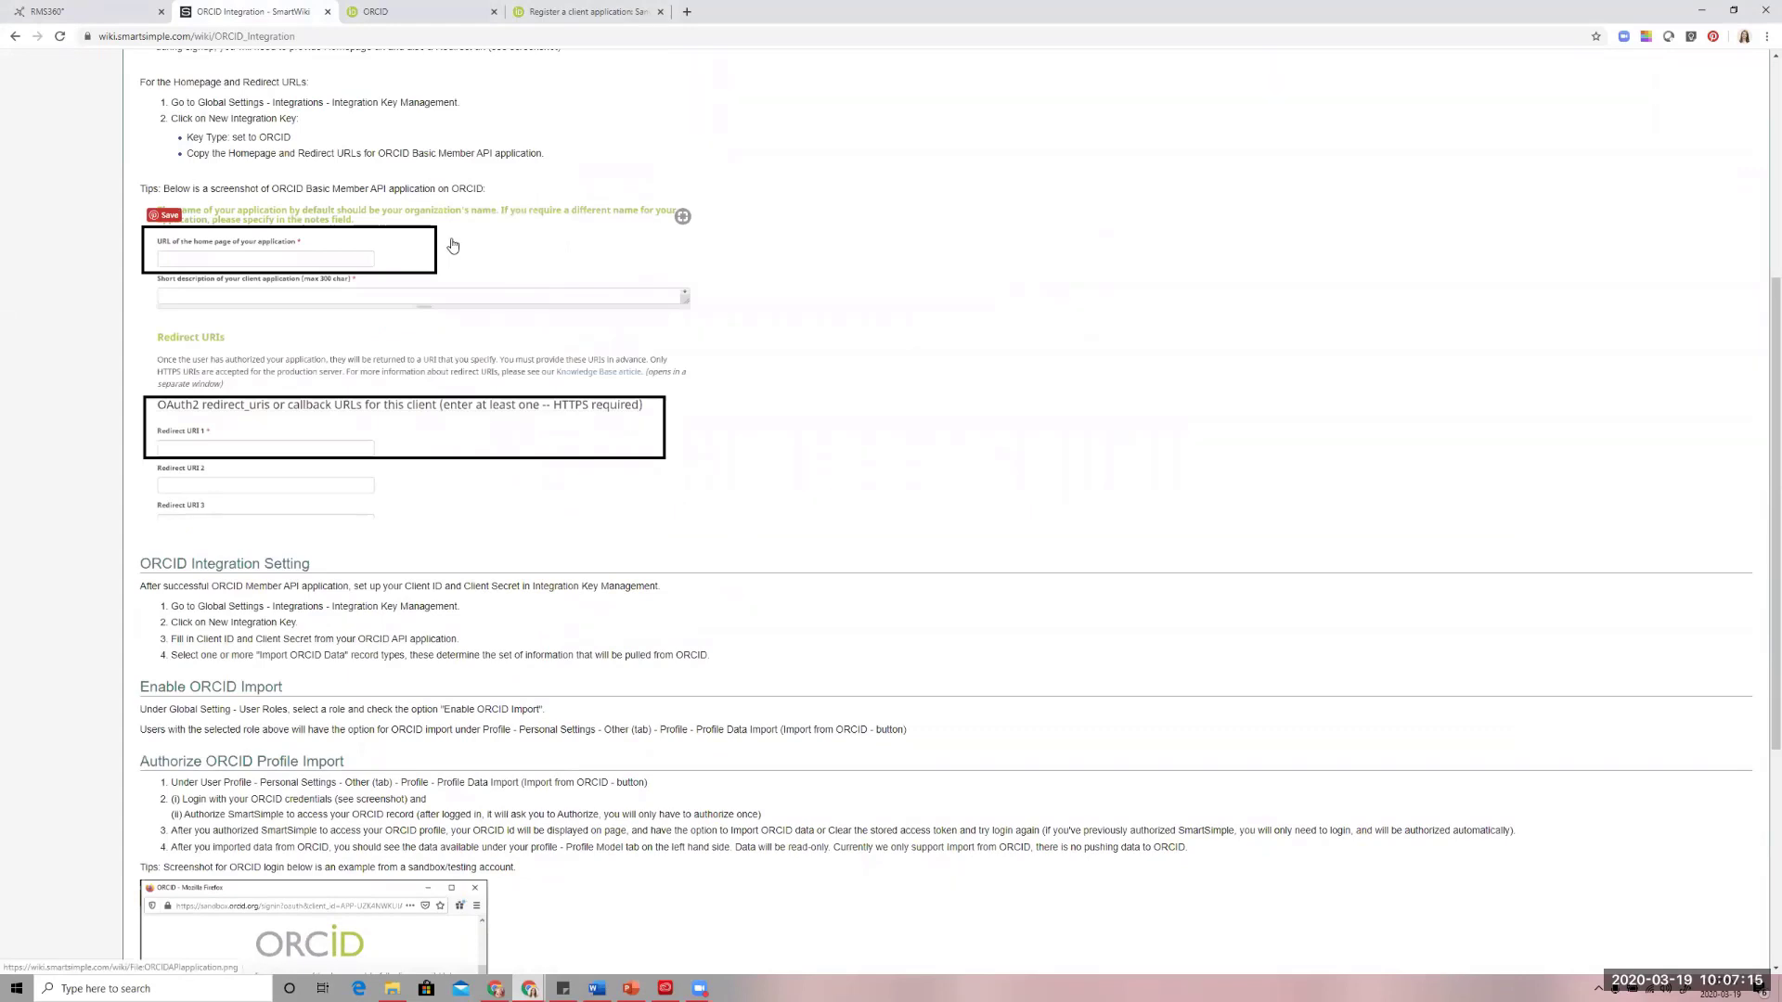
scroll(452, 245, up, 4)
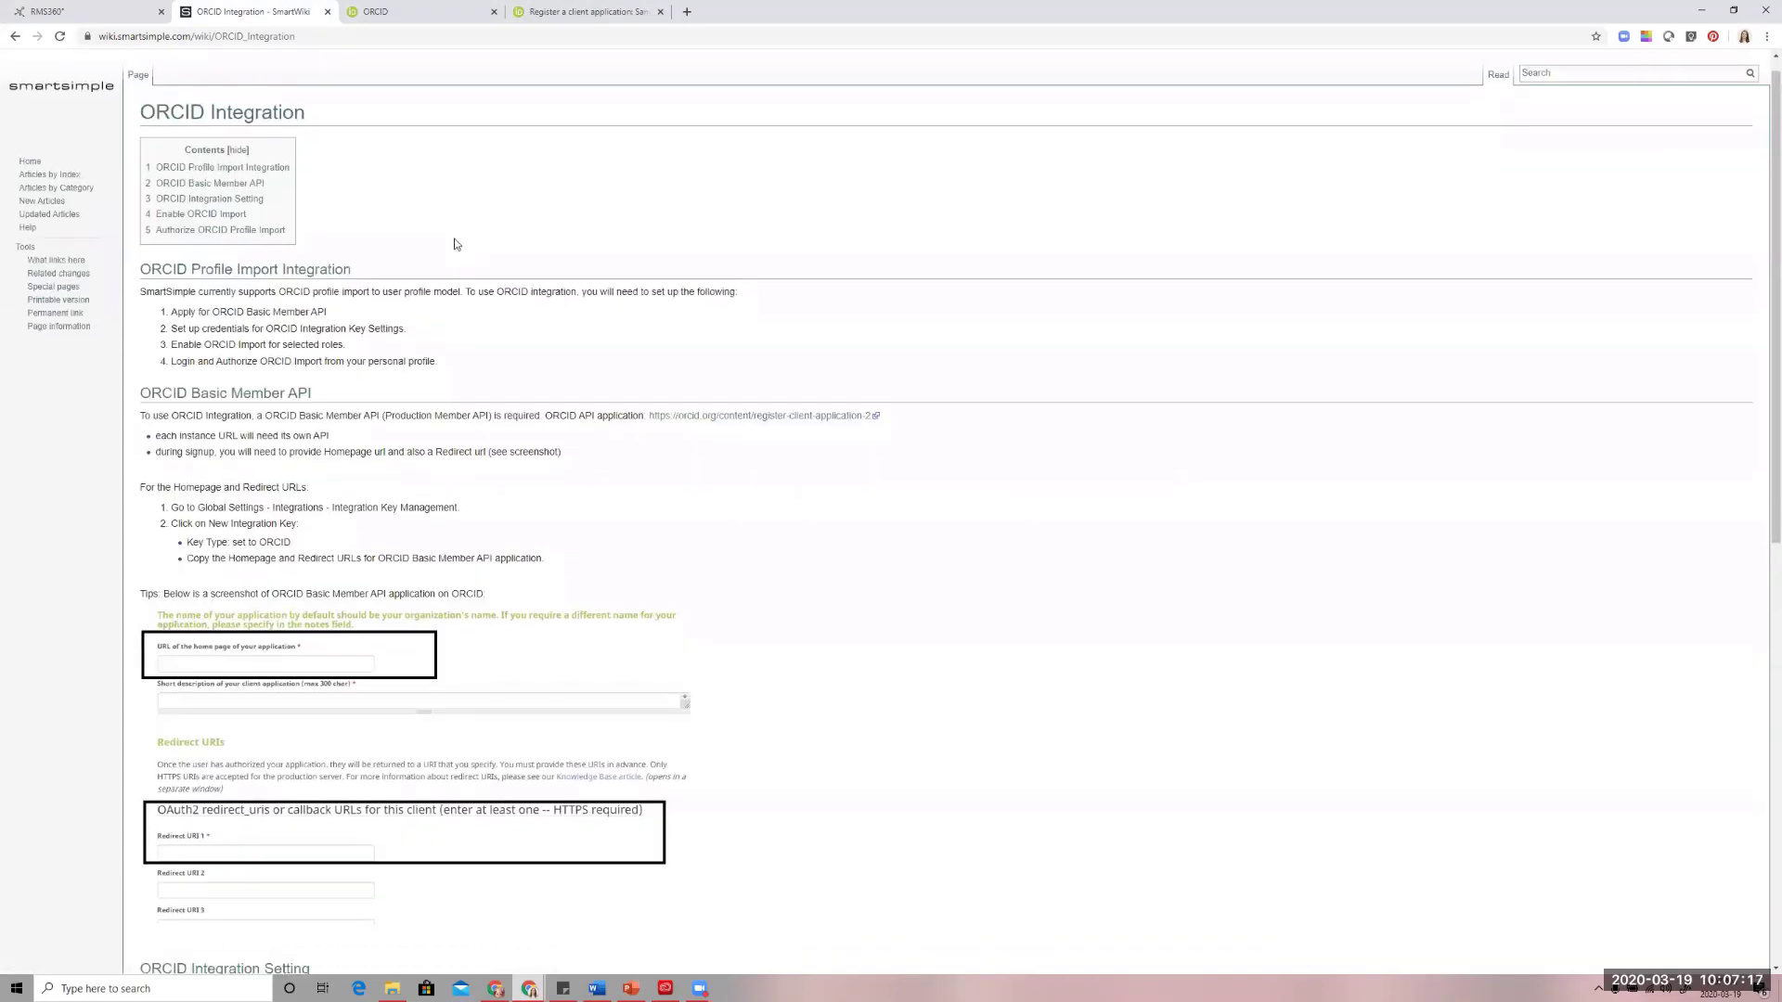
scroll(455, 244, down, 1)
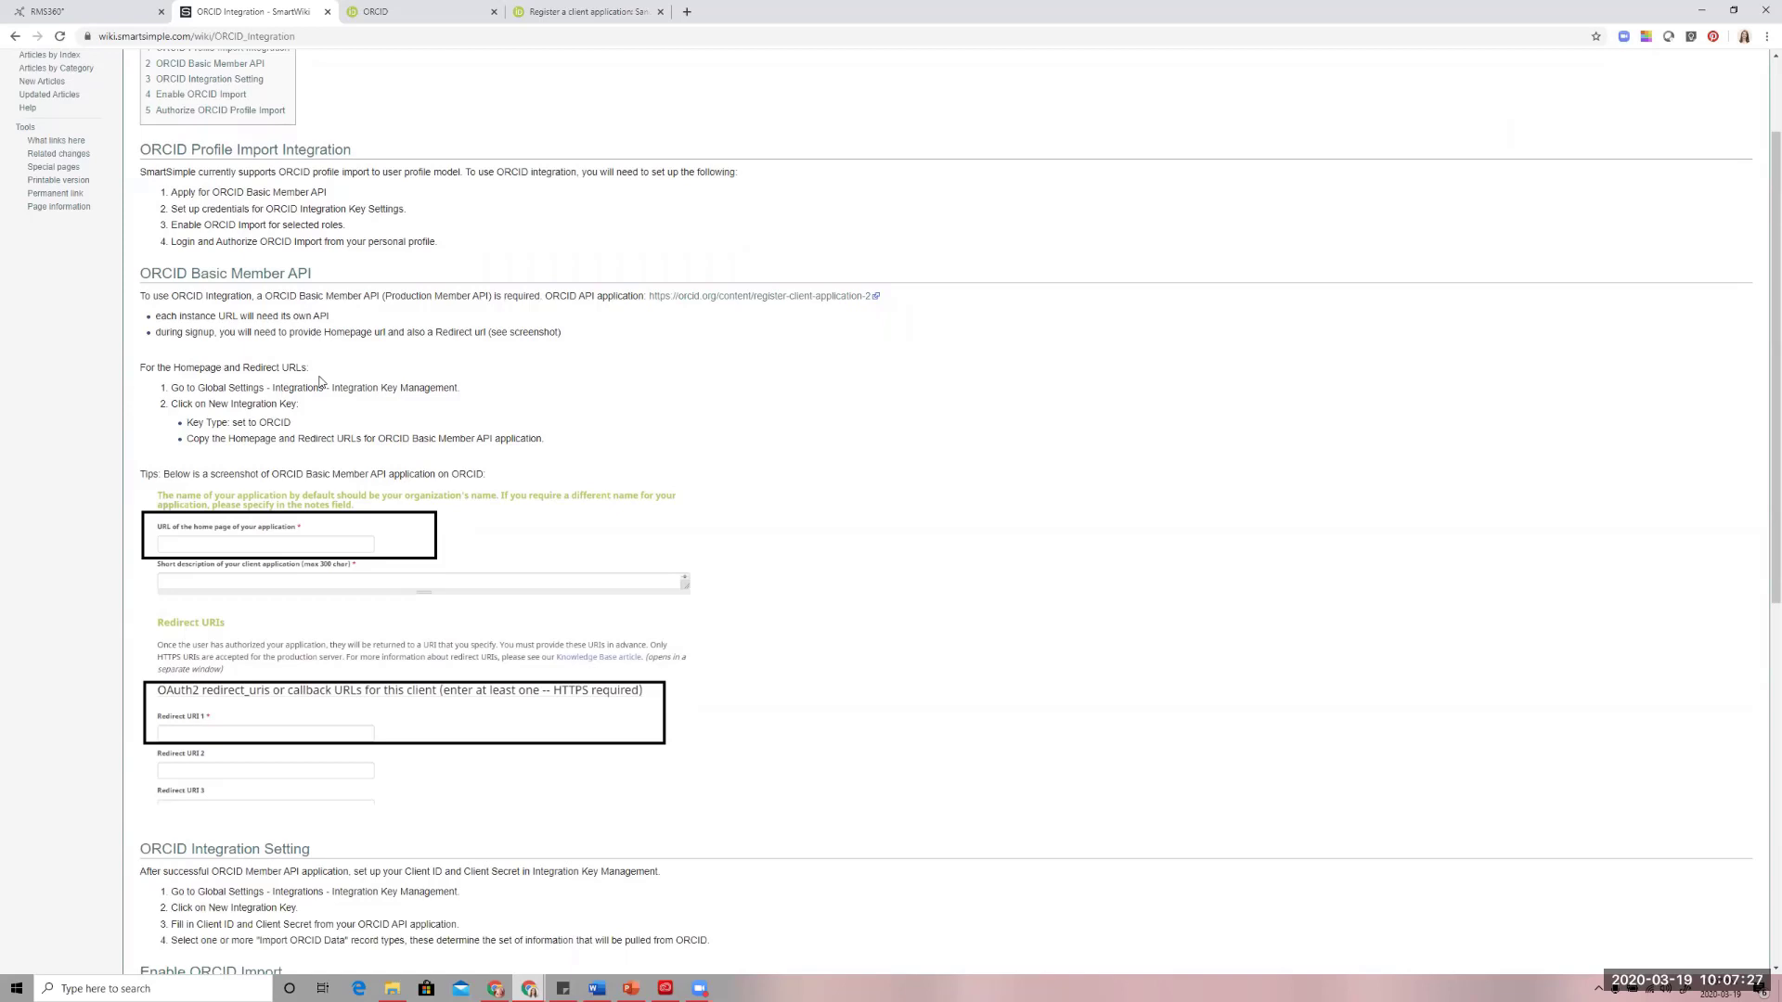
View the ORCID integration key under Integration Key Management in RMS360's global integration settings, and return to the key list
click(51, 11)
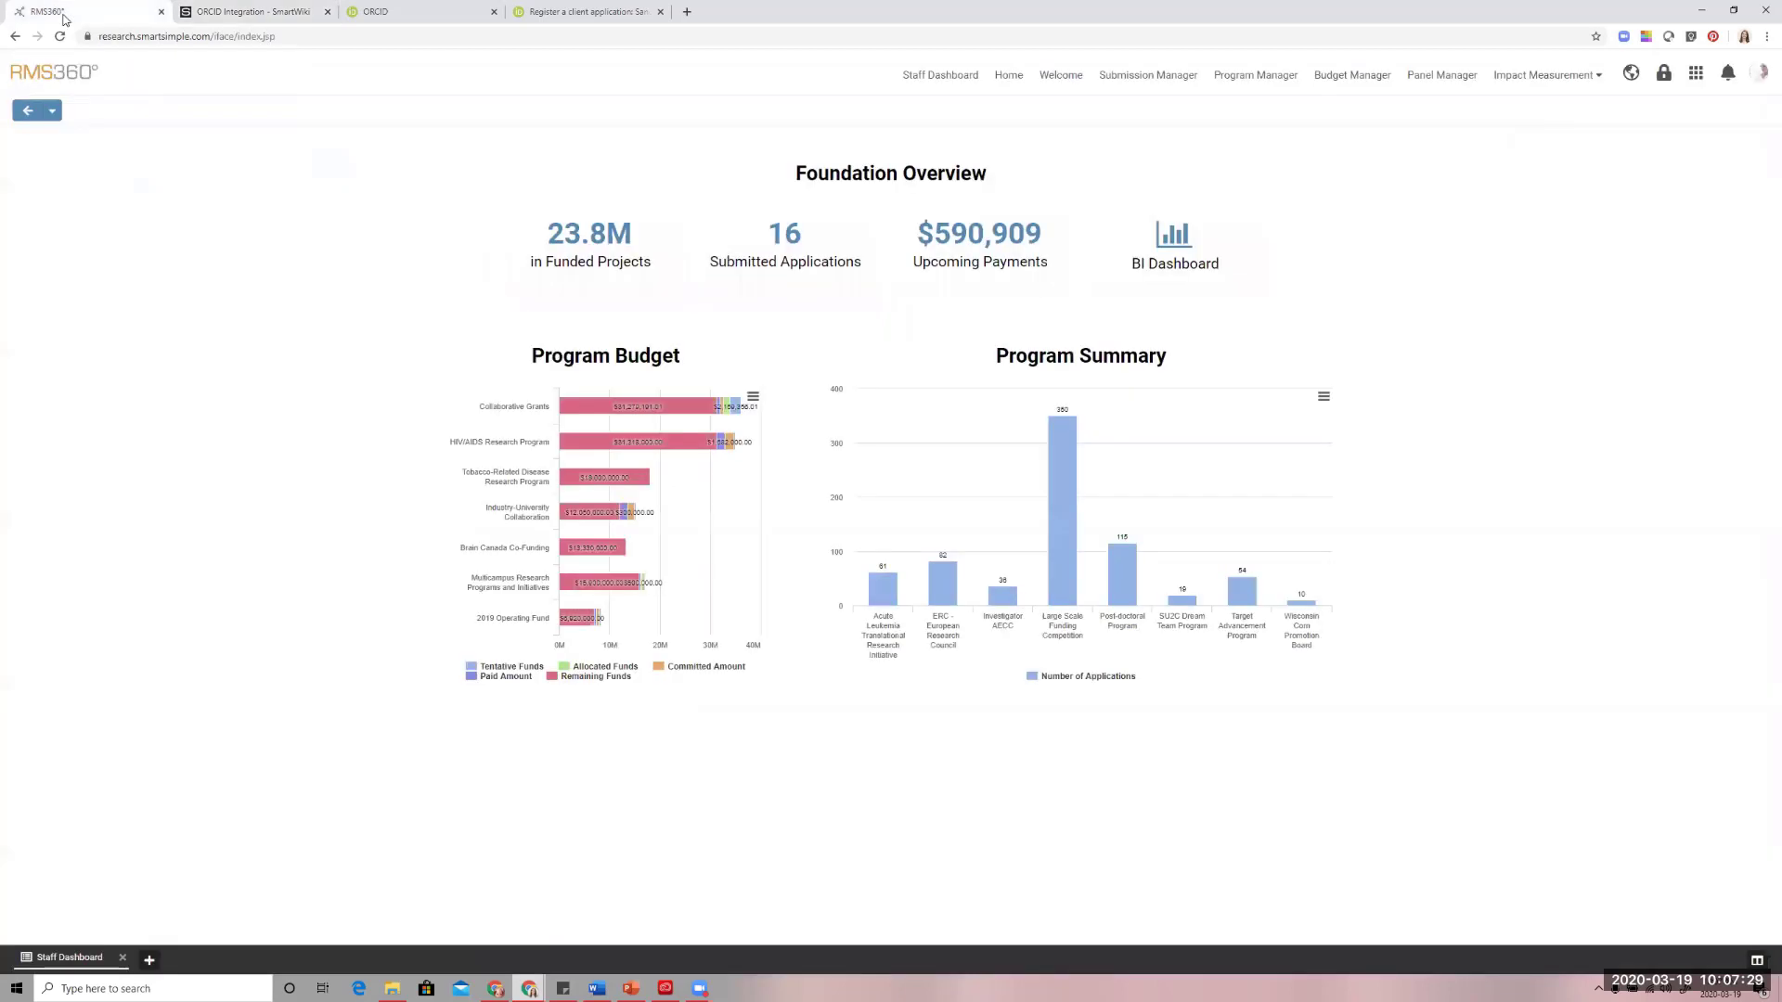
click(1695, 73)
click(1596, 144)
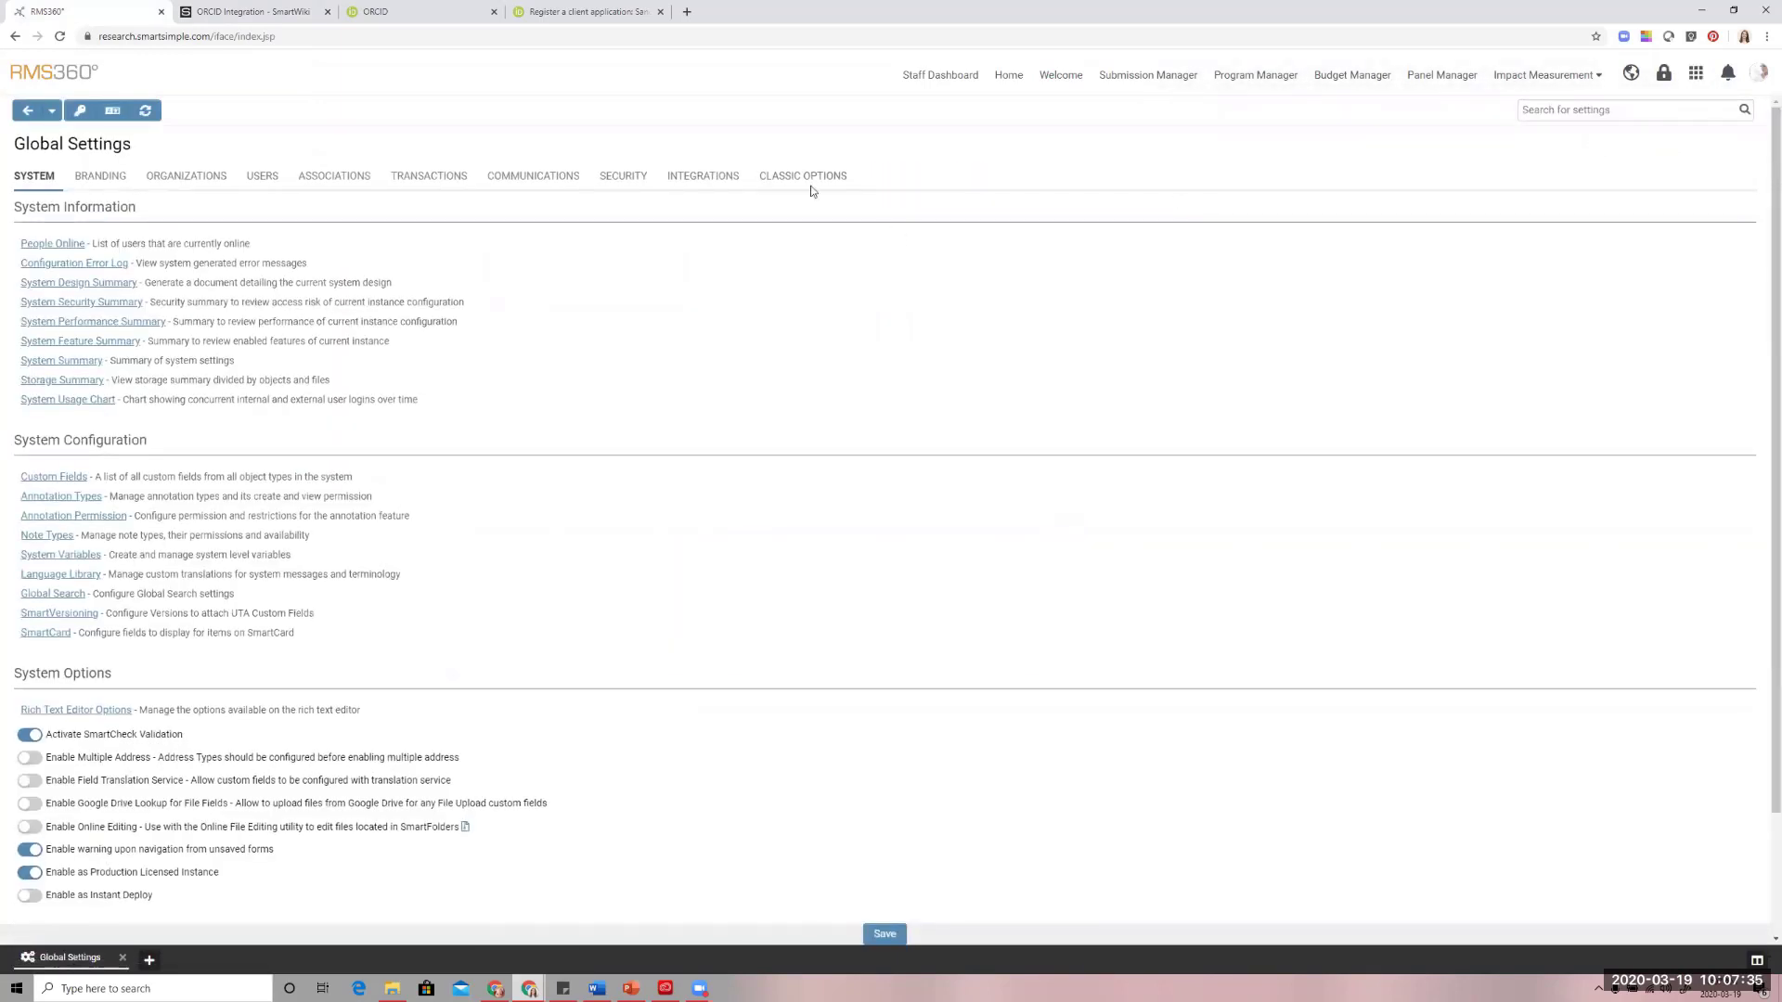
click(675, 180)
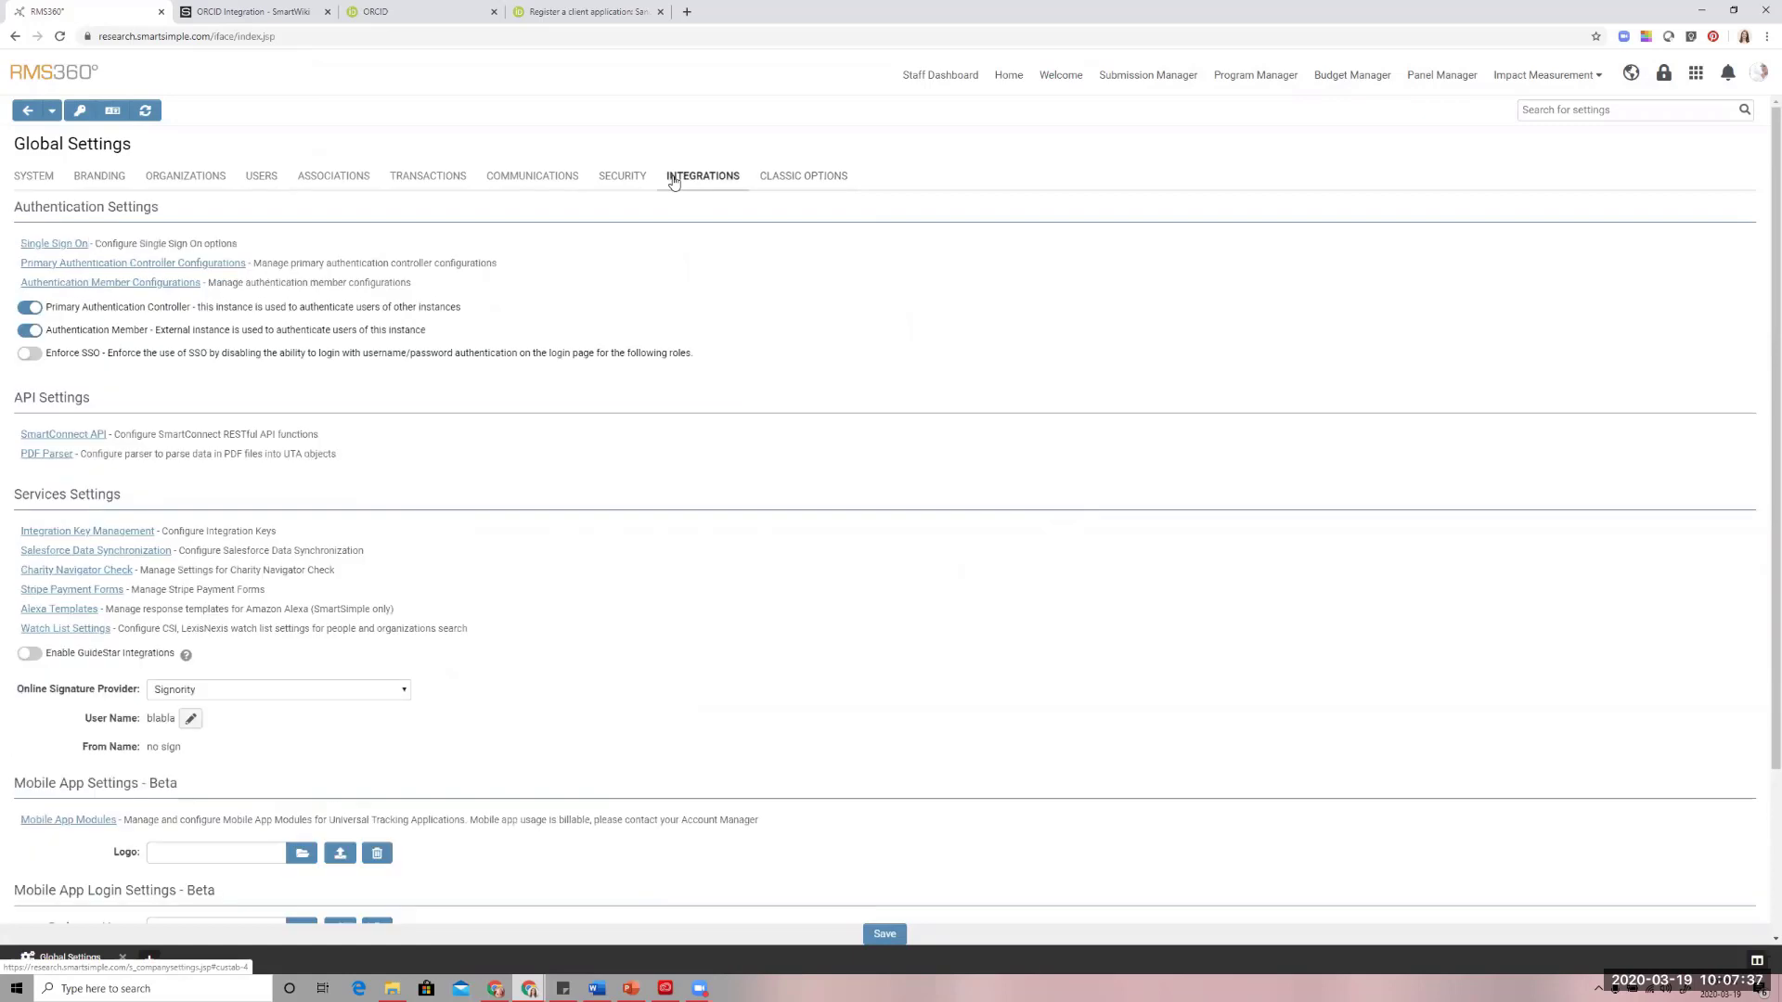
scroll(570, 463, down, 3)
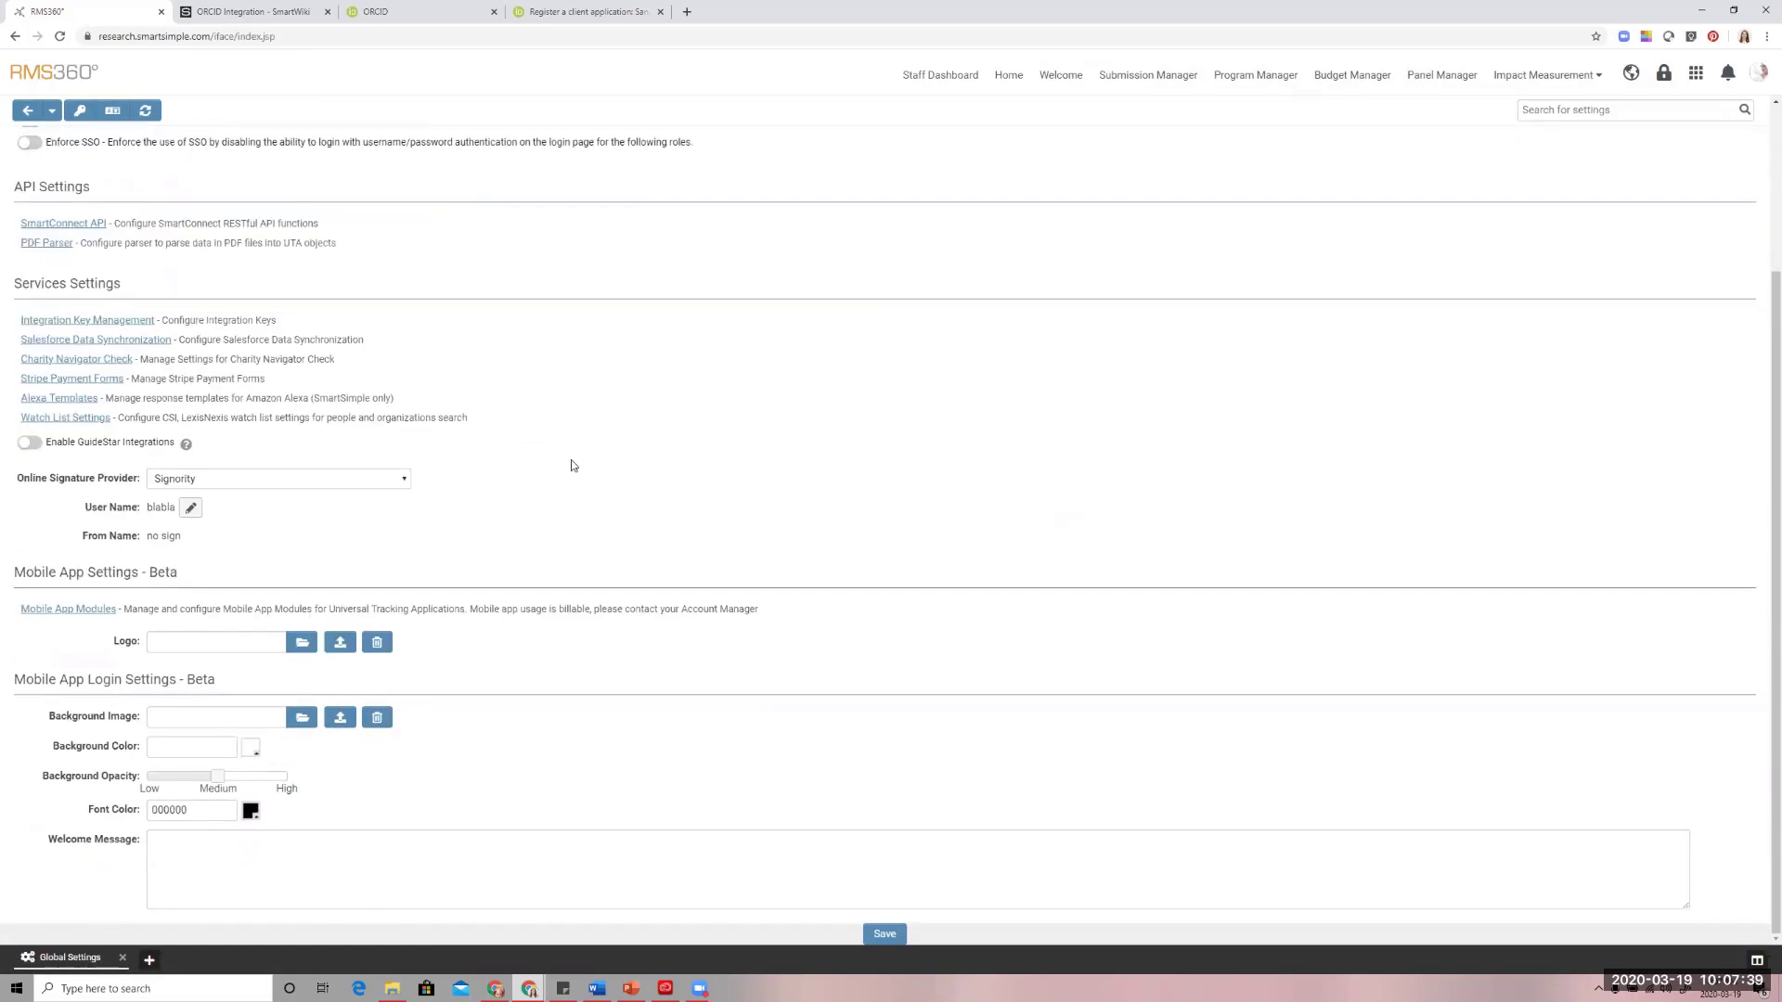
click(124, 322)
click(77, 252)
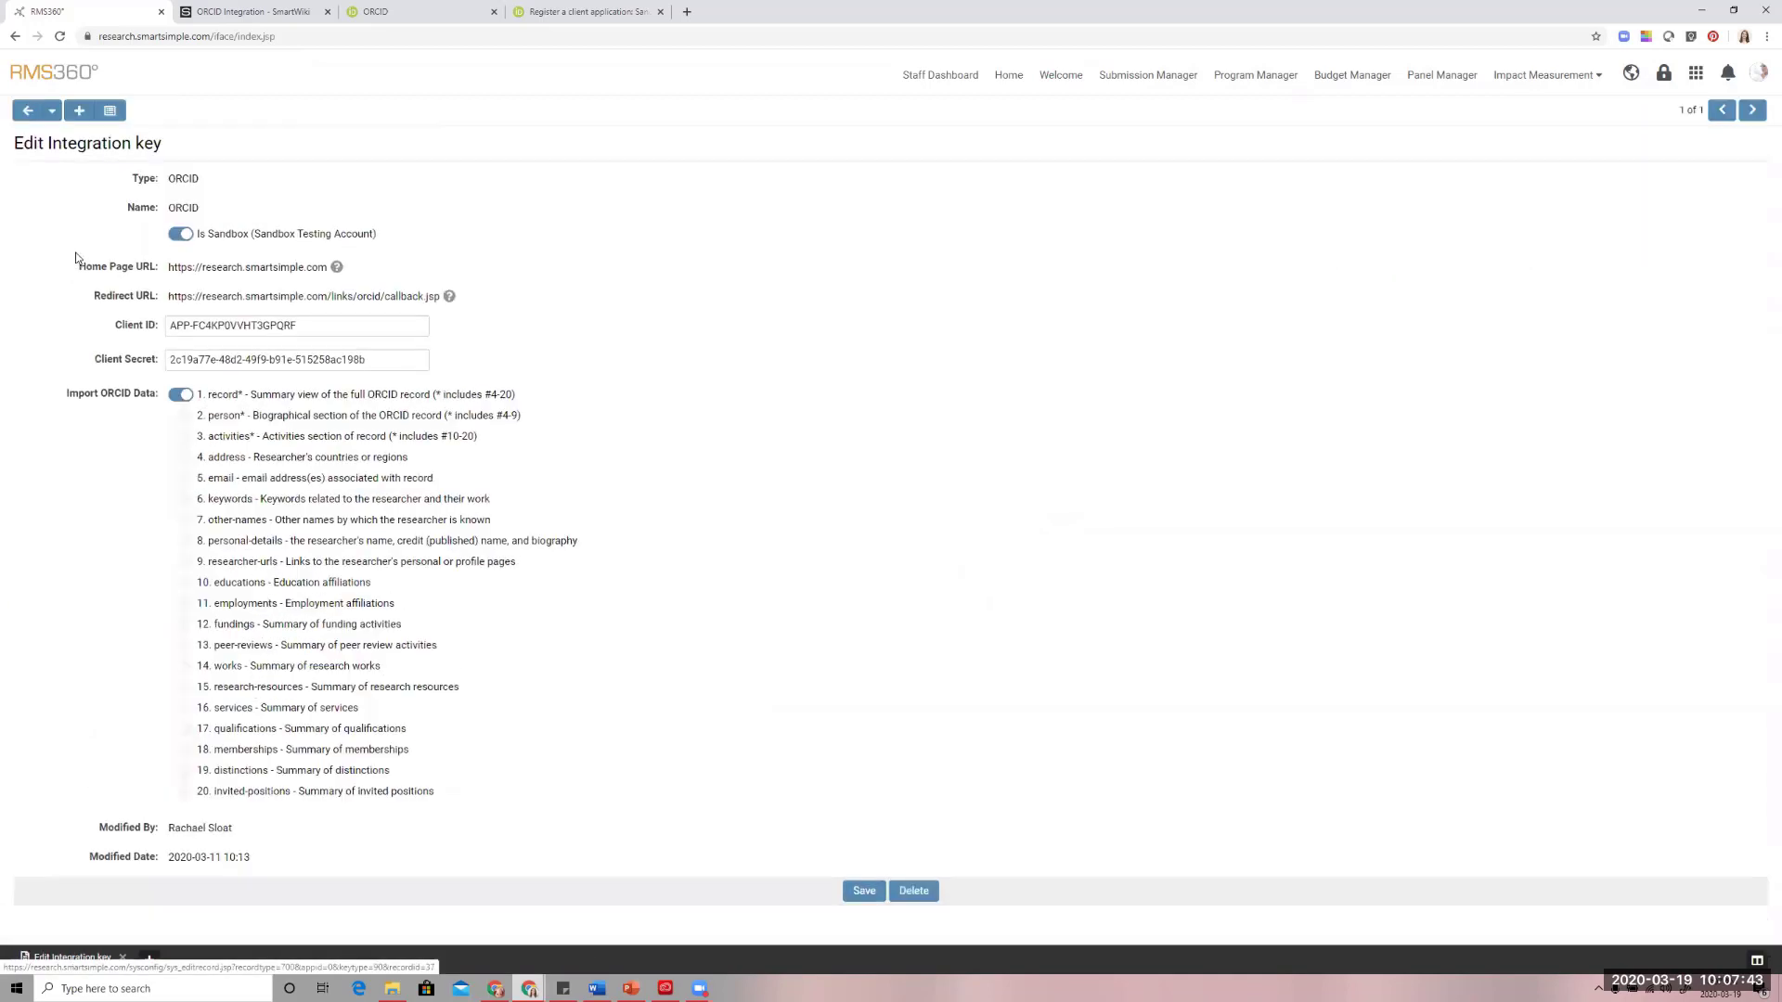
click(29, 111)
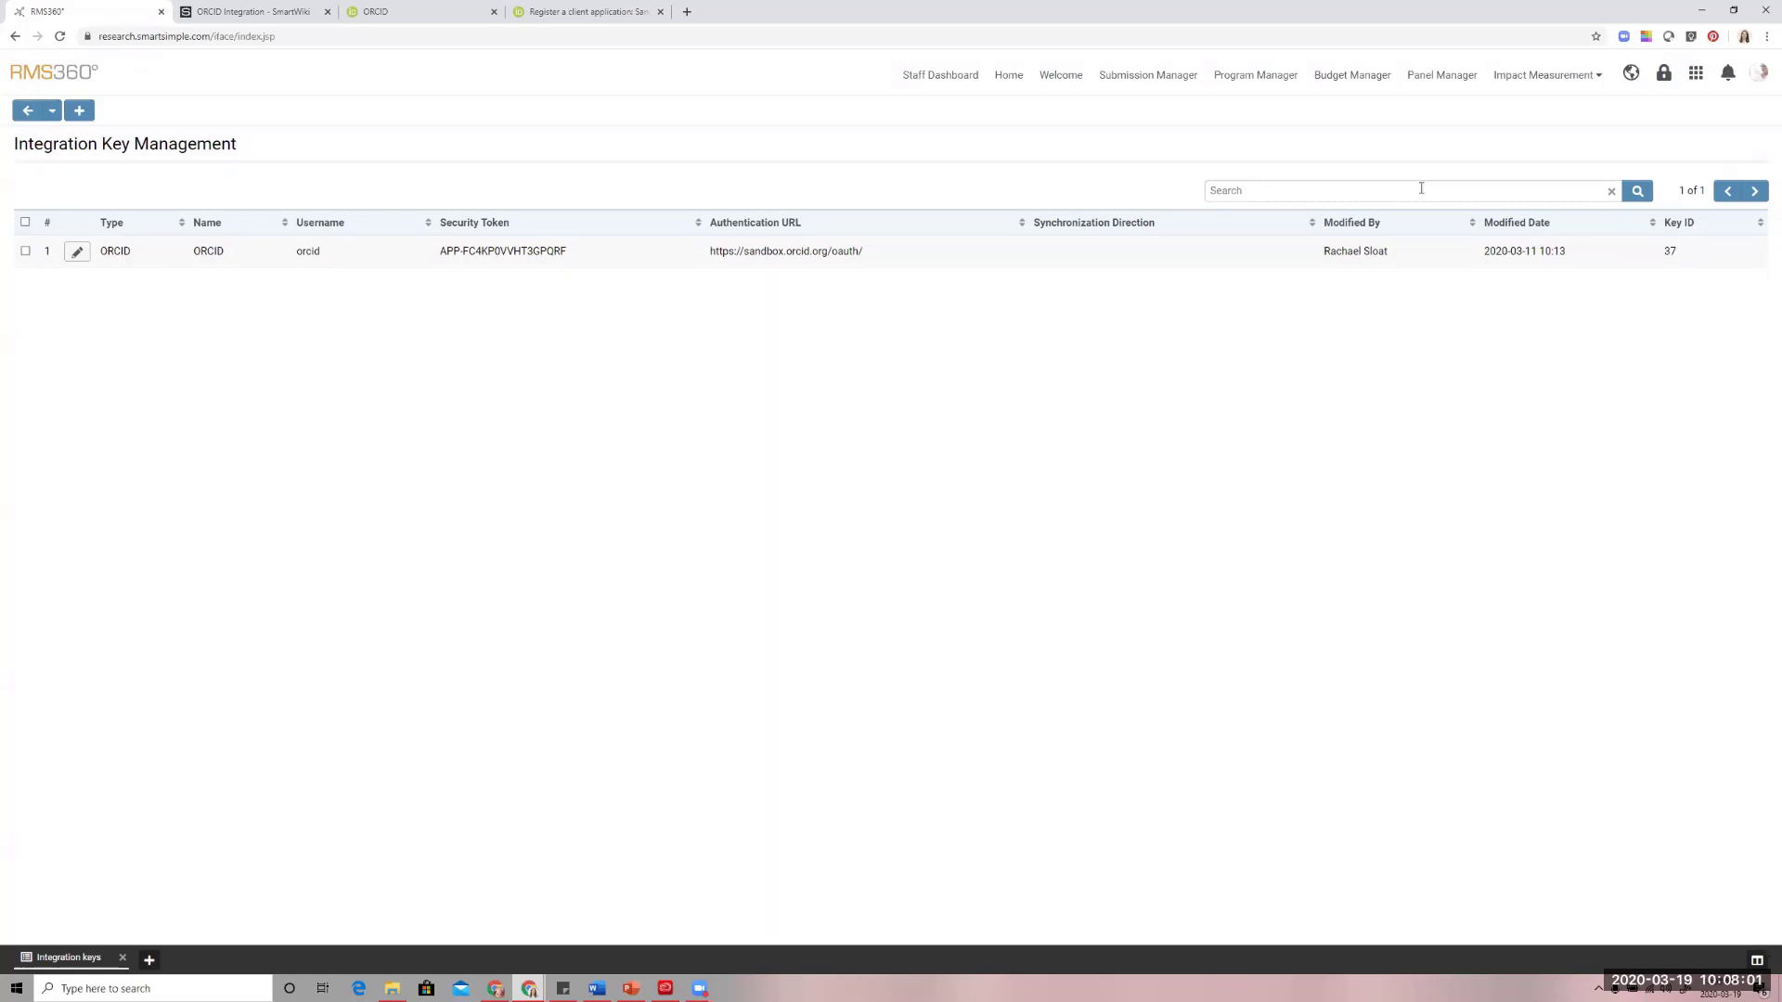
Open the researcher's profile from the People list
click(1696, 73)
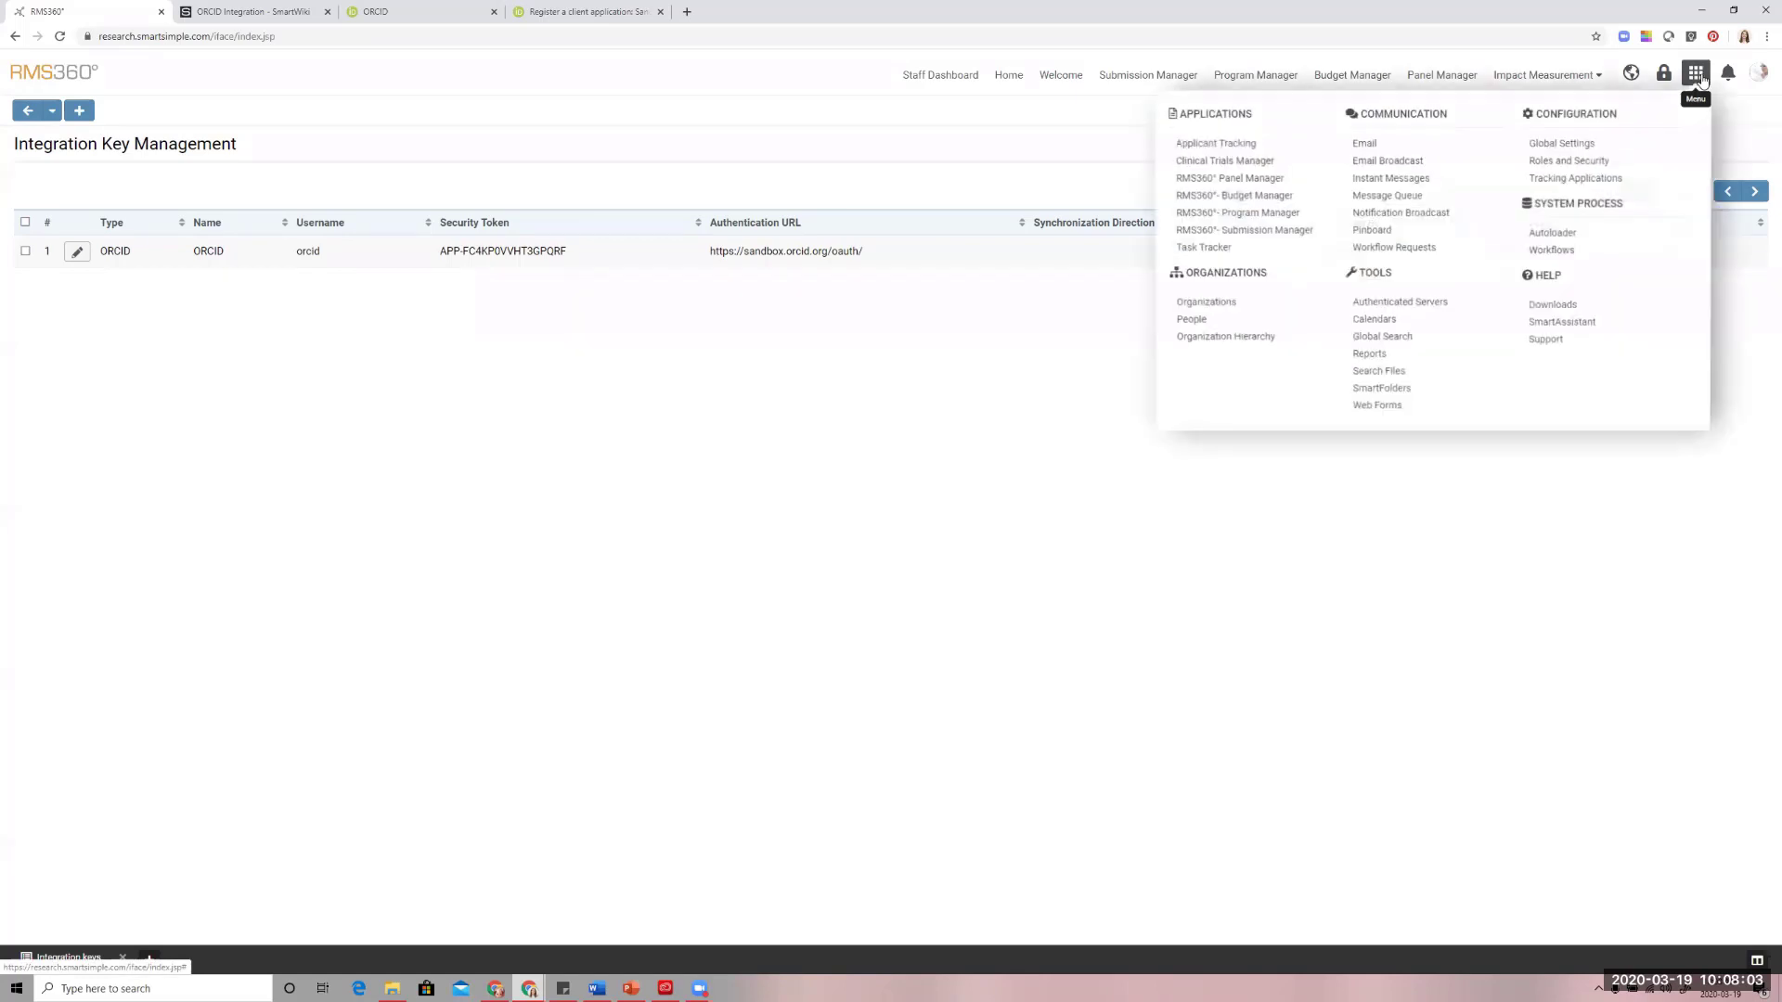
click(1197, 320)
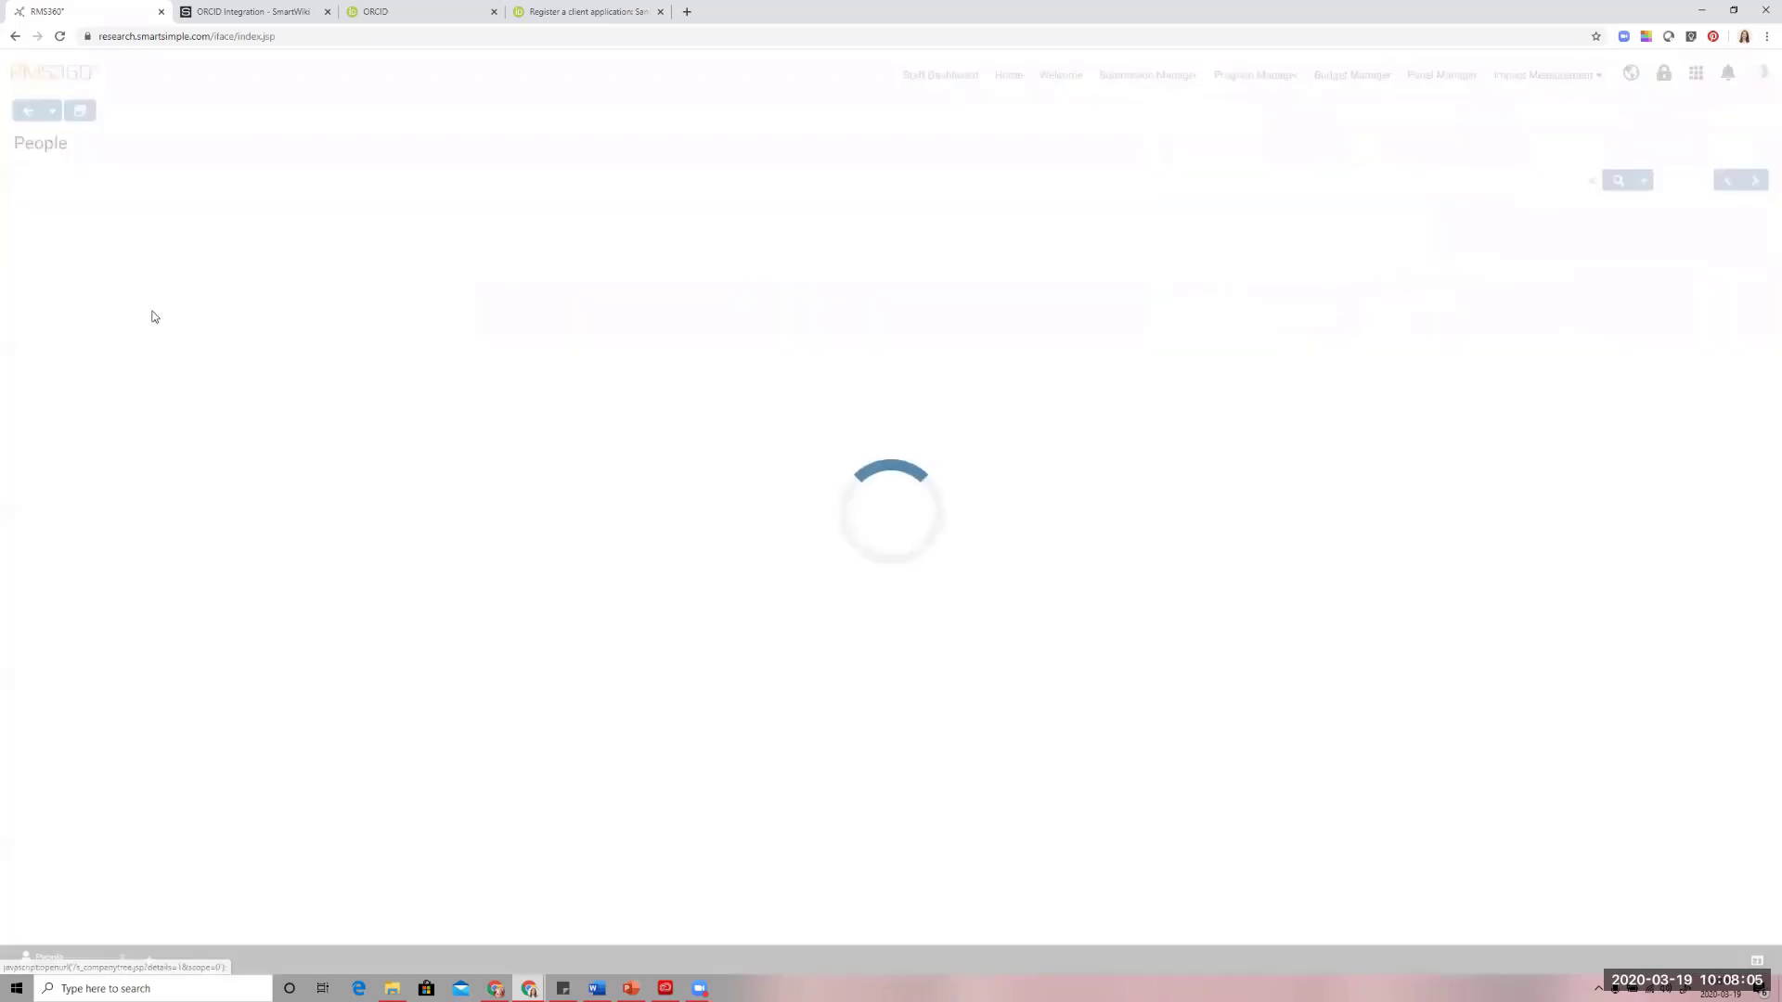
click(255, 247)
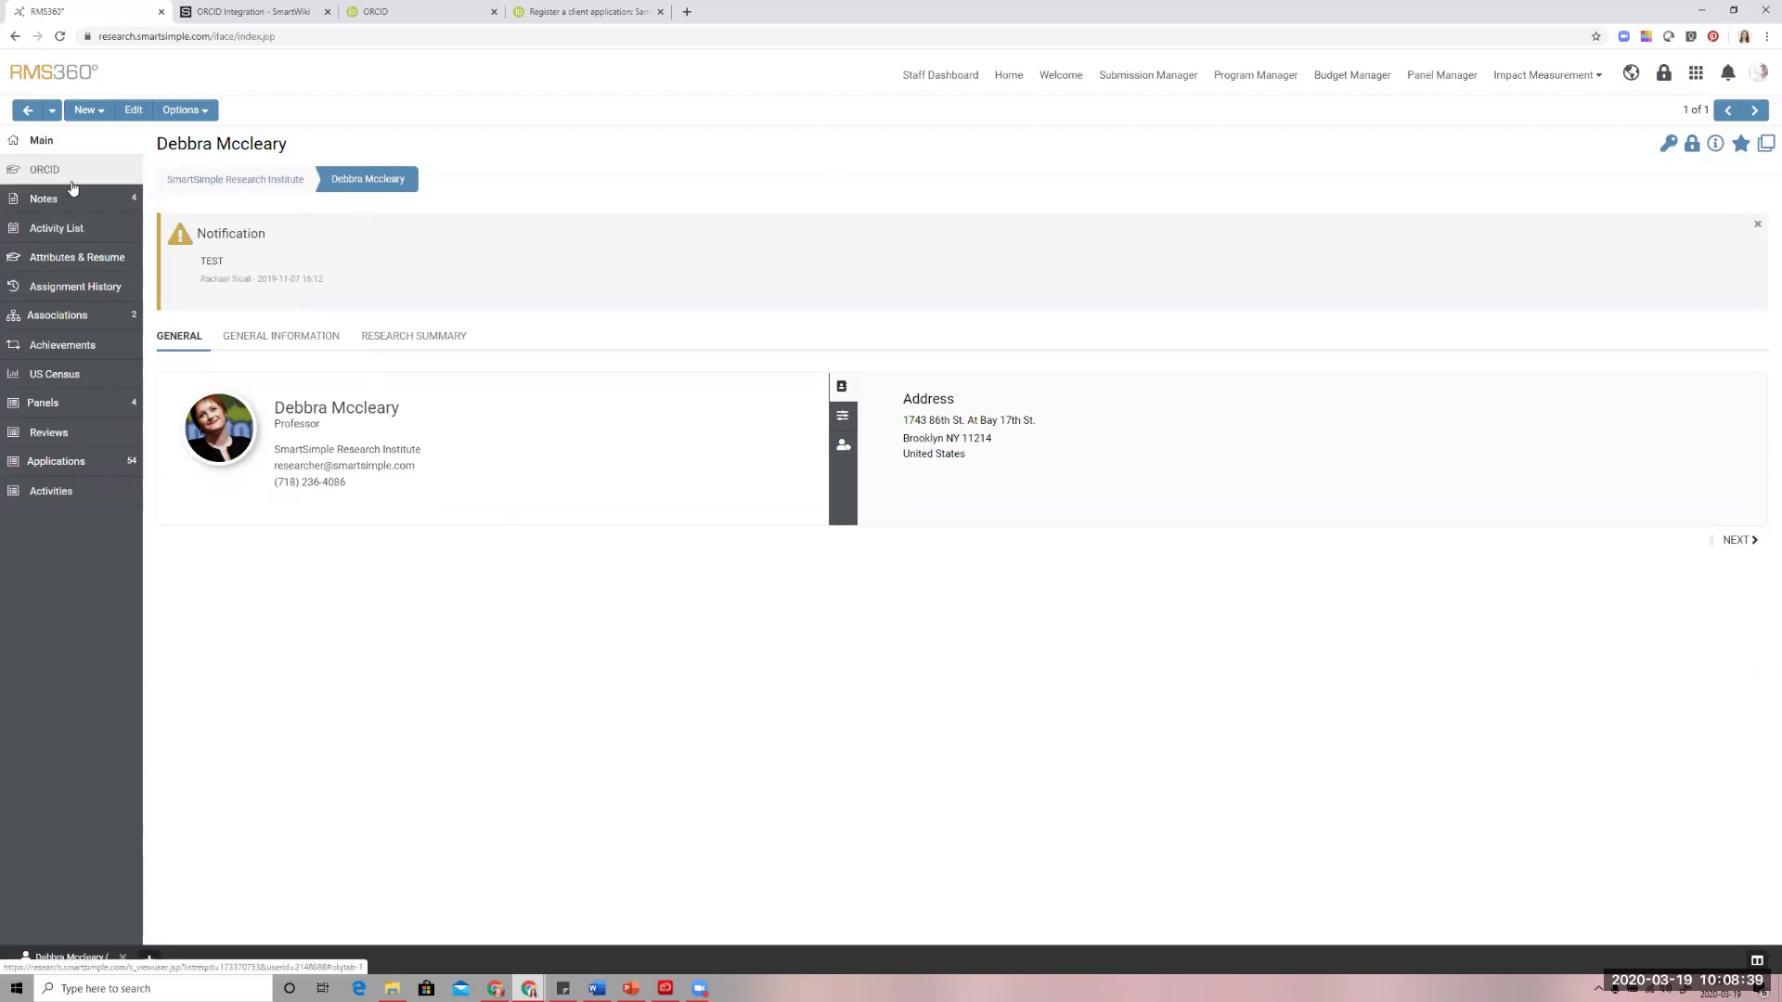
Put the researcher's profile into edit mode and enable Configuration Mode
click(173, 111)
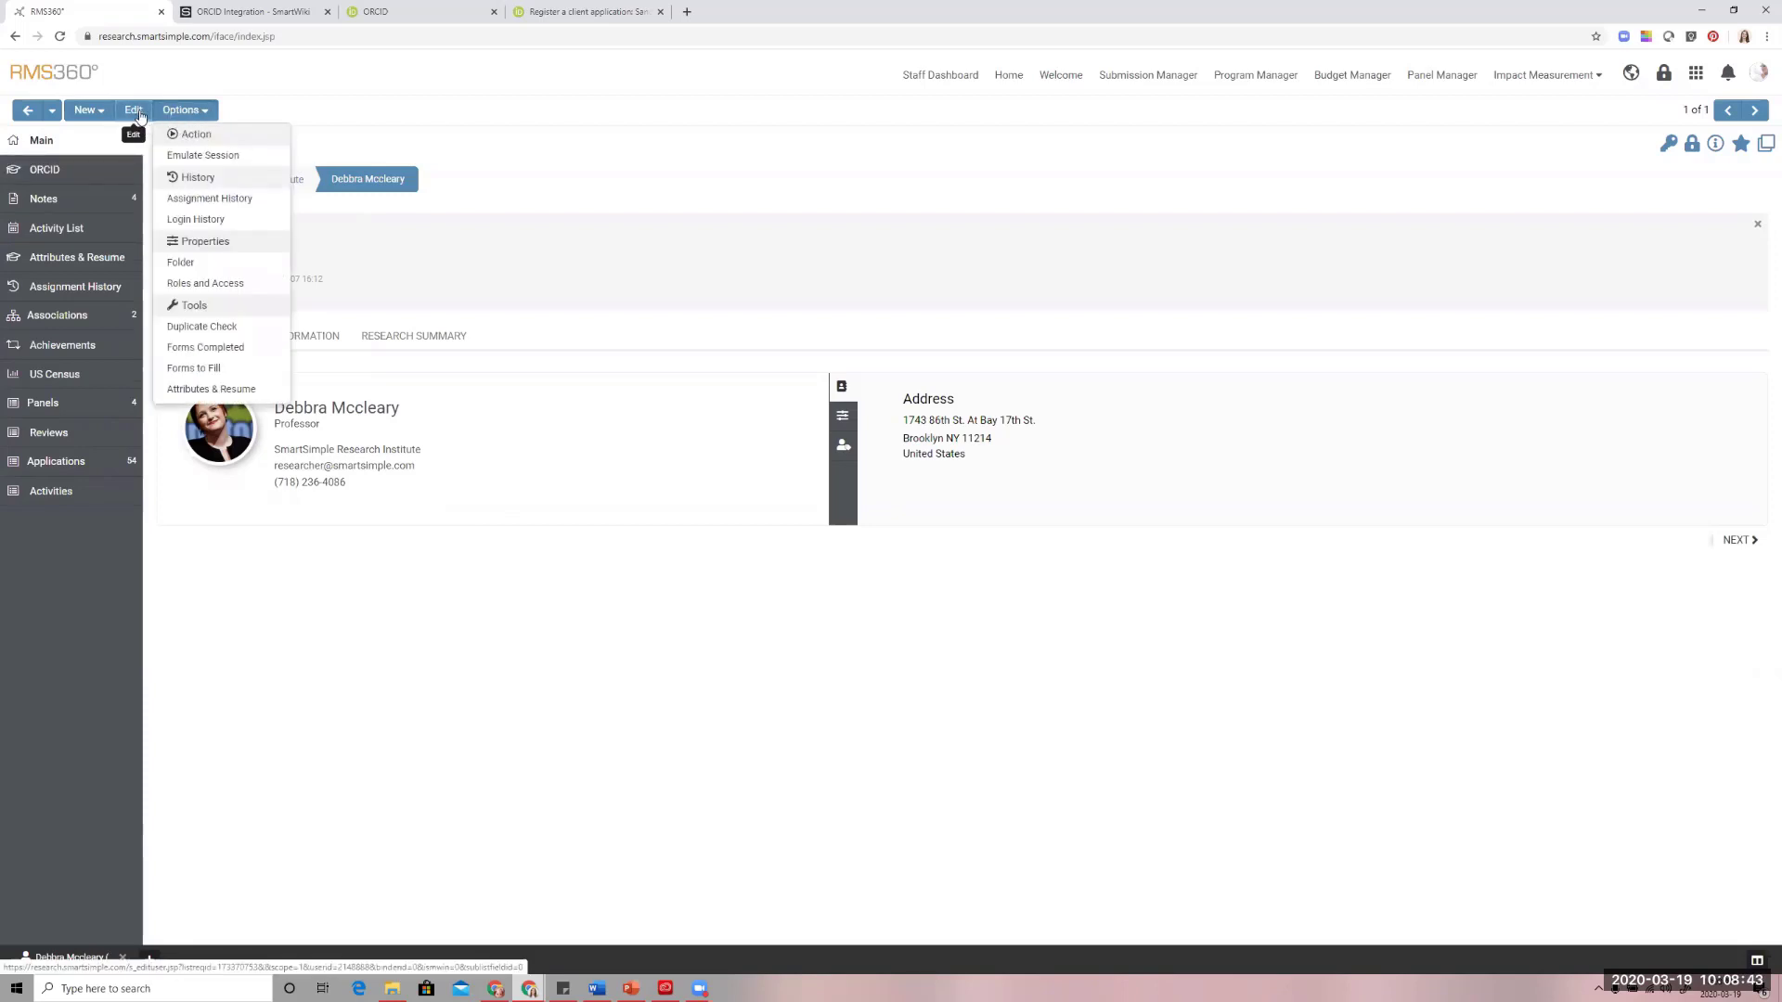
click(138, 112)
click(182, 112)
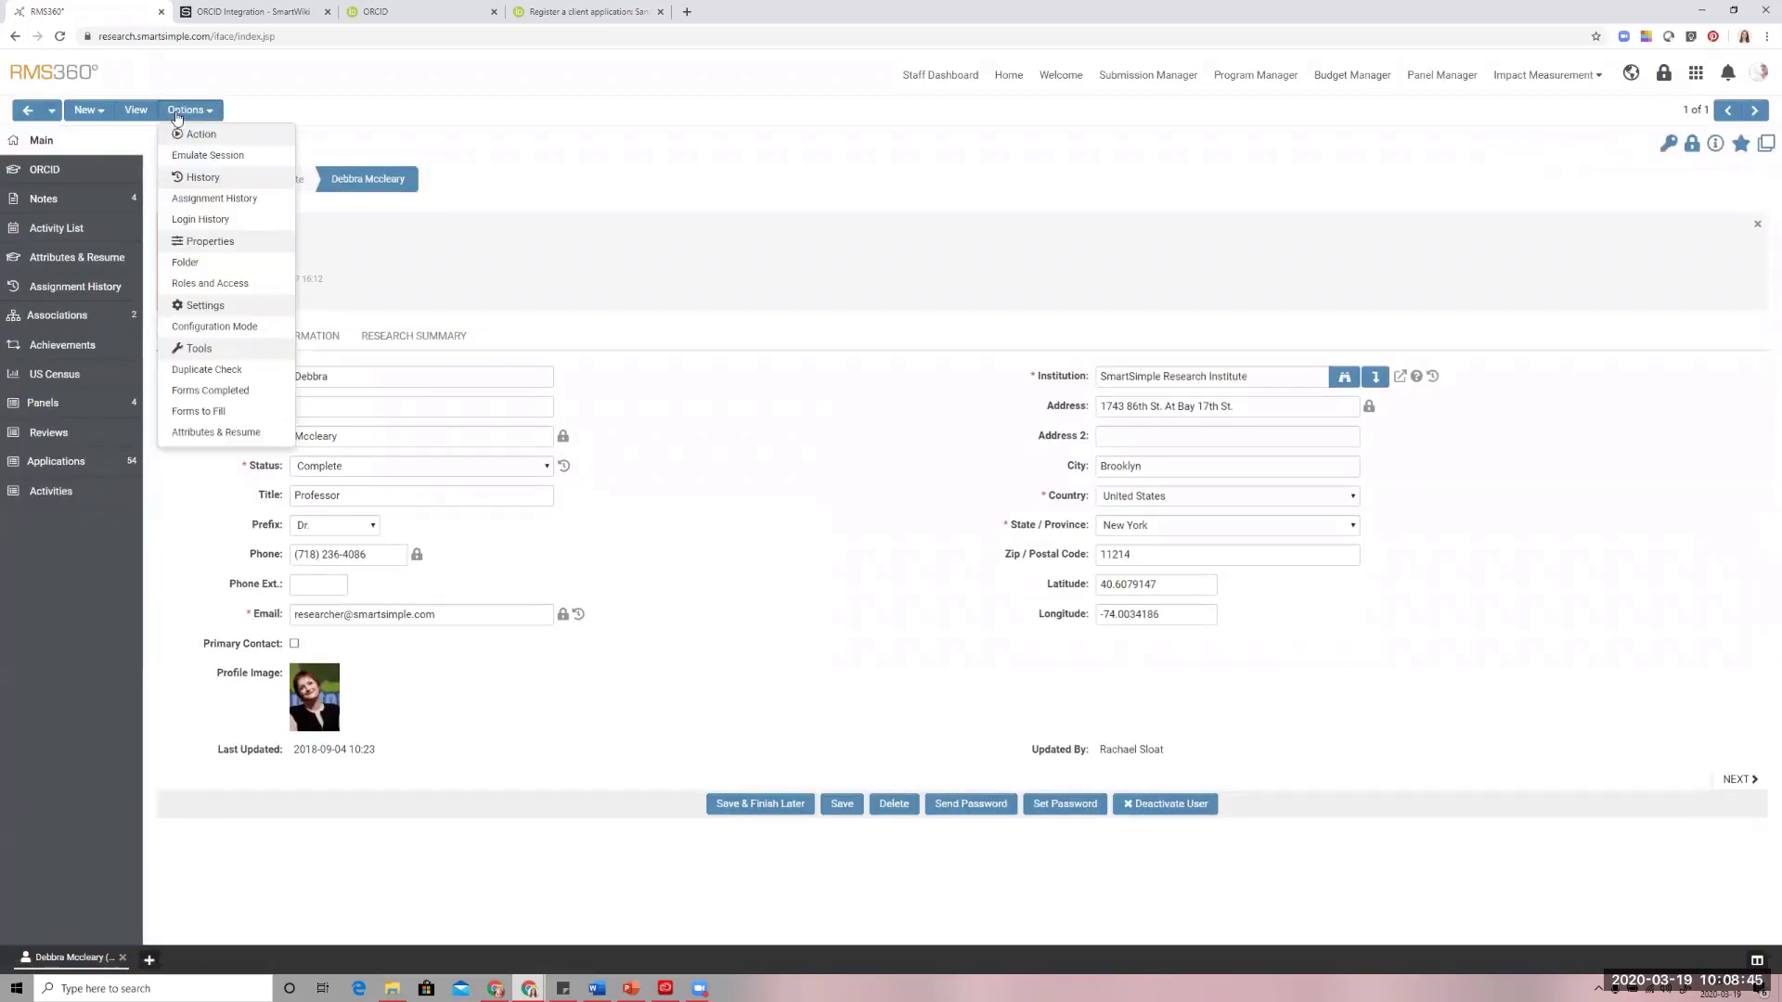
click(223, 327)
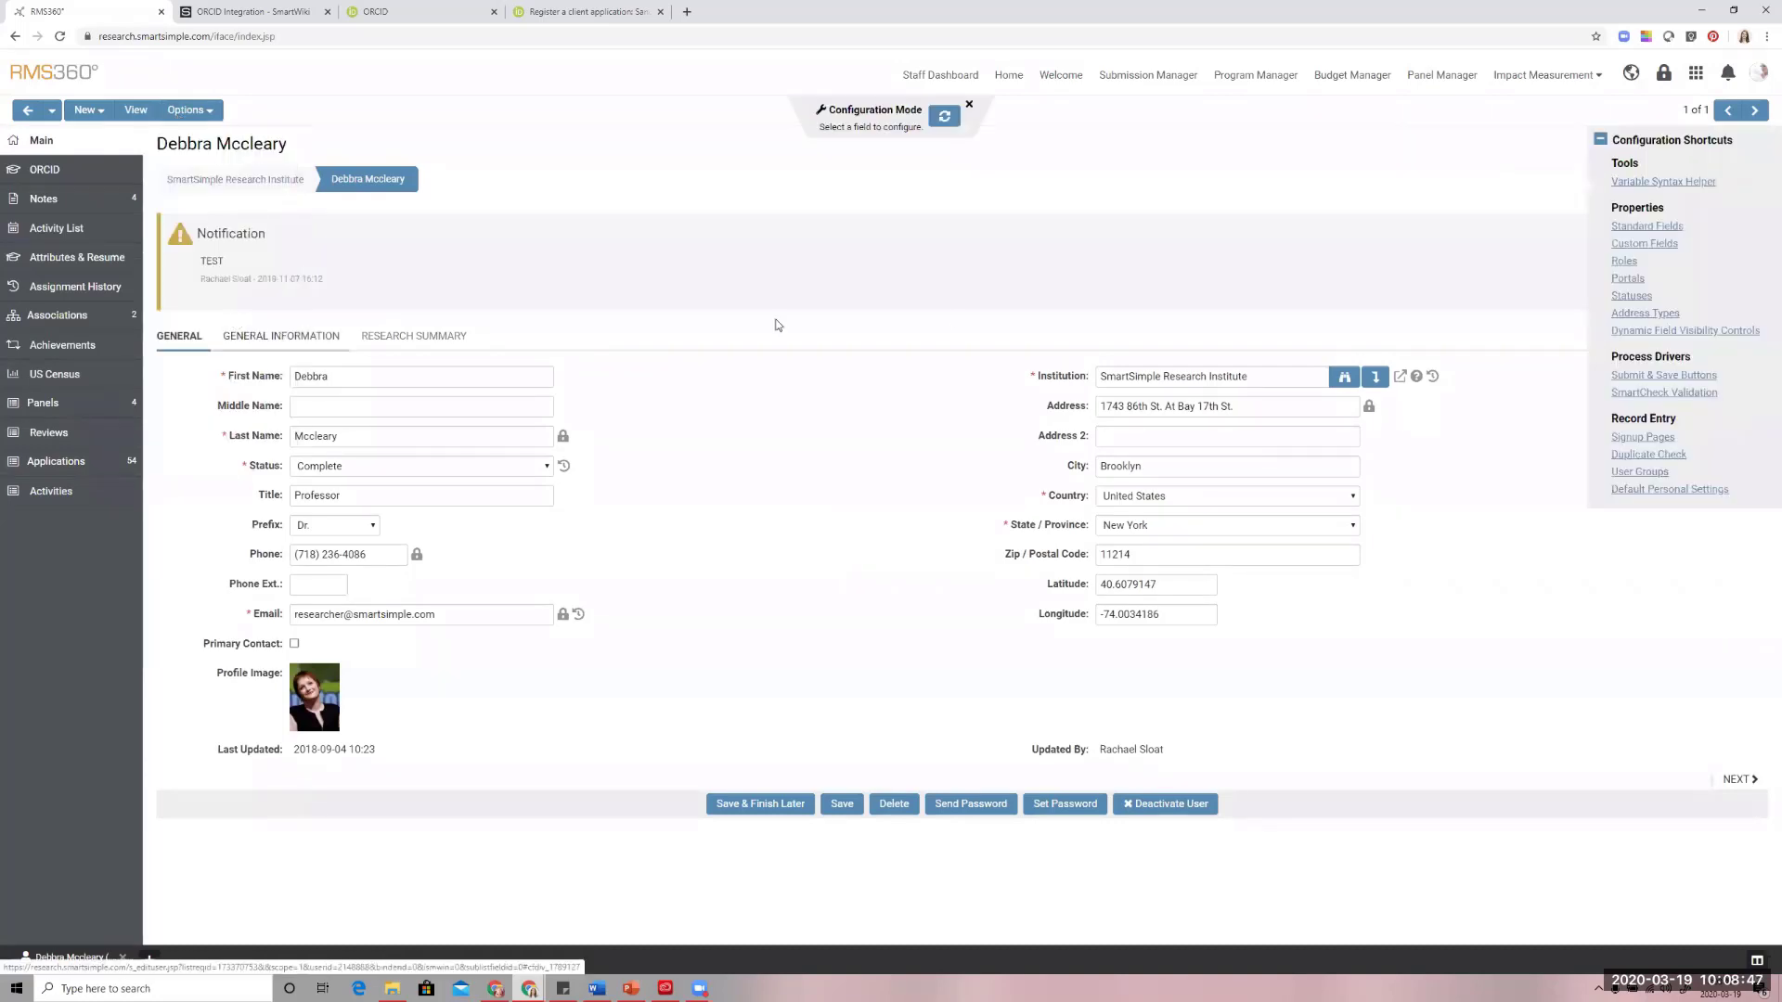
Check the Profile Model standard user field's caption and its permissions and availability, and return to the researcher's profile
click(1657, 227)
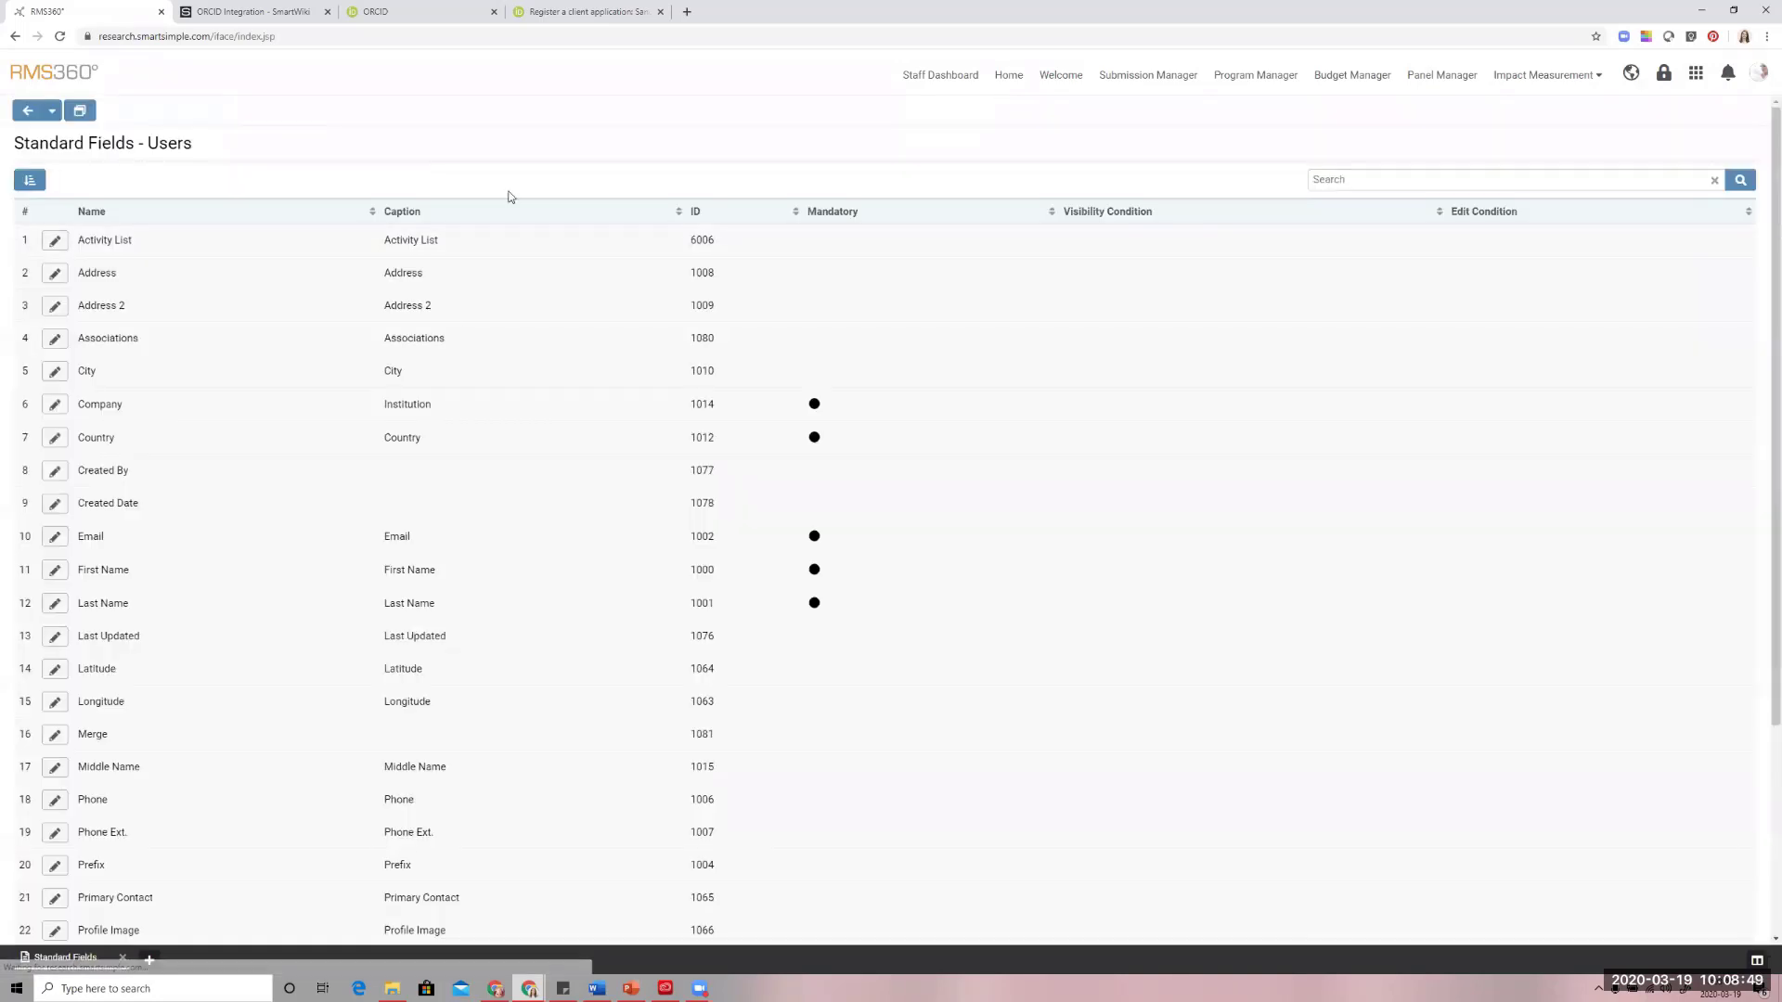
scroll(330, 345, down, 2)
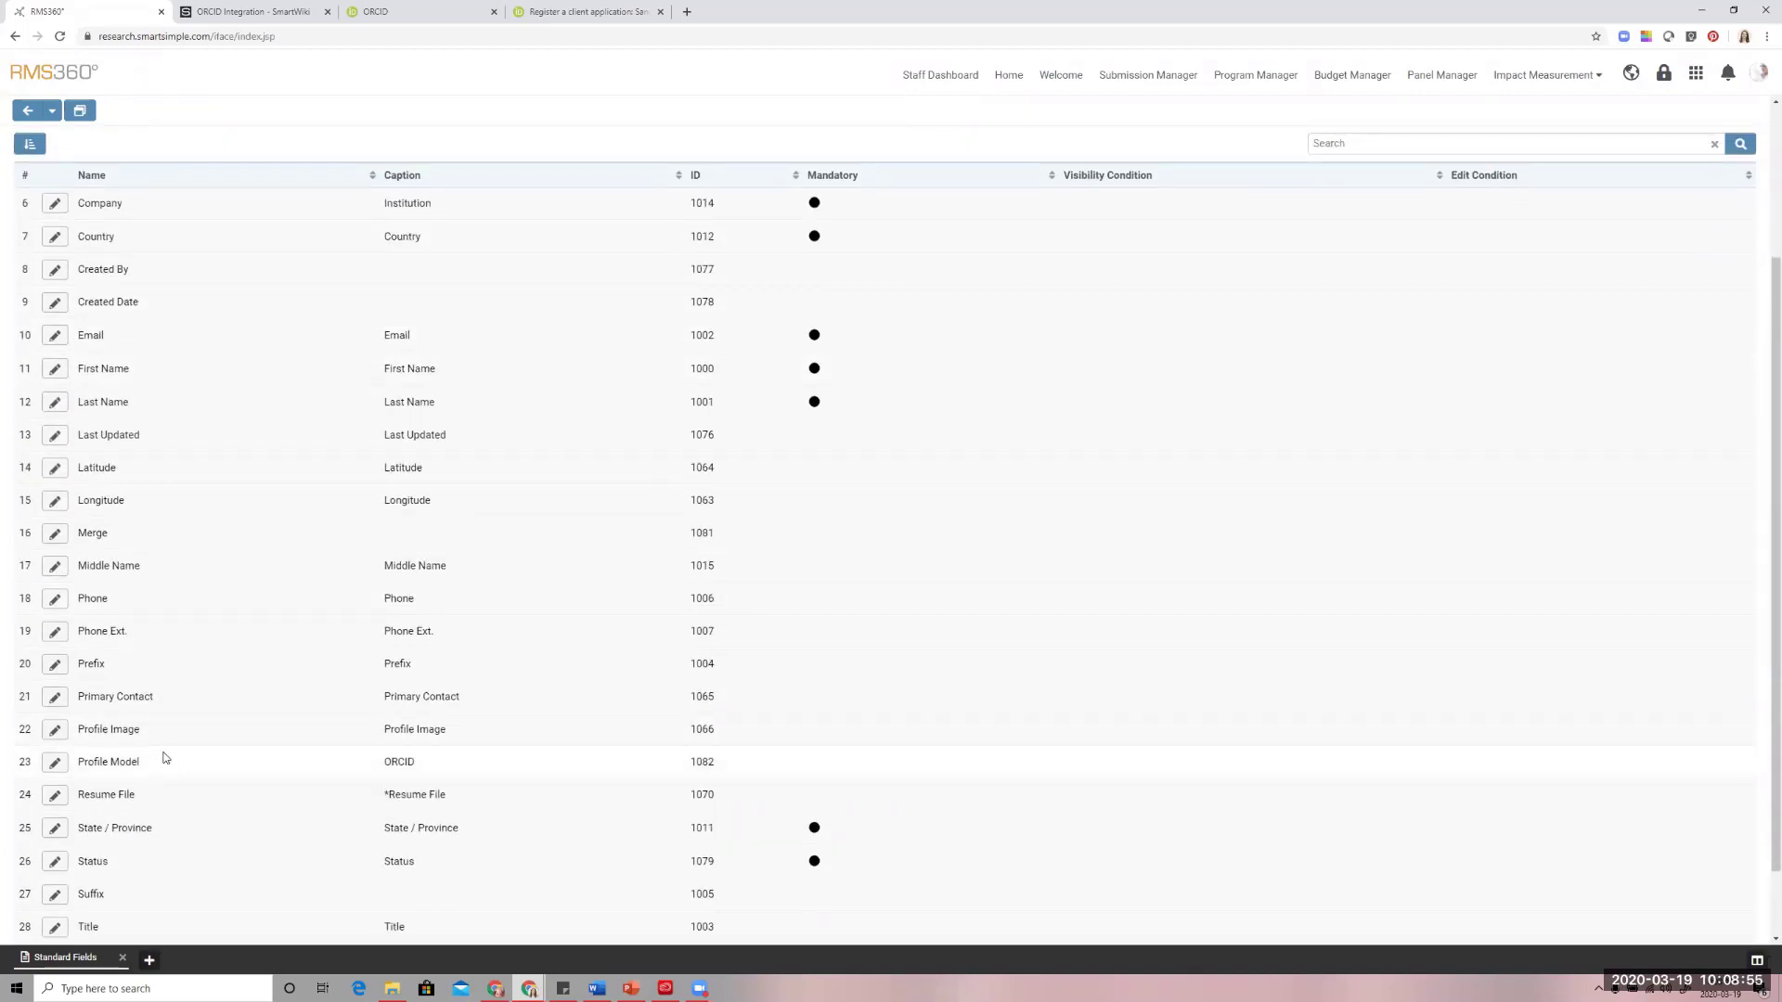
click(59, 769)
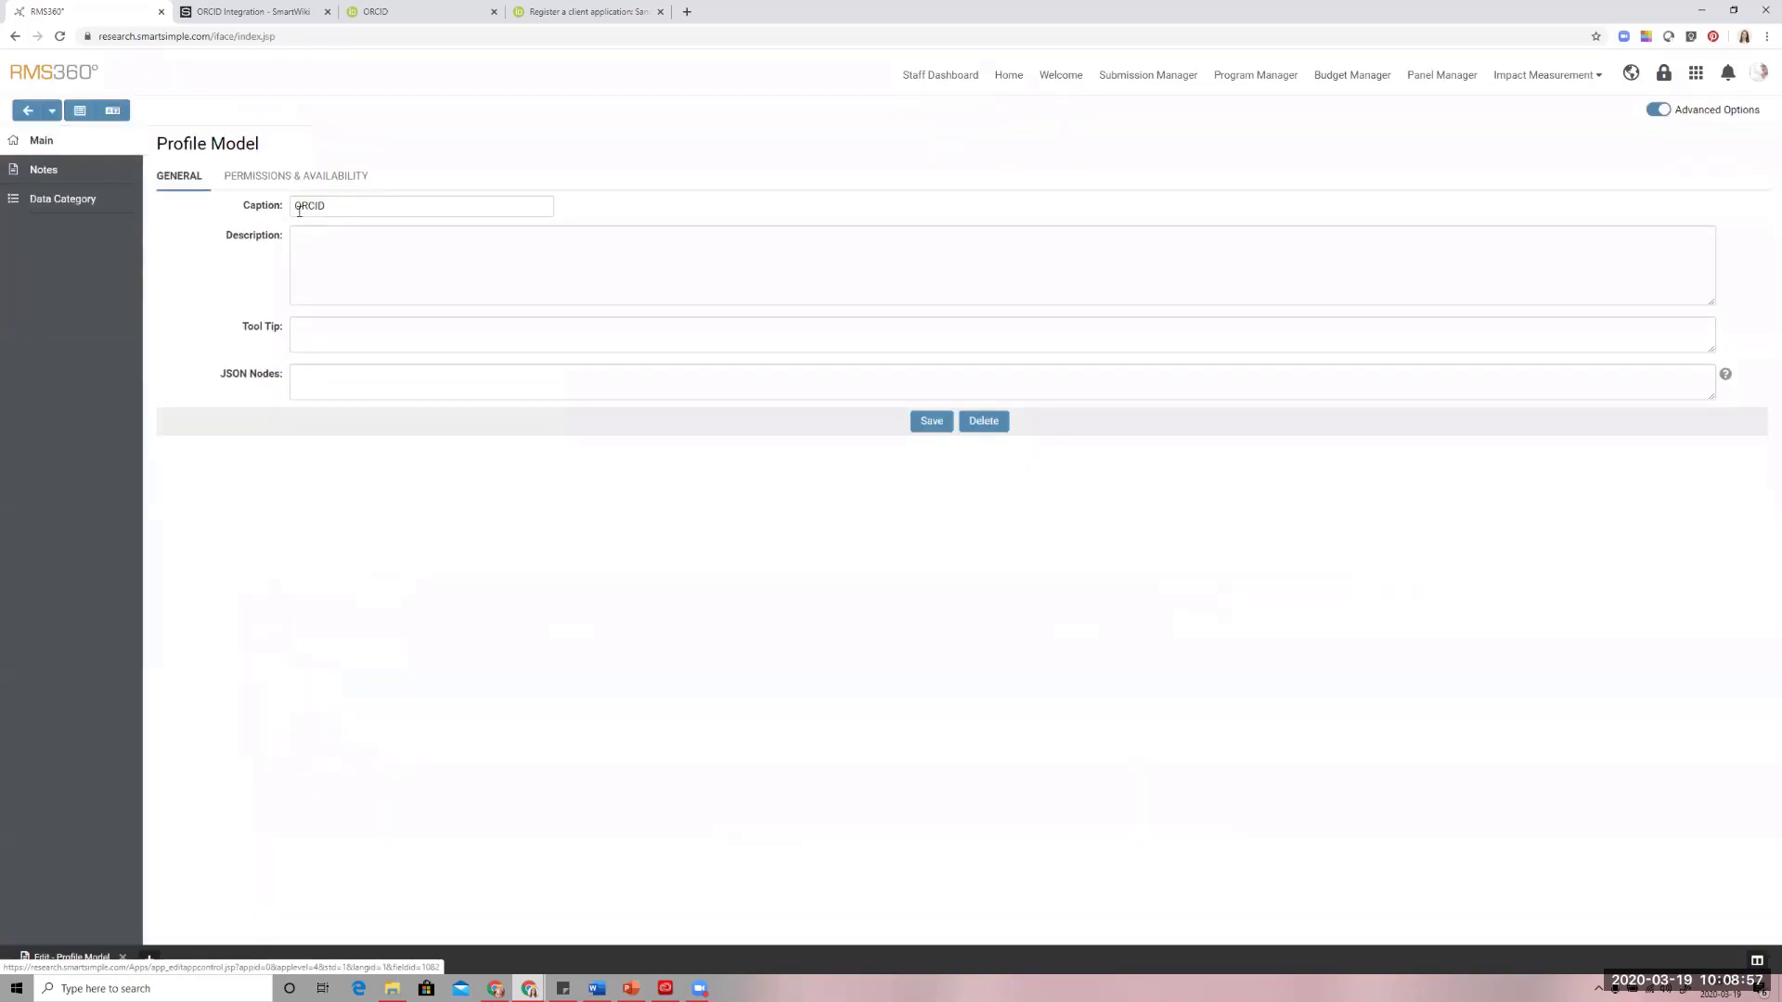
click(318, 175)
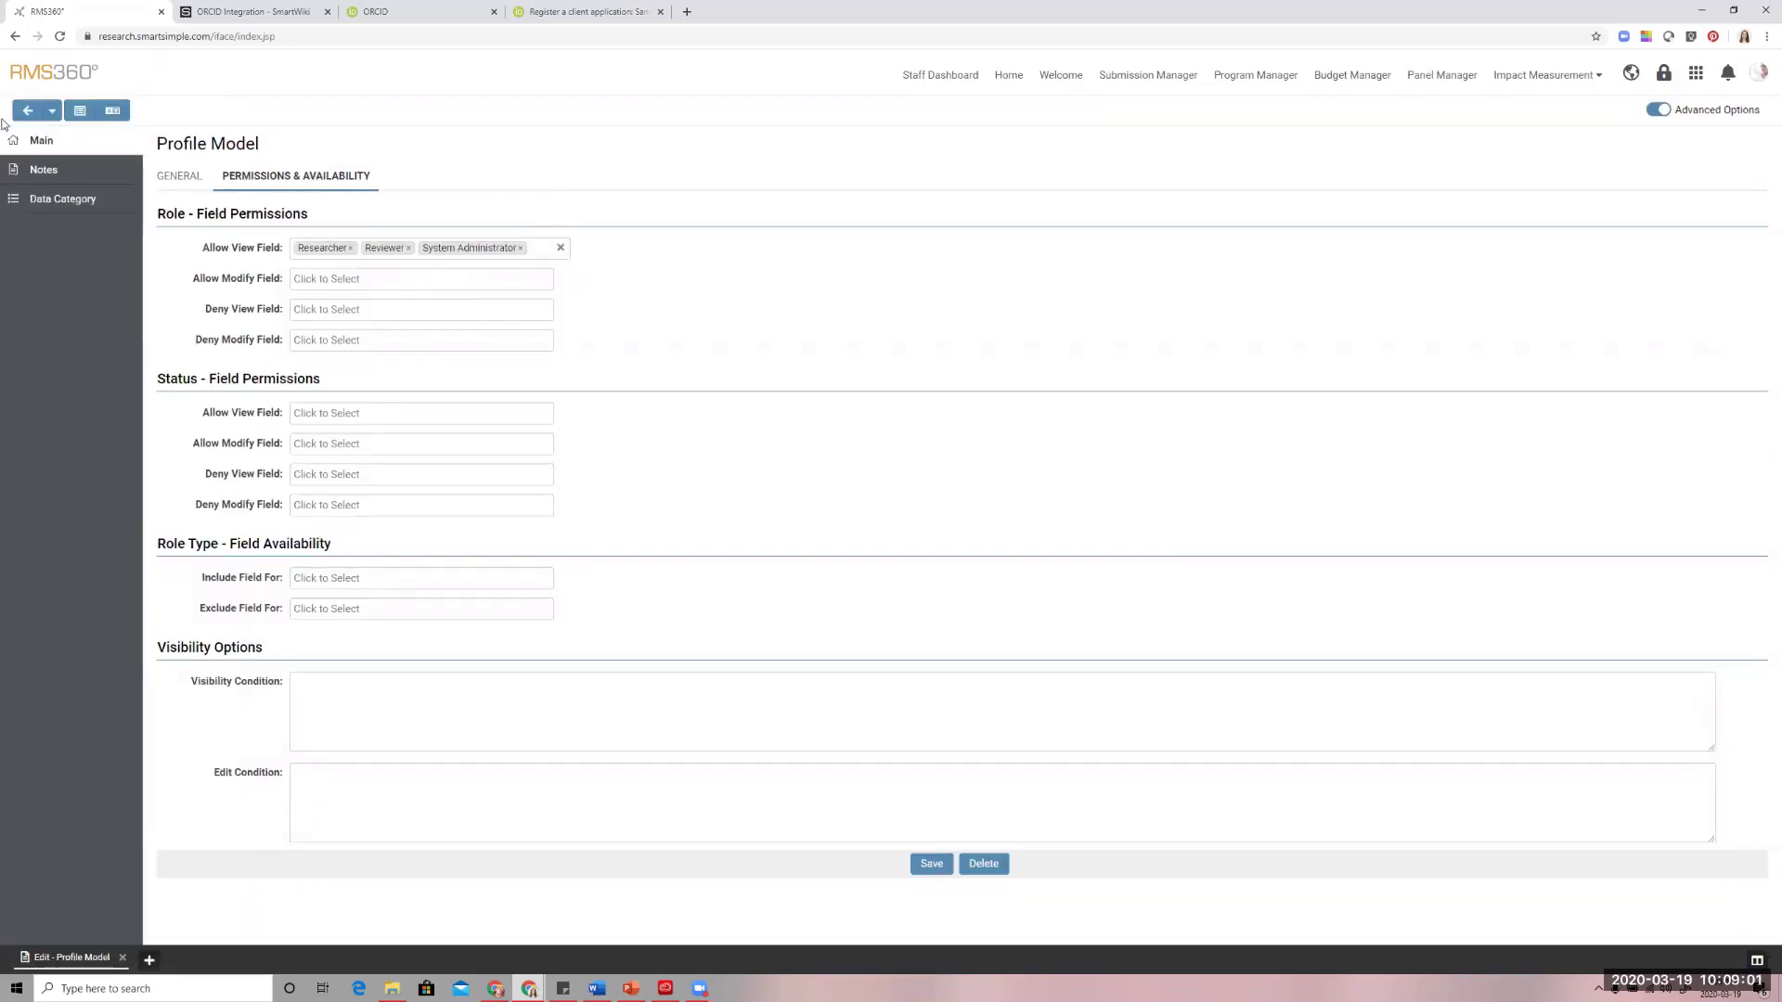
click(22, 115)
click(22, 115)
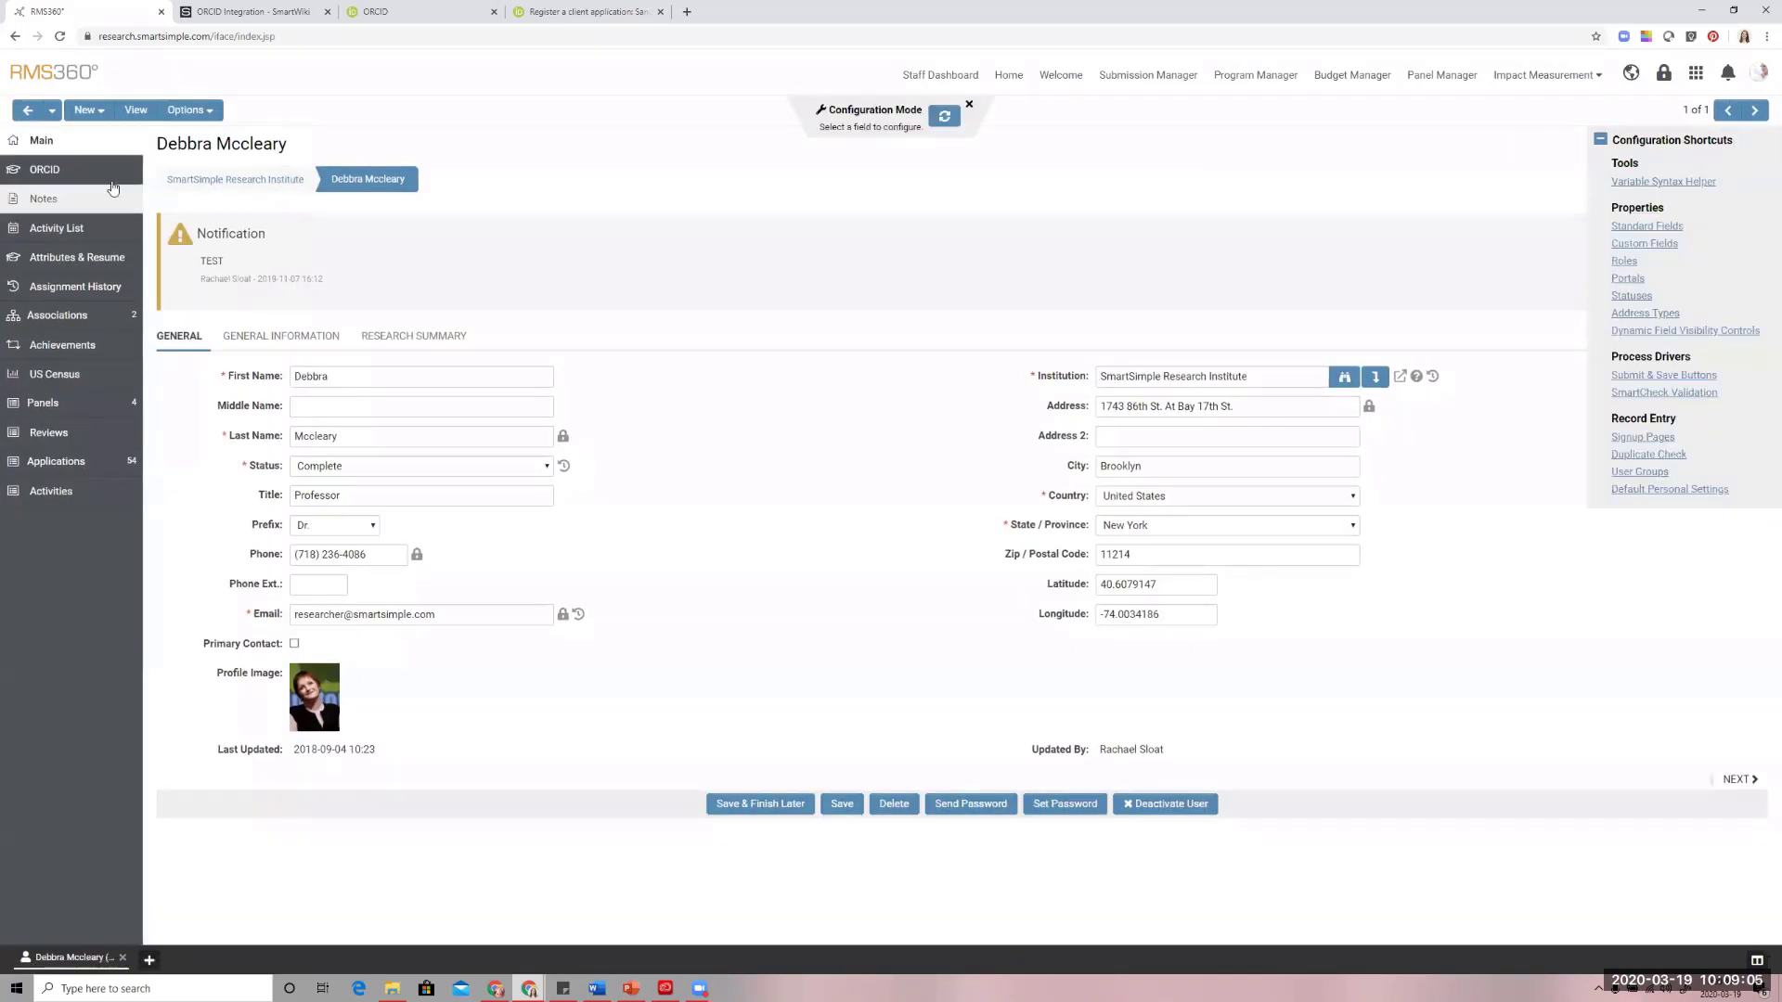
Examine the imported ORCID data on the researcher's profile, including work summaries, external ids, journal titles and publication dates
click(93, 178)
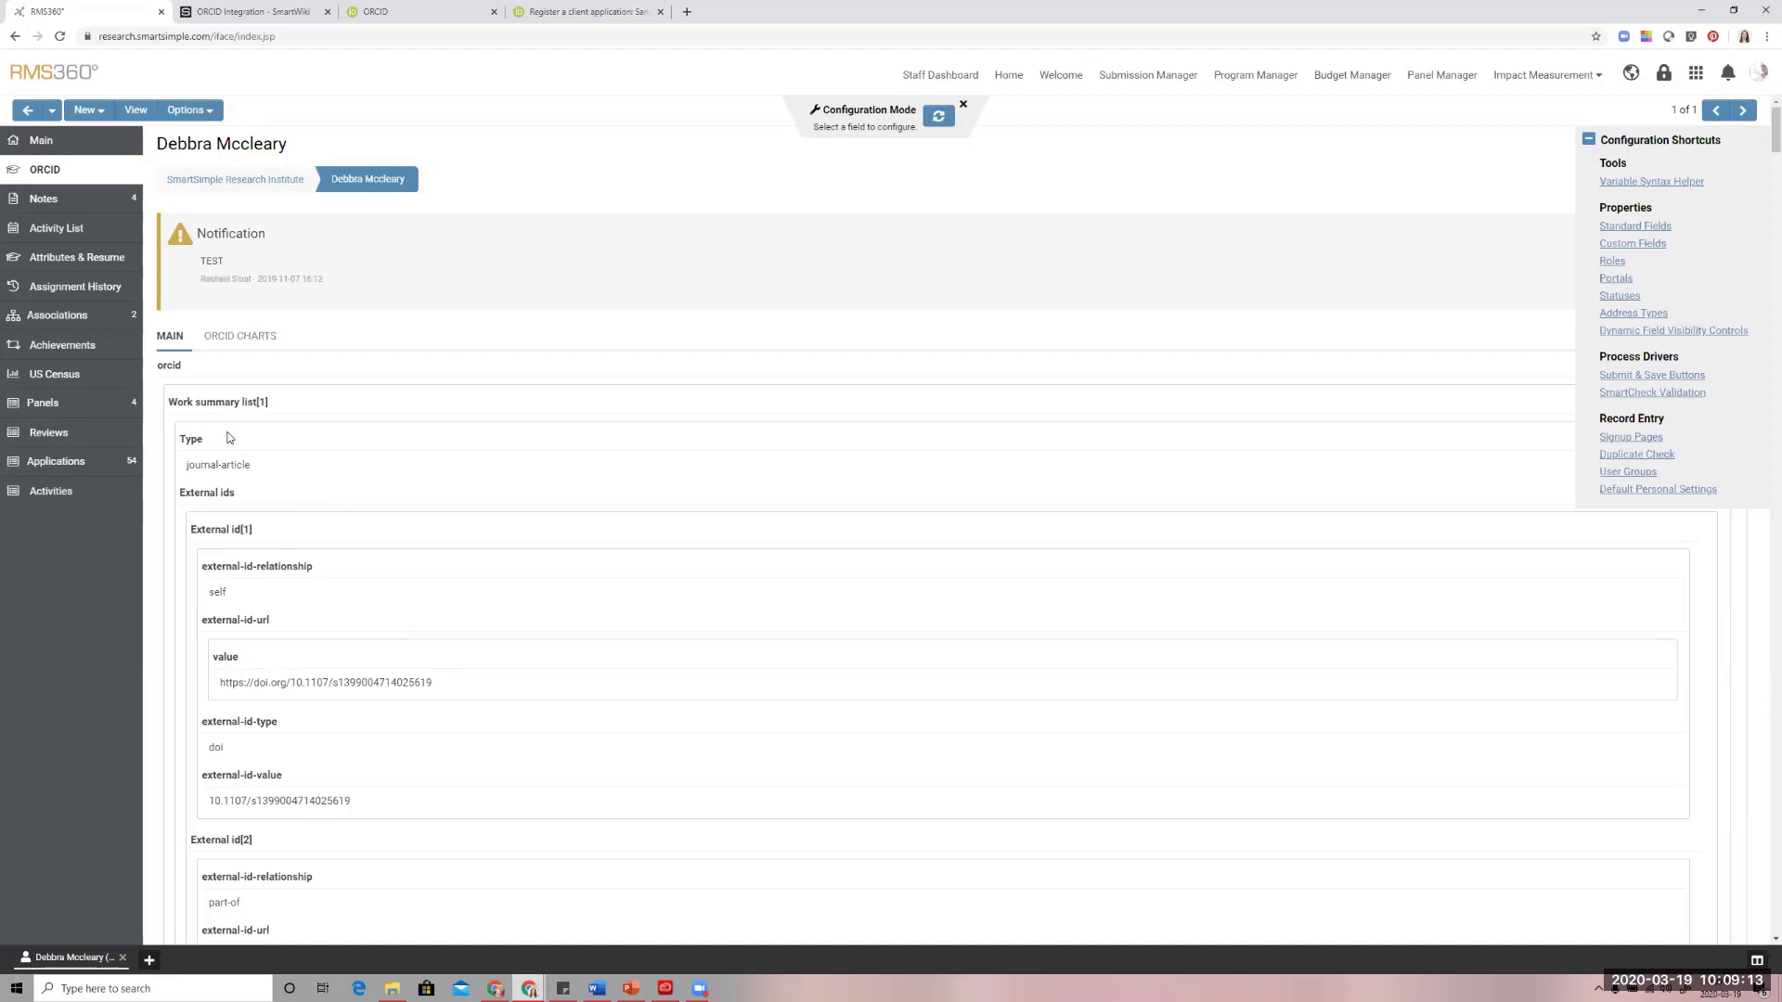
scroll(230, 434, down, 4)
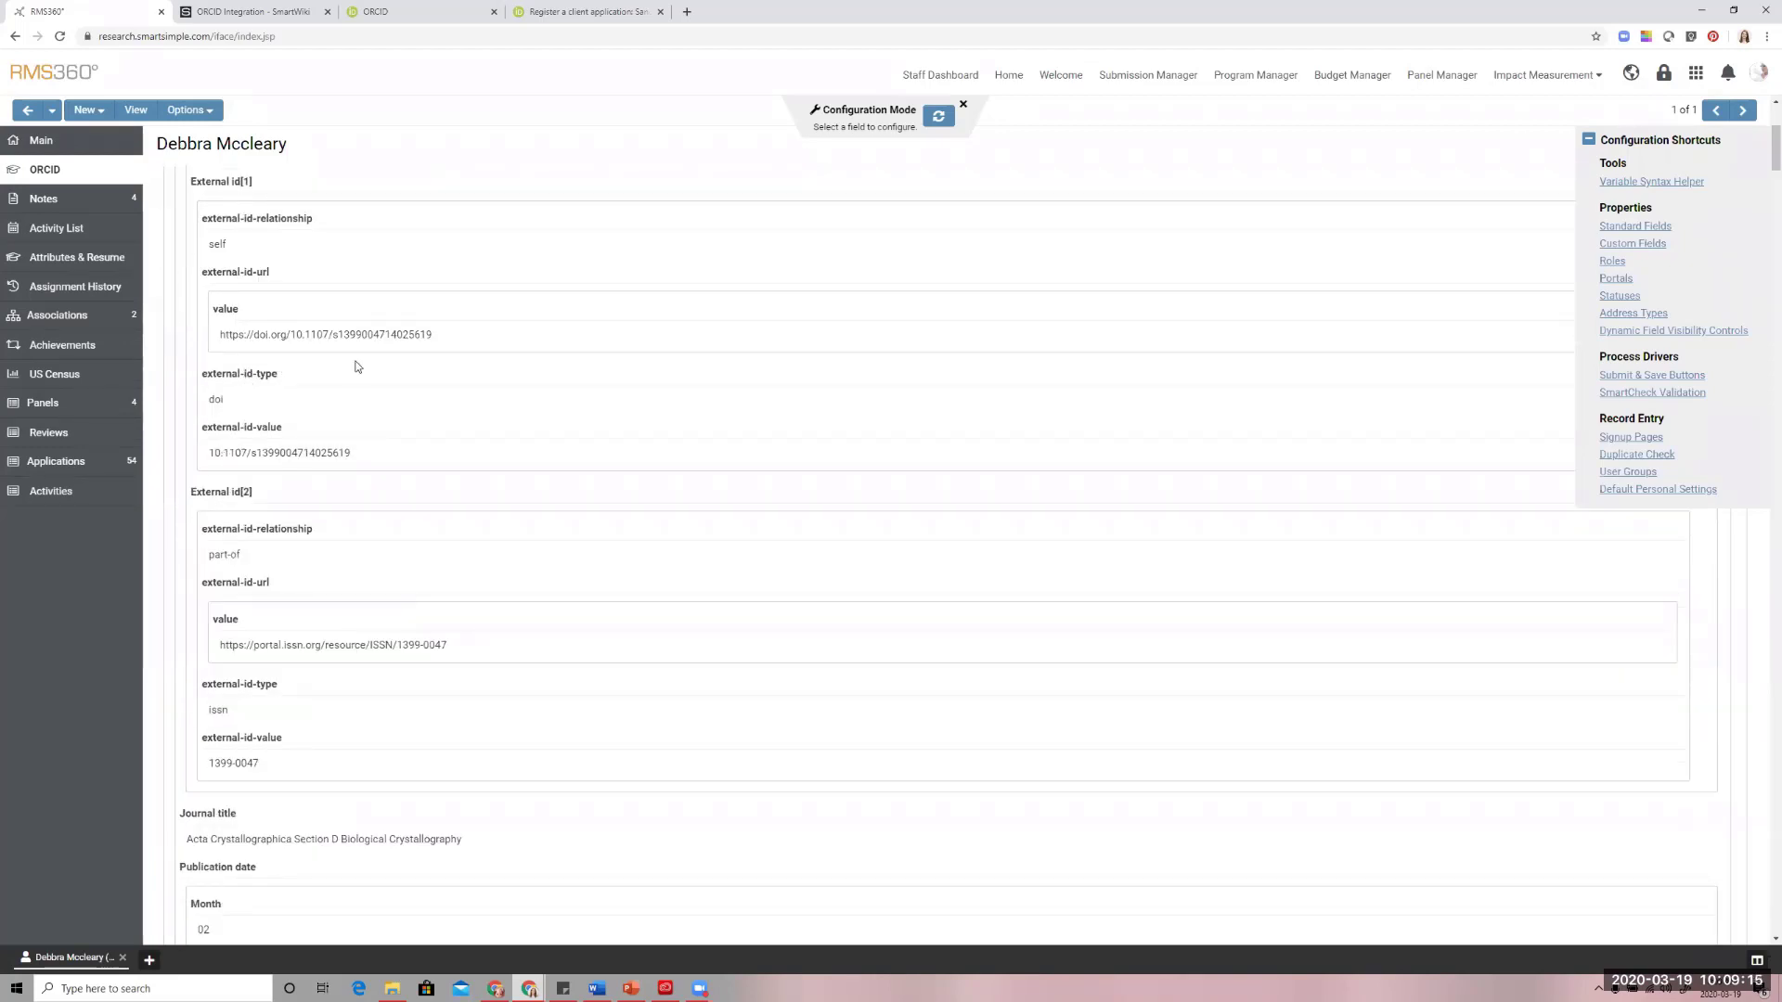
scroll(357, 366, down, 8)
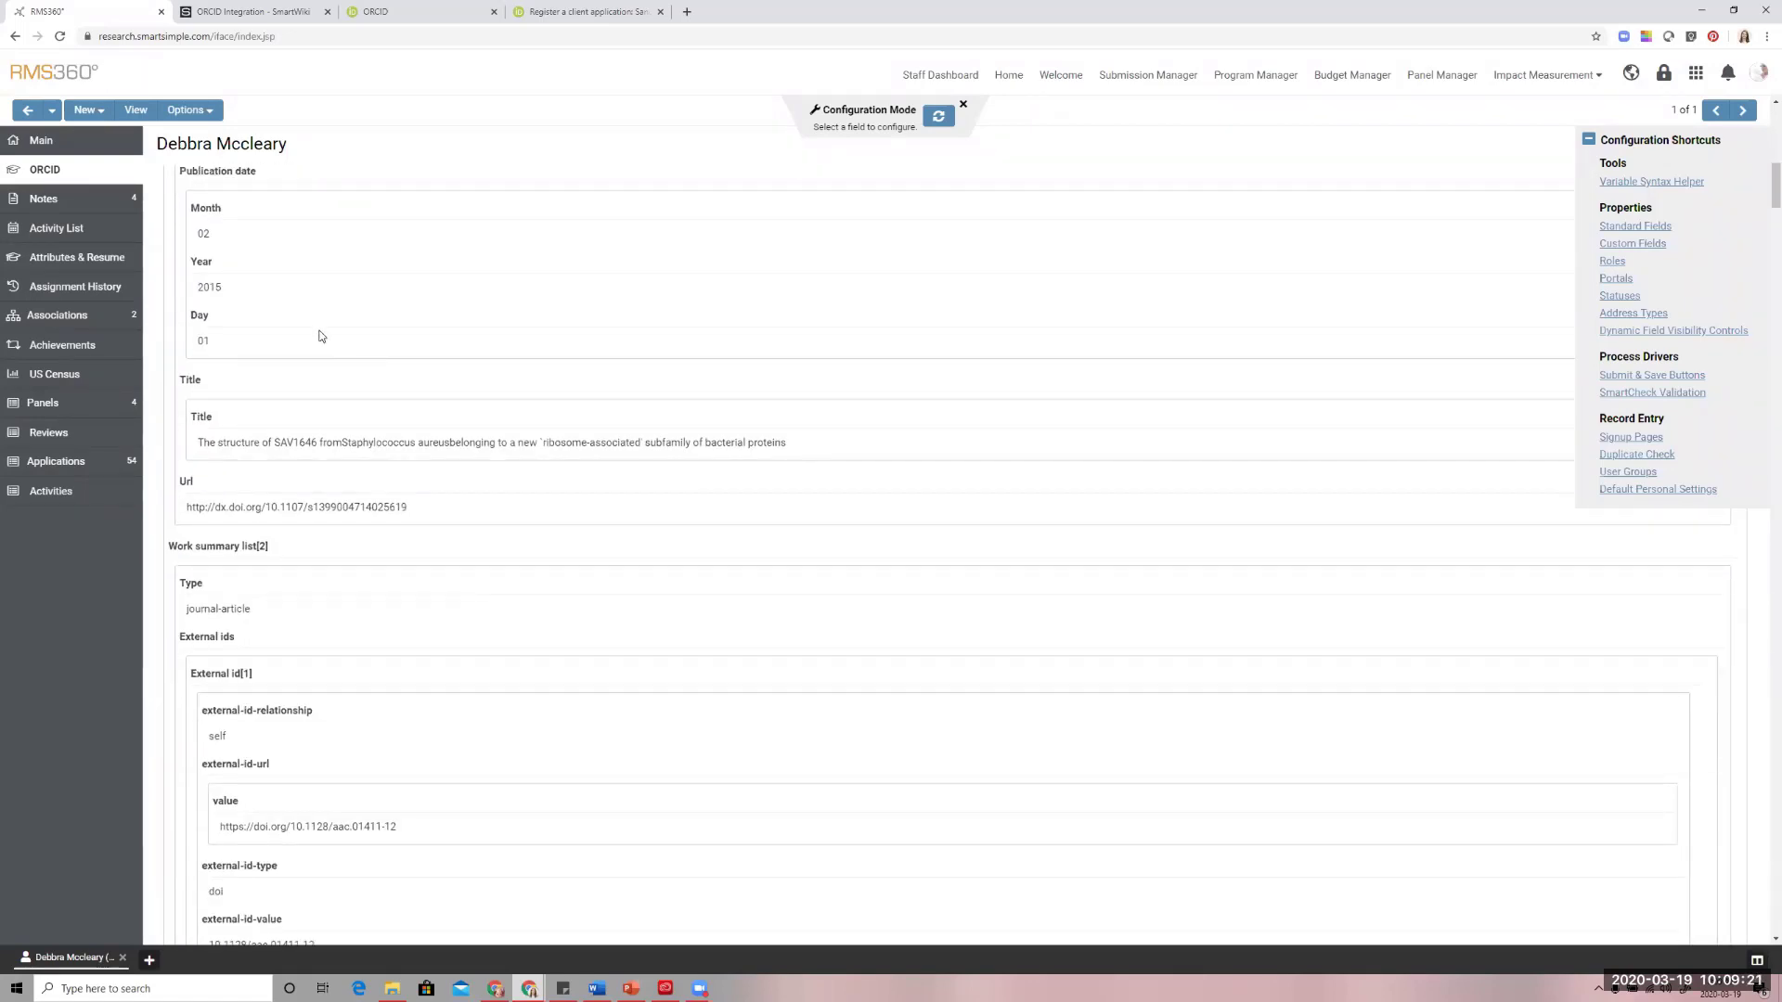
scroll(325, 338, down, 4)
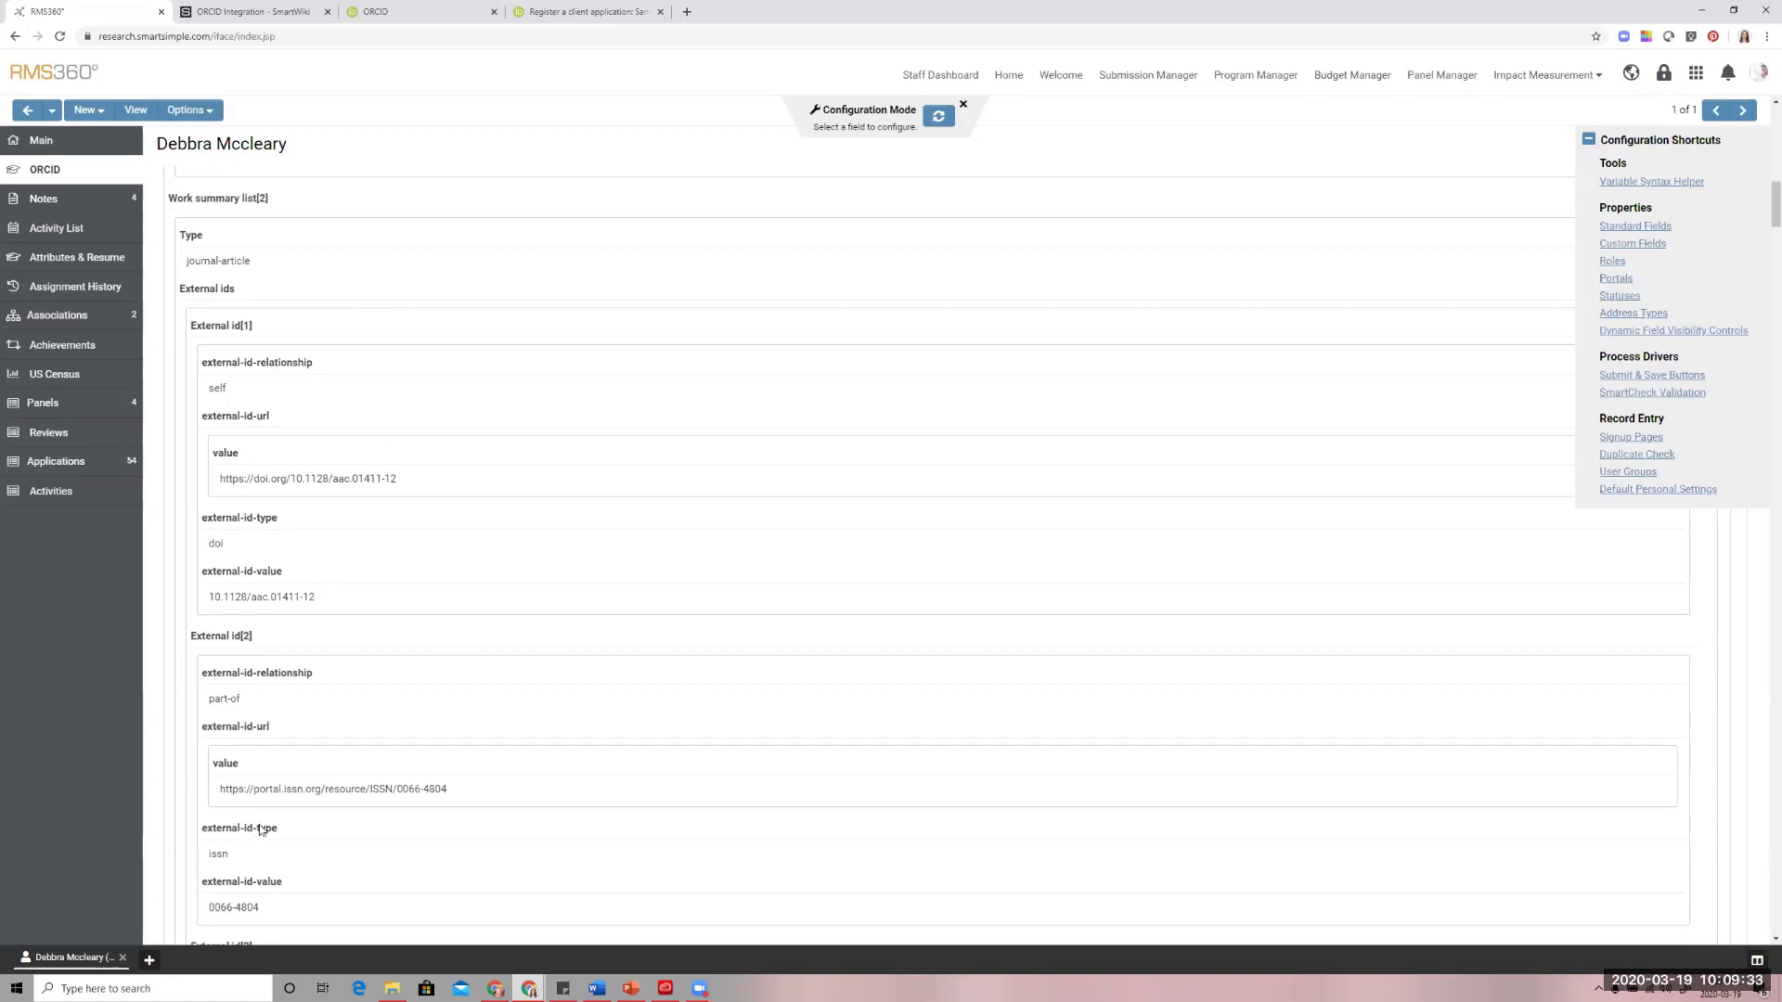
scroll(238, 284, down, 7)
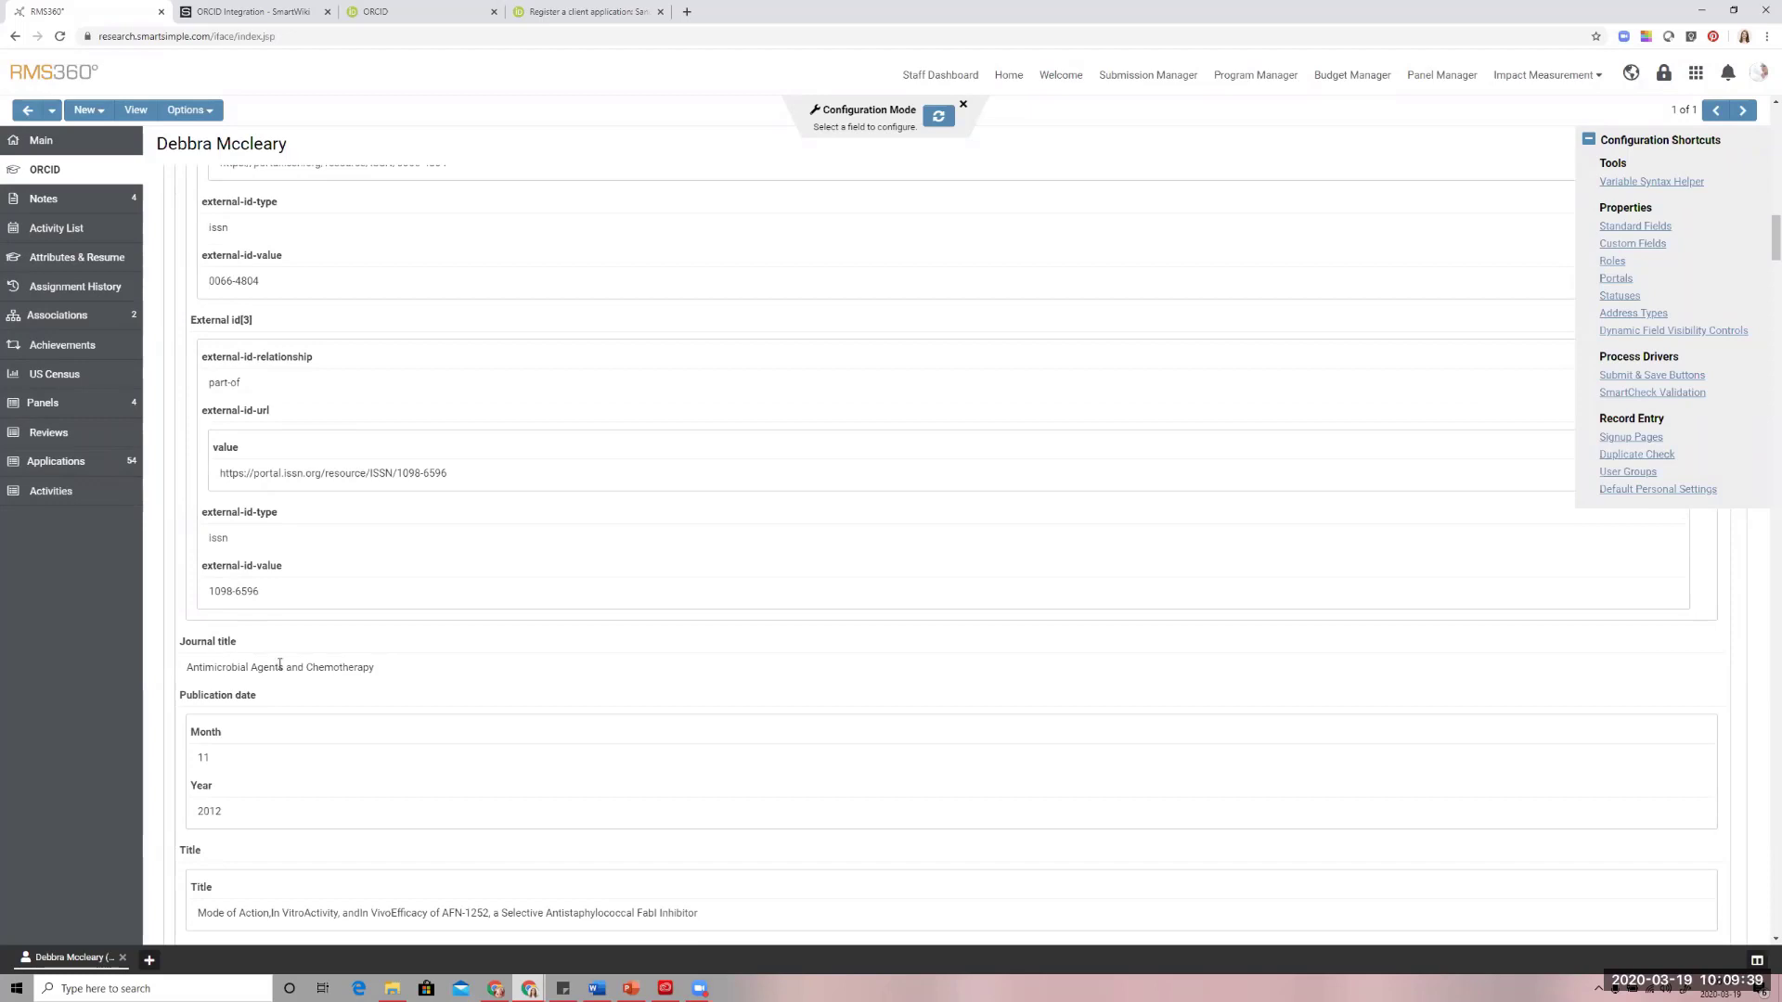
scroll(292, 677, up, 7)
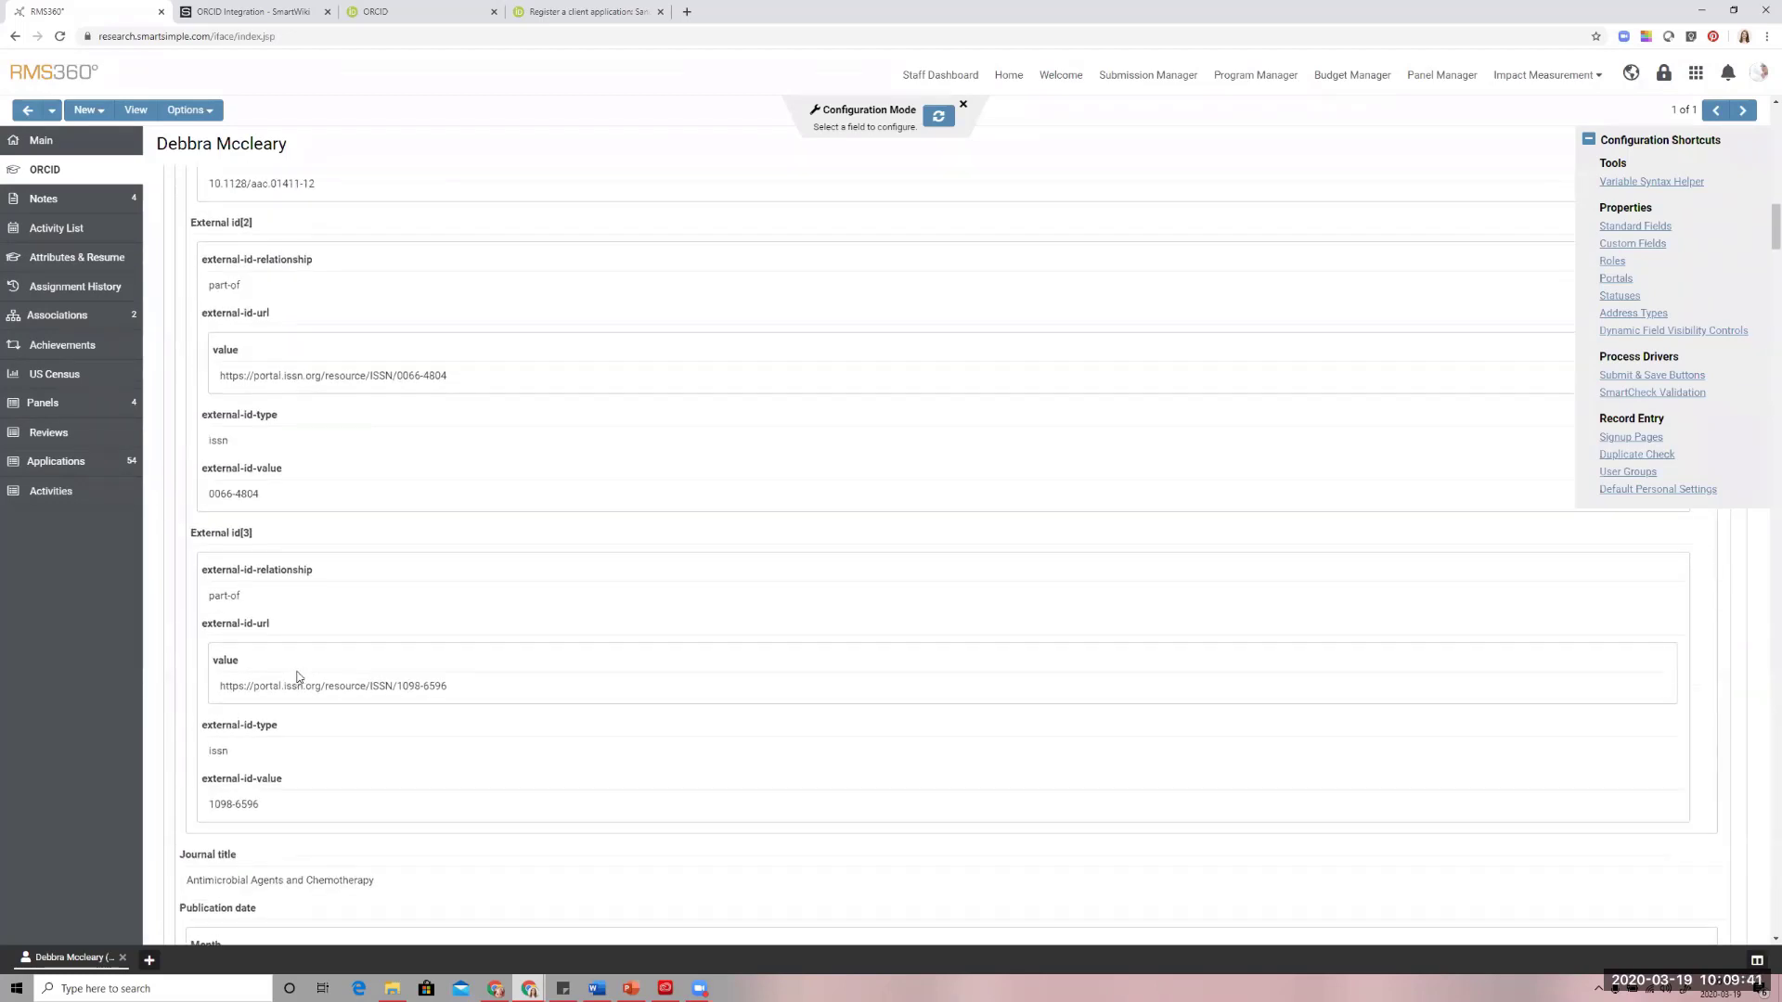
scroll(298, 675, up, 15)
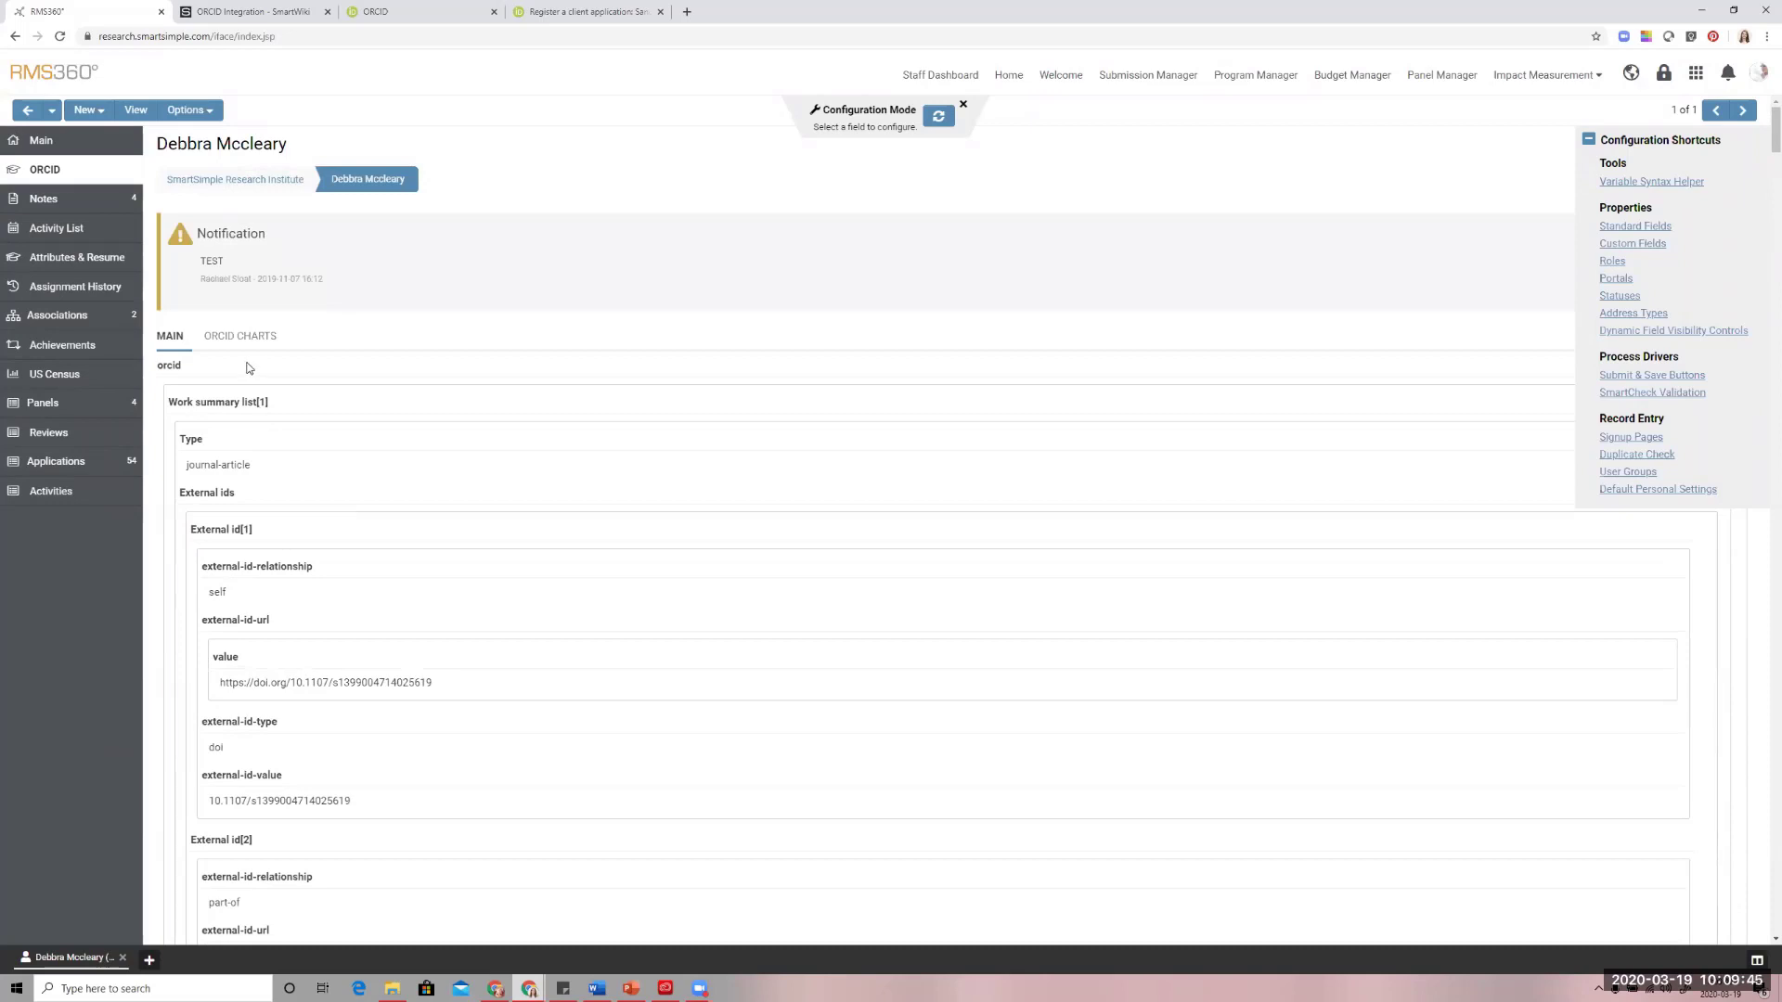
View the profile's ORCID charts for funding and works, collapsing the configuration shortcuts that cover them
click(237, 338)
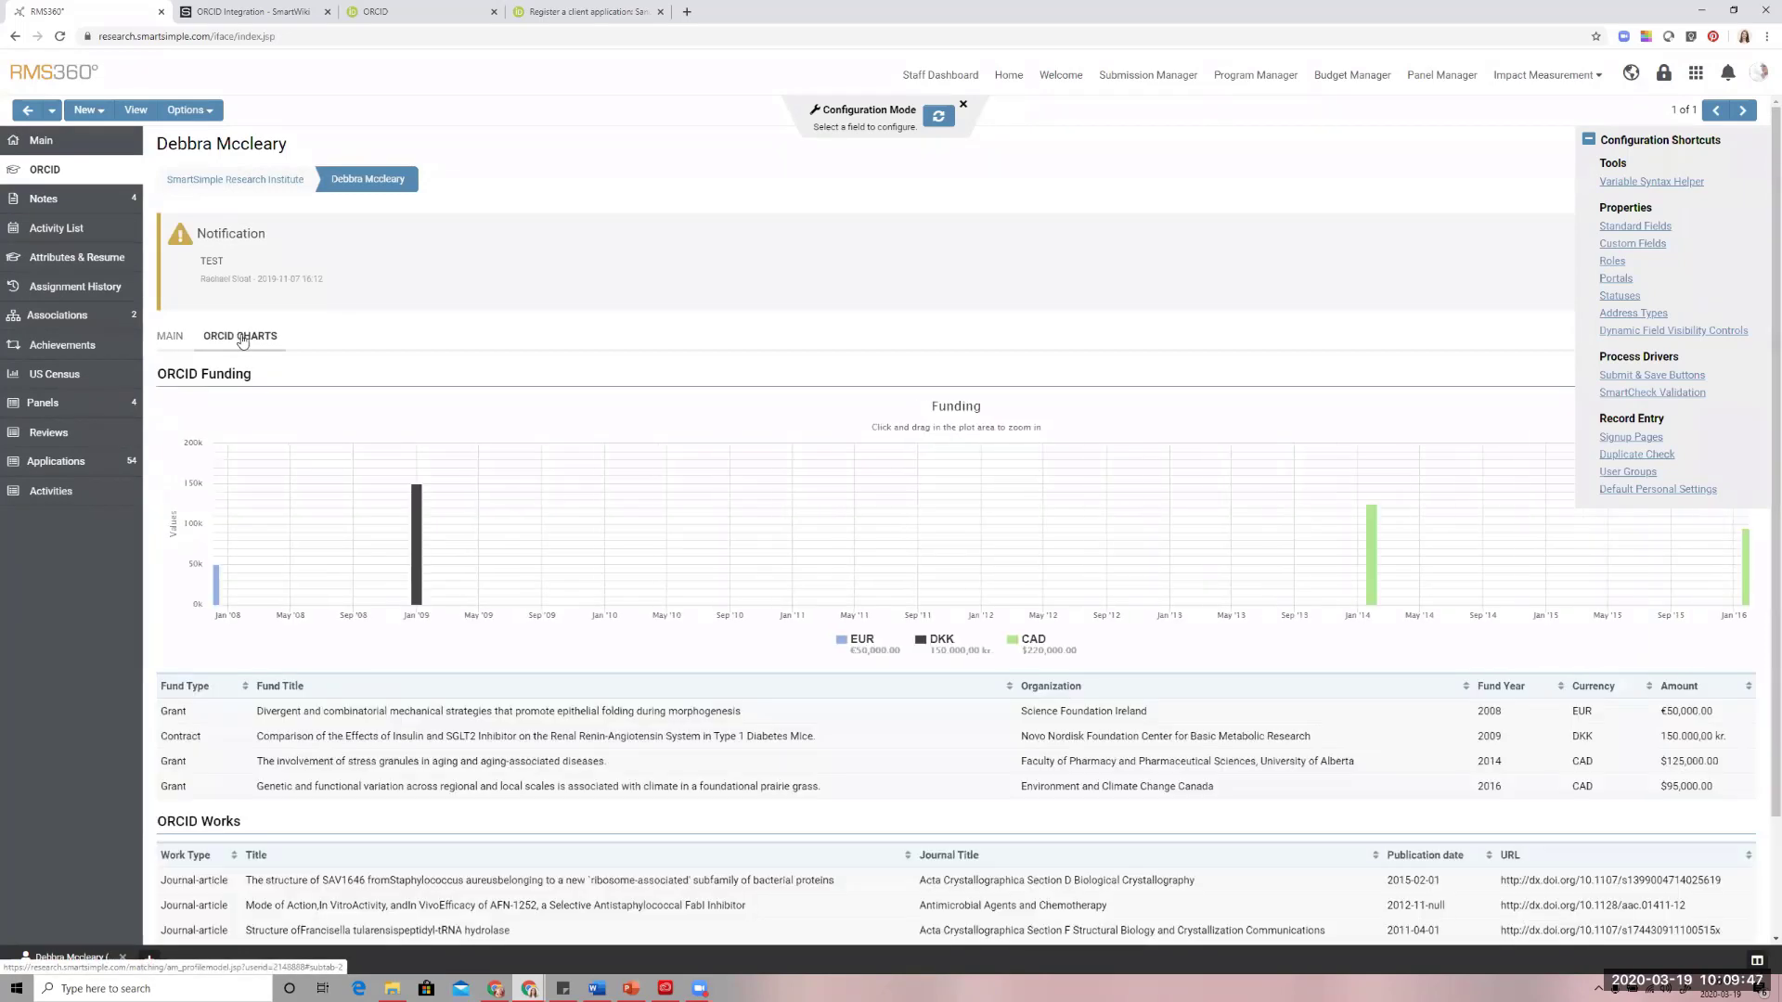
scroll(402, 338, down, 1)
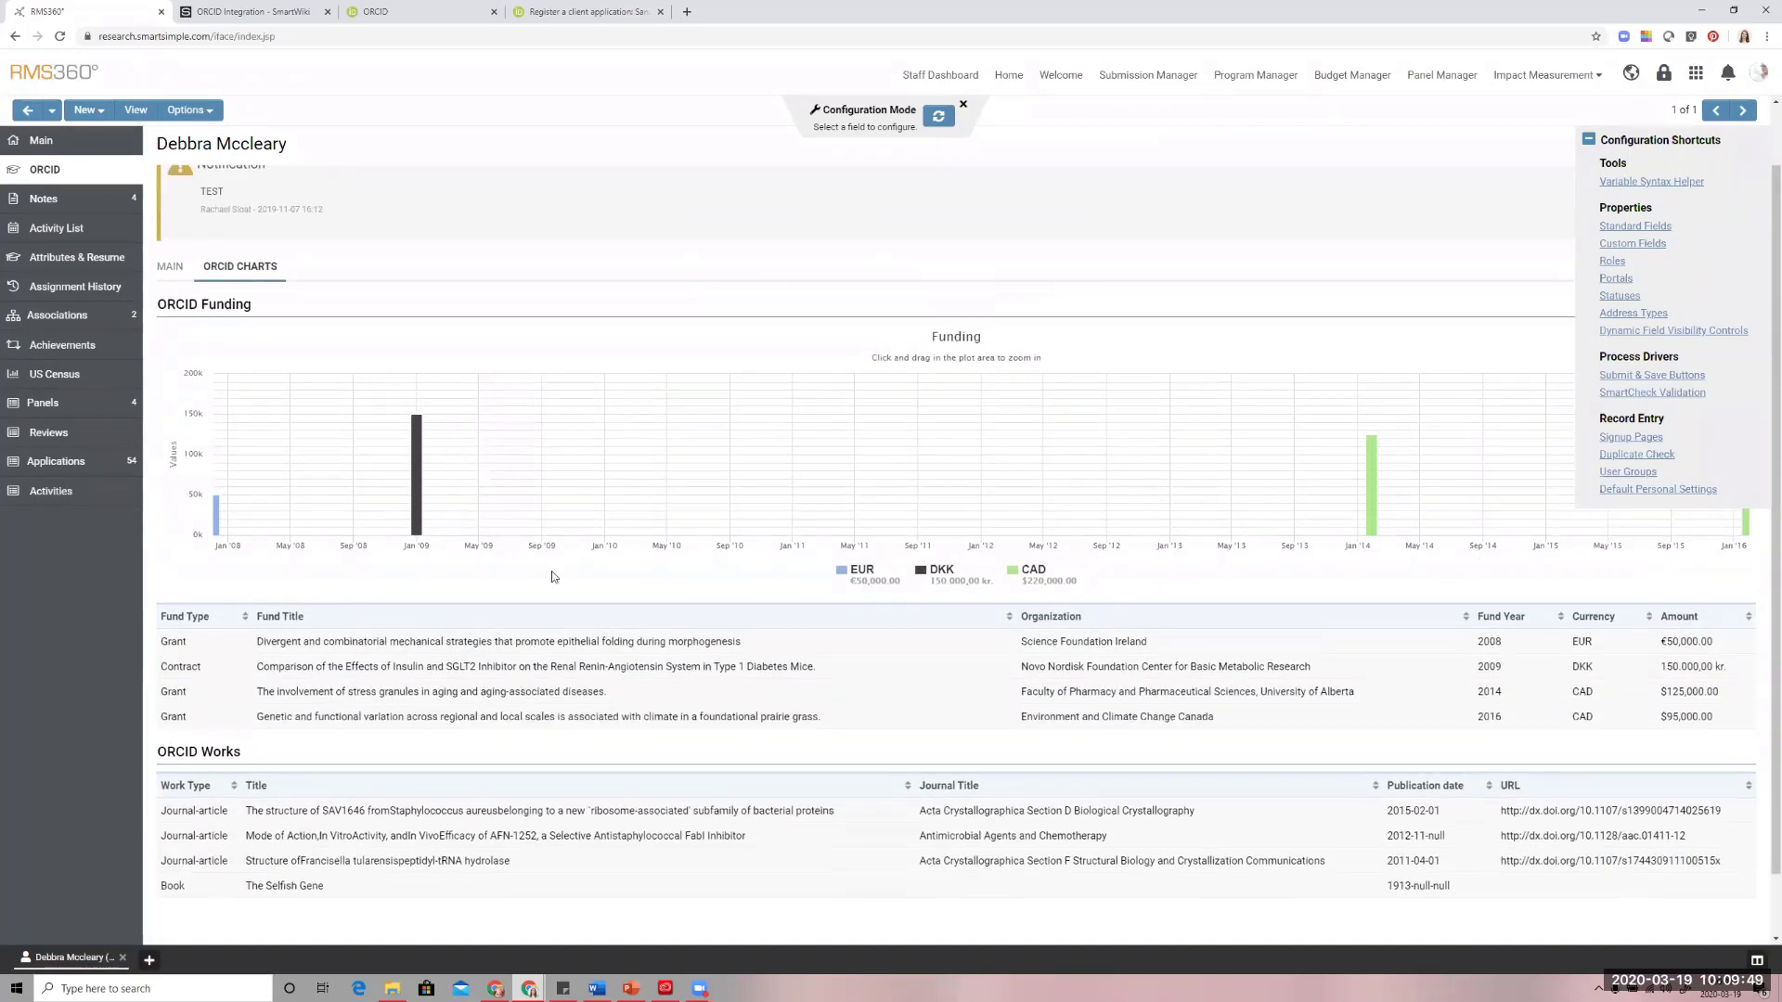
click(1587, 139)
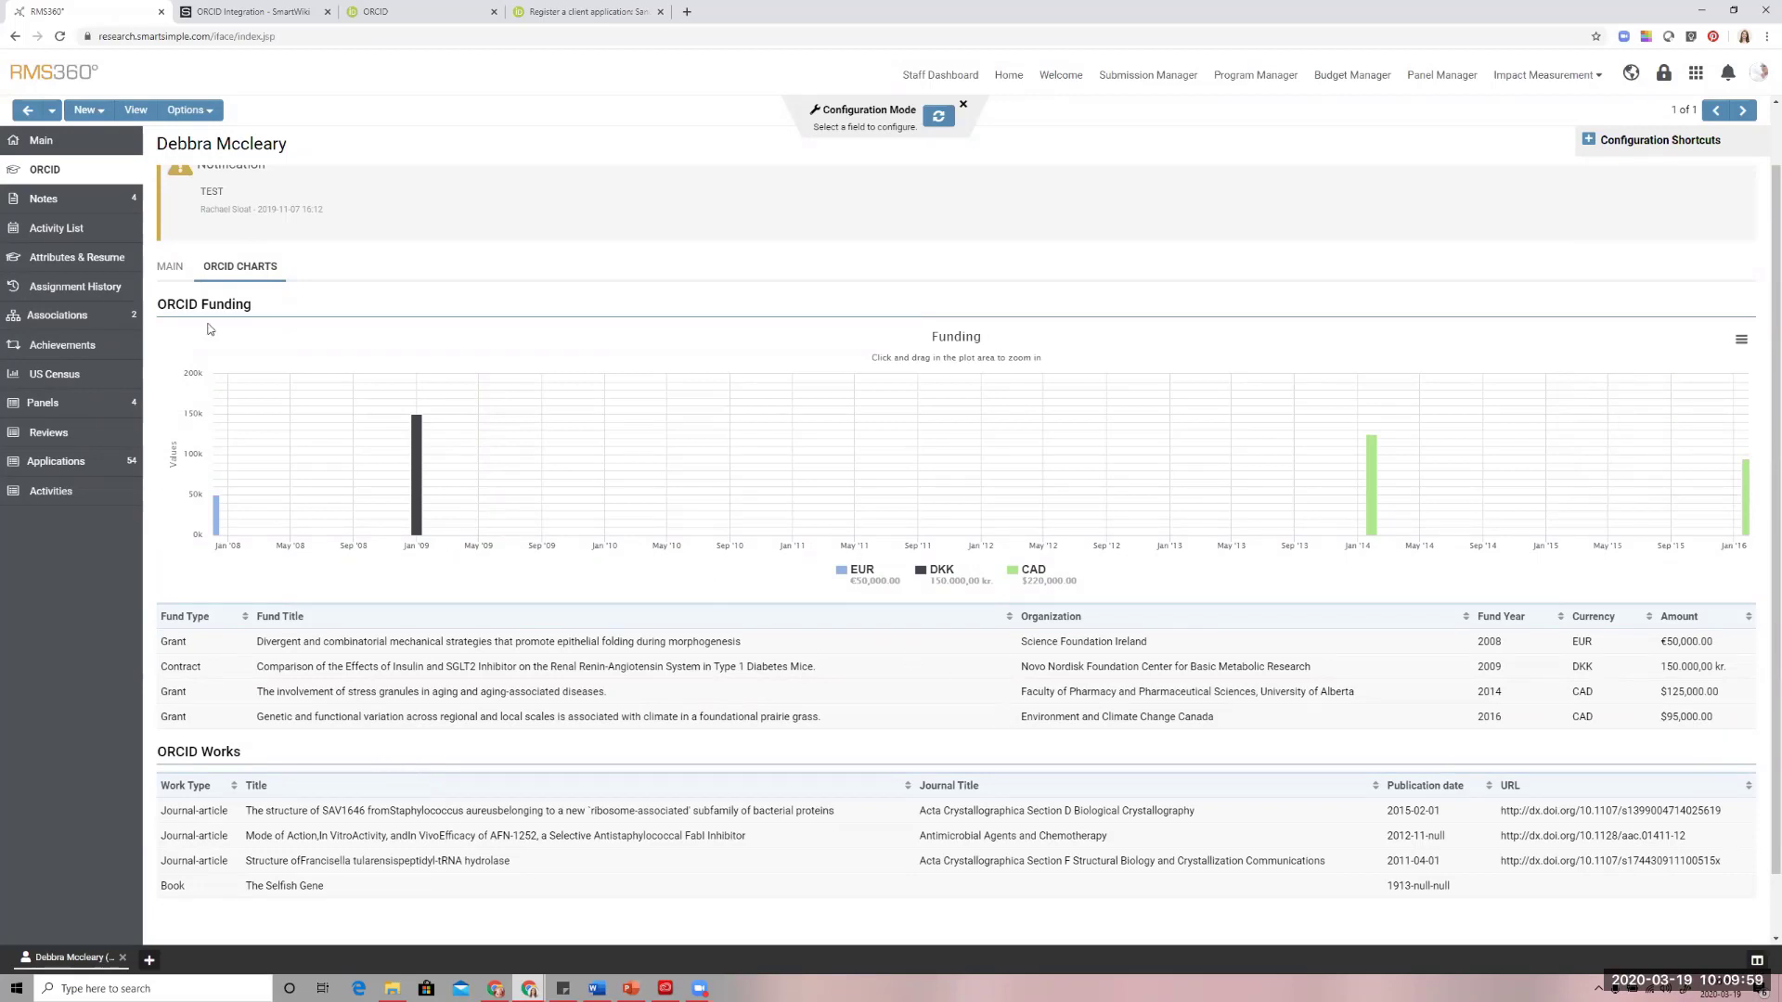
Emulate the researcher's session and view the ORCID charts on their own profile
click(198, 110)
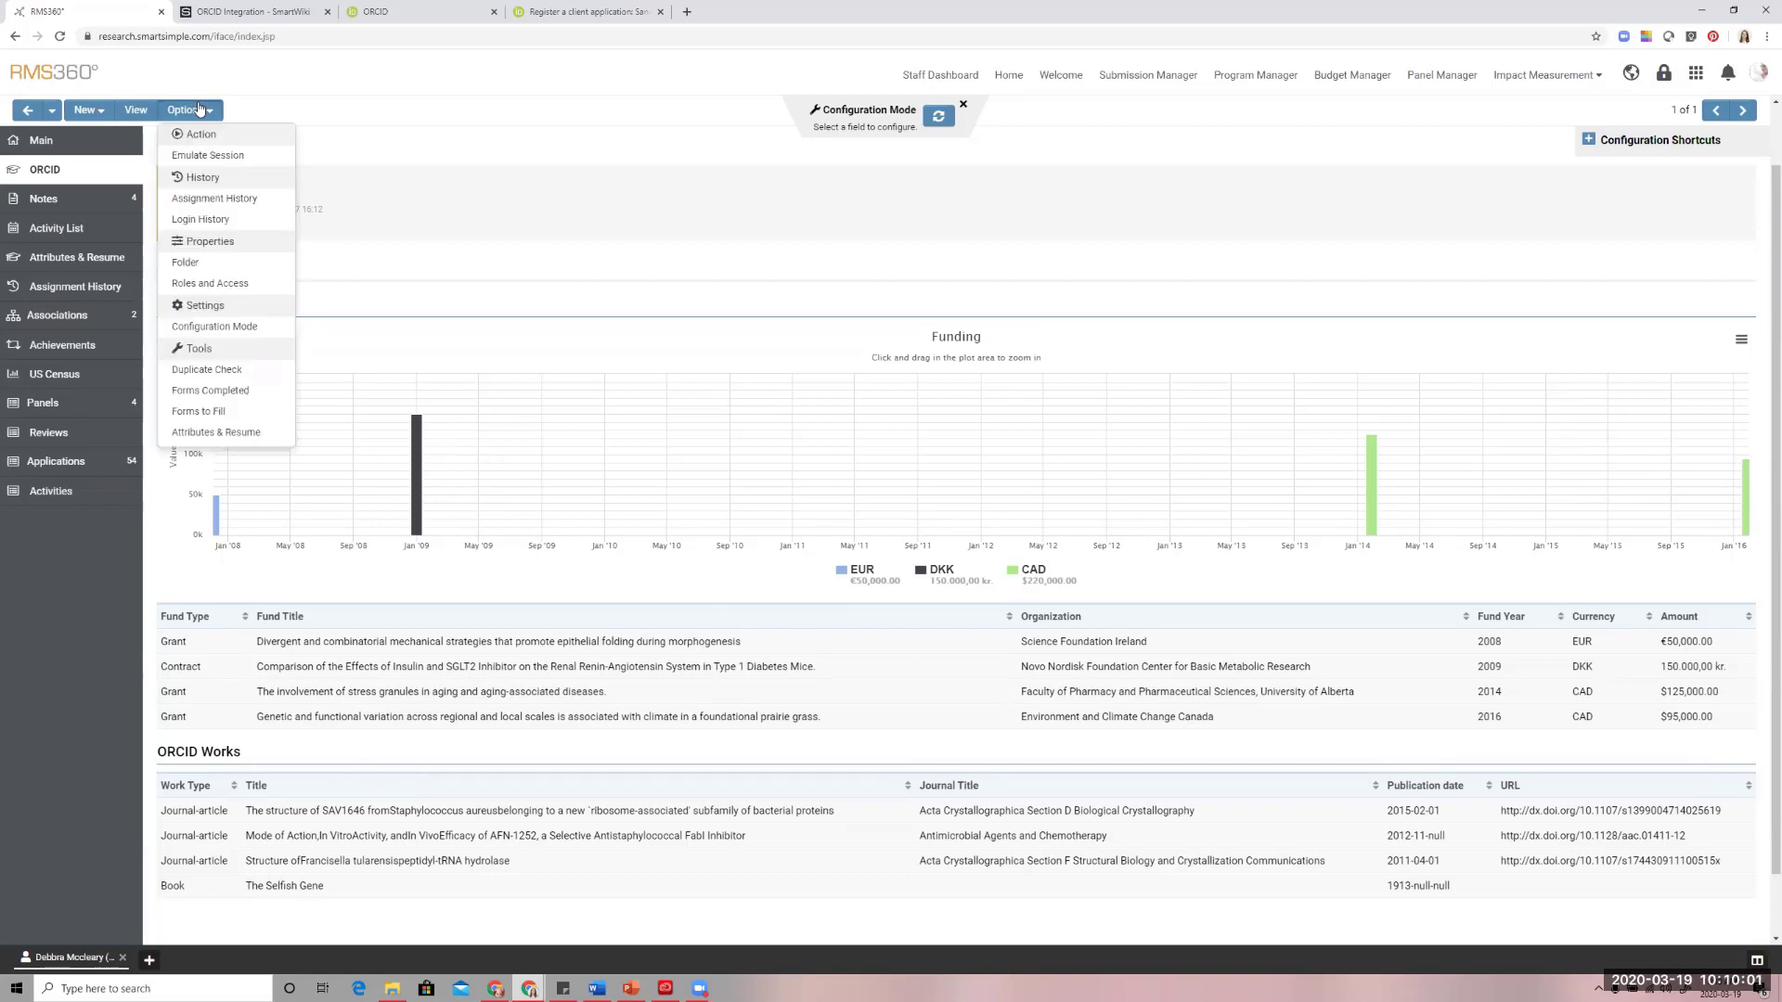
click(200, 155)
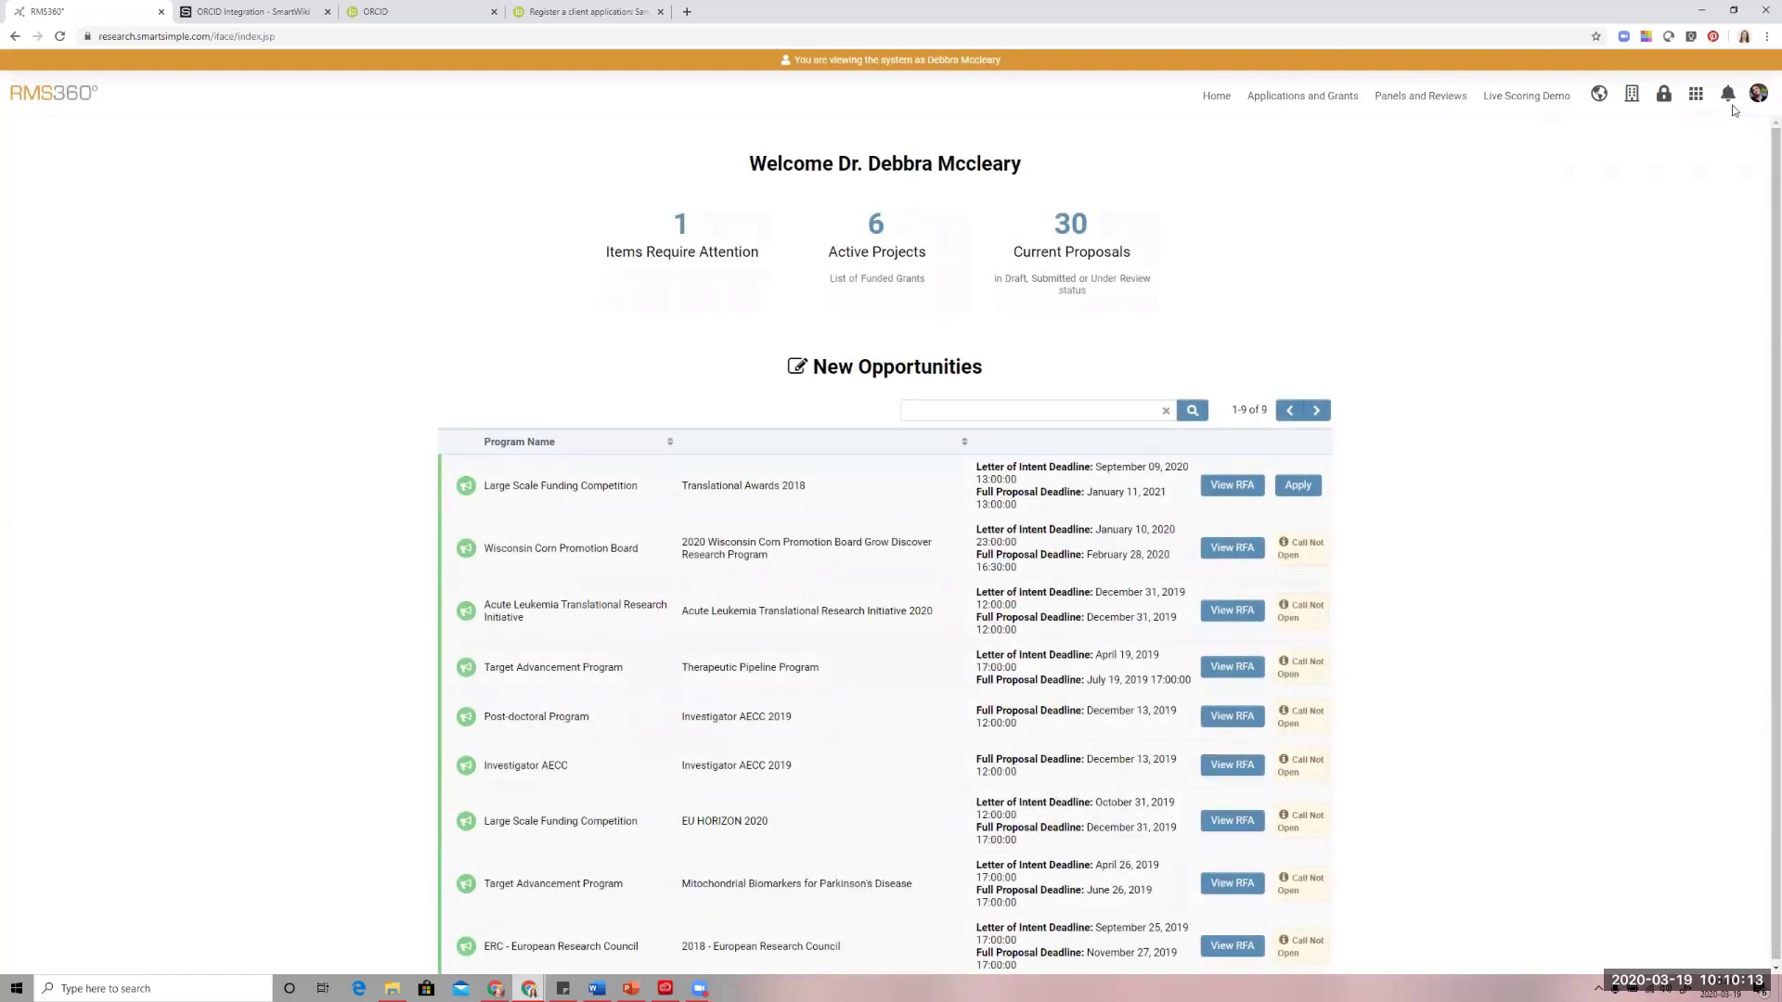
click(1757, 93)
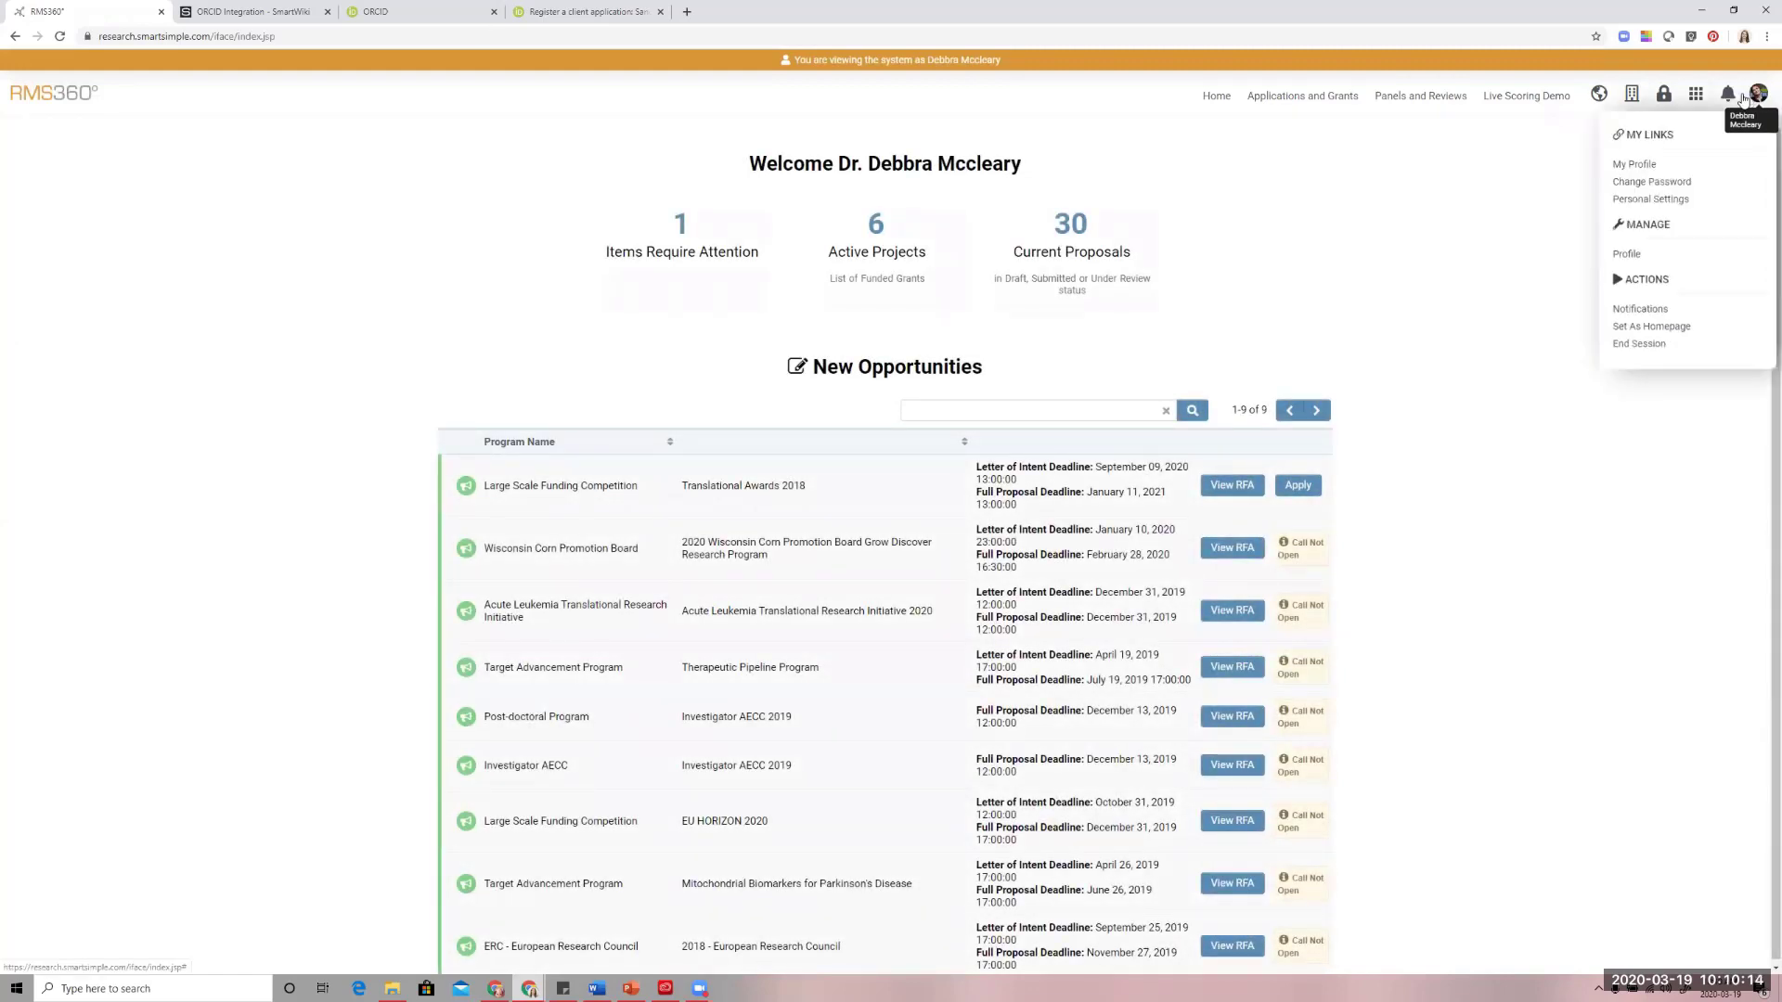
click(1665, 165)
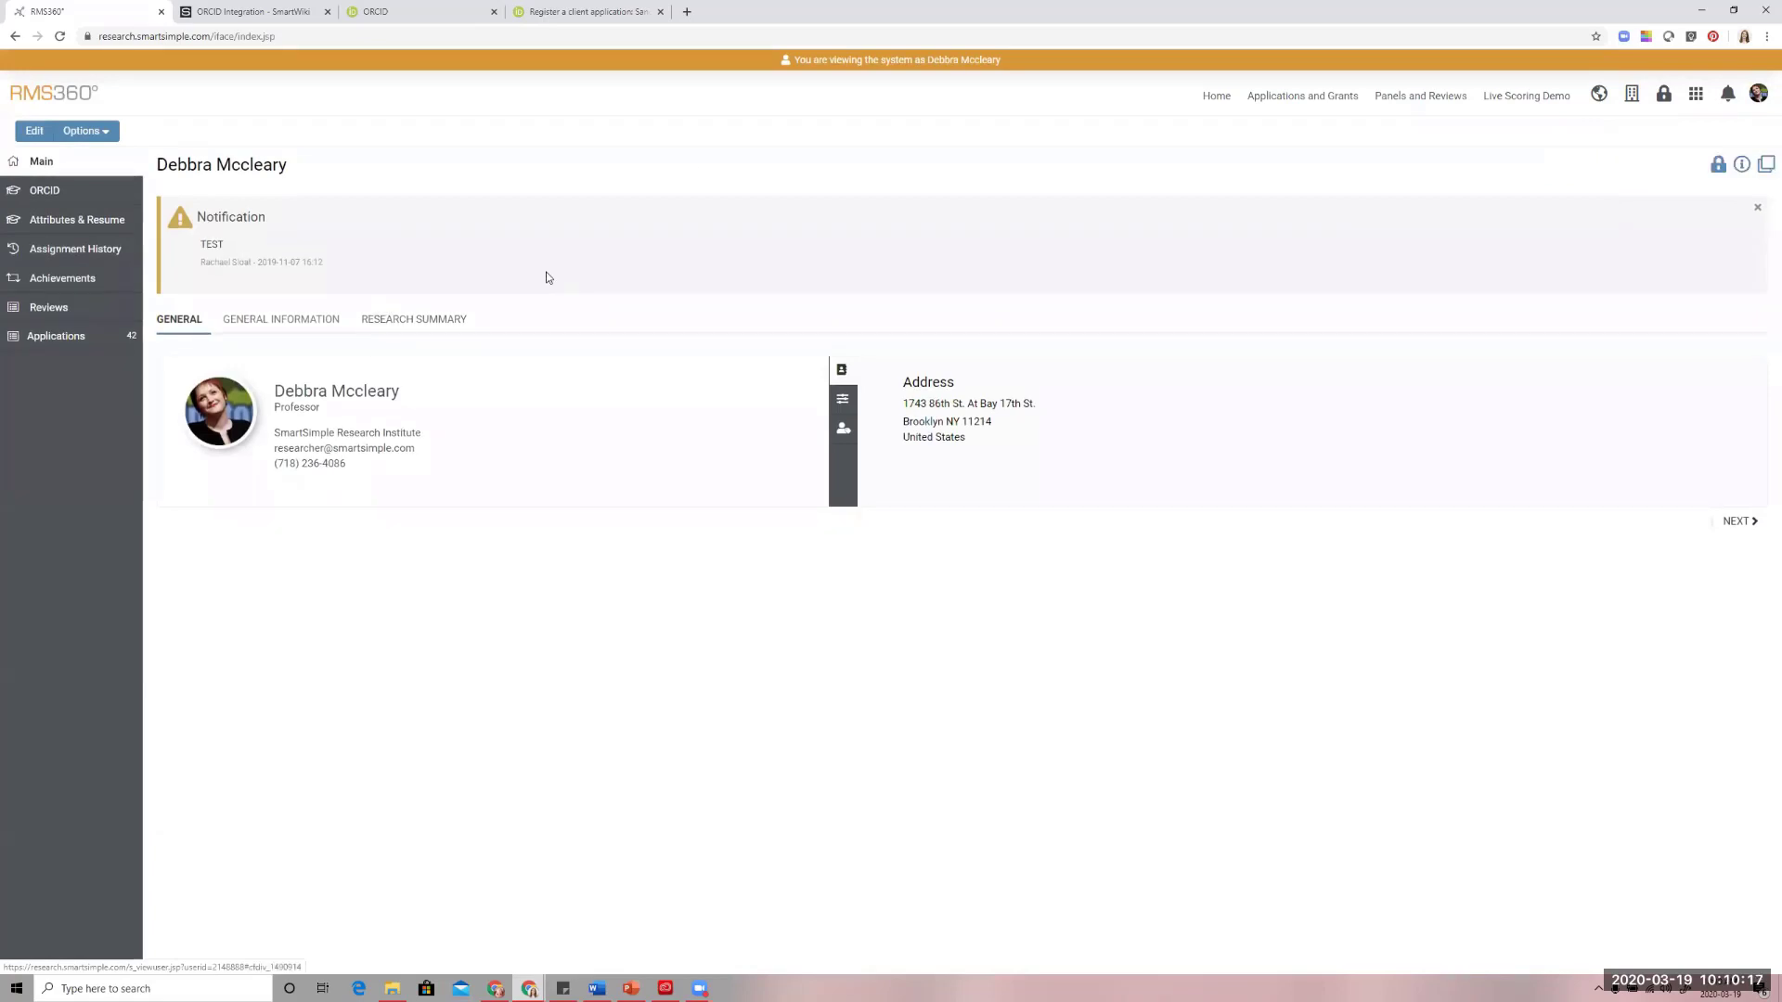
click(46, 192)
click(221, 316)
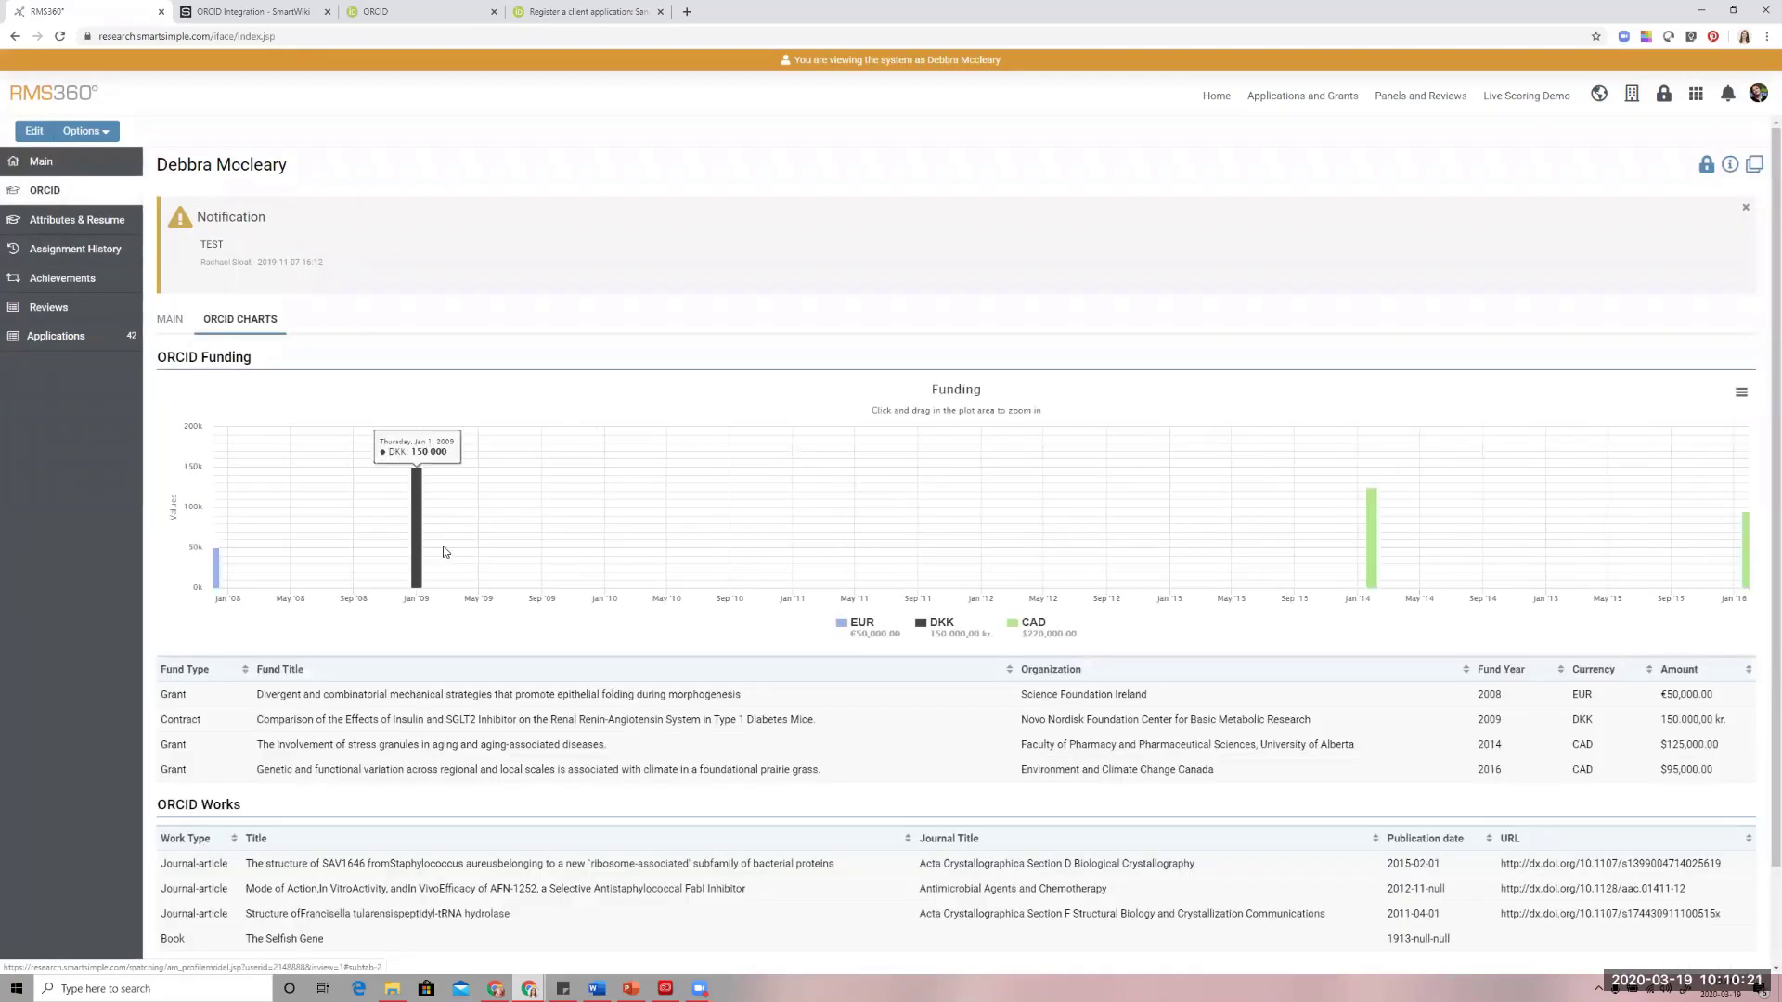
Put the researcher's profile into edit mode and start Import Profile Data from ORCID
click(82, 131)
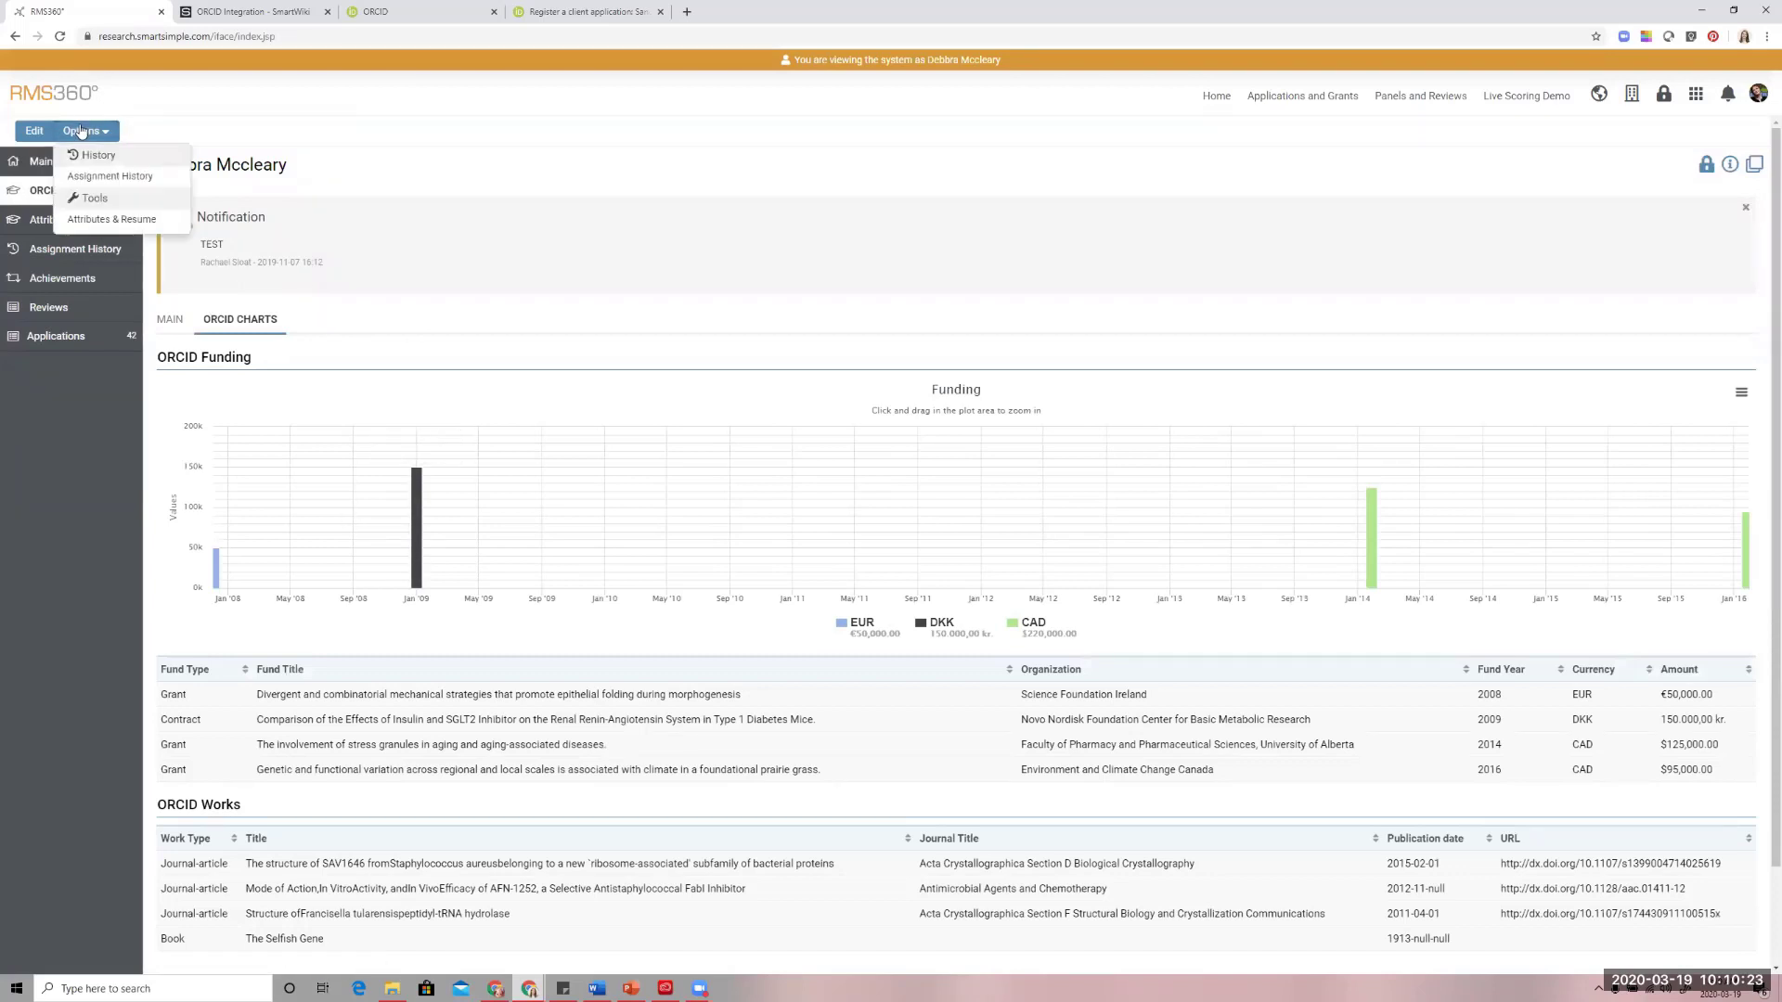
click(316, 154)
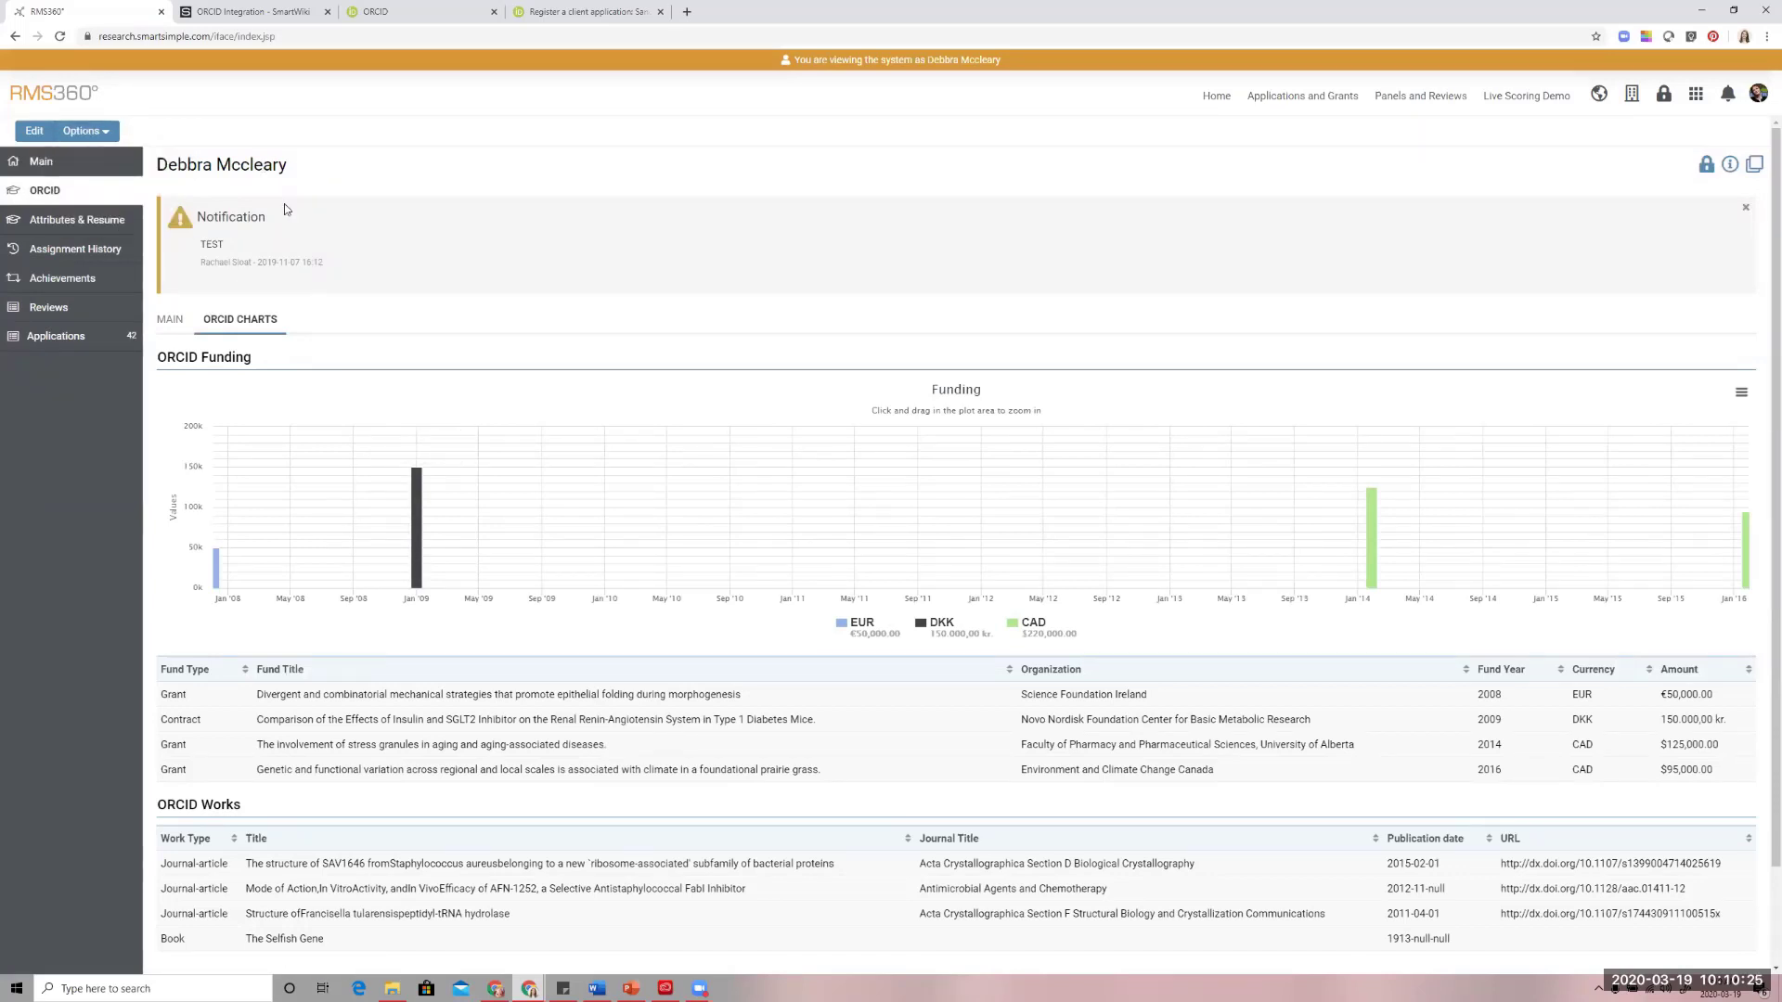
click(30, 127)
click(83, 131)
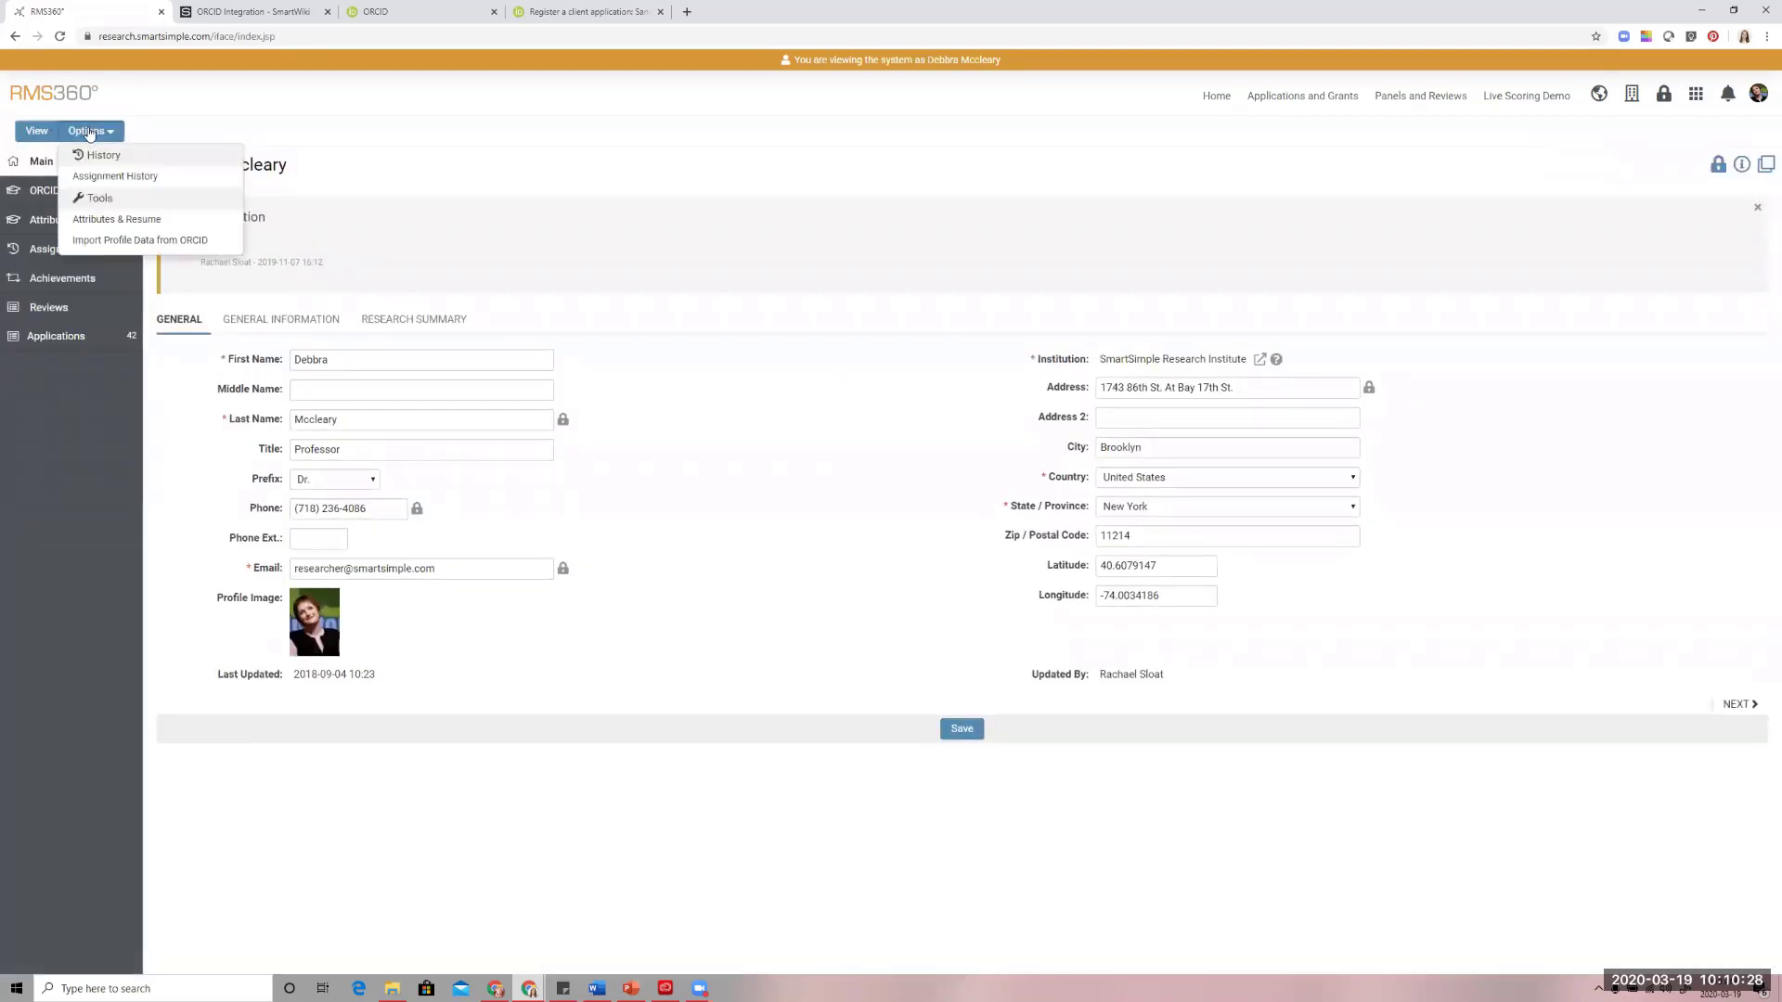
click(153, 243)
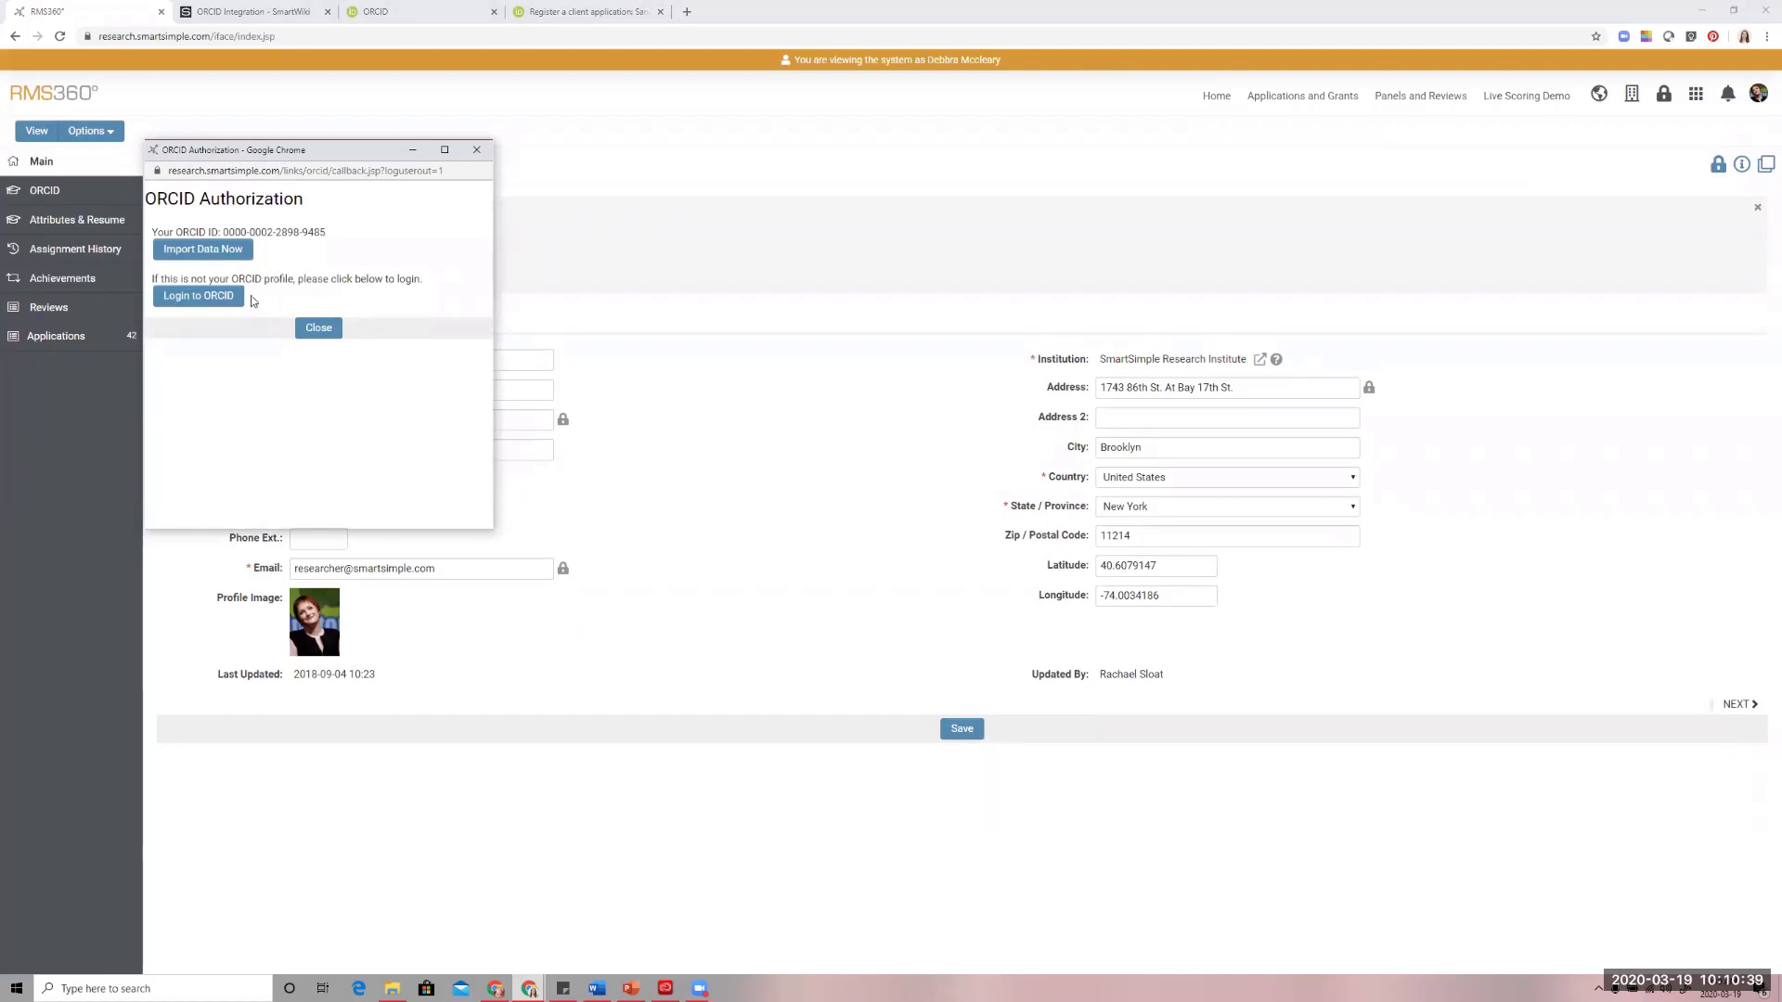
Choose to log in to ORCID from the authorization window, enlarge it to review the registration form, and close it
click(222, 298)
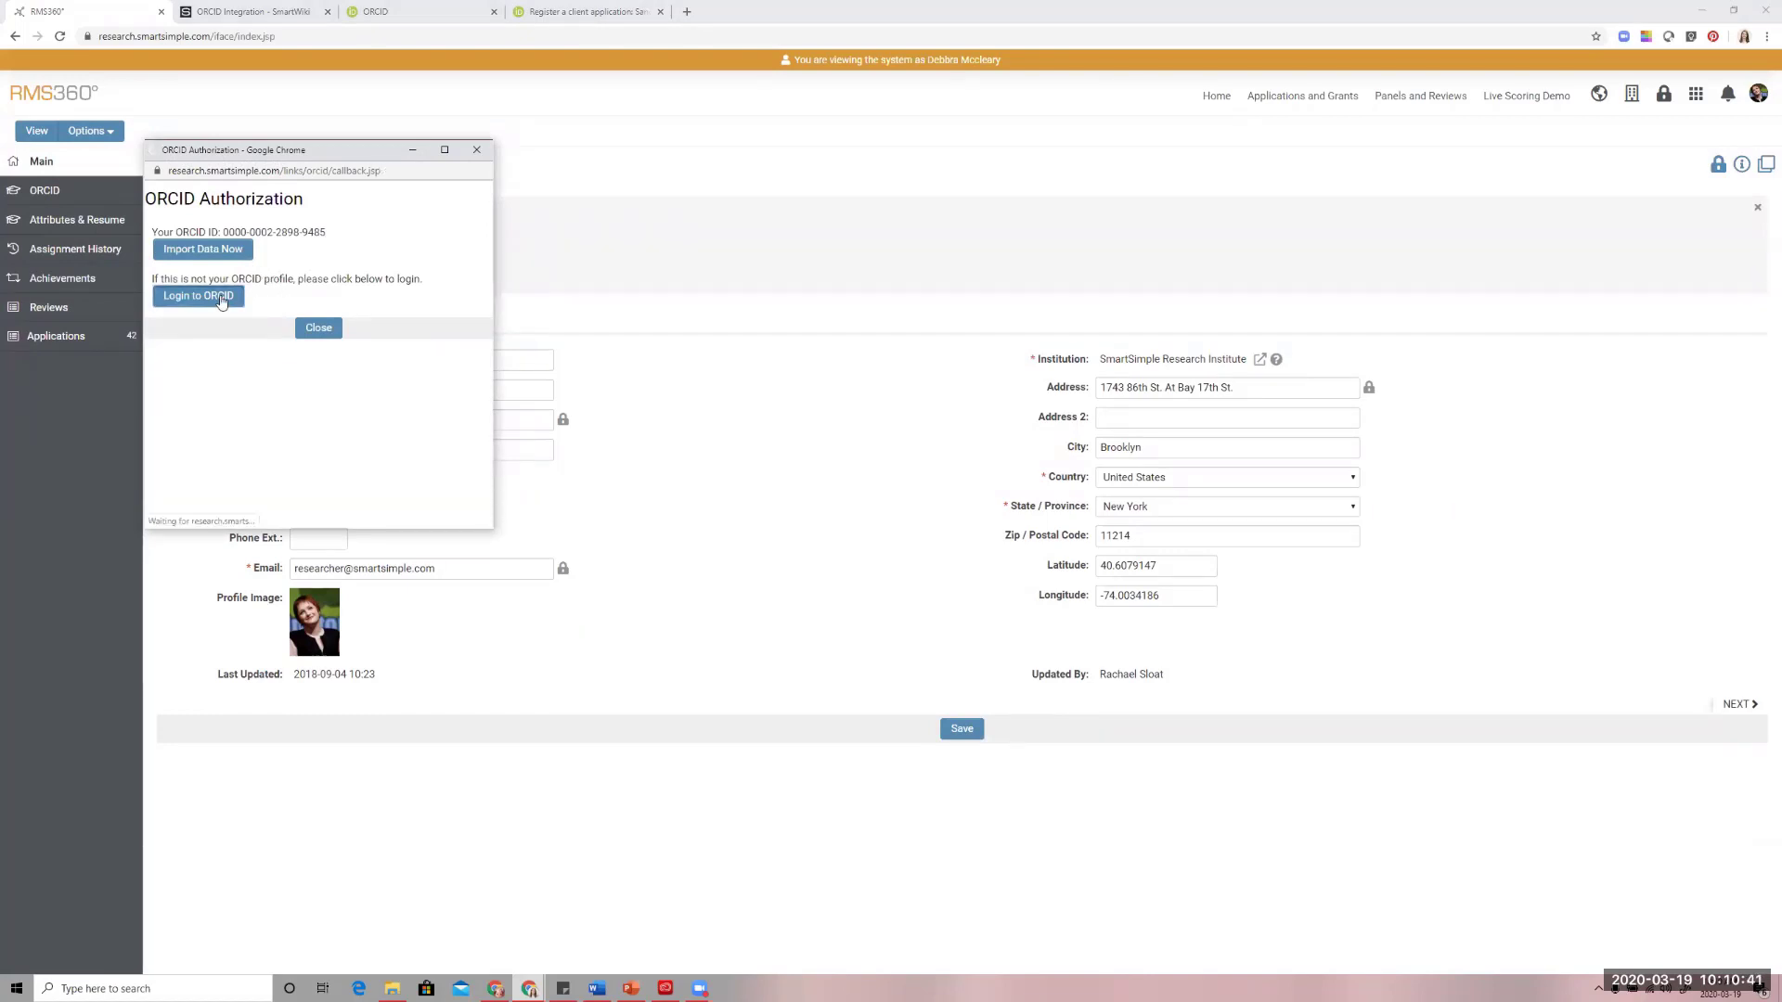
scroll(313, 303, down, 4)
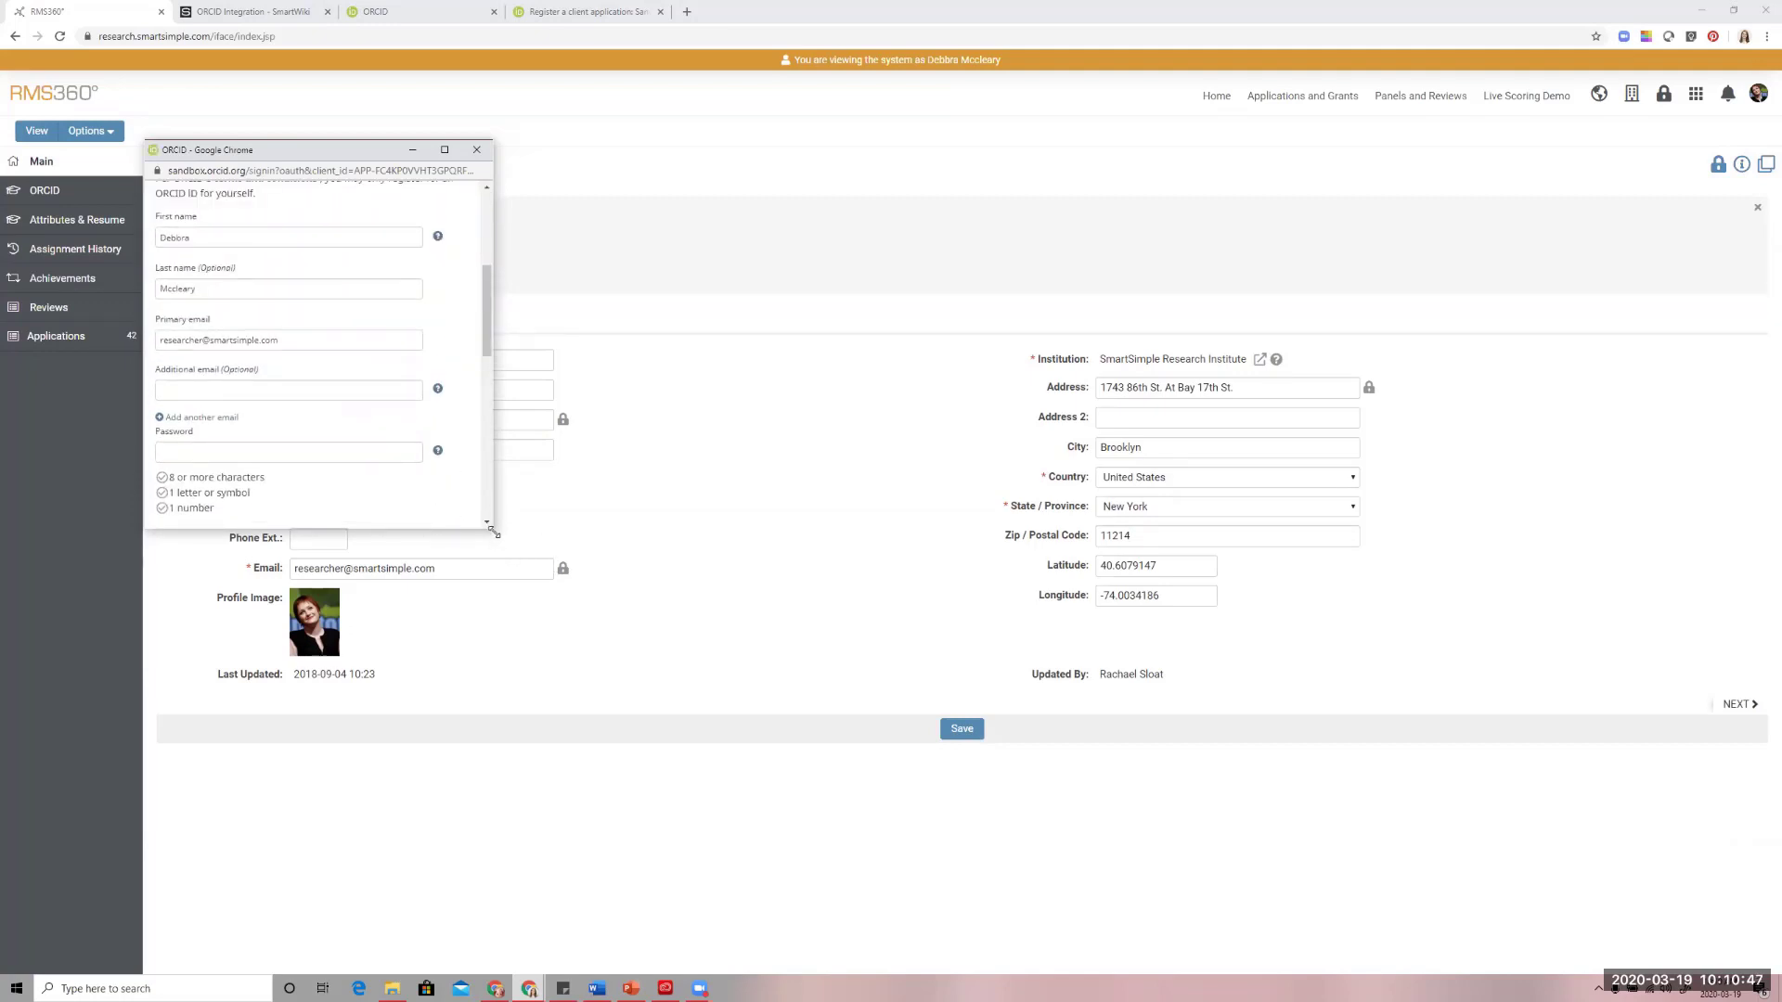
drag(493, 529, 782, 781)
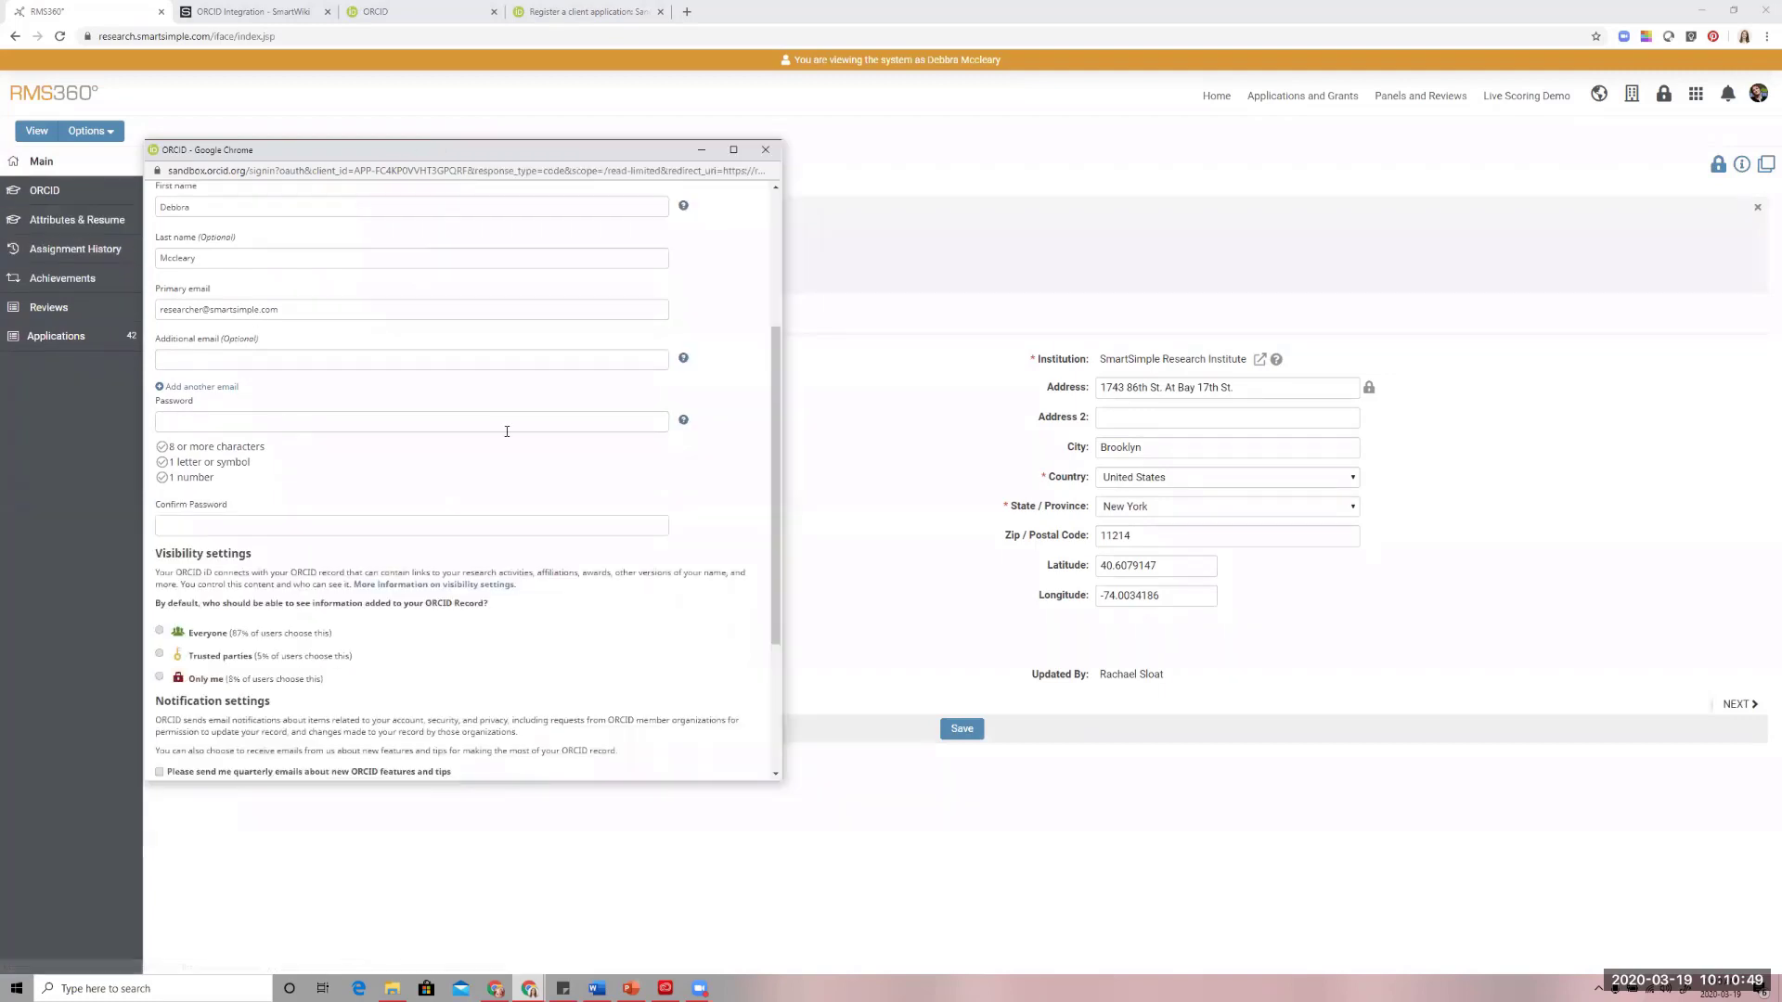
scroll(406, 425, up, 3)
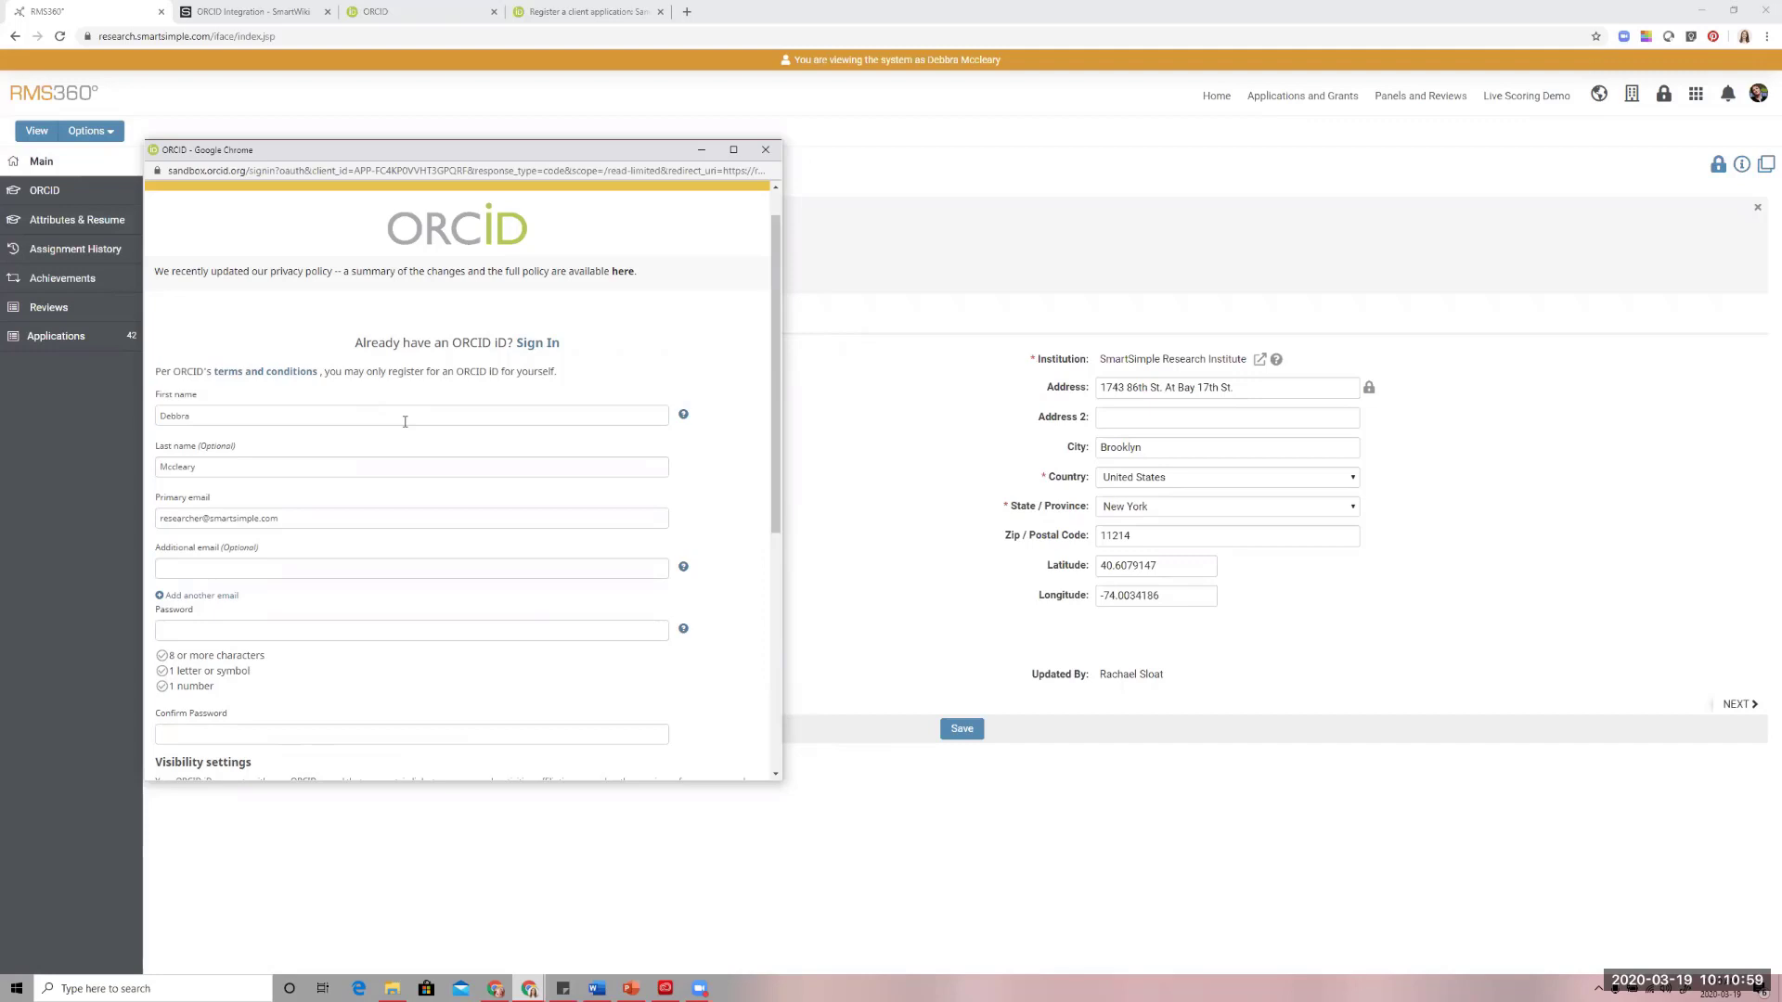
click(766, 149)
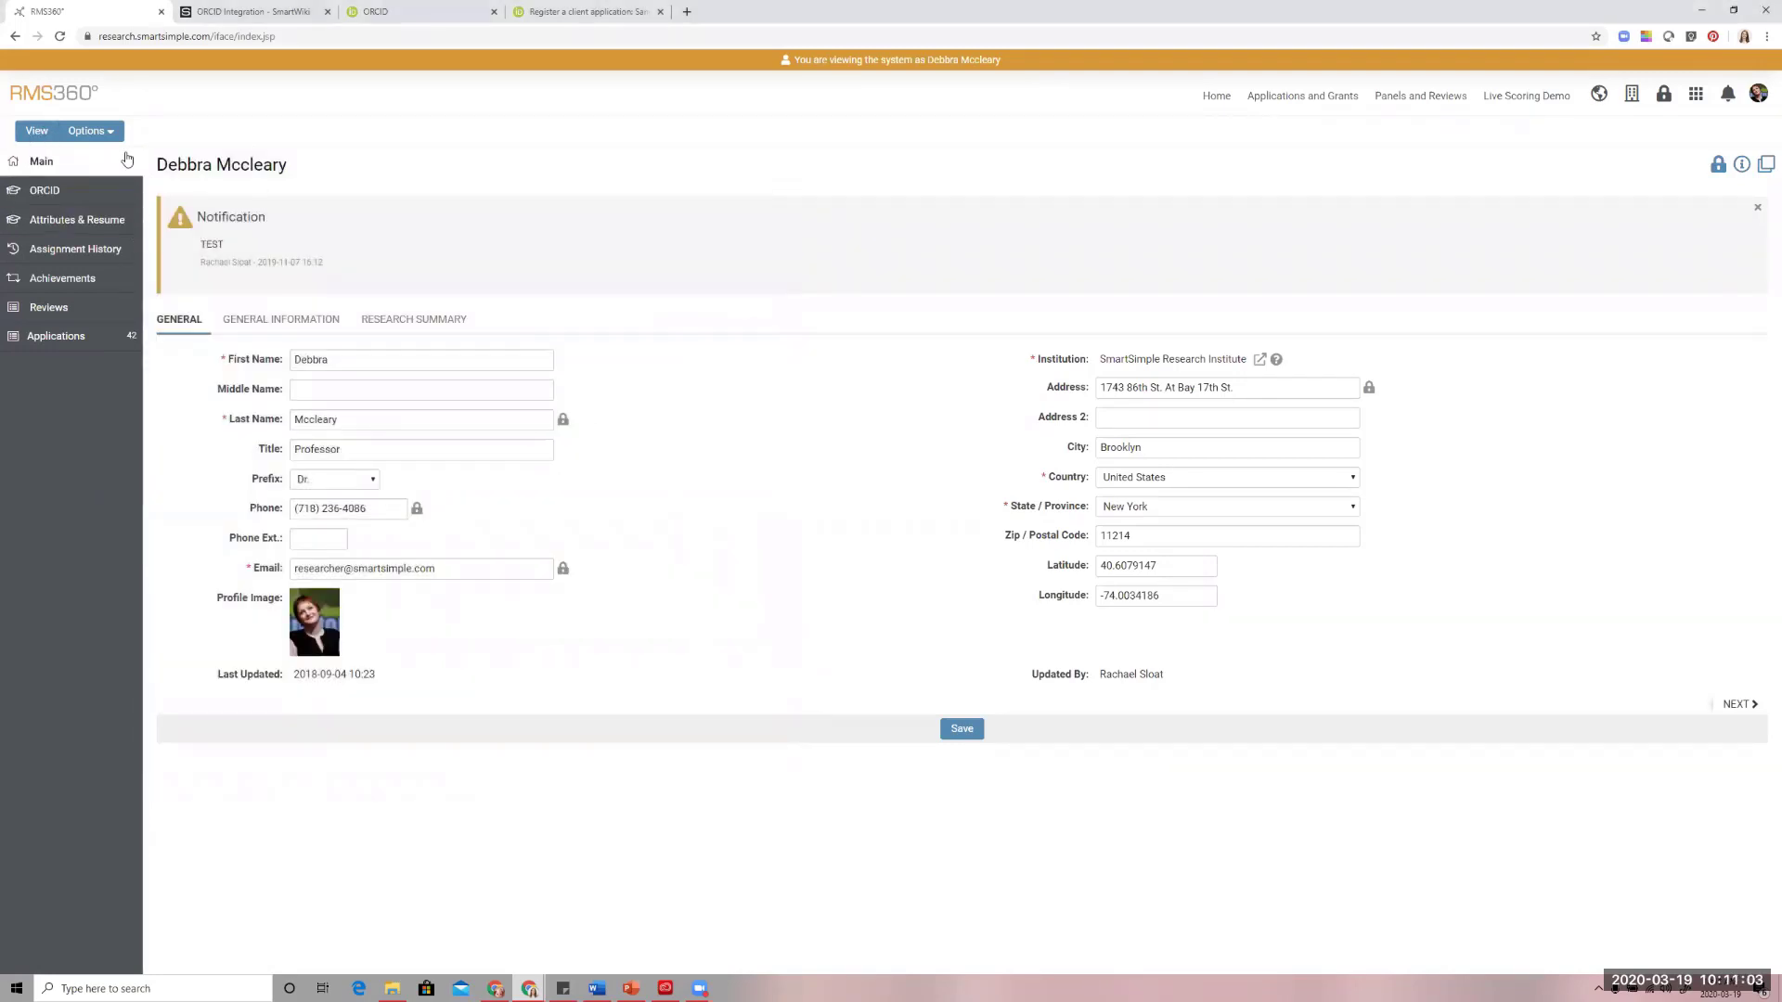
Review the profile's ORCID work summary data and its ORCID funding and works charts
click(80, 192)
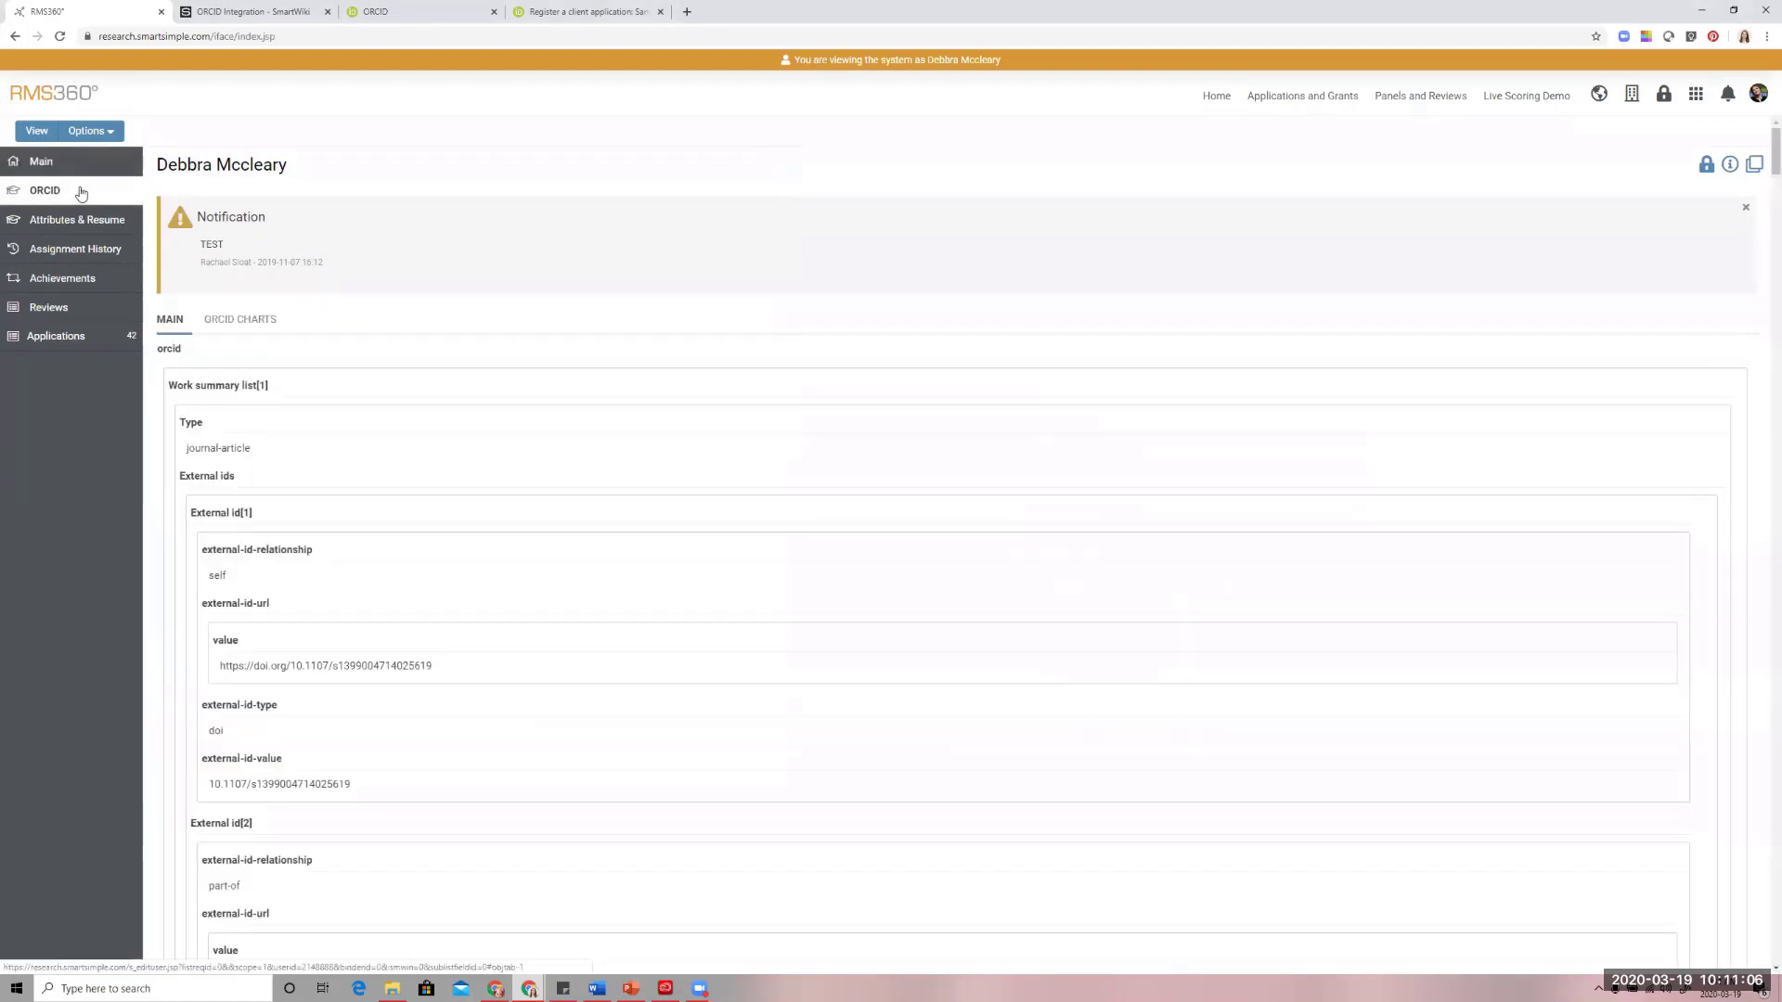
click(225, 322)
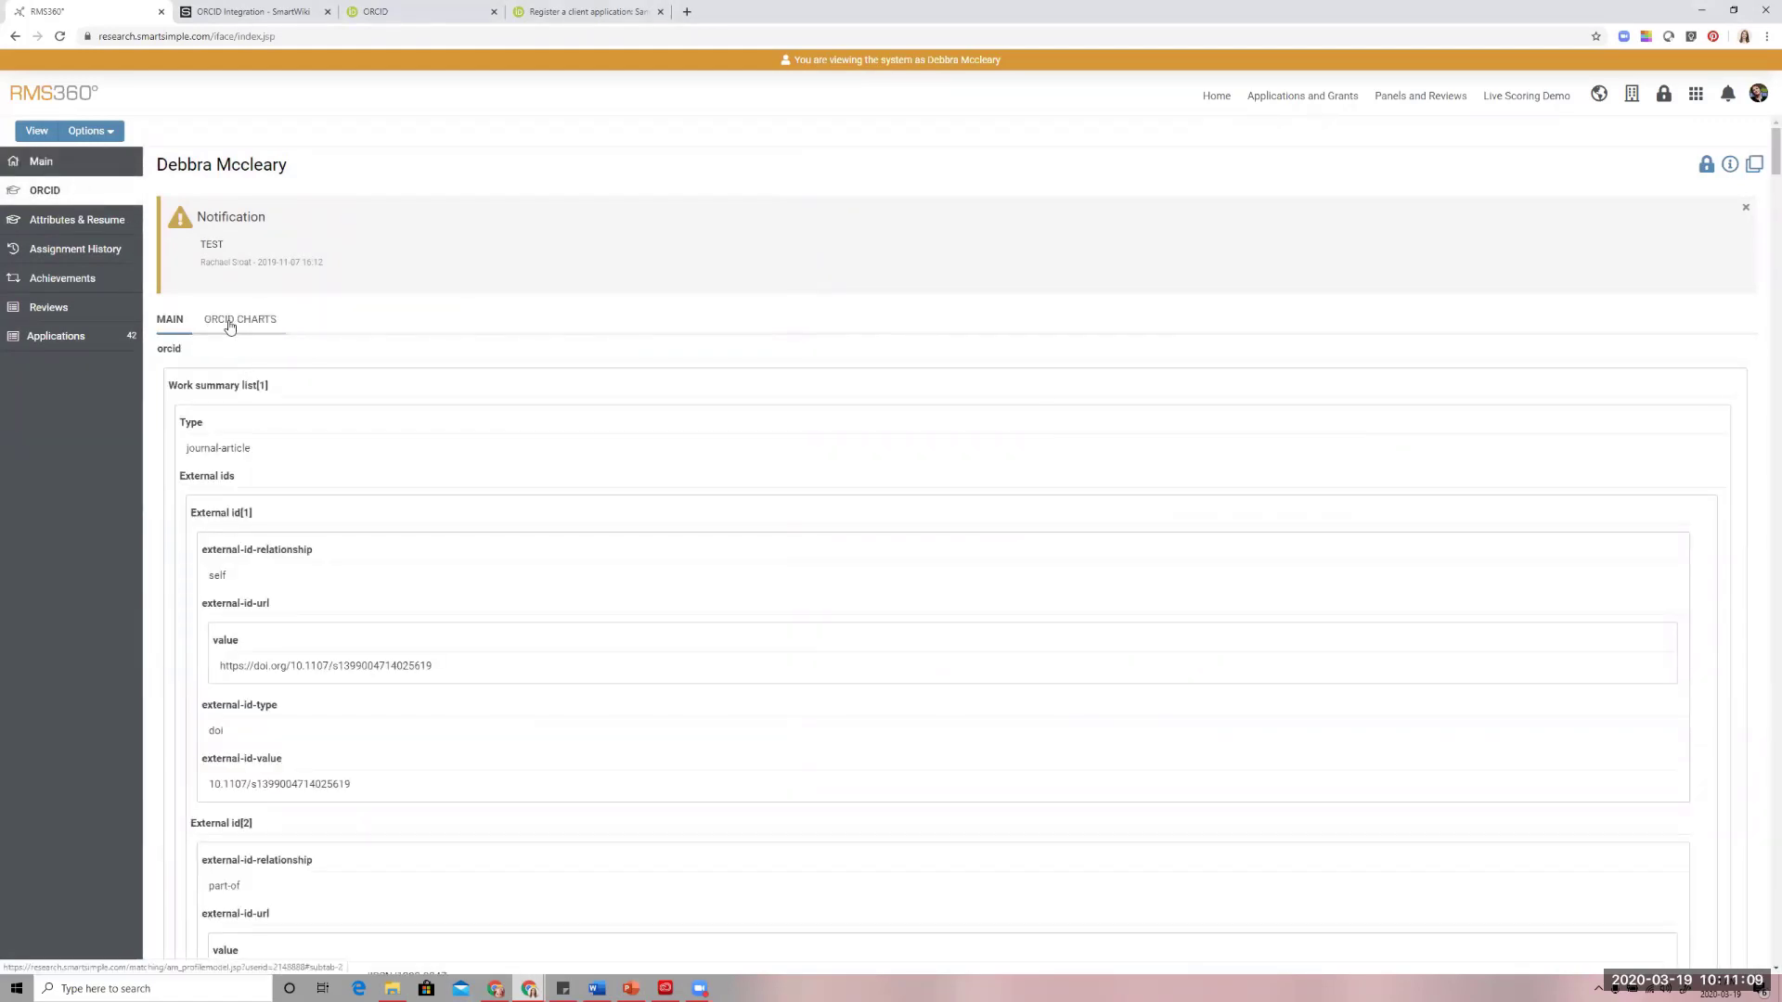
click(174, 319)
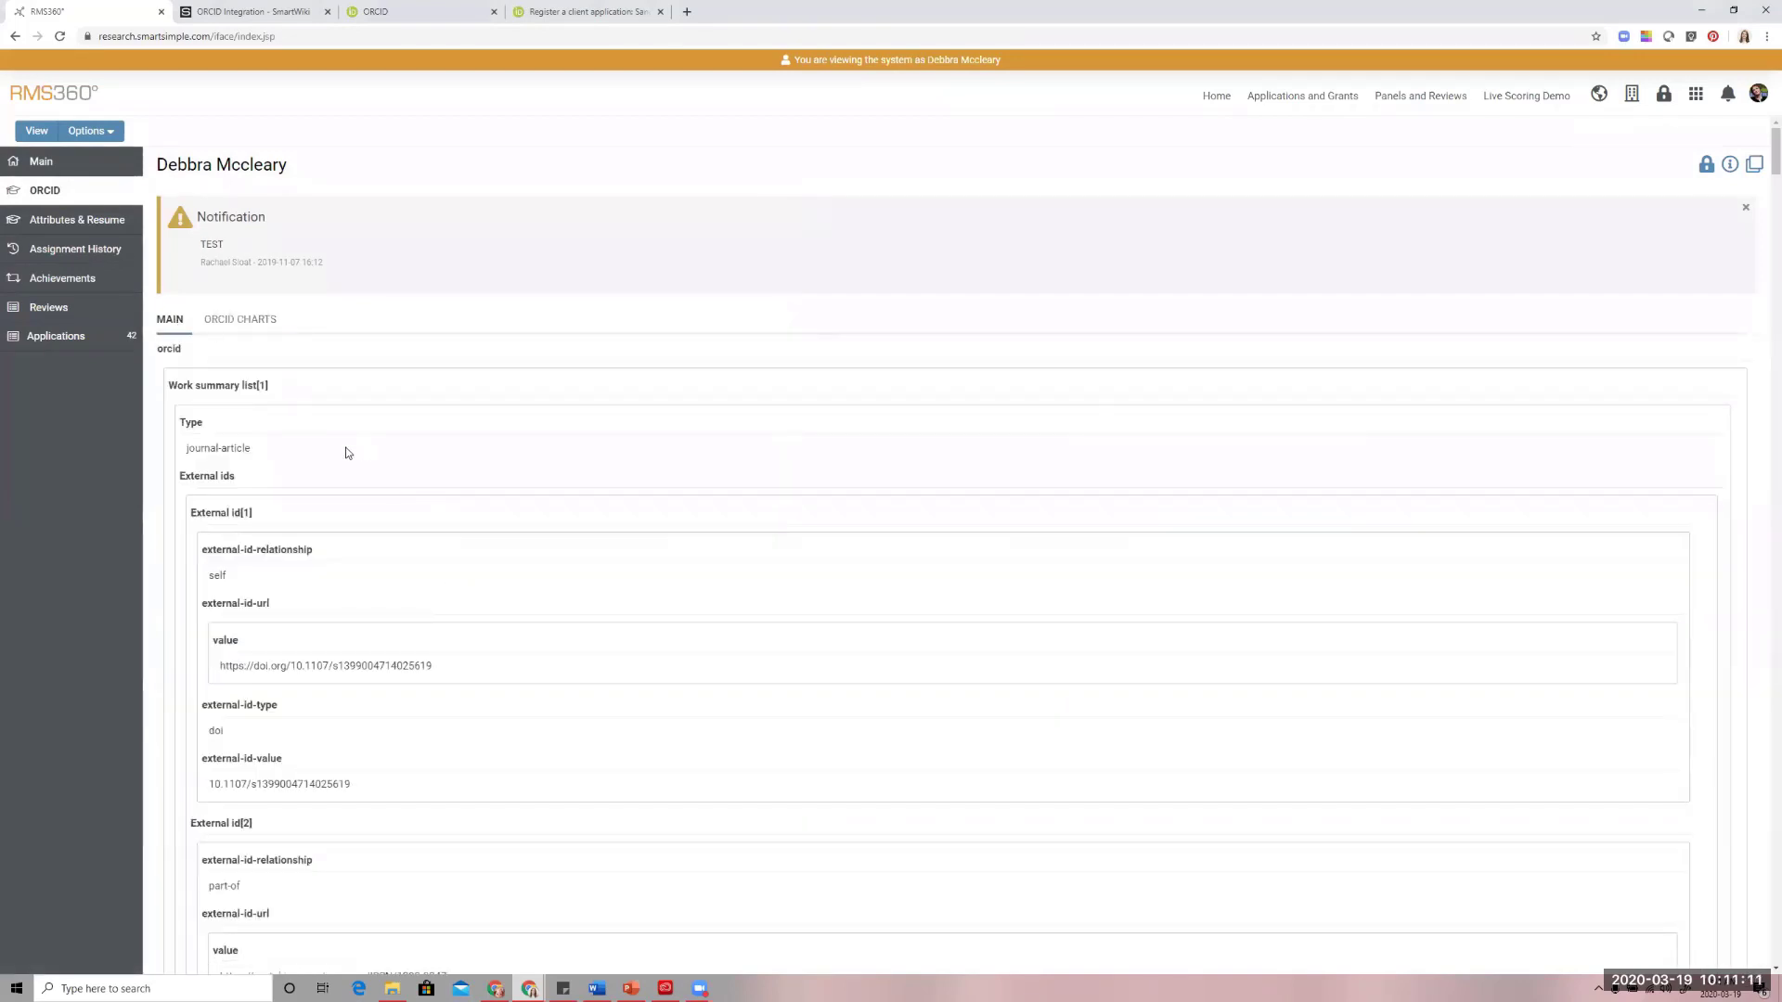
scroll(348, 469, down, 7)
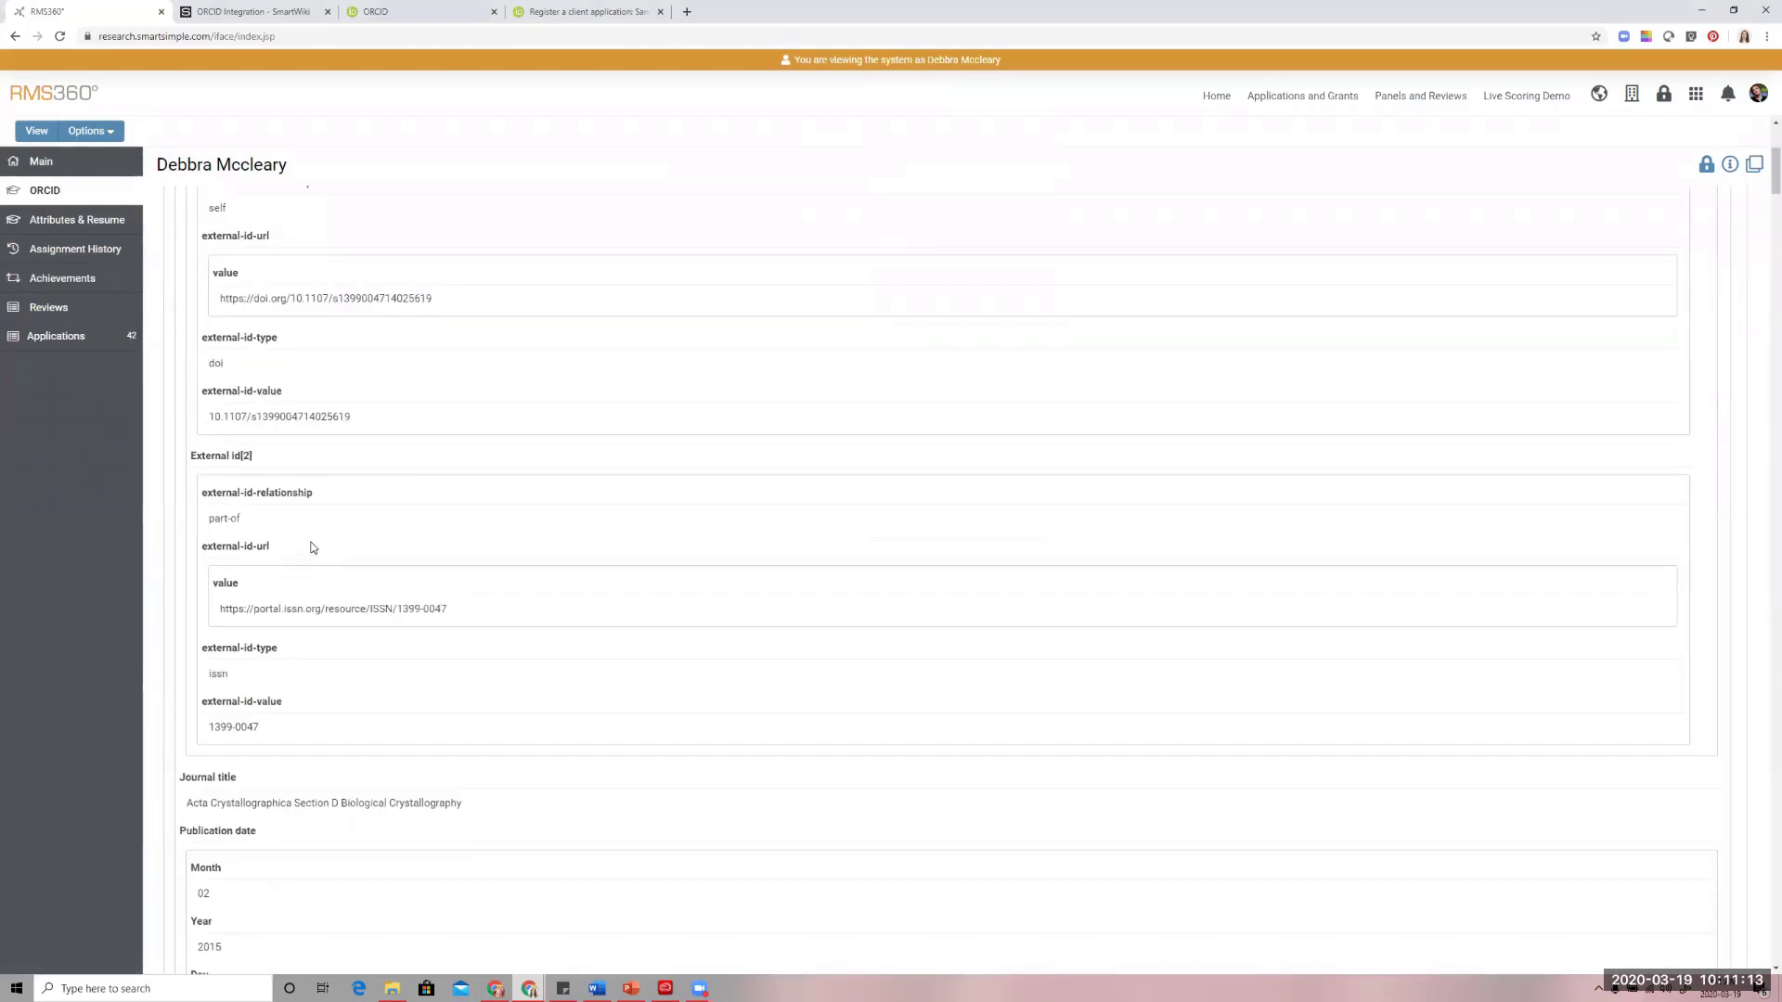
scroll(252, 715, up, 9)
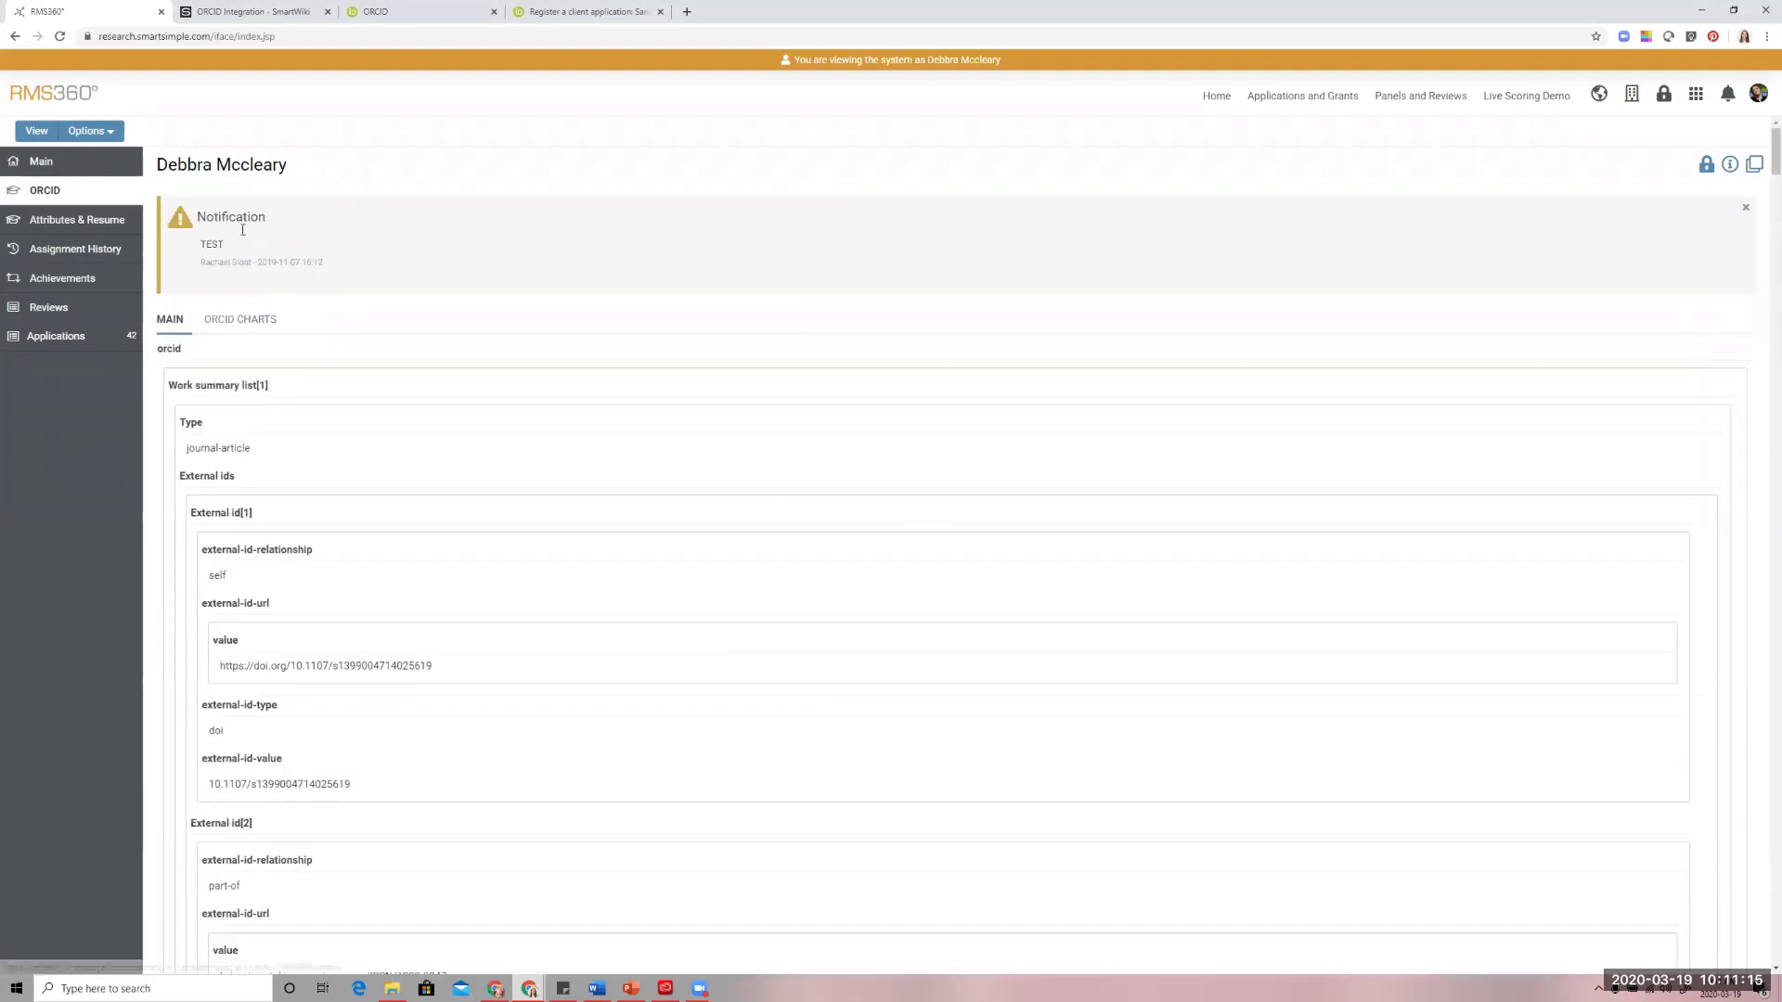
click(253, 321)
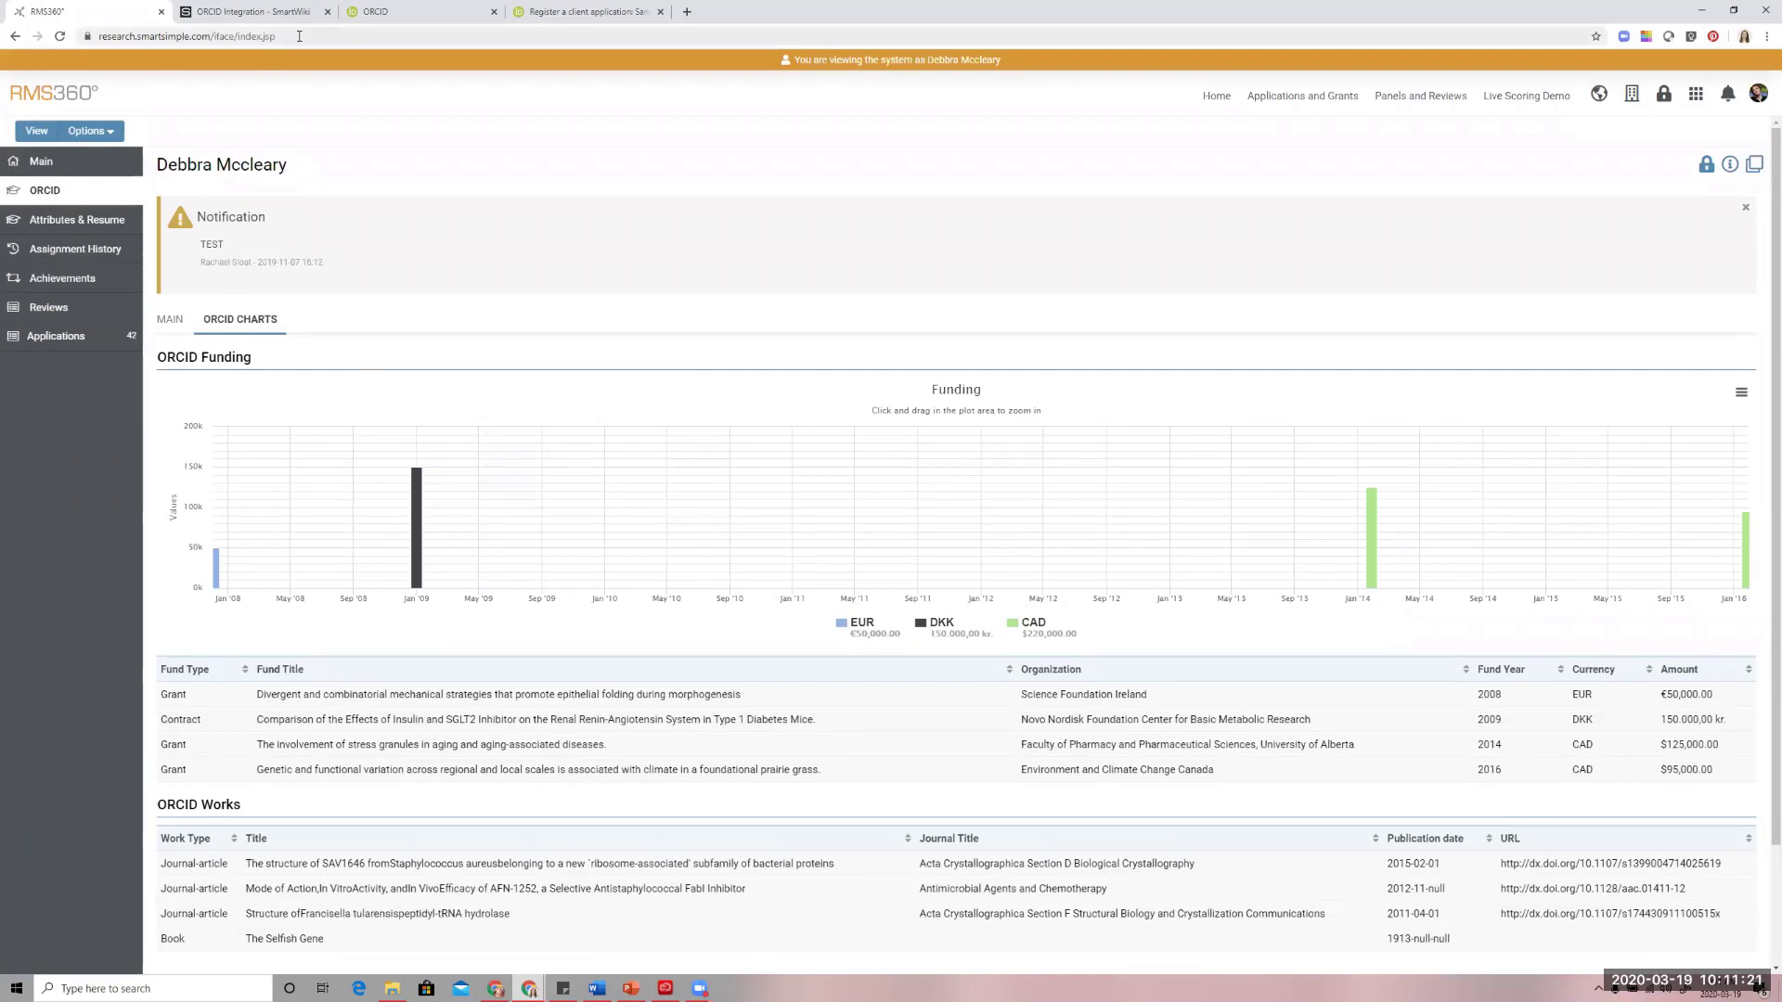
Switch to the ORCID sandbox site and sign in by entering the account's ORCID password
click(360, 19)
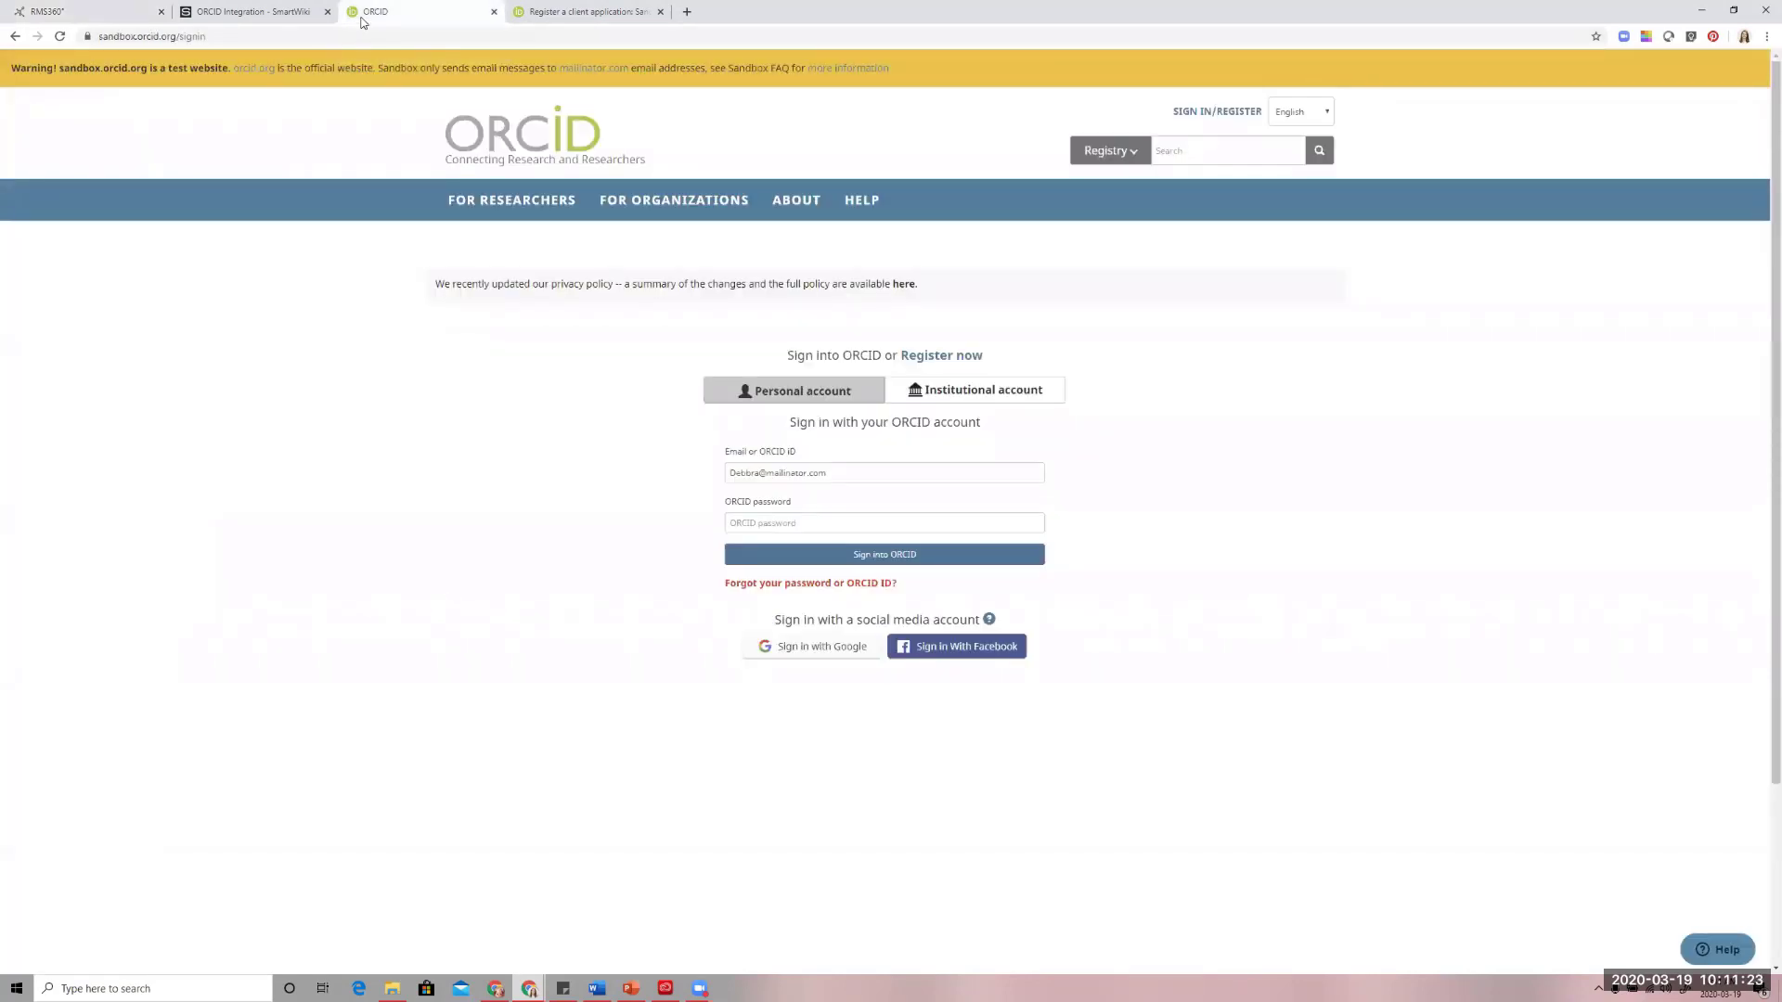
click(827, 525)
text(*)
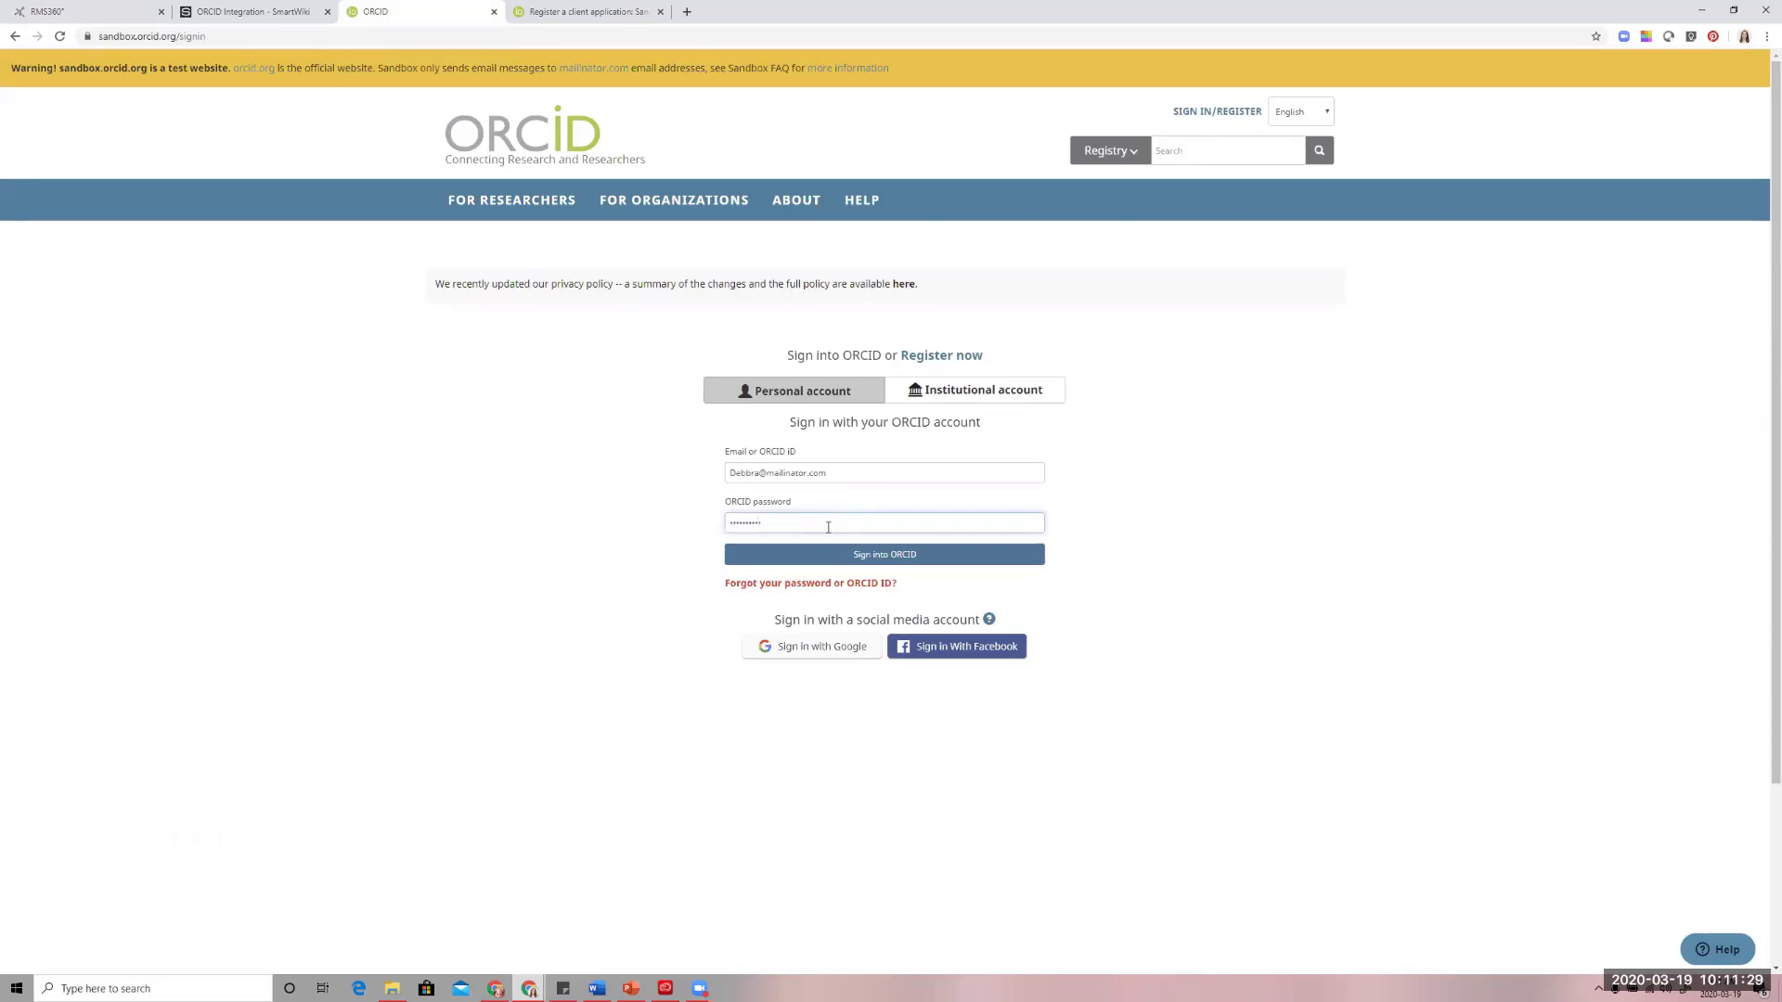
key(Return)
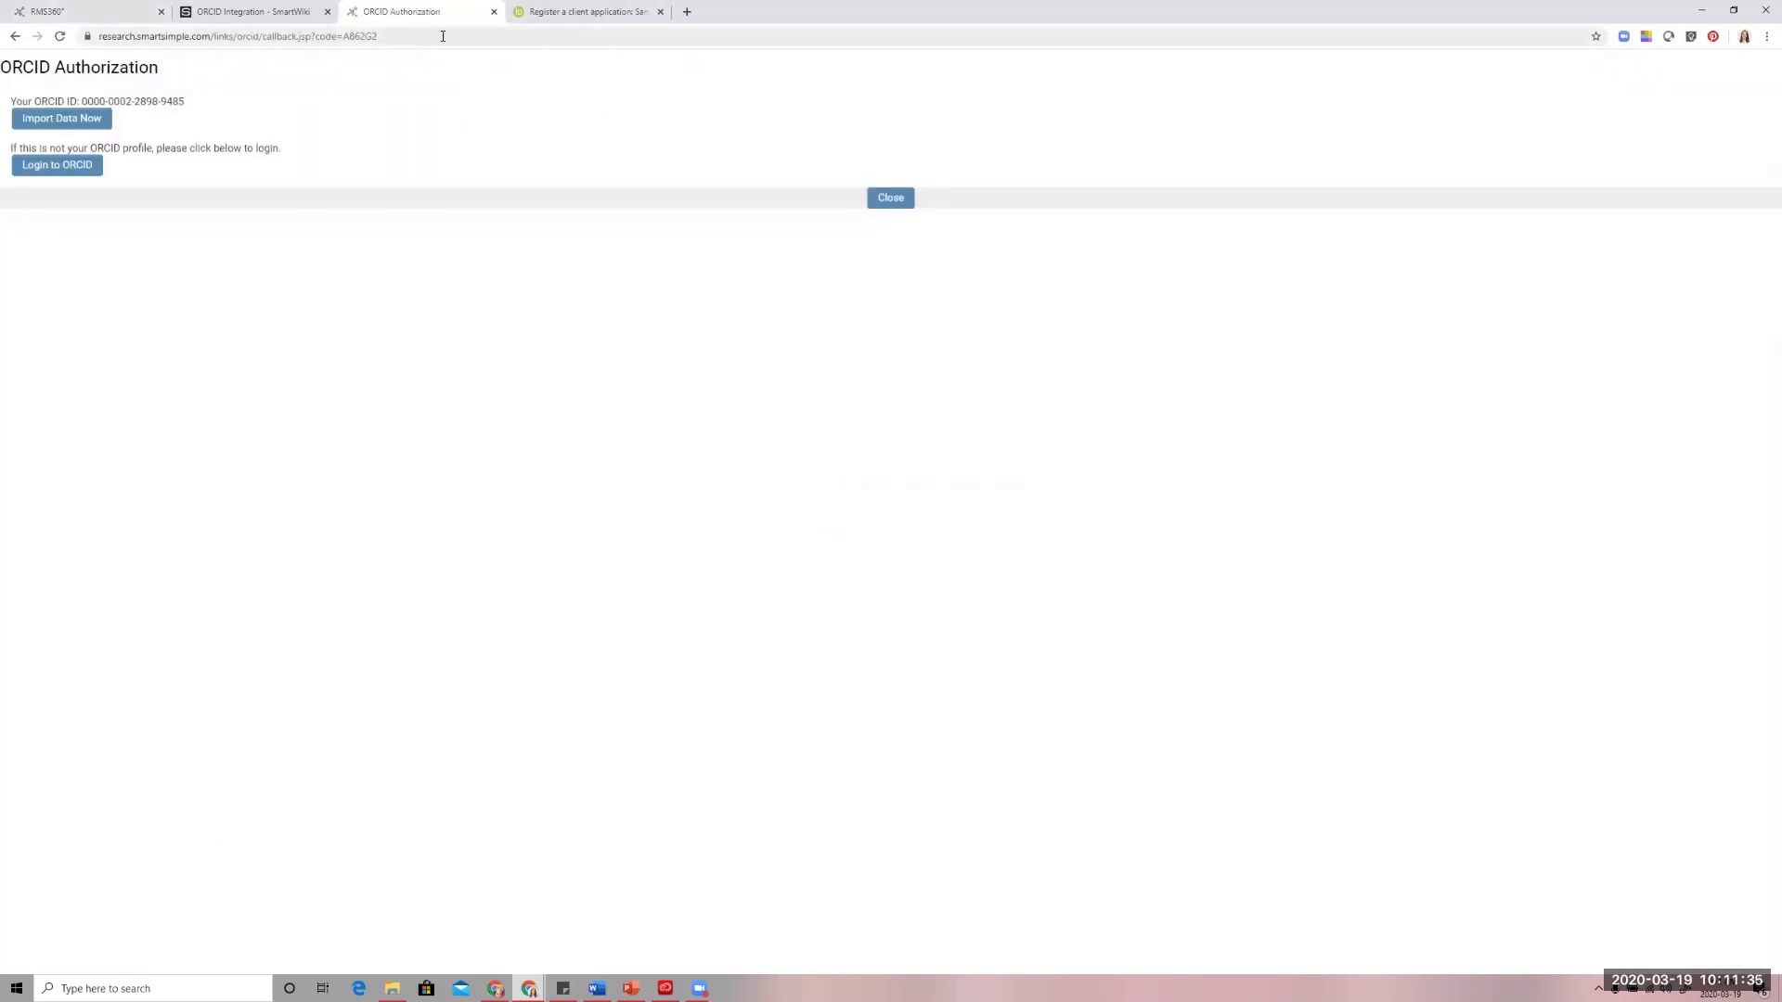
Return to RMS360, end the researcher's emulated session and log out of the administrator account
click(68, 11)
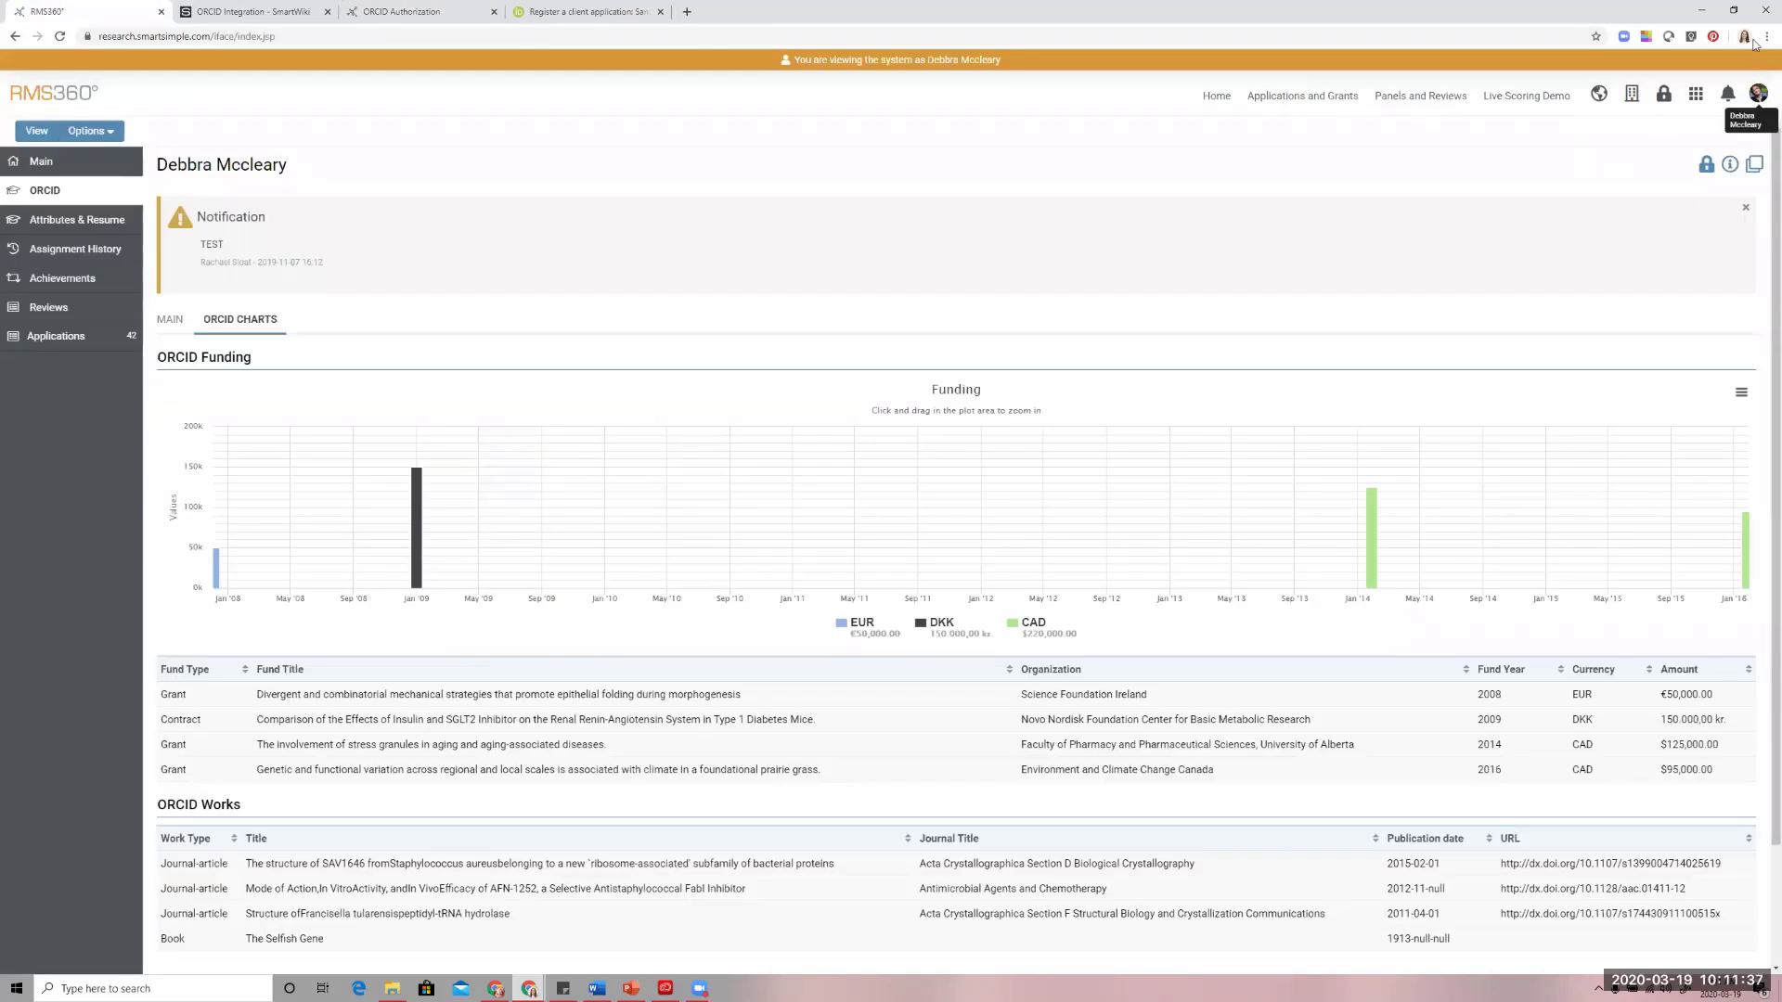
click(1759, 93)
click(1661, 343)
click(1760, 77)
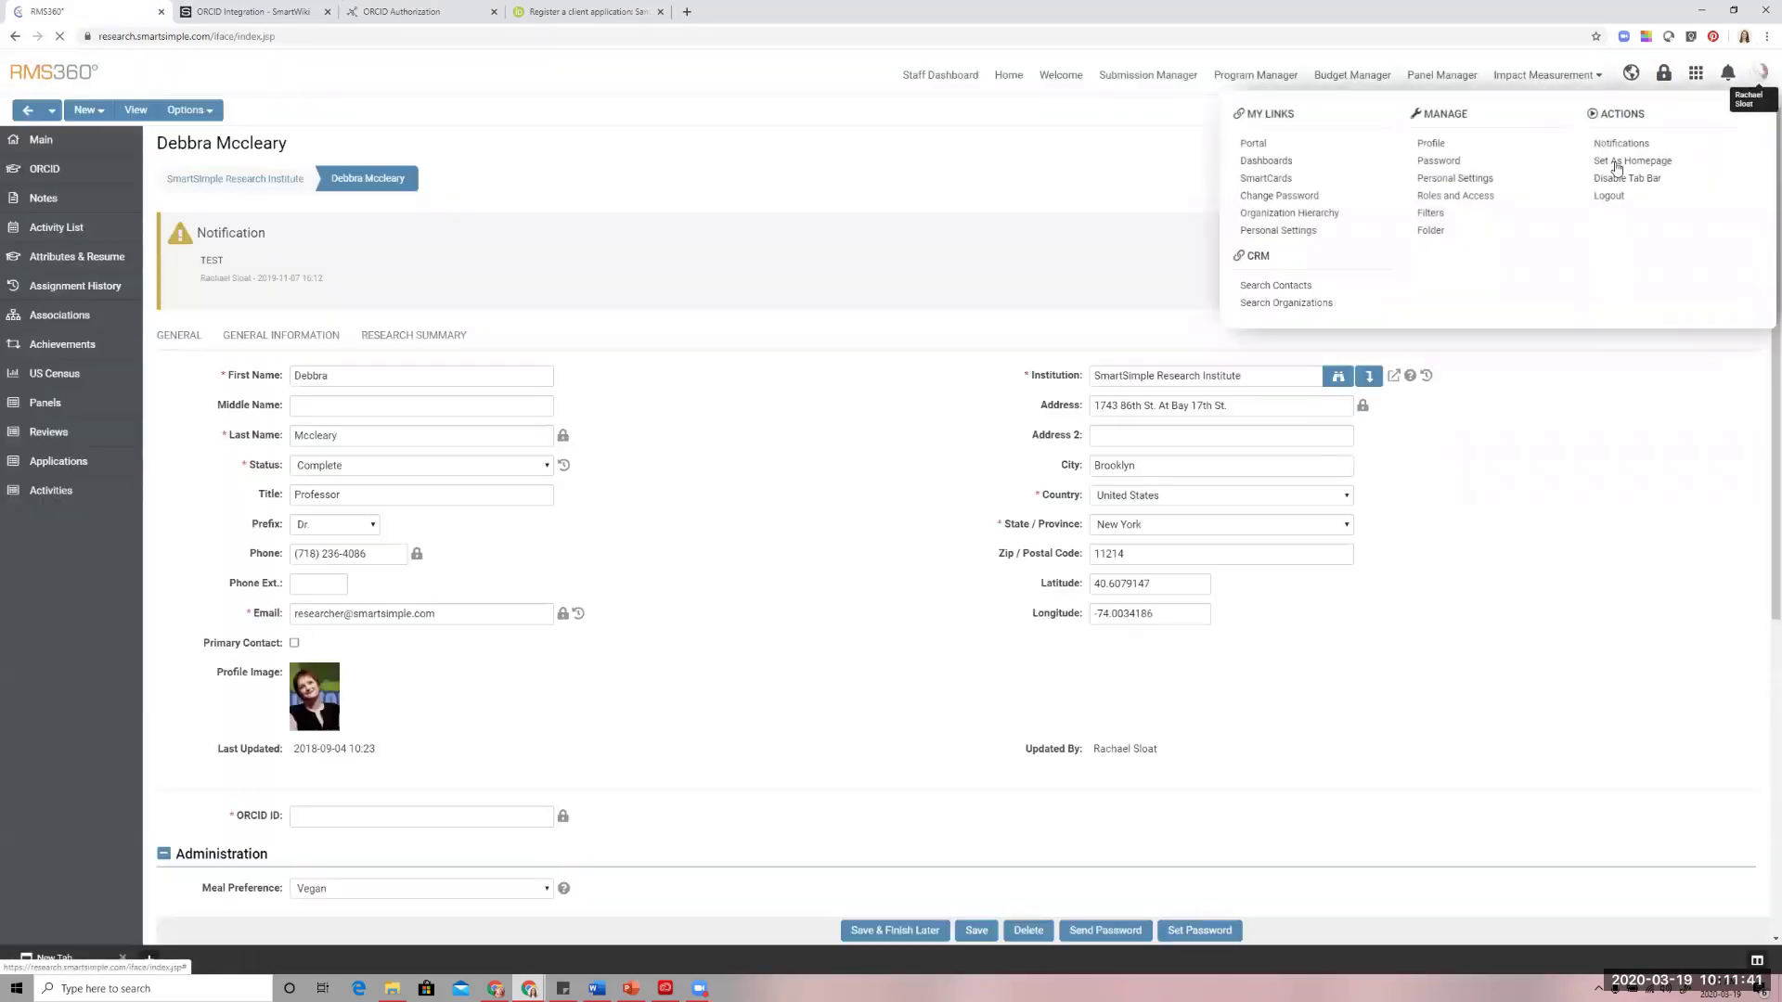
click(1614, 197)
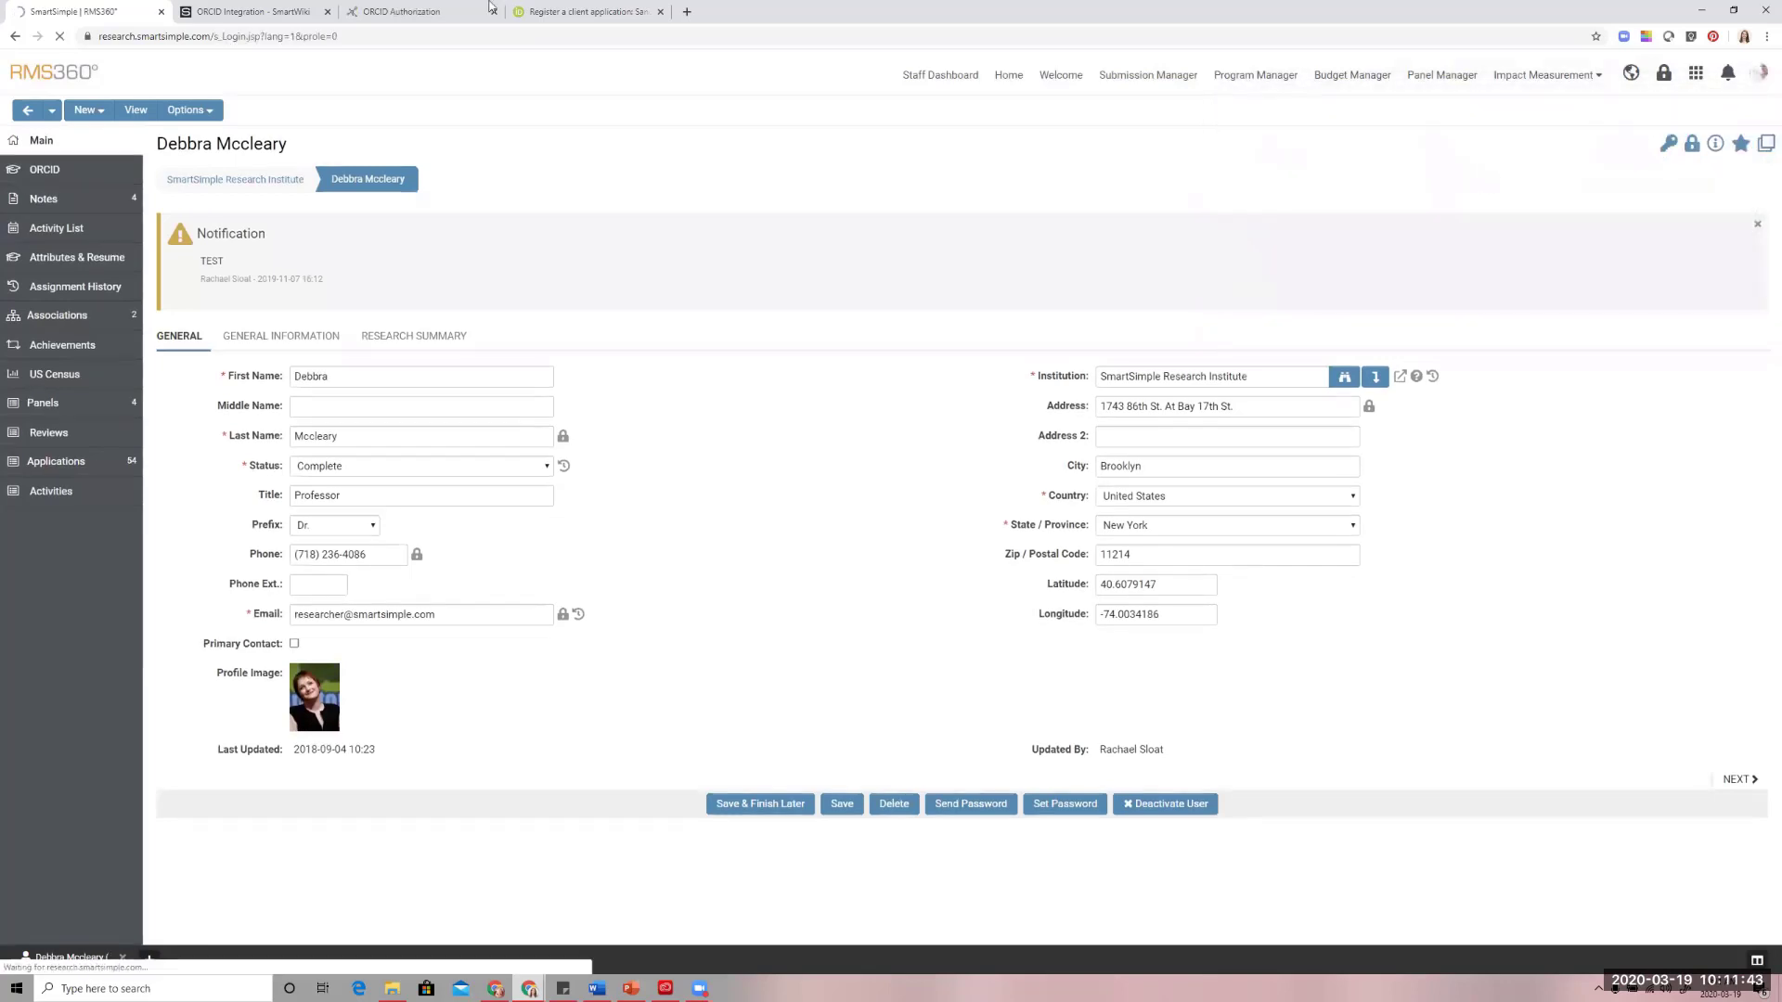
Go back from the ORCID Authorization page to the ORCID sandbox and sign out of the current account
click(394, 12)
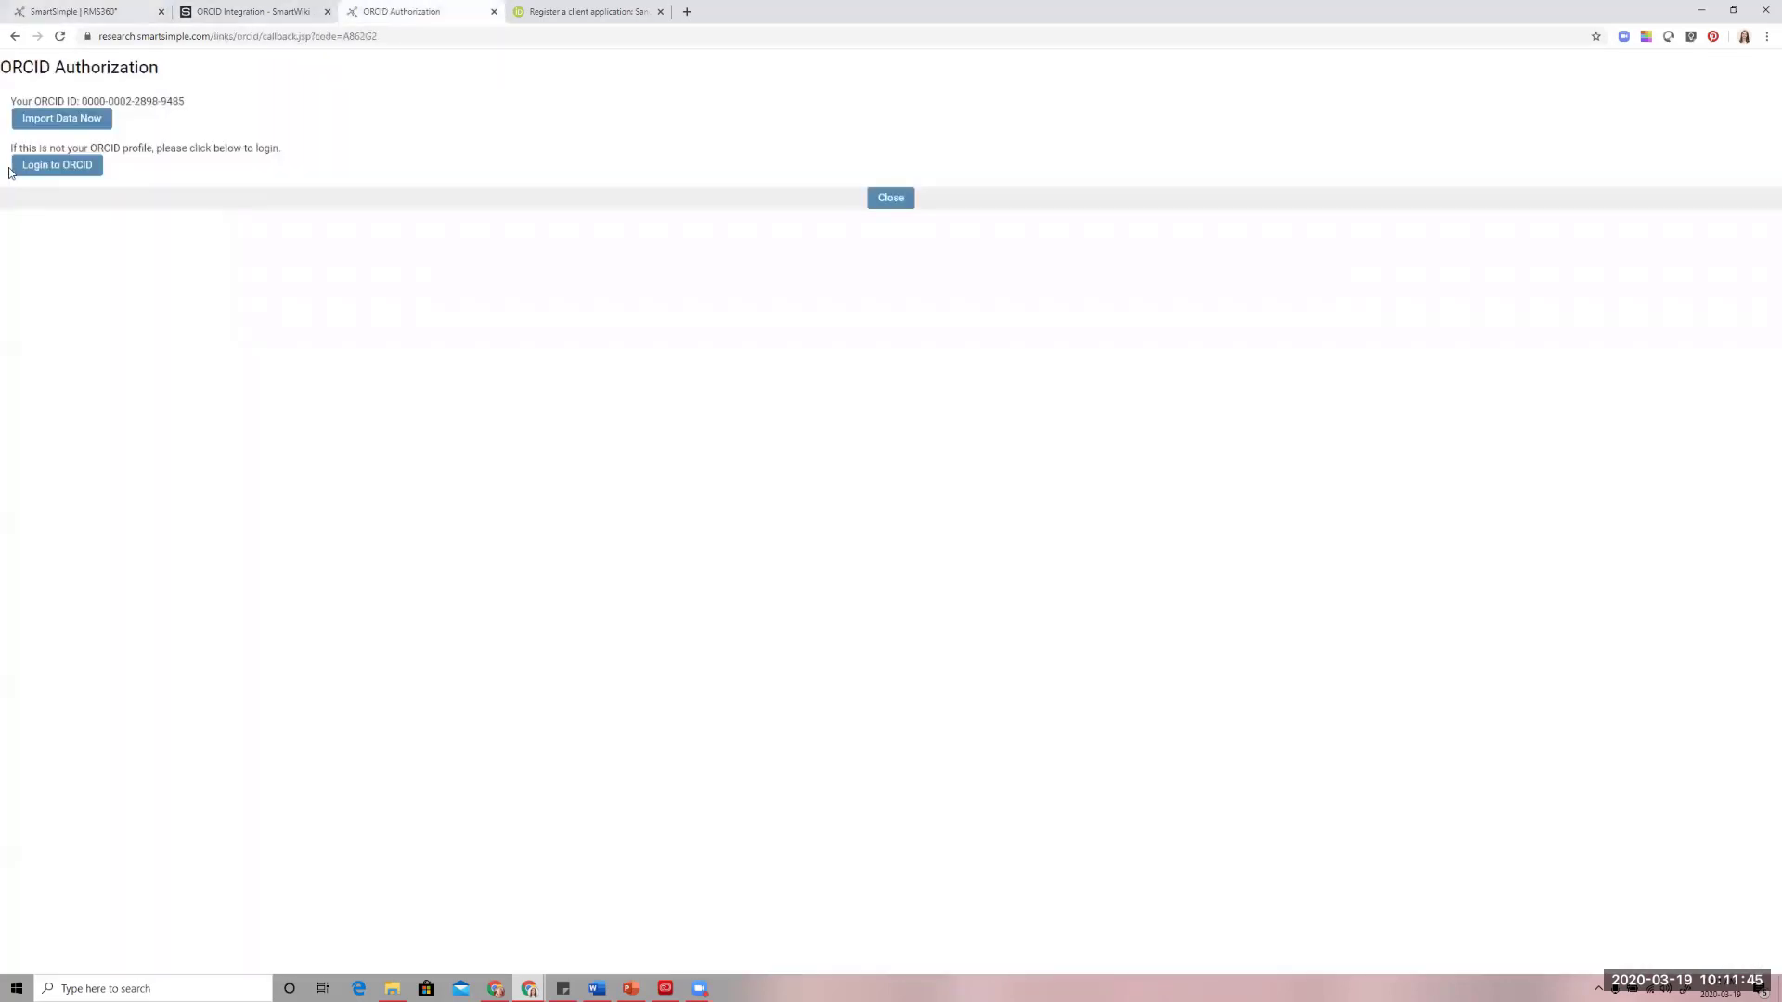
click(15, 36)
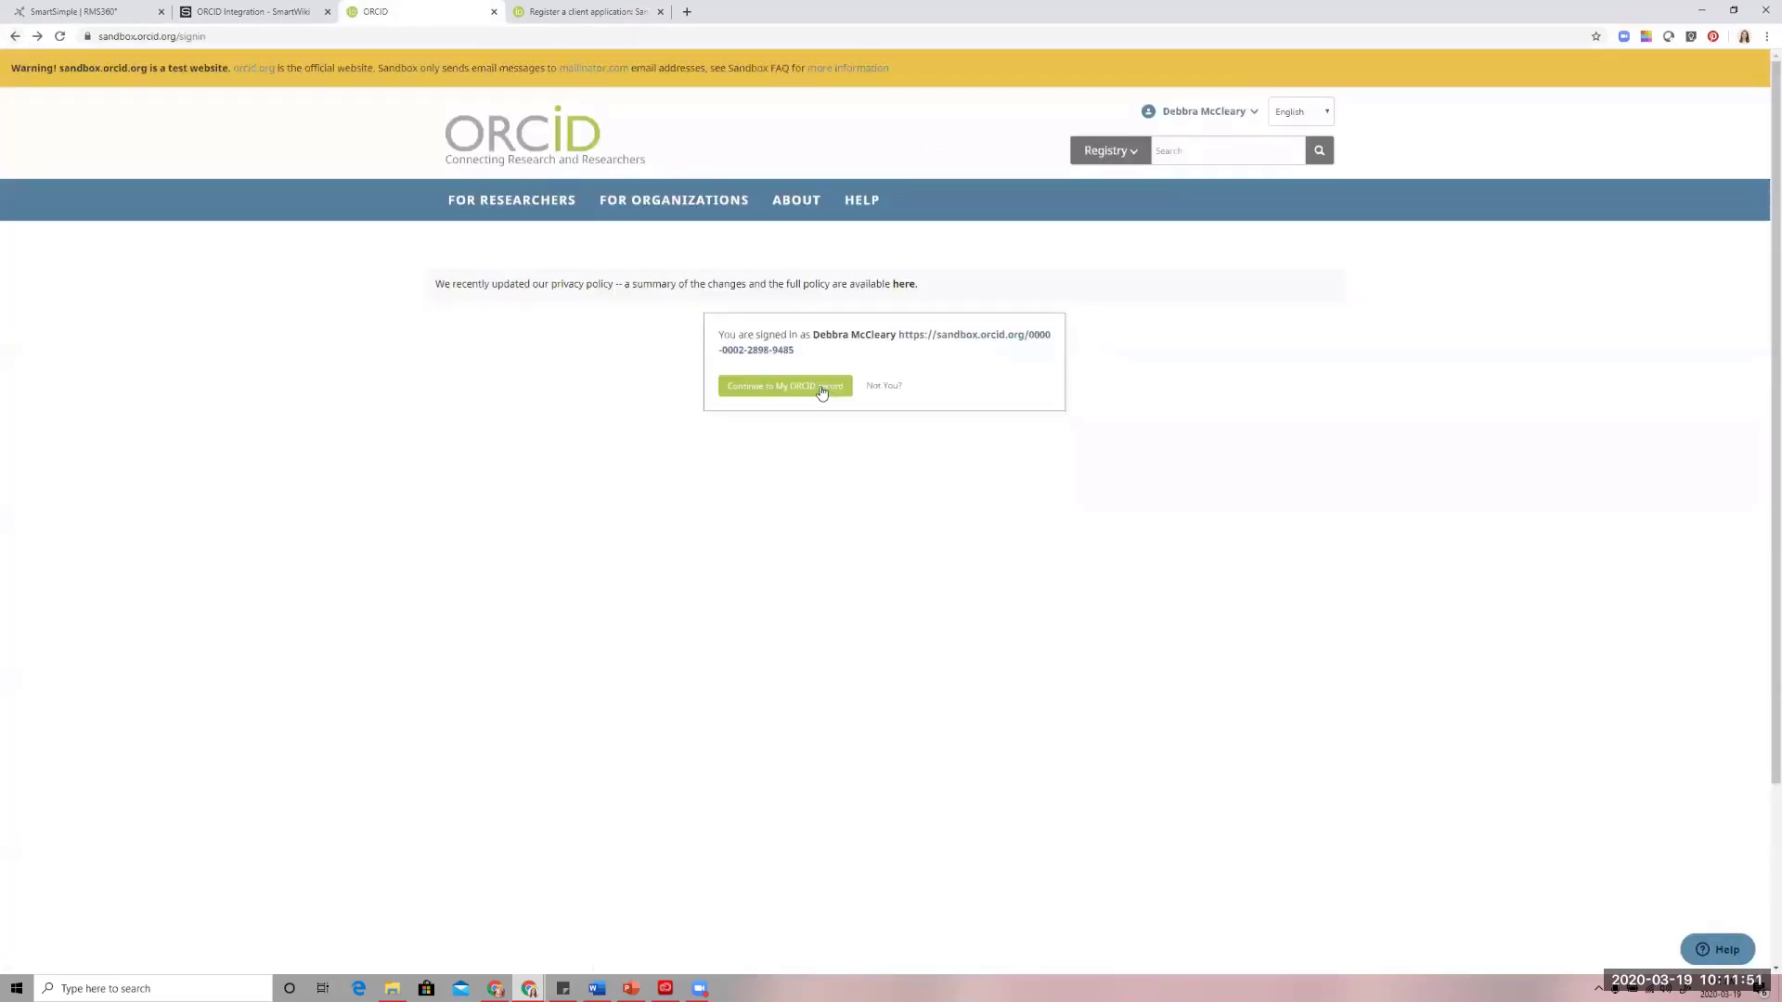
click(889, 388)
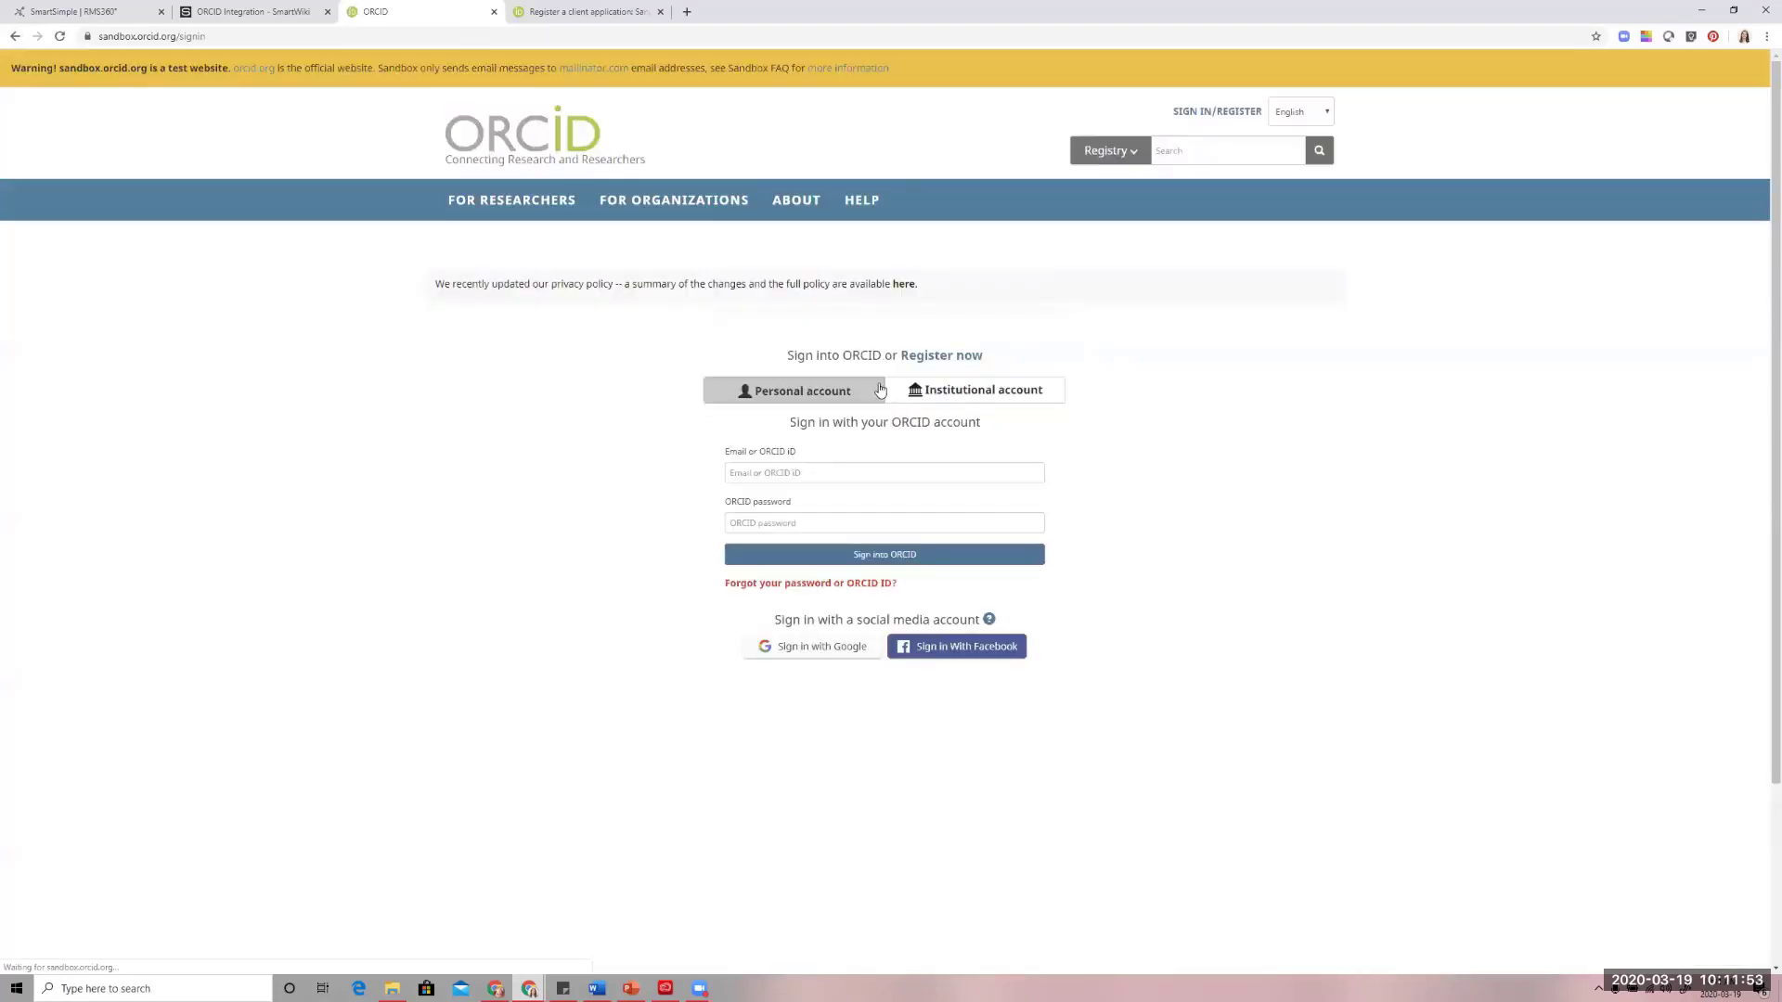
Sign in to the ORCID sandbox personal account with the researcher's e-mail address and ORCID password
click(791, 466)
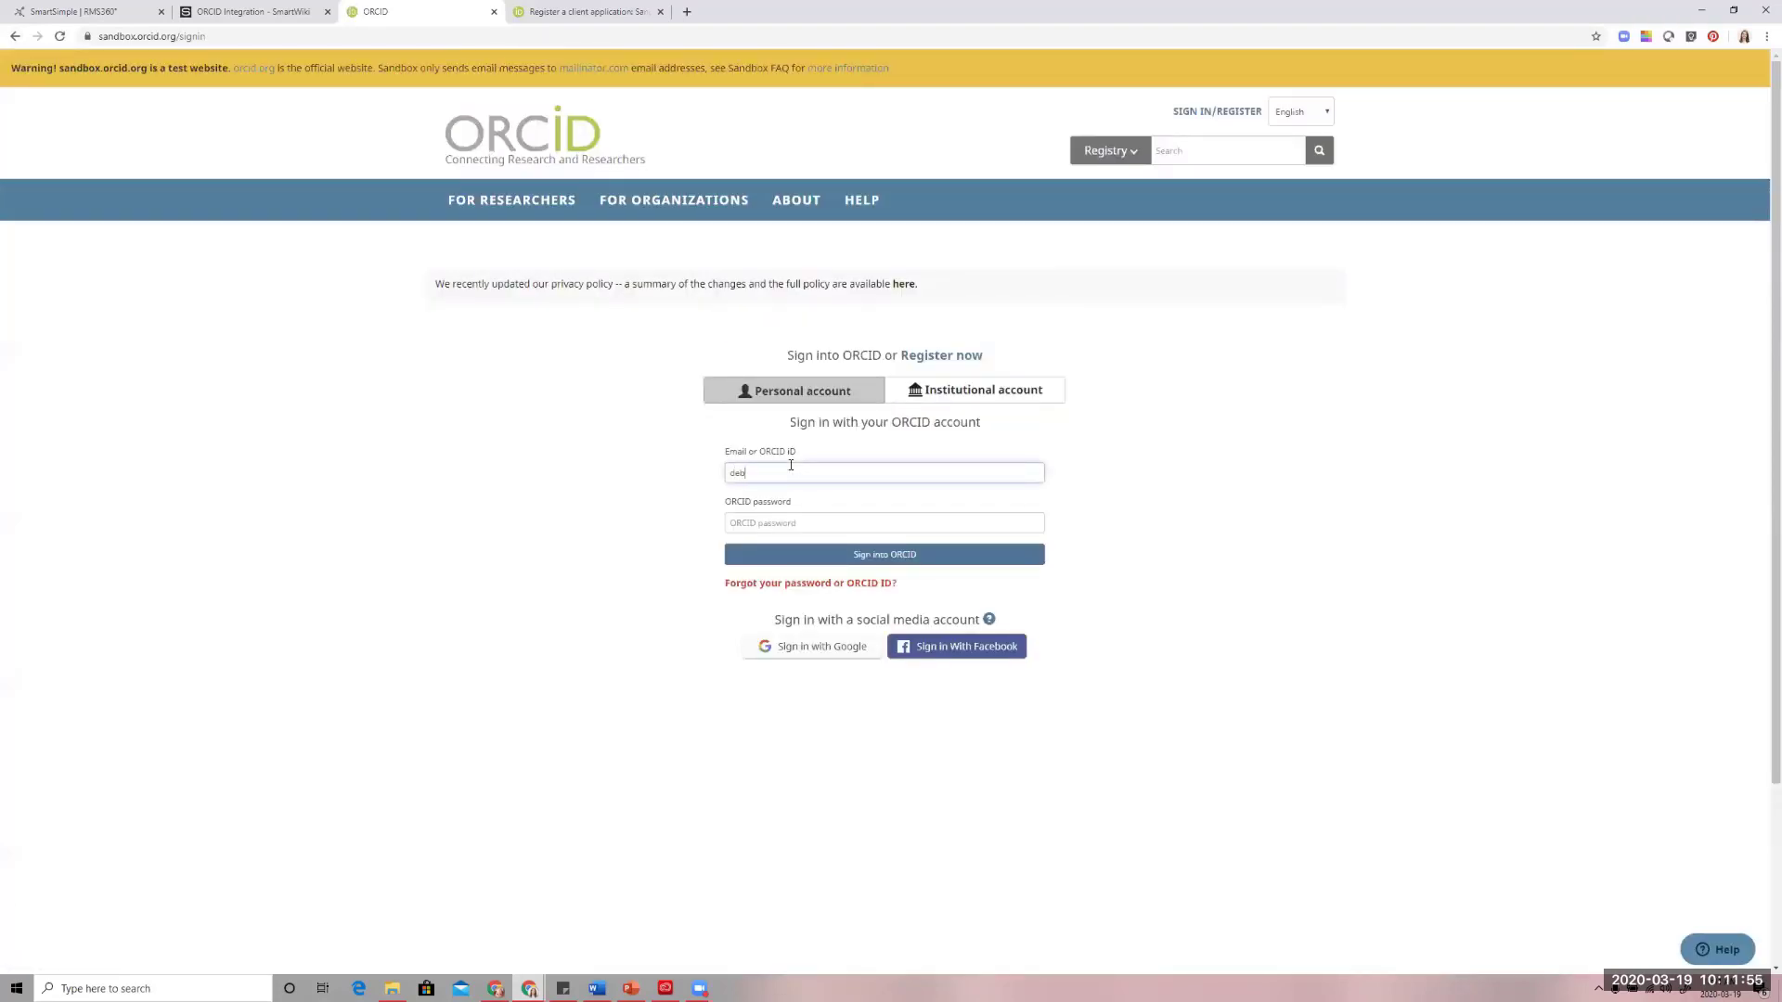
key(Tab)
text(••••••••)
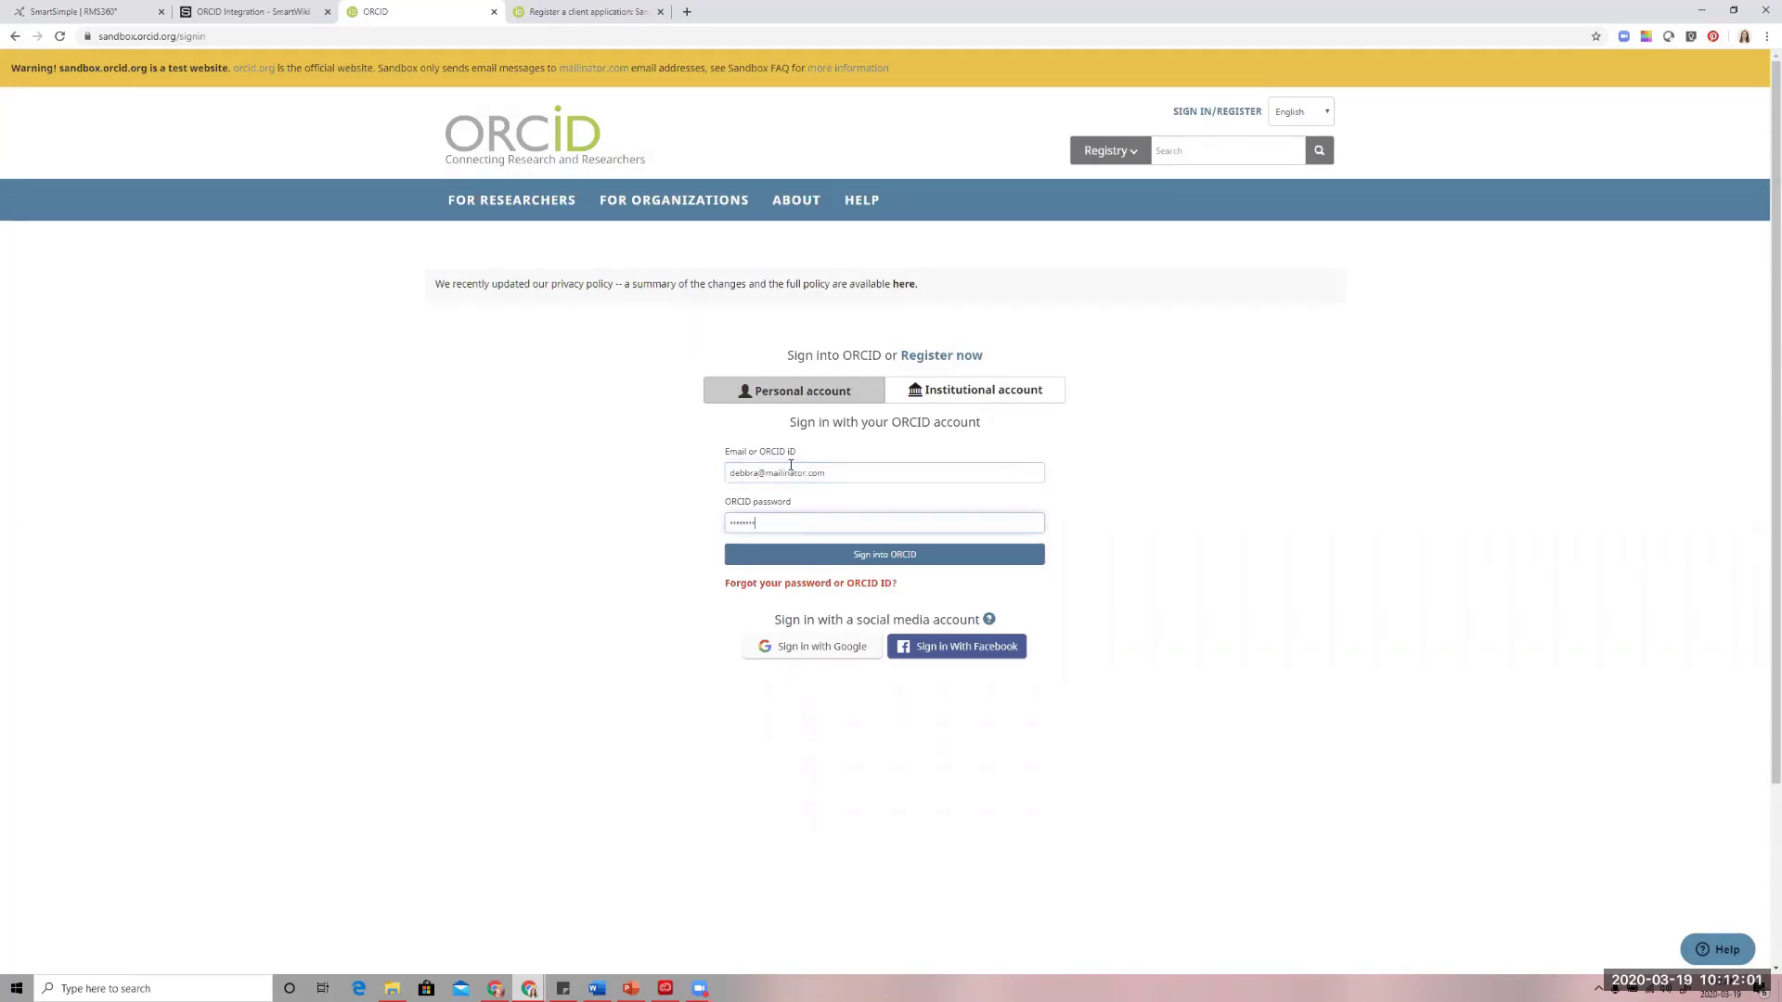
key(Return)
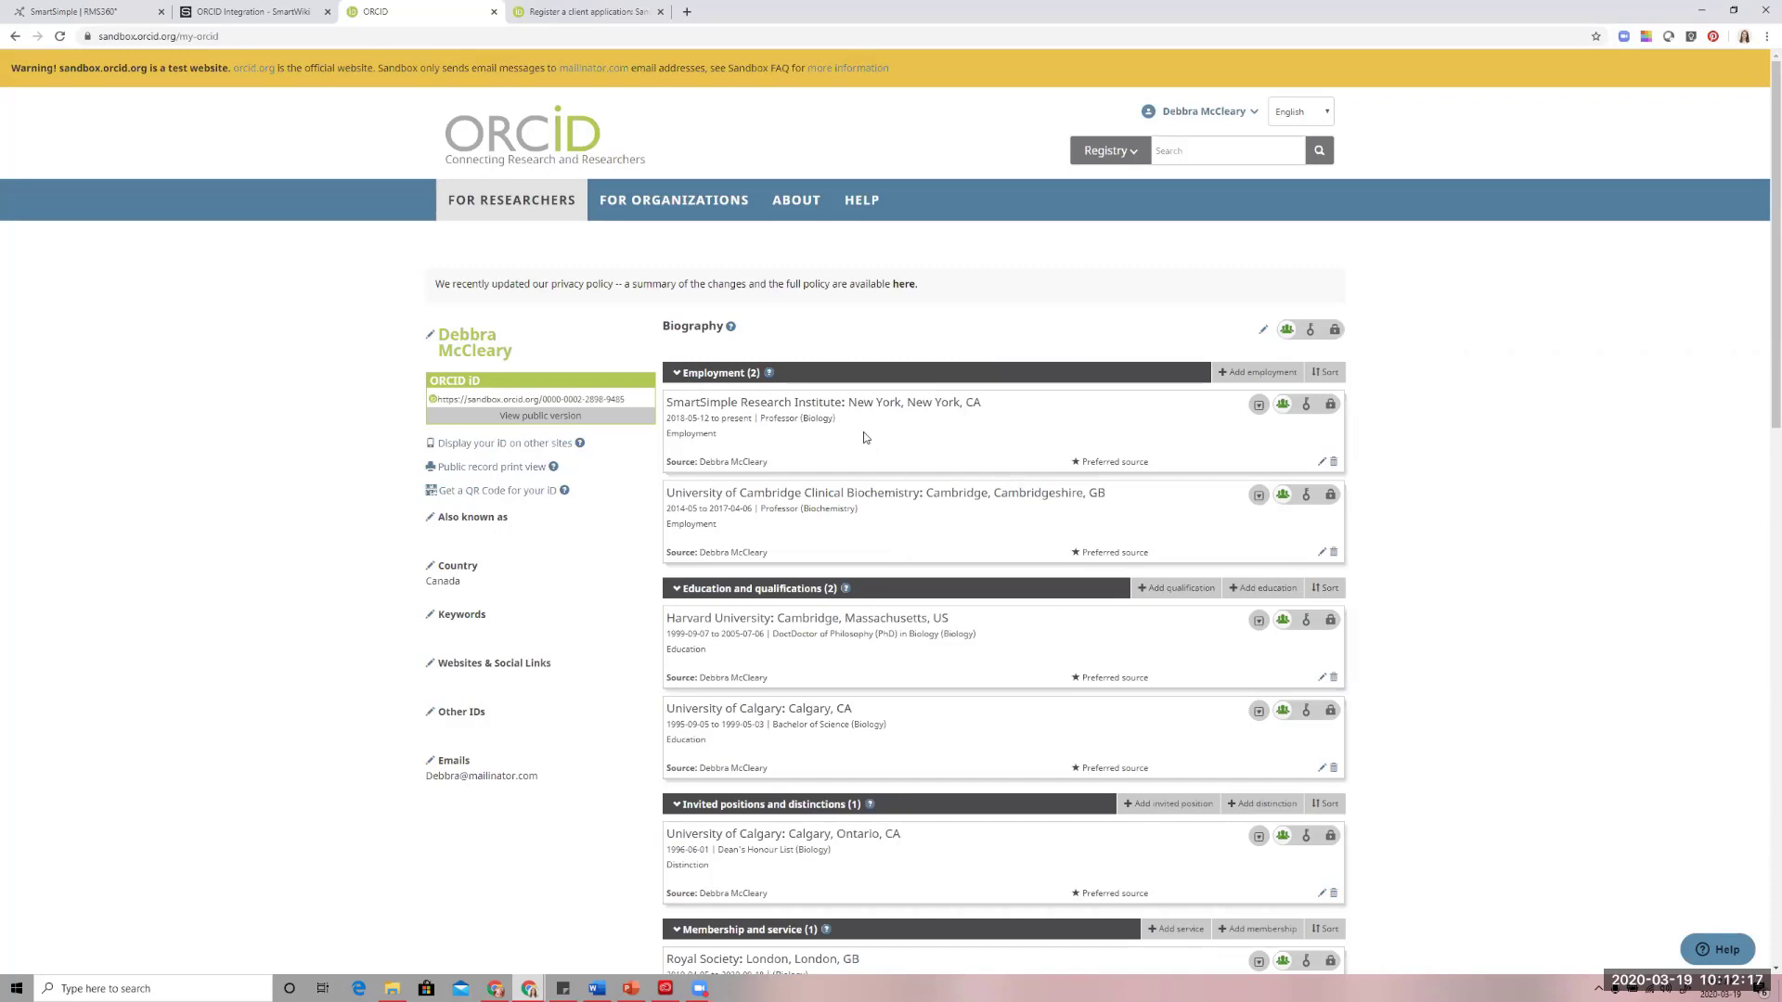
Review the researcher's ORCID record, from employment and education through memberships and funding to works
scroll(858, 424, down, 4)
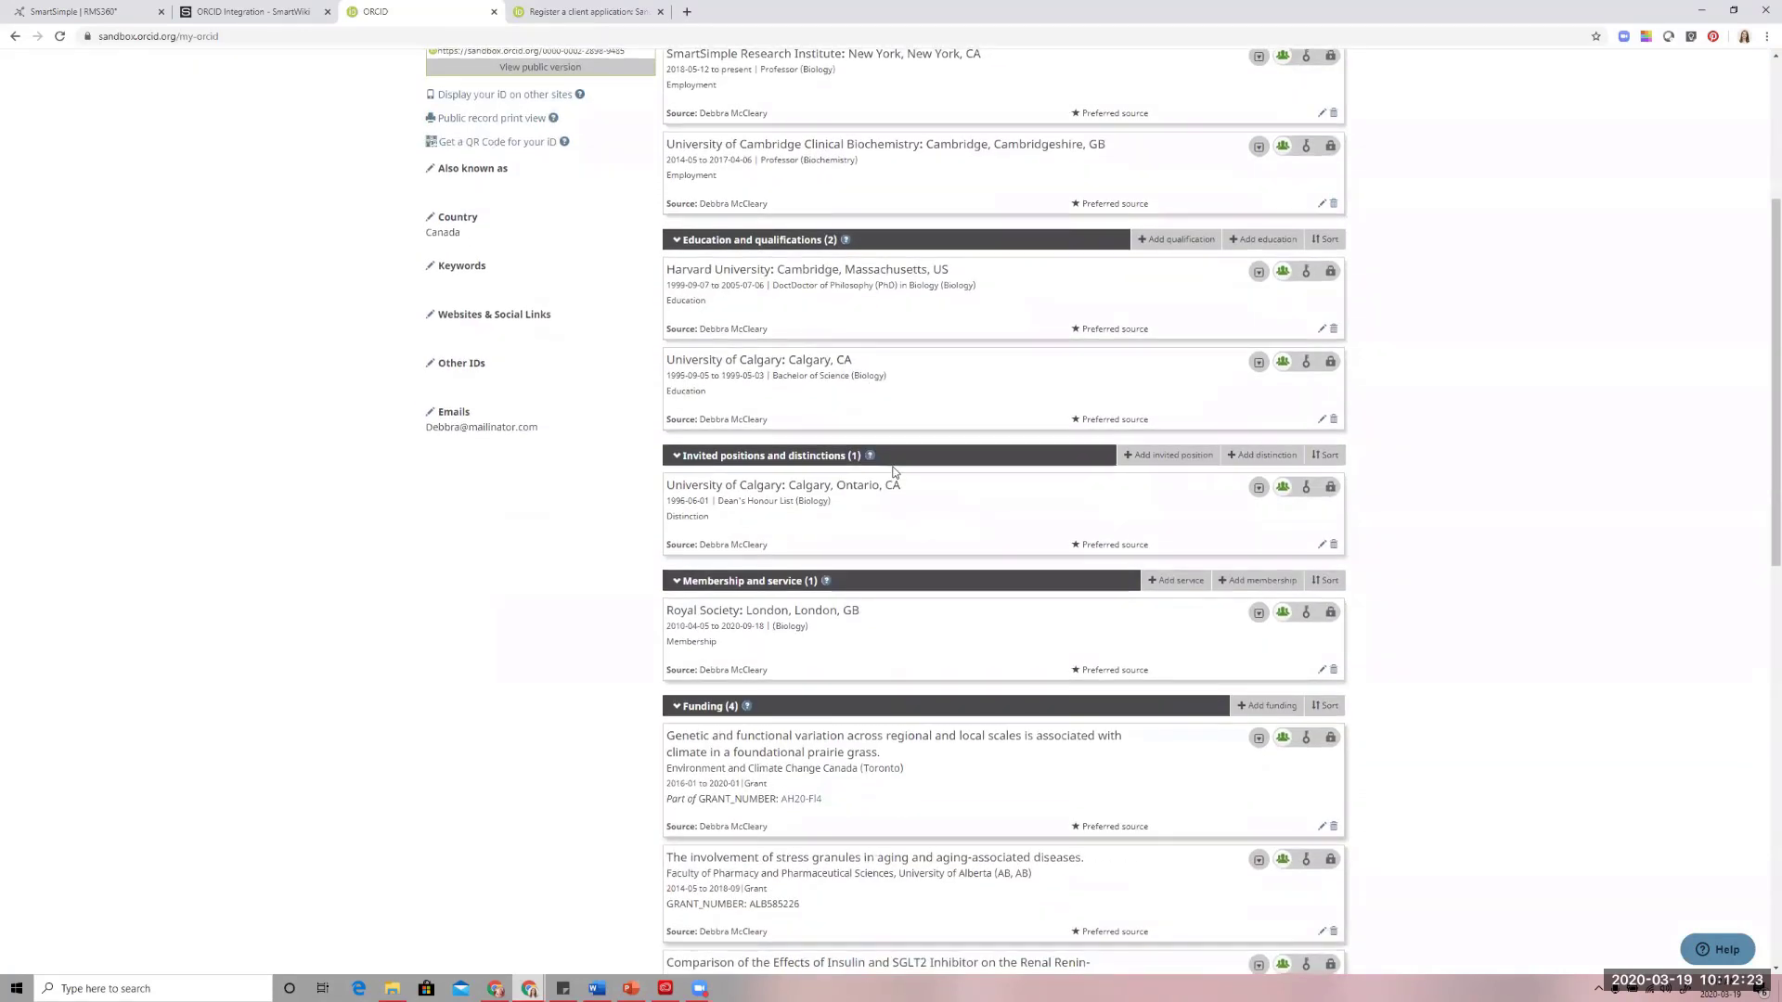
scroll(894, 472, down, 3)
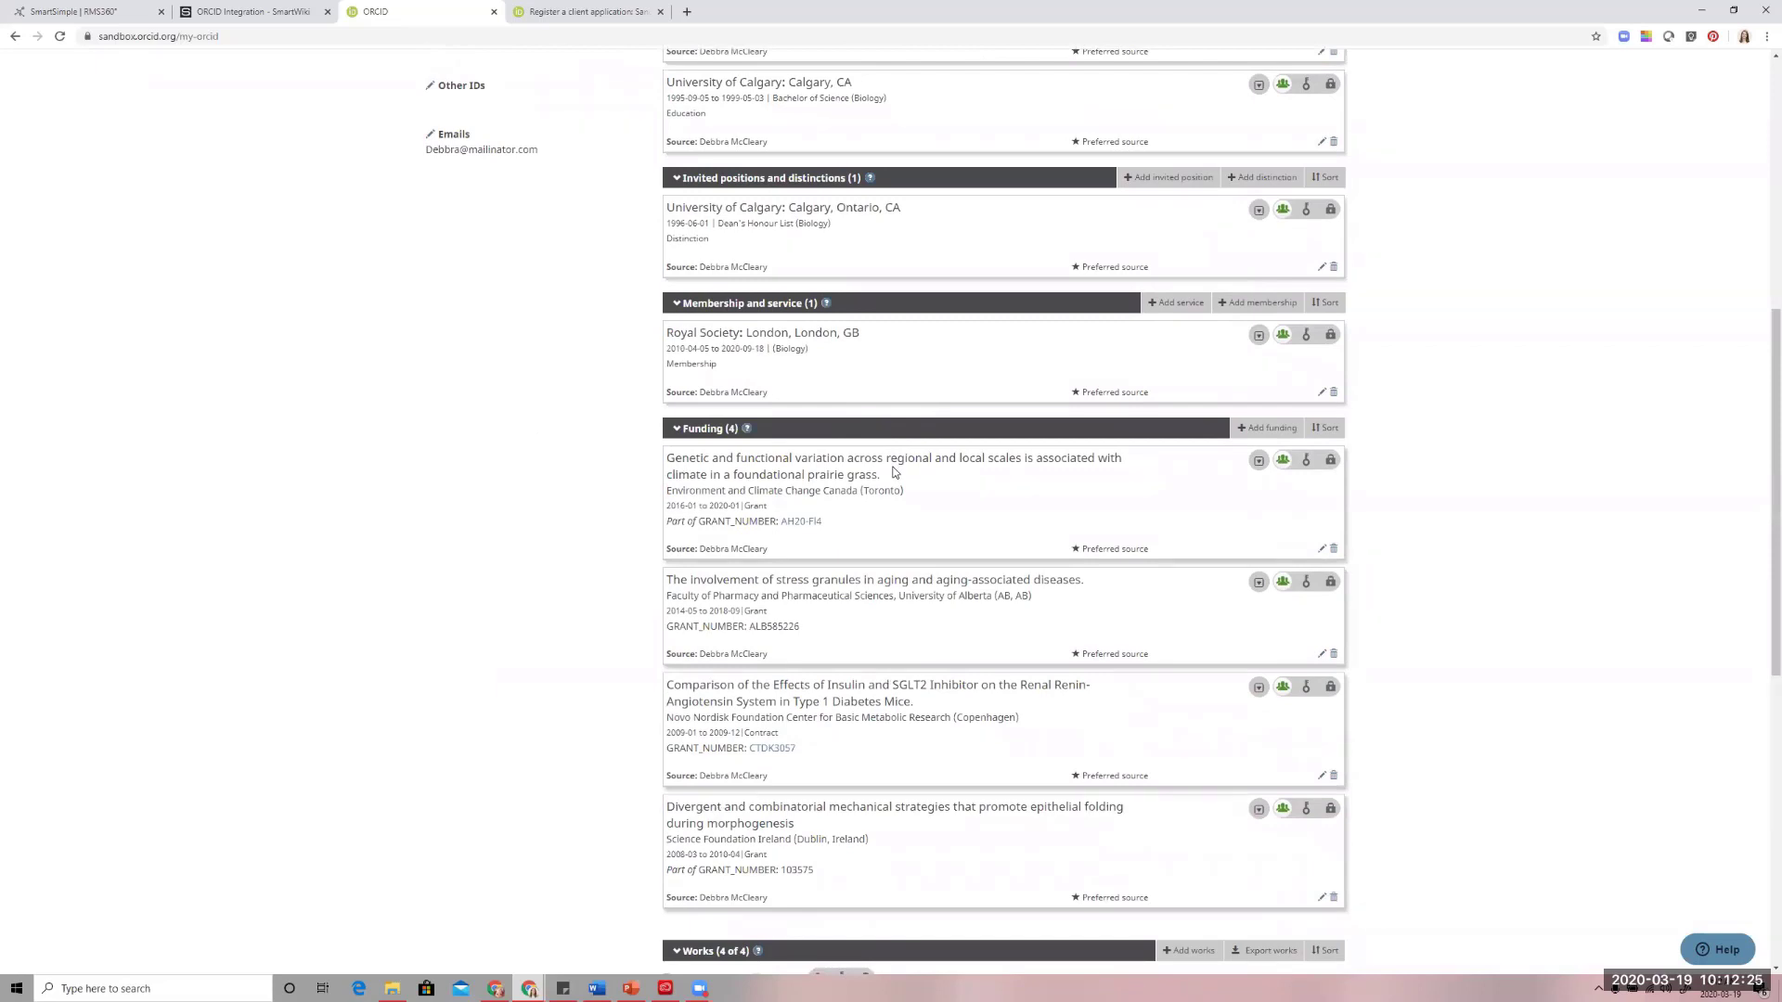
scroll(875, 545, down, 2)
scroll(877, 542, down, 3)
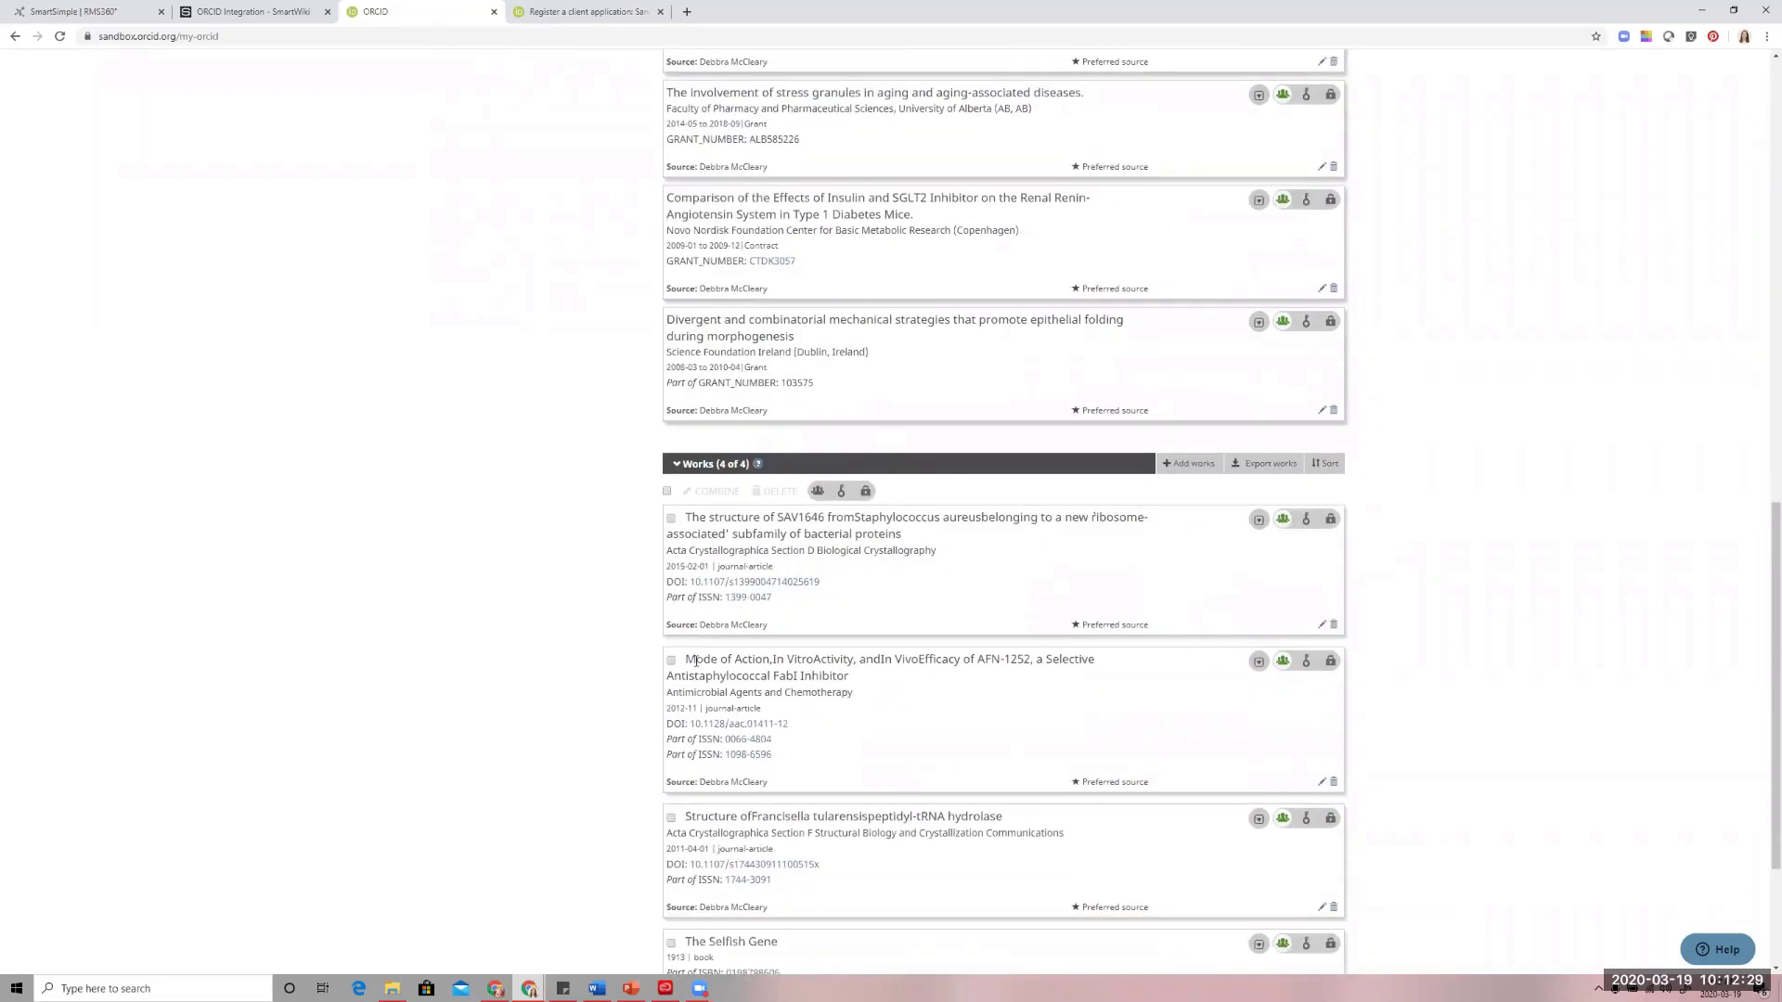
scroll(870, 618, down, 3)
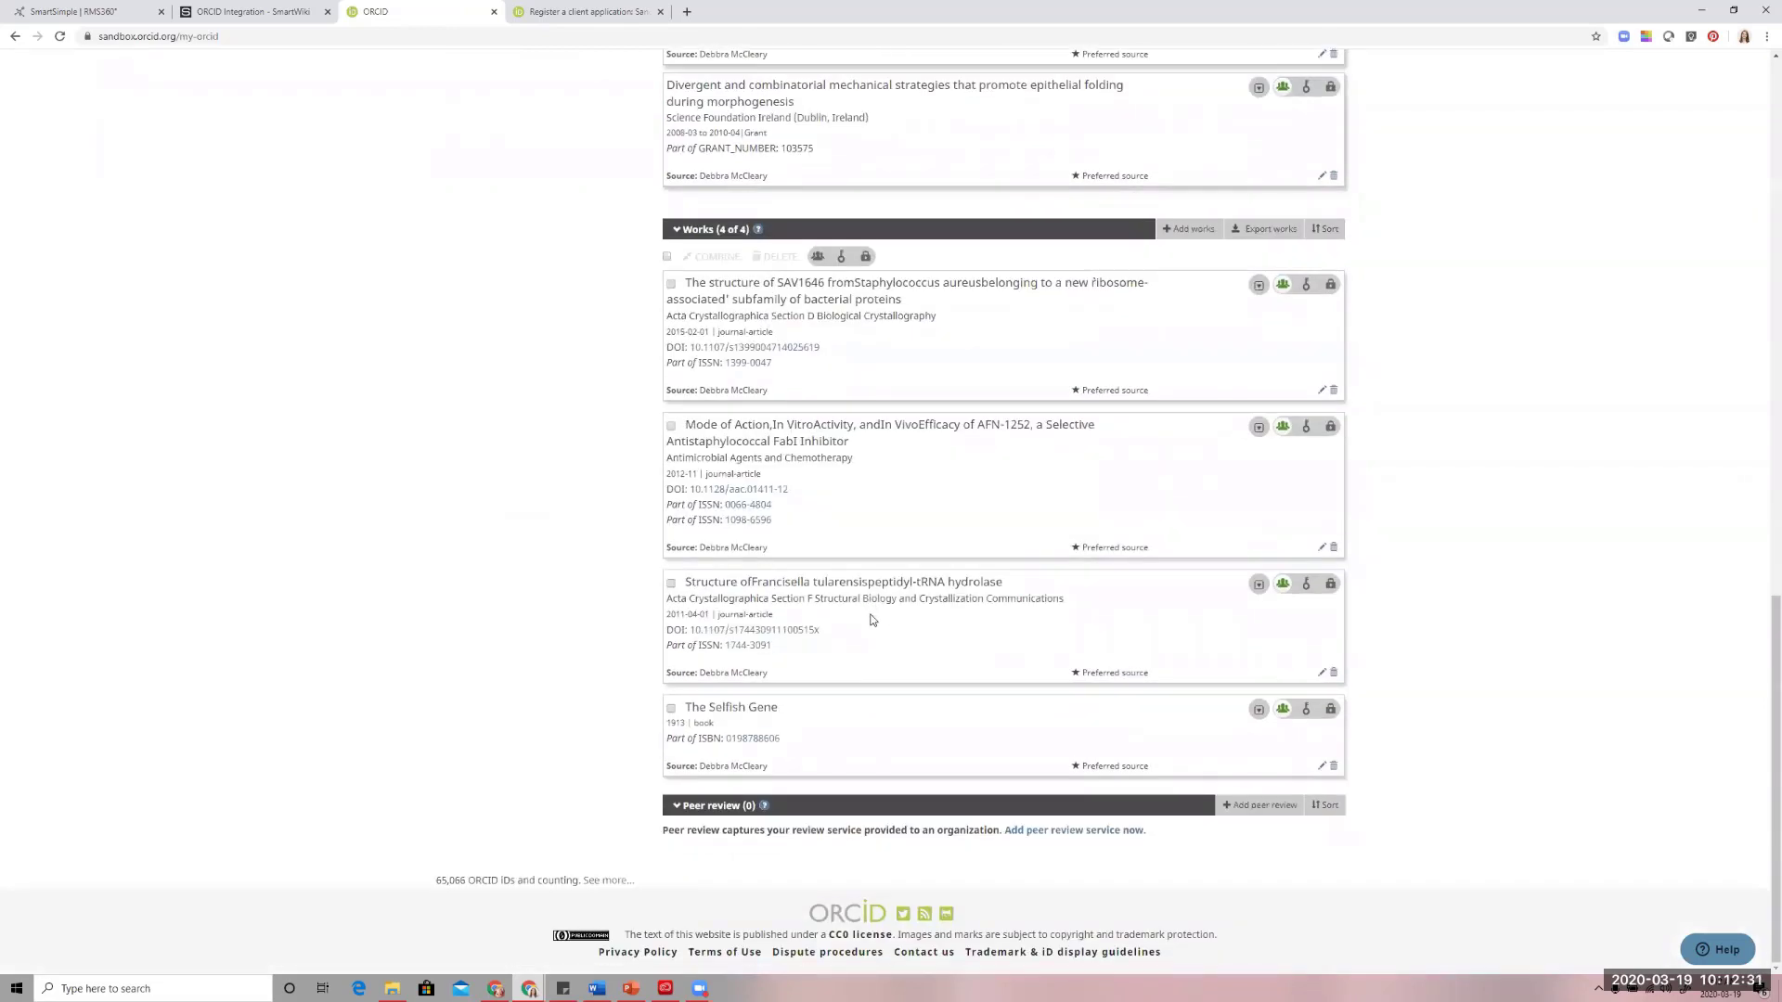
Go back over the ORCID record's employment, education, distinctions, membership, funding and works entries
scroll(872, 622, up, 4)
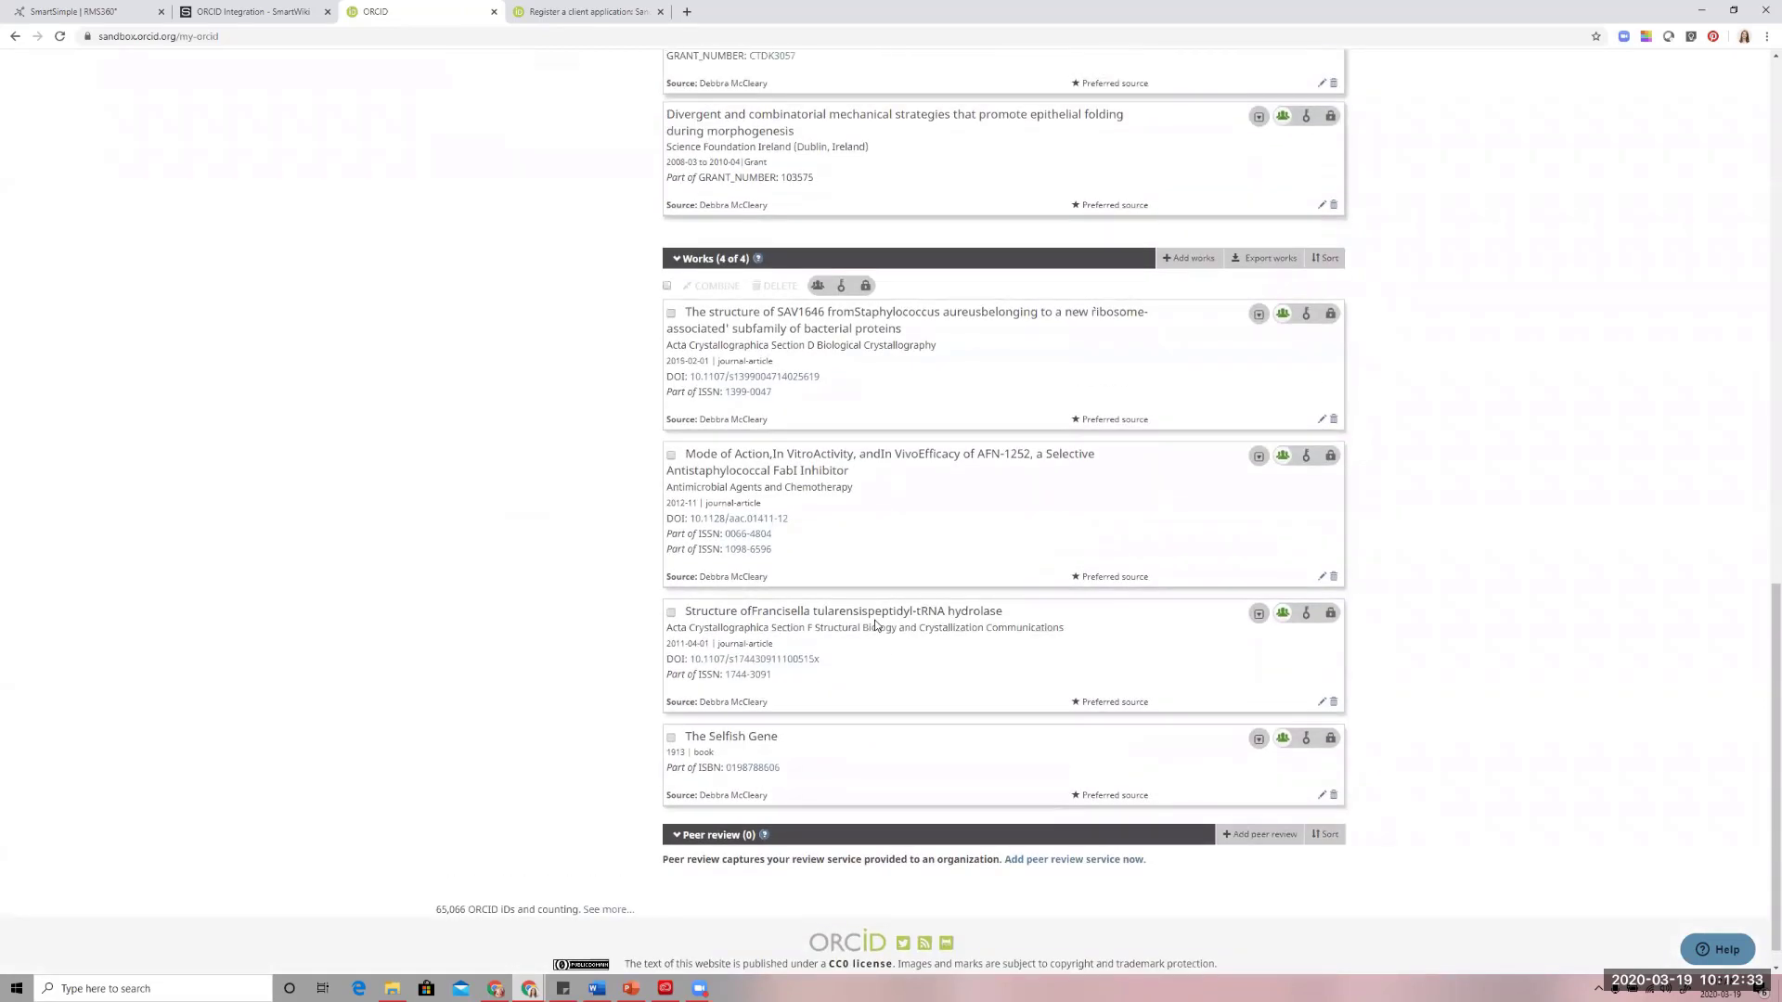
scroll(888, 641, up, 8)
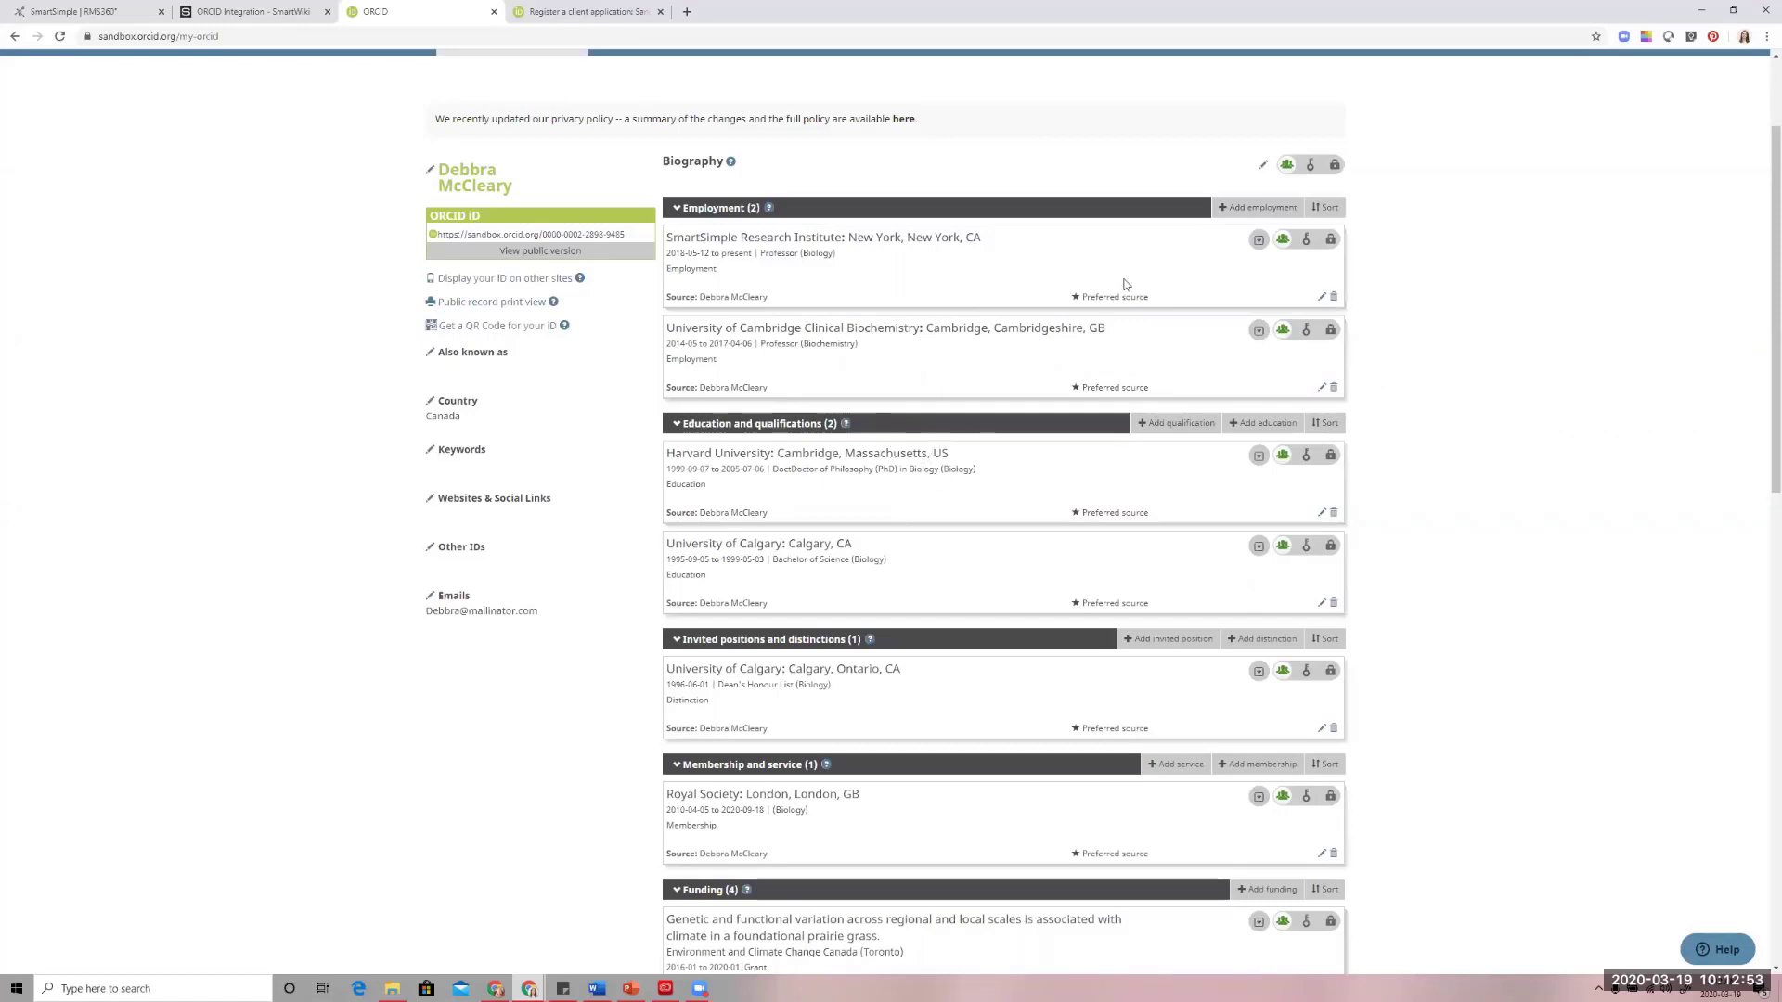
scroll(944, 547, down, 2)
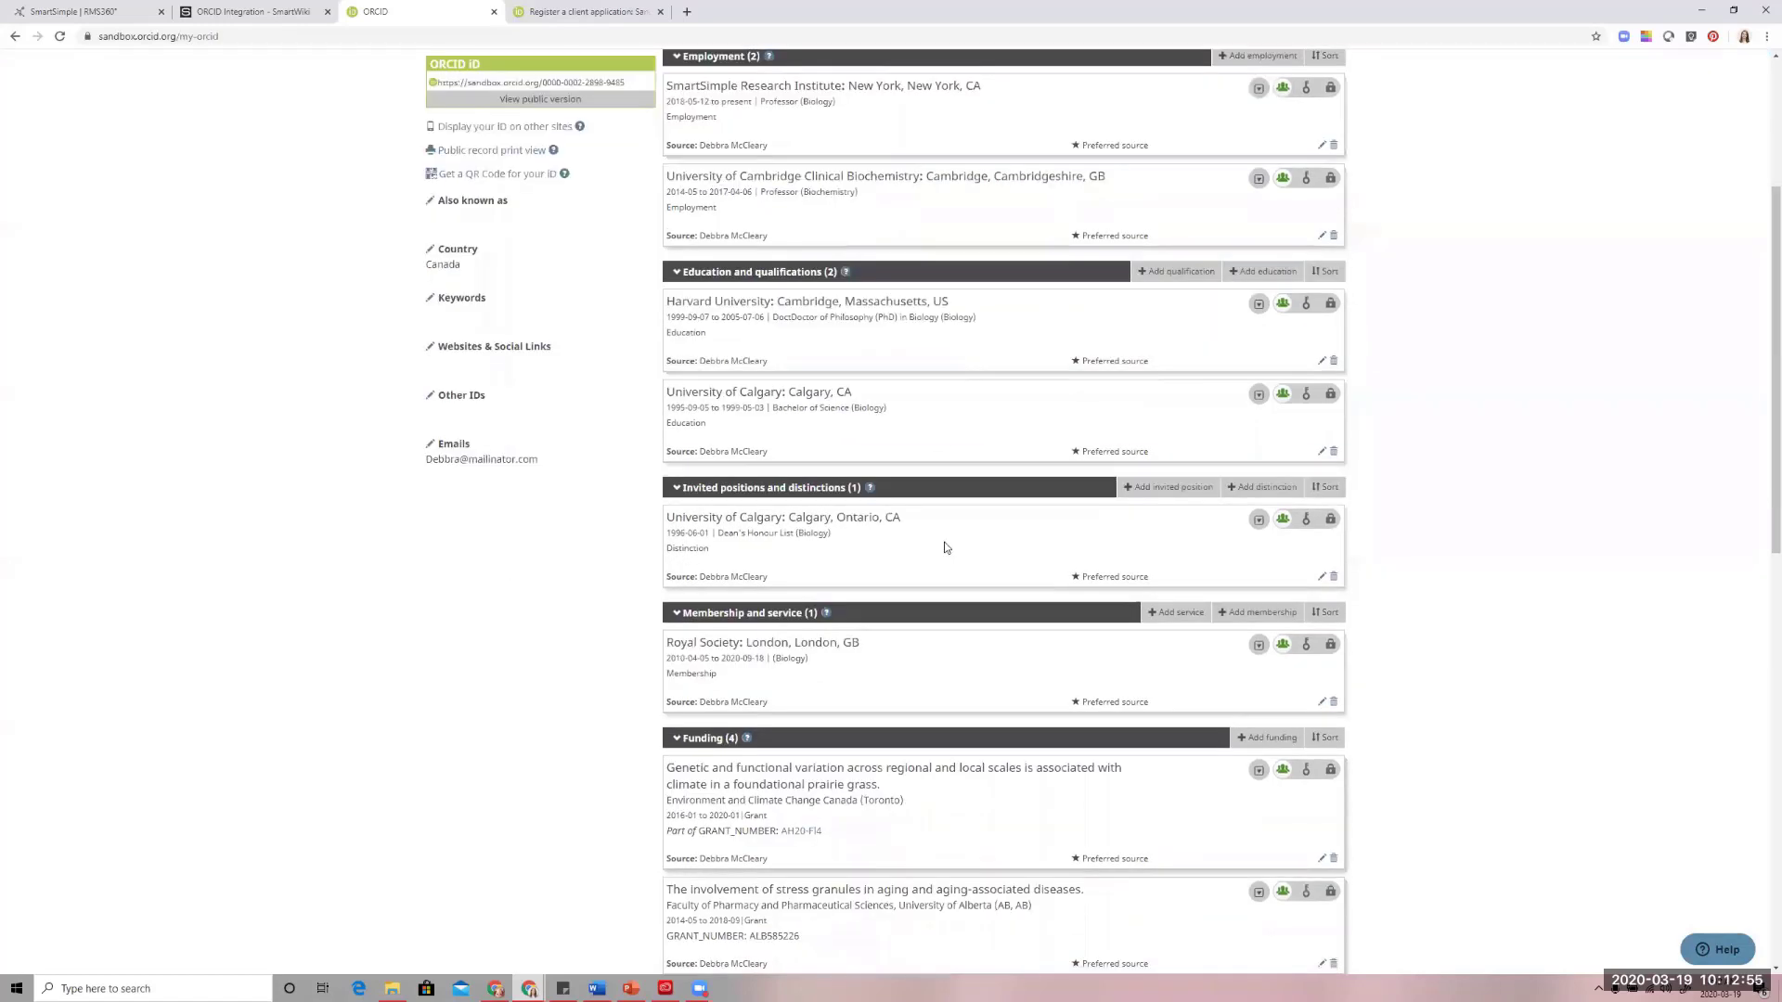
scroll(945, 547, down, 6)
mouse_move(1266, 201)
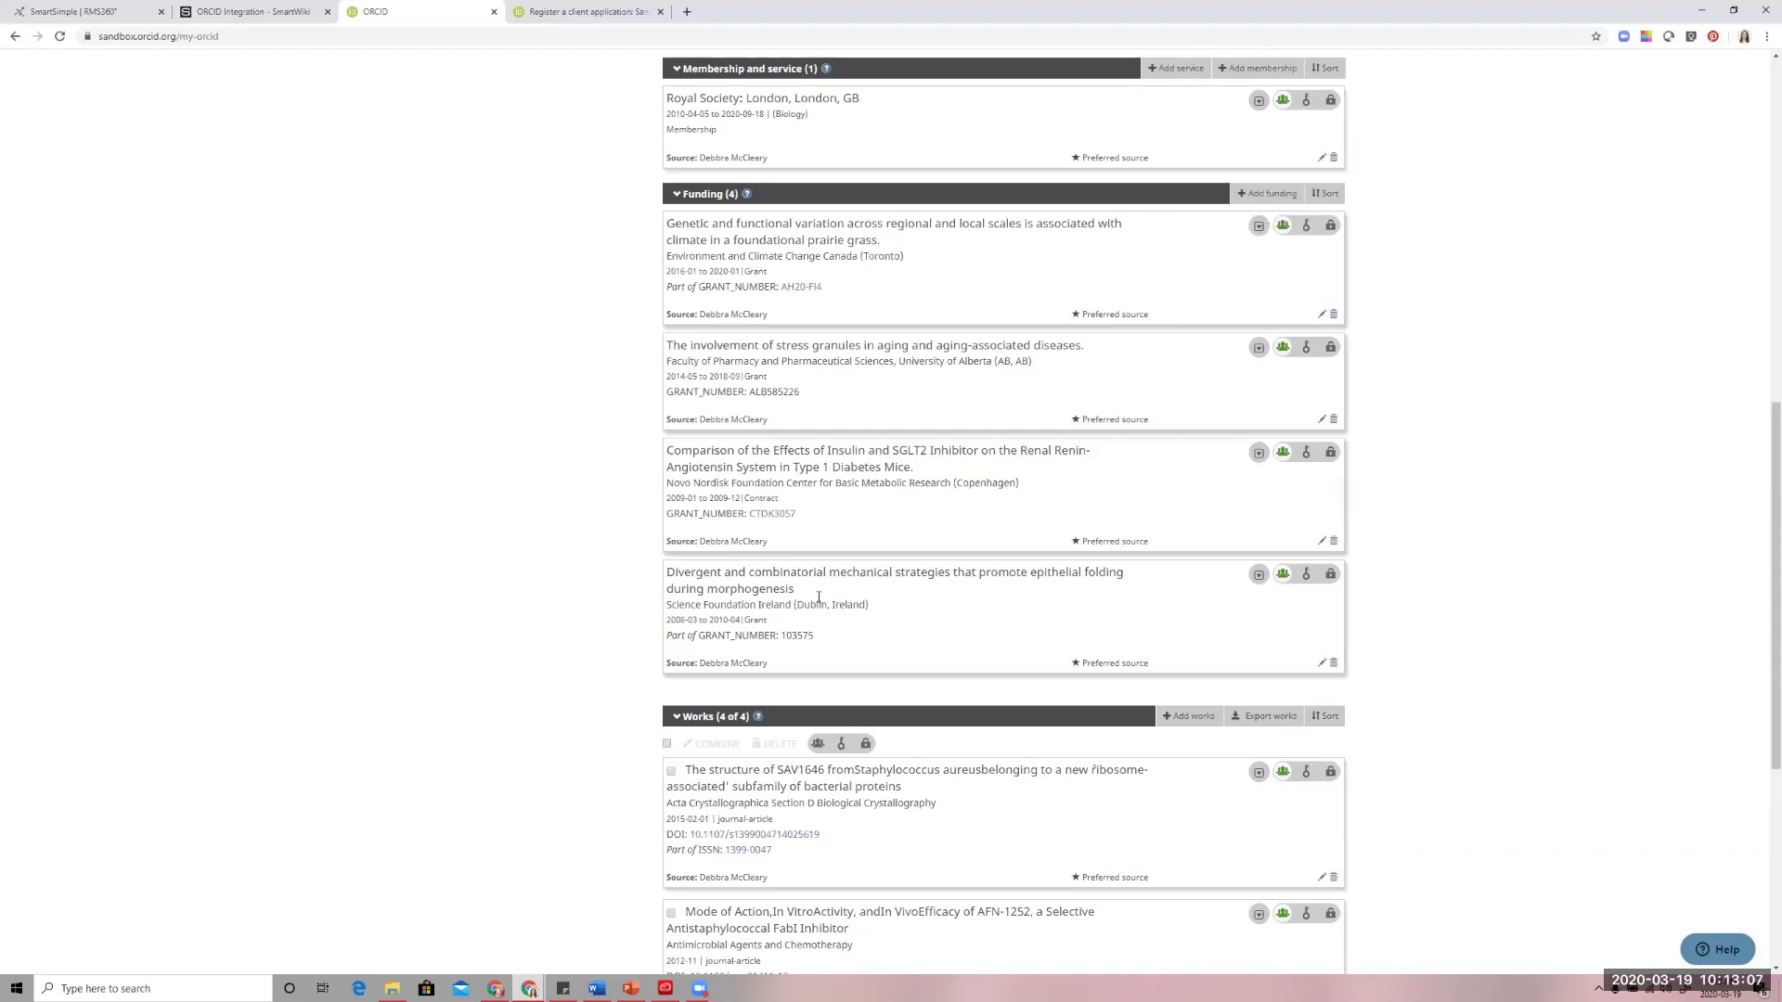
scroll(813, 594, down, 4)
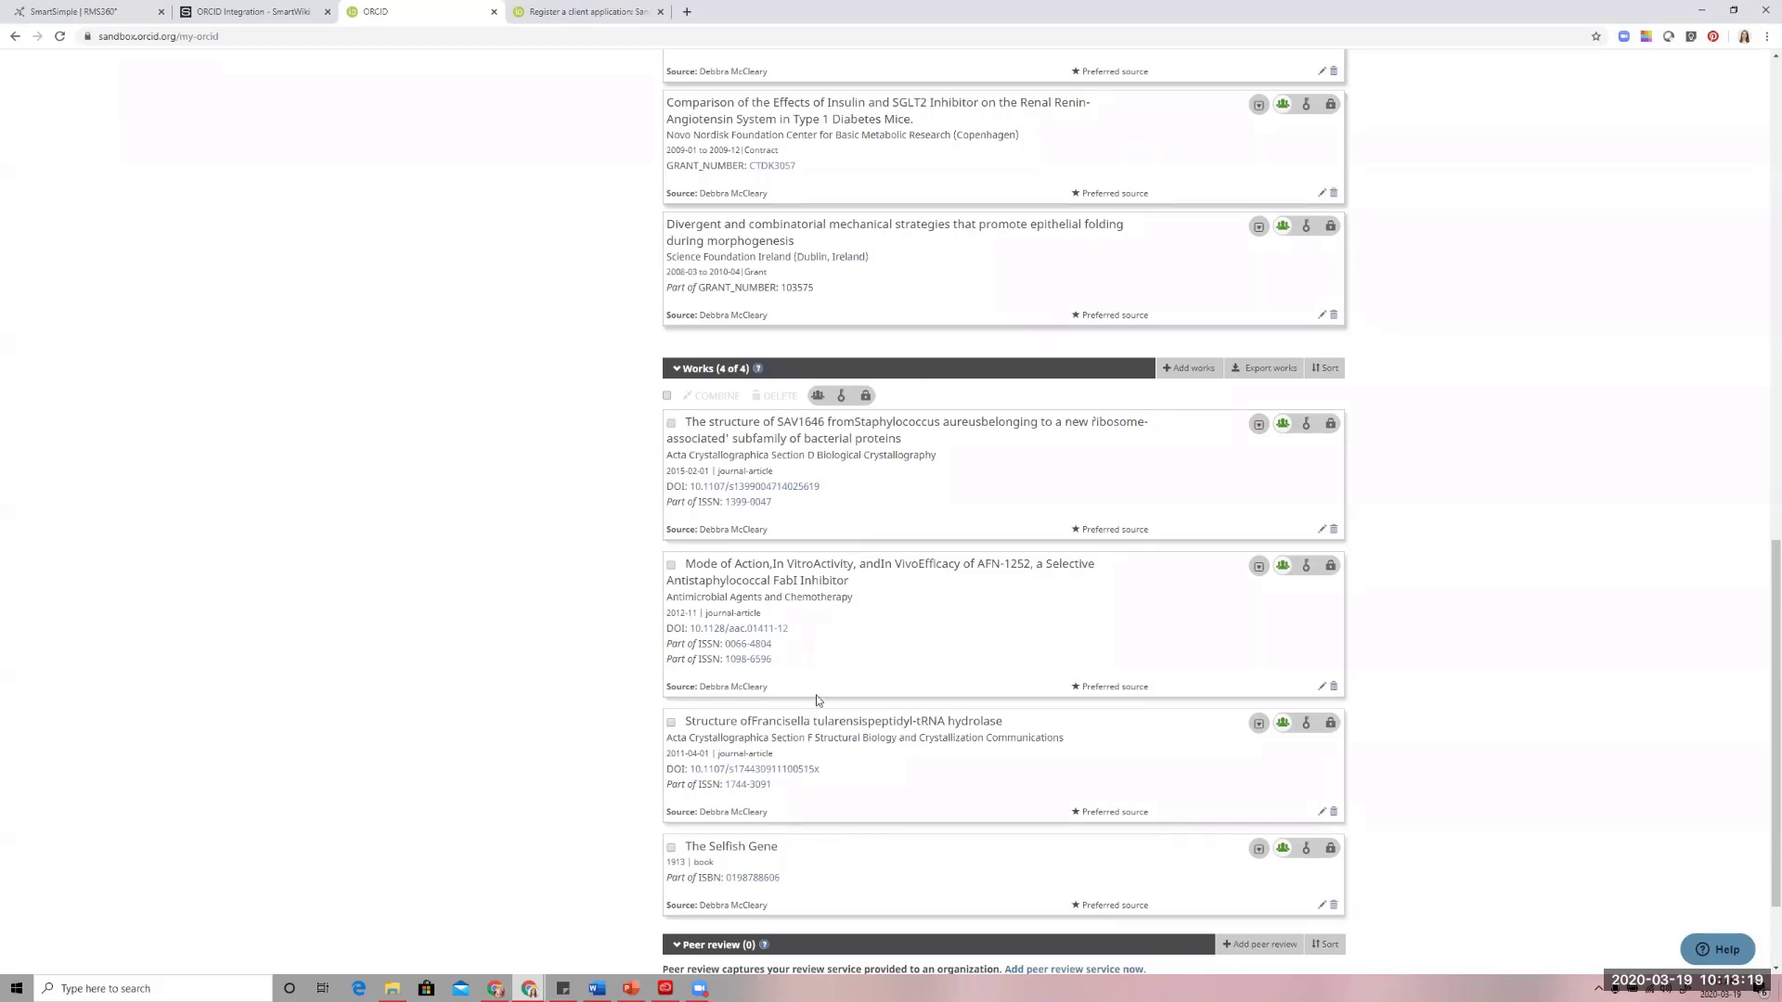
scroll(816, 701, down, 2)
scroll(914, 464, up, 4)
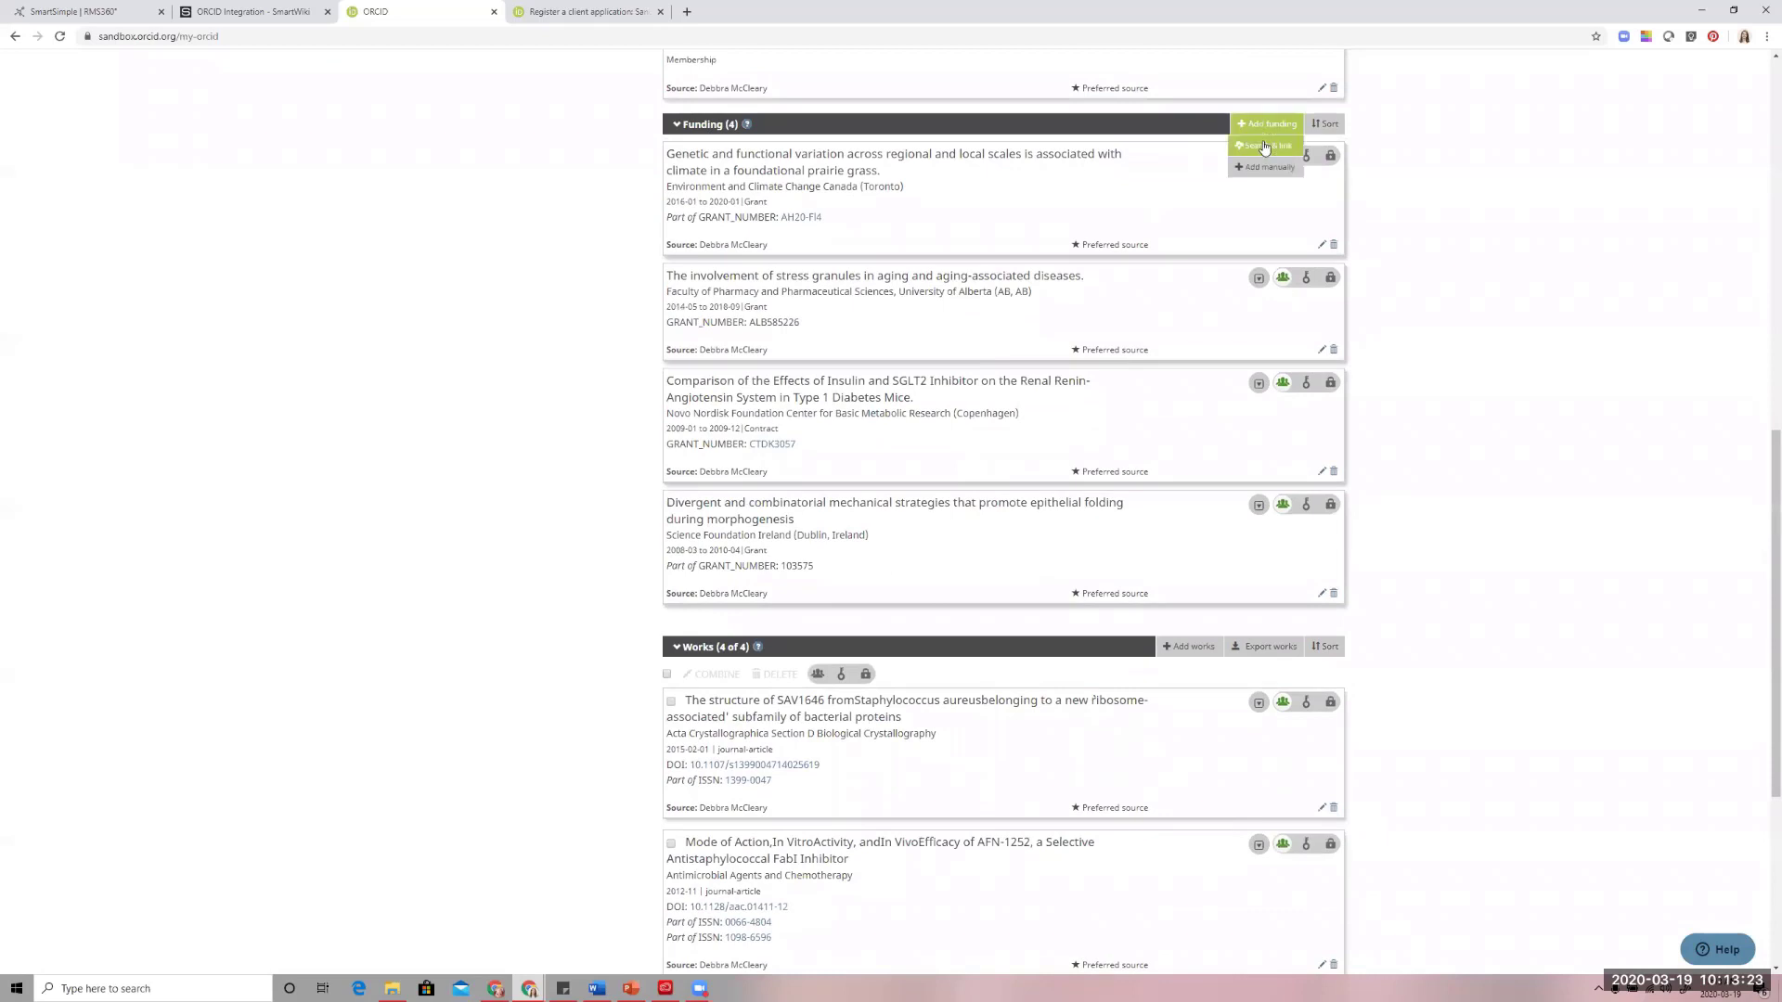
Show the search-and-link wizards offered for adding funding to the ORCID record
click(1266, 145)
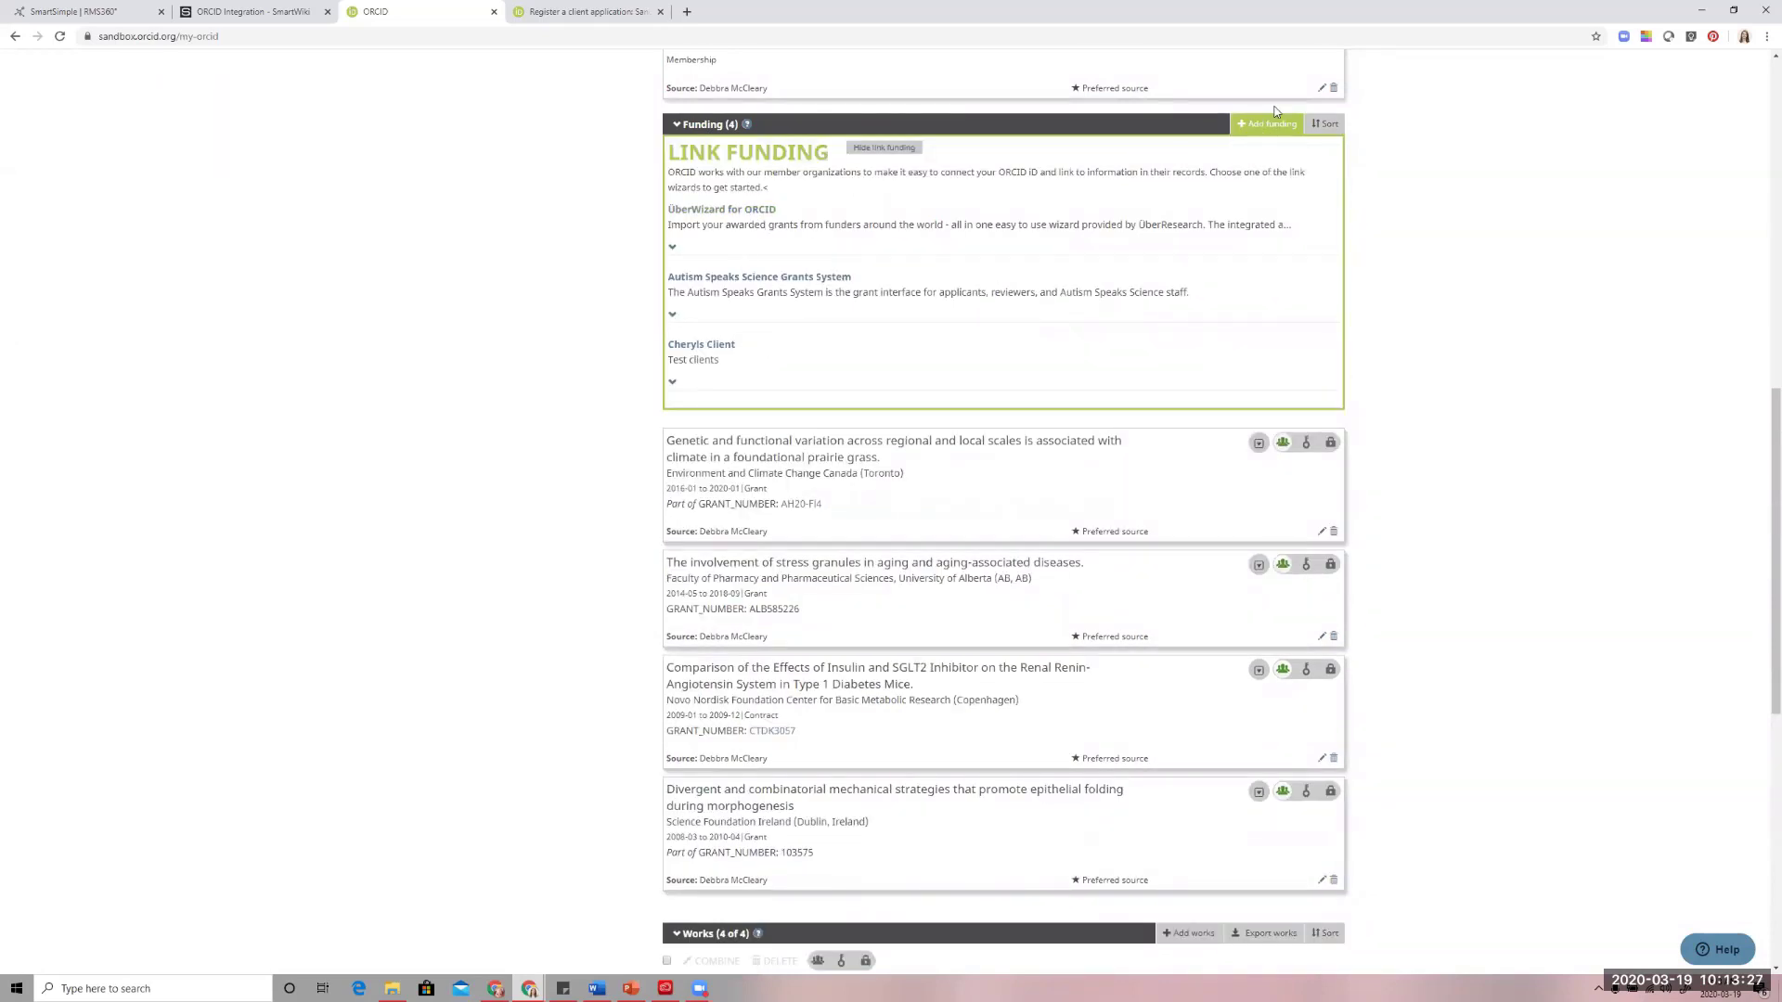
mouse_move(1274, 126)
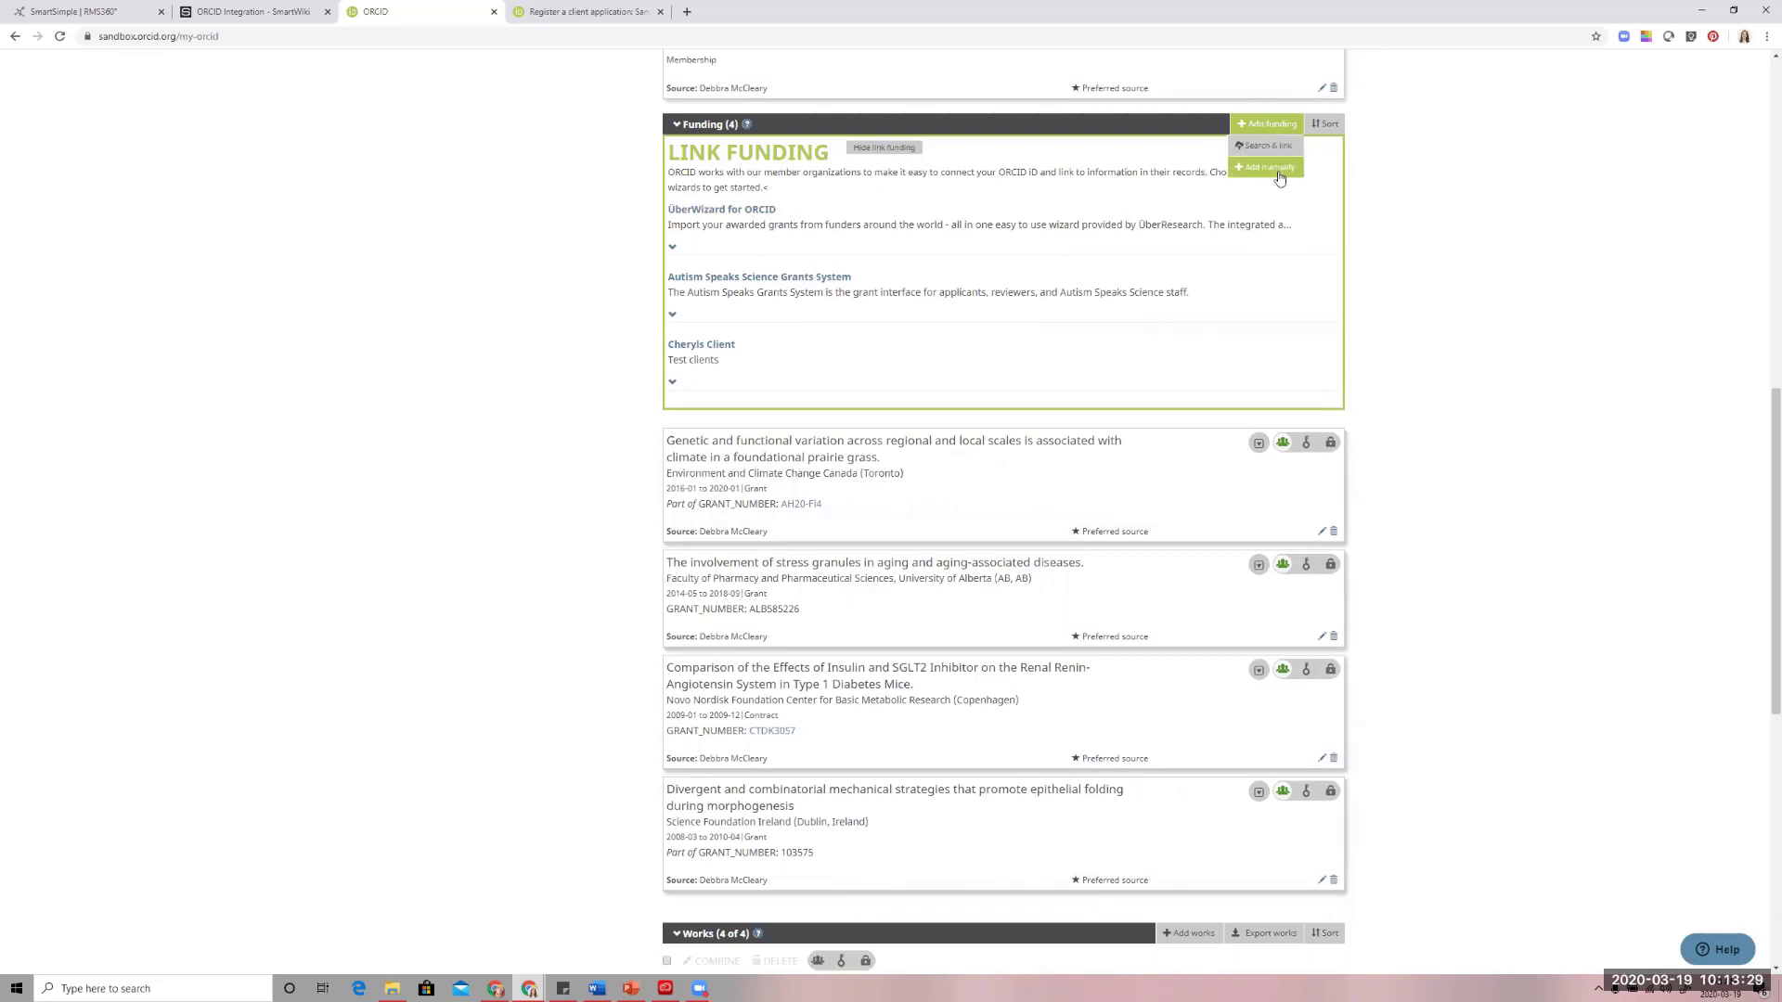
scroll(1389, 244, down, 3)
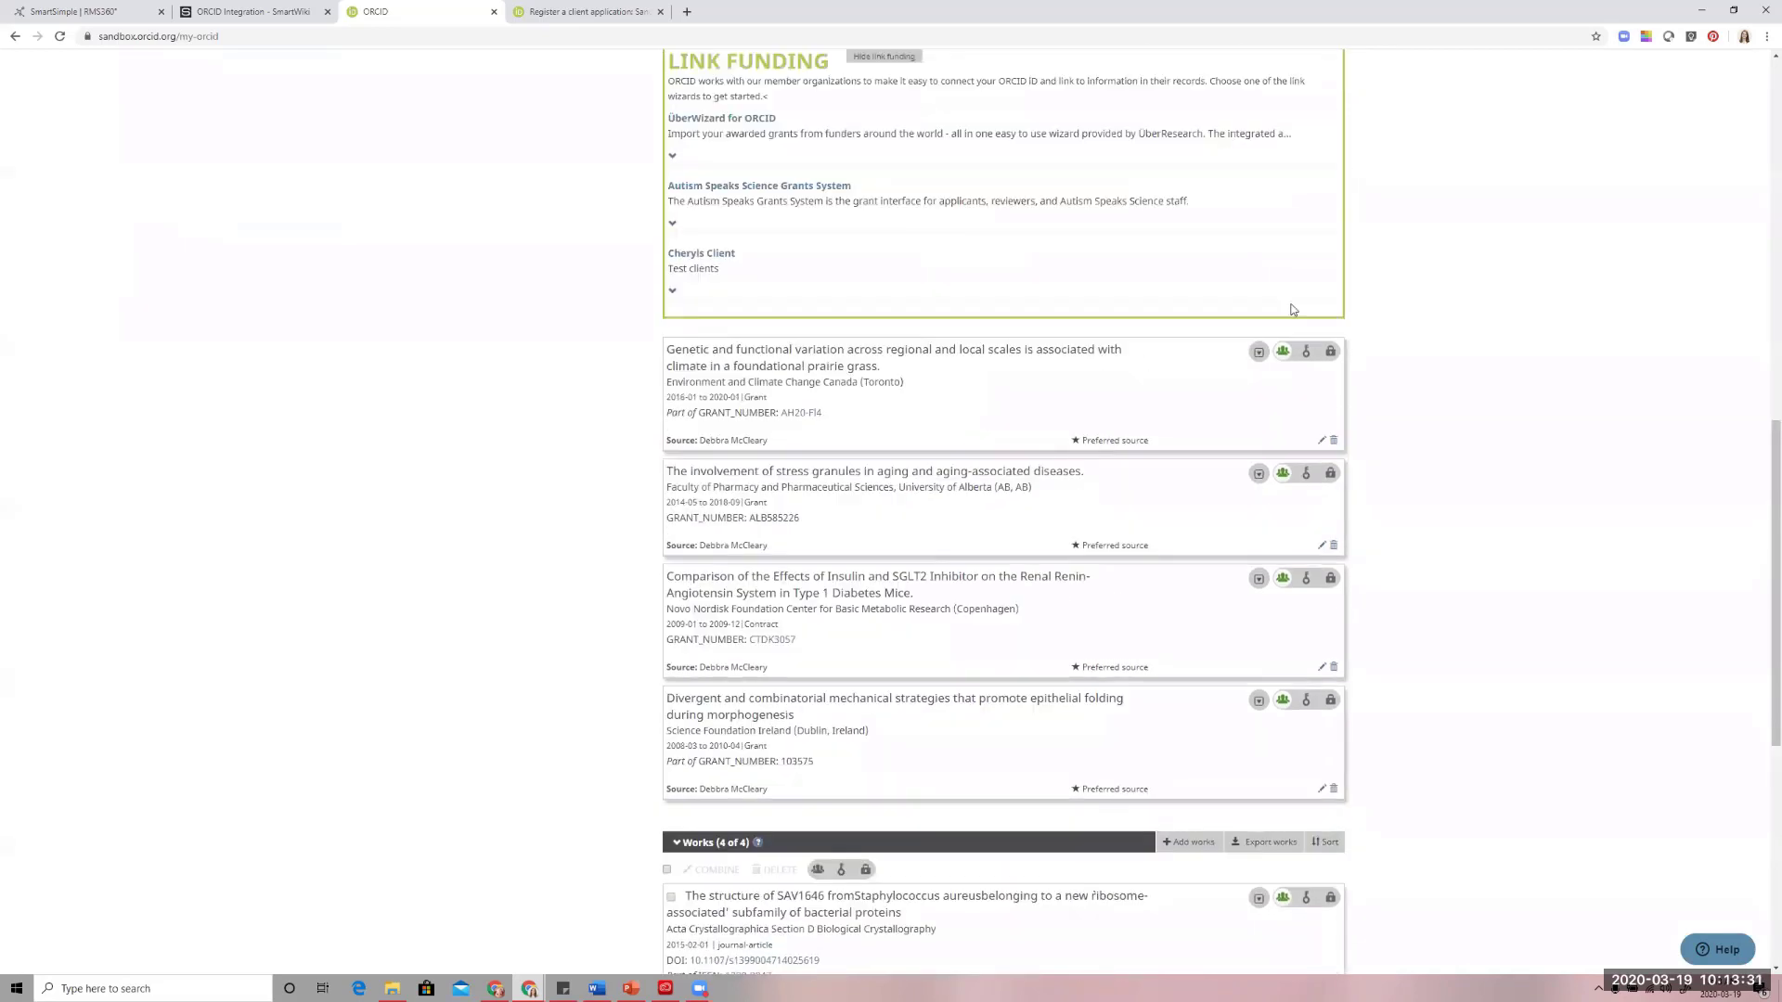
scroll(1308, 337, up, 3)
Start a manual funding entry of type Award with the project title DEMO TITLE
click(1268, 170)
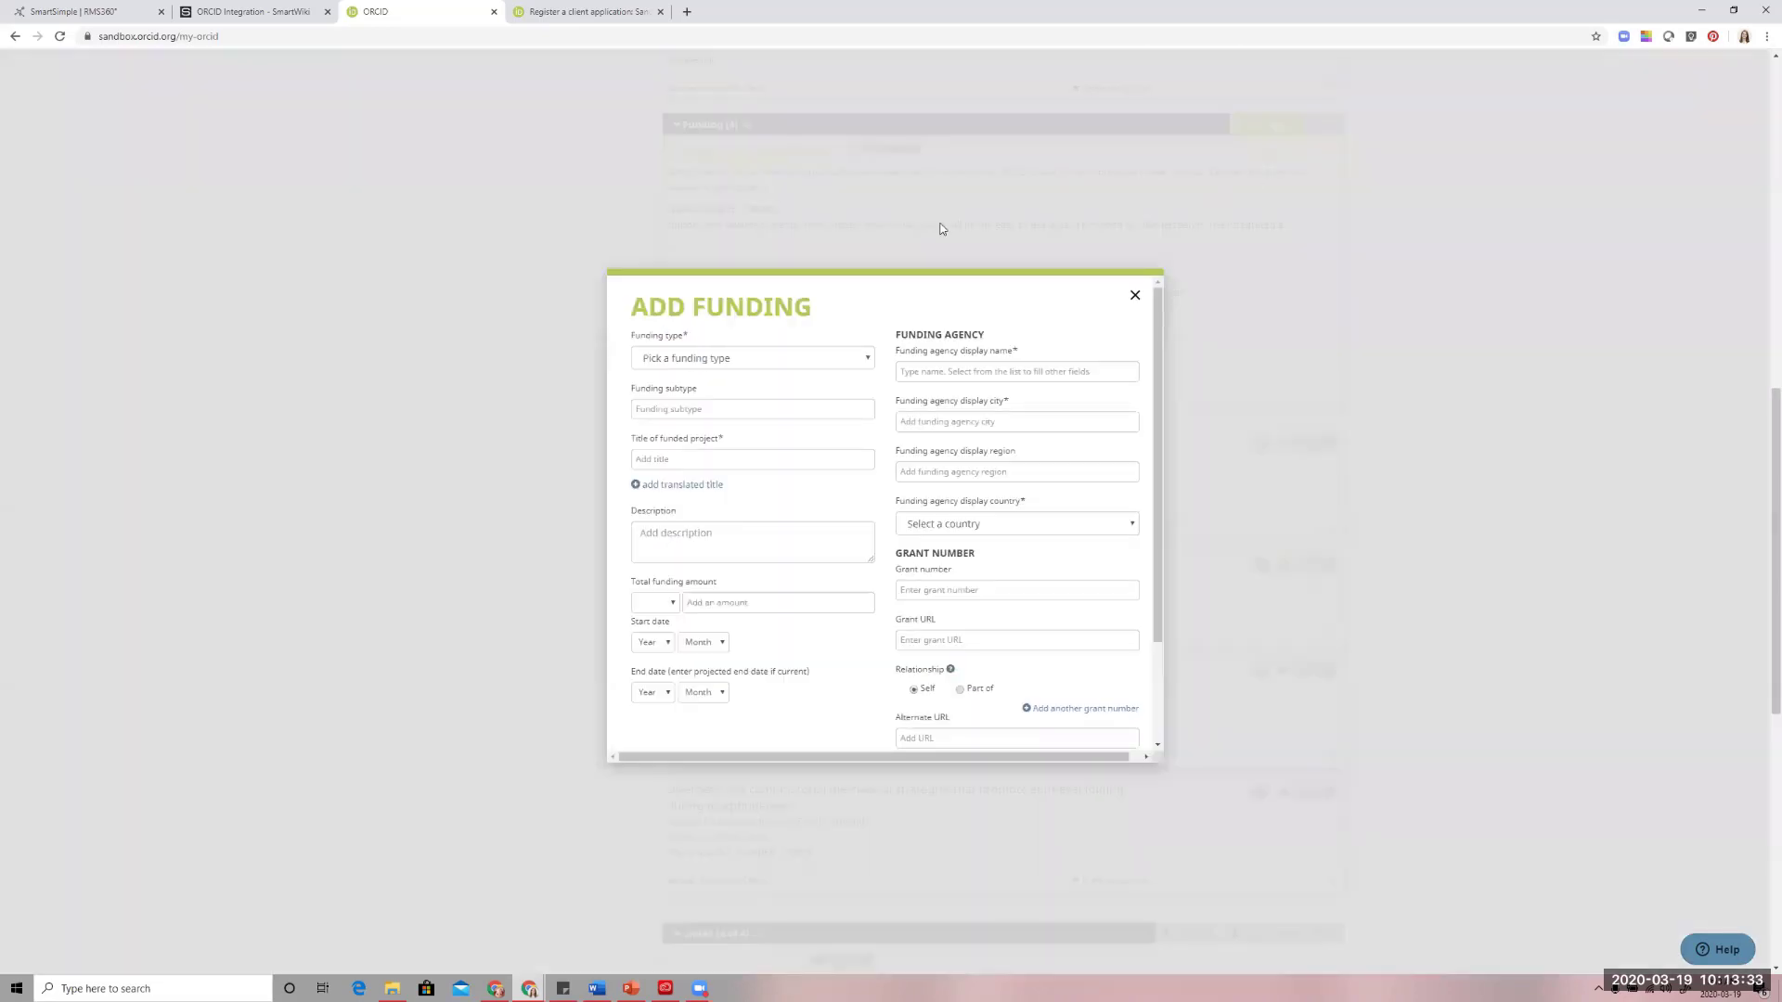
click(756, 357)
click(733, 395)
click(721, 409)
click(710, 456)
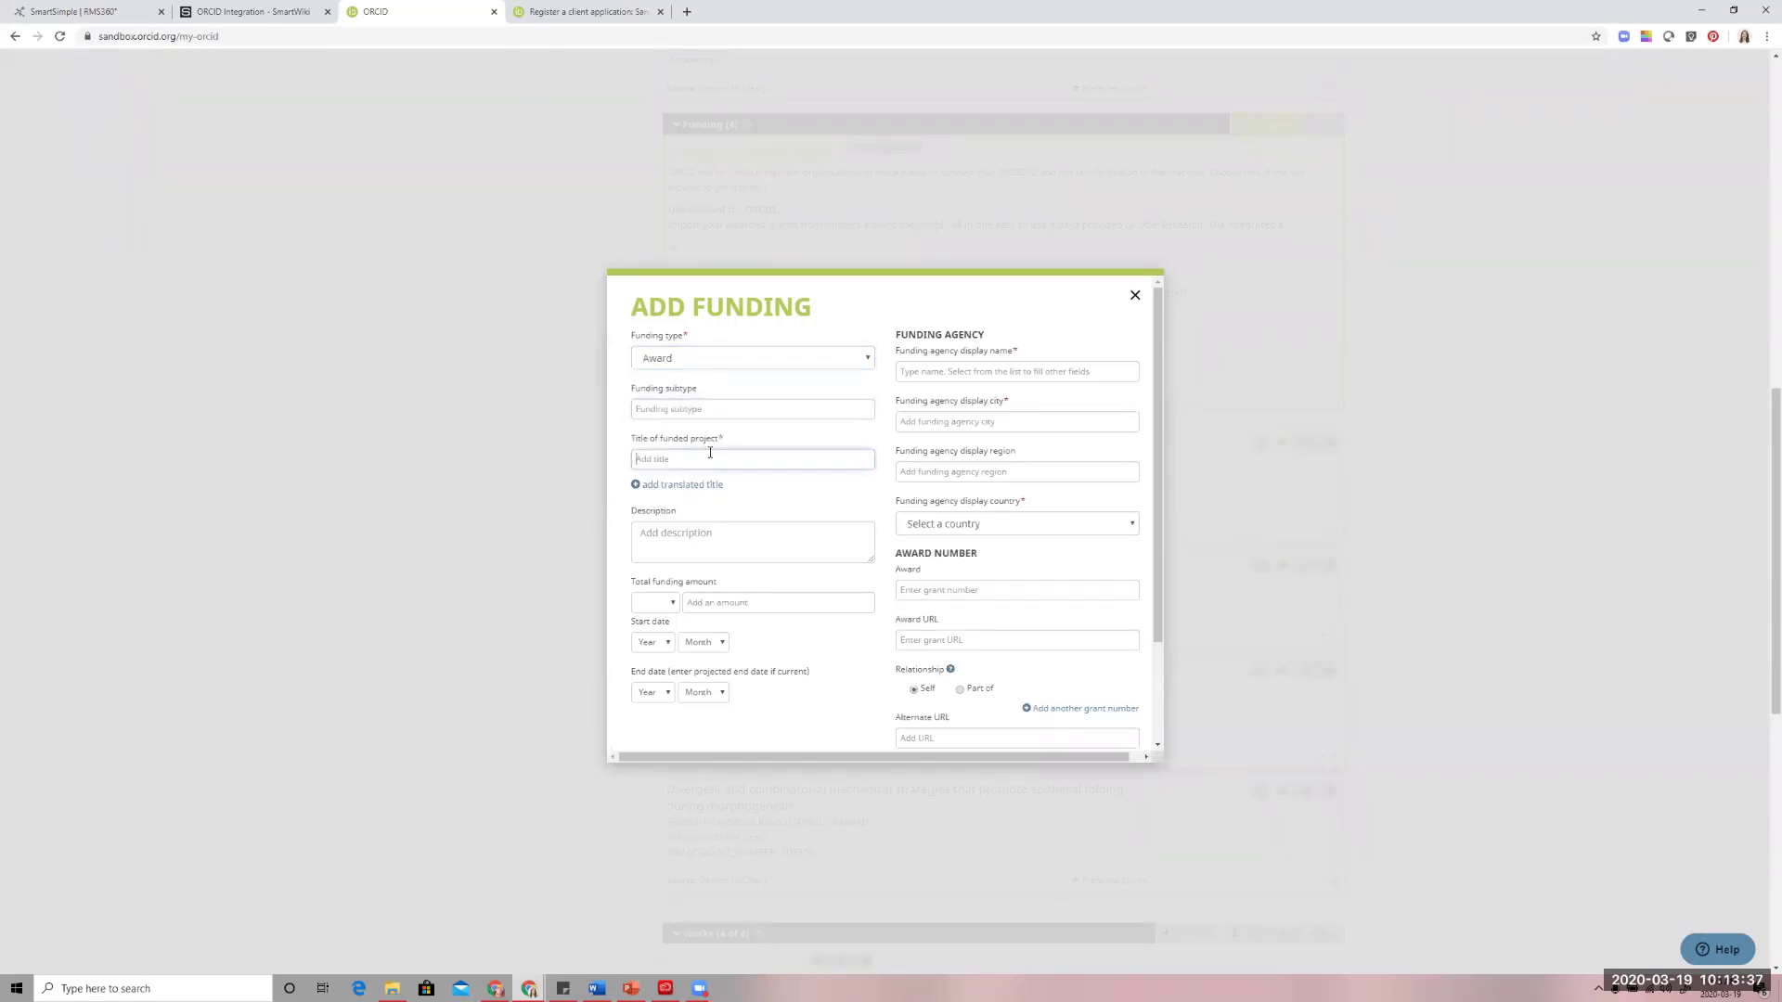
text(DEMO TITLE)
Set the award's total funding amount to 30000 in CAD
click(654, 603)
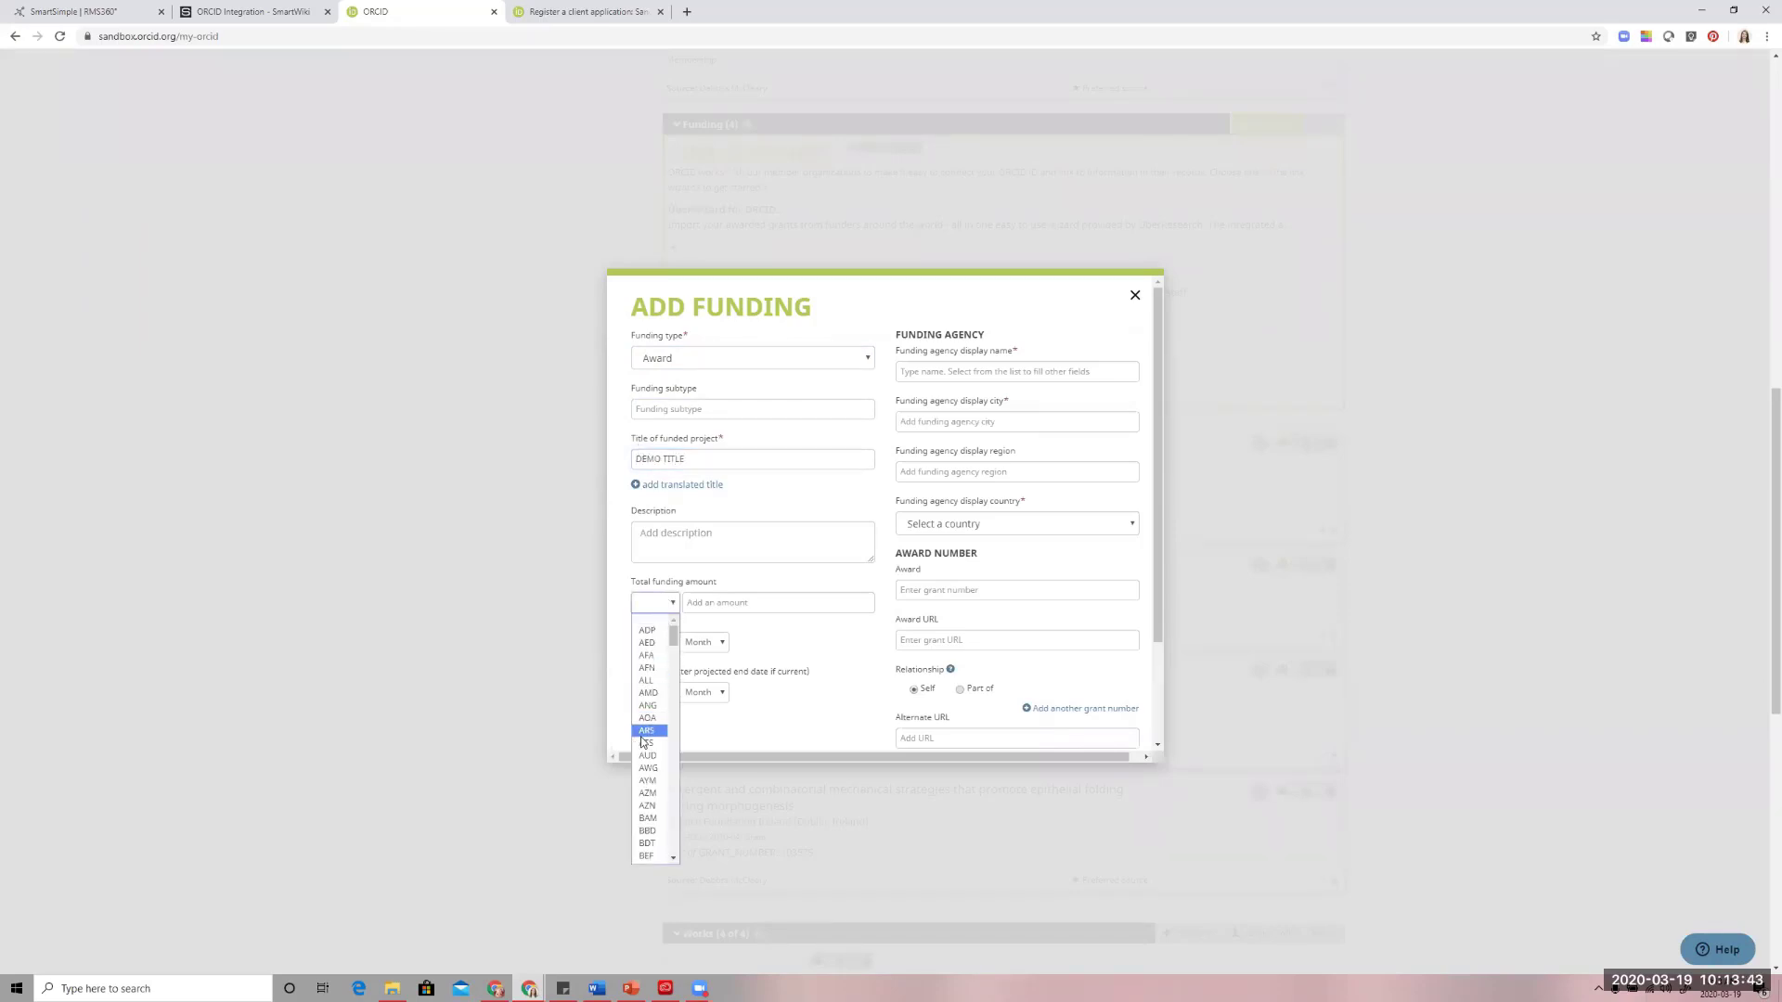
scroll(643, 747, down, 3)
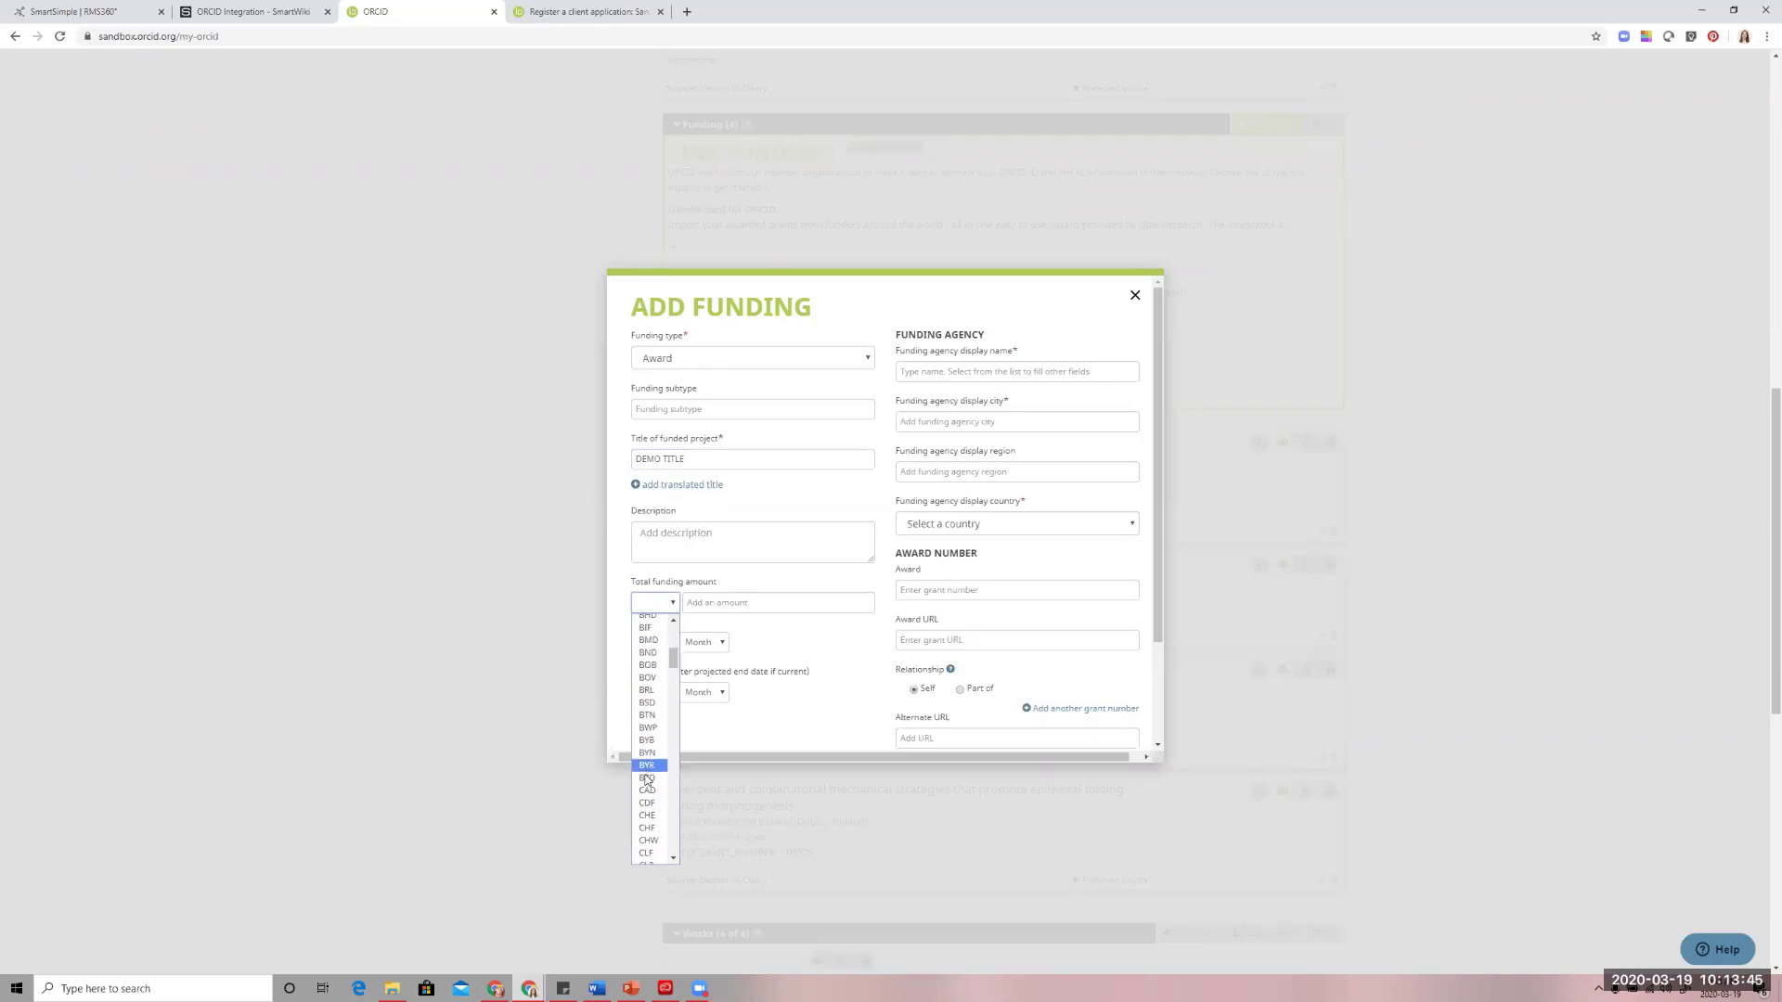
scroll(640, 784, down, 8)
scroll(647, 797, down, 10)
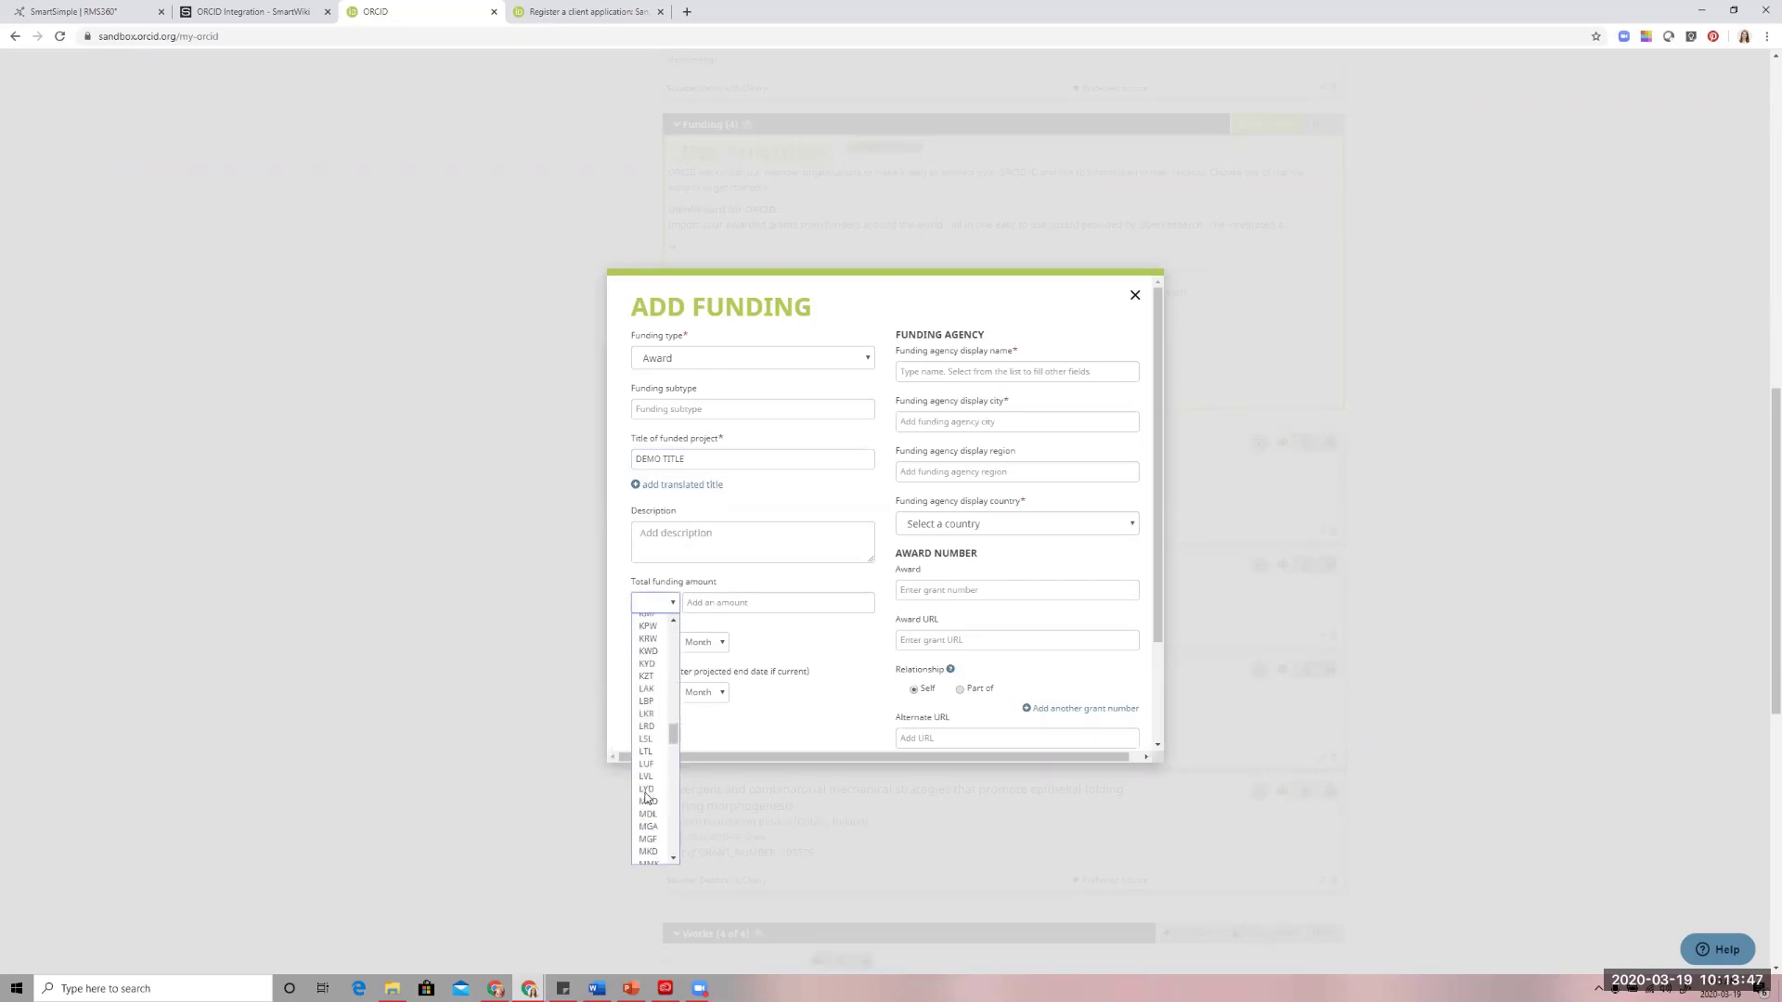
scroll(646, 784, up, 10)
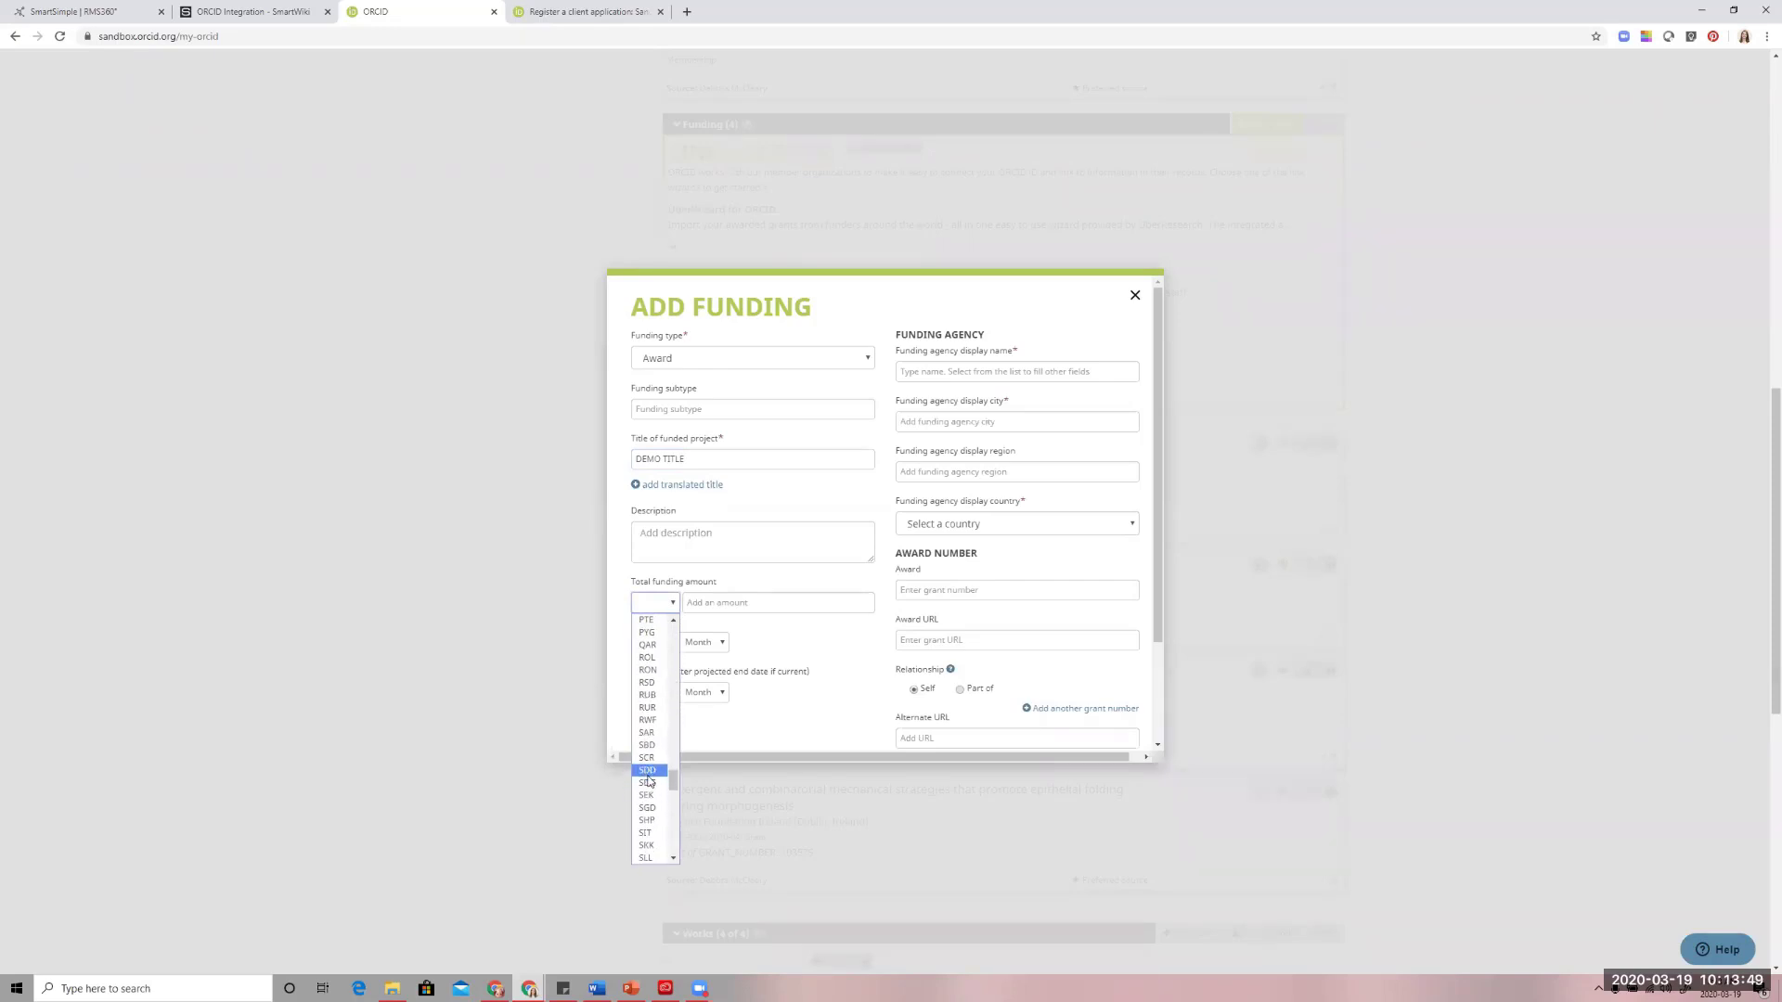
scroll(648, 765, up, 10)
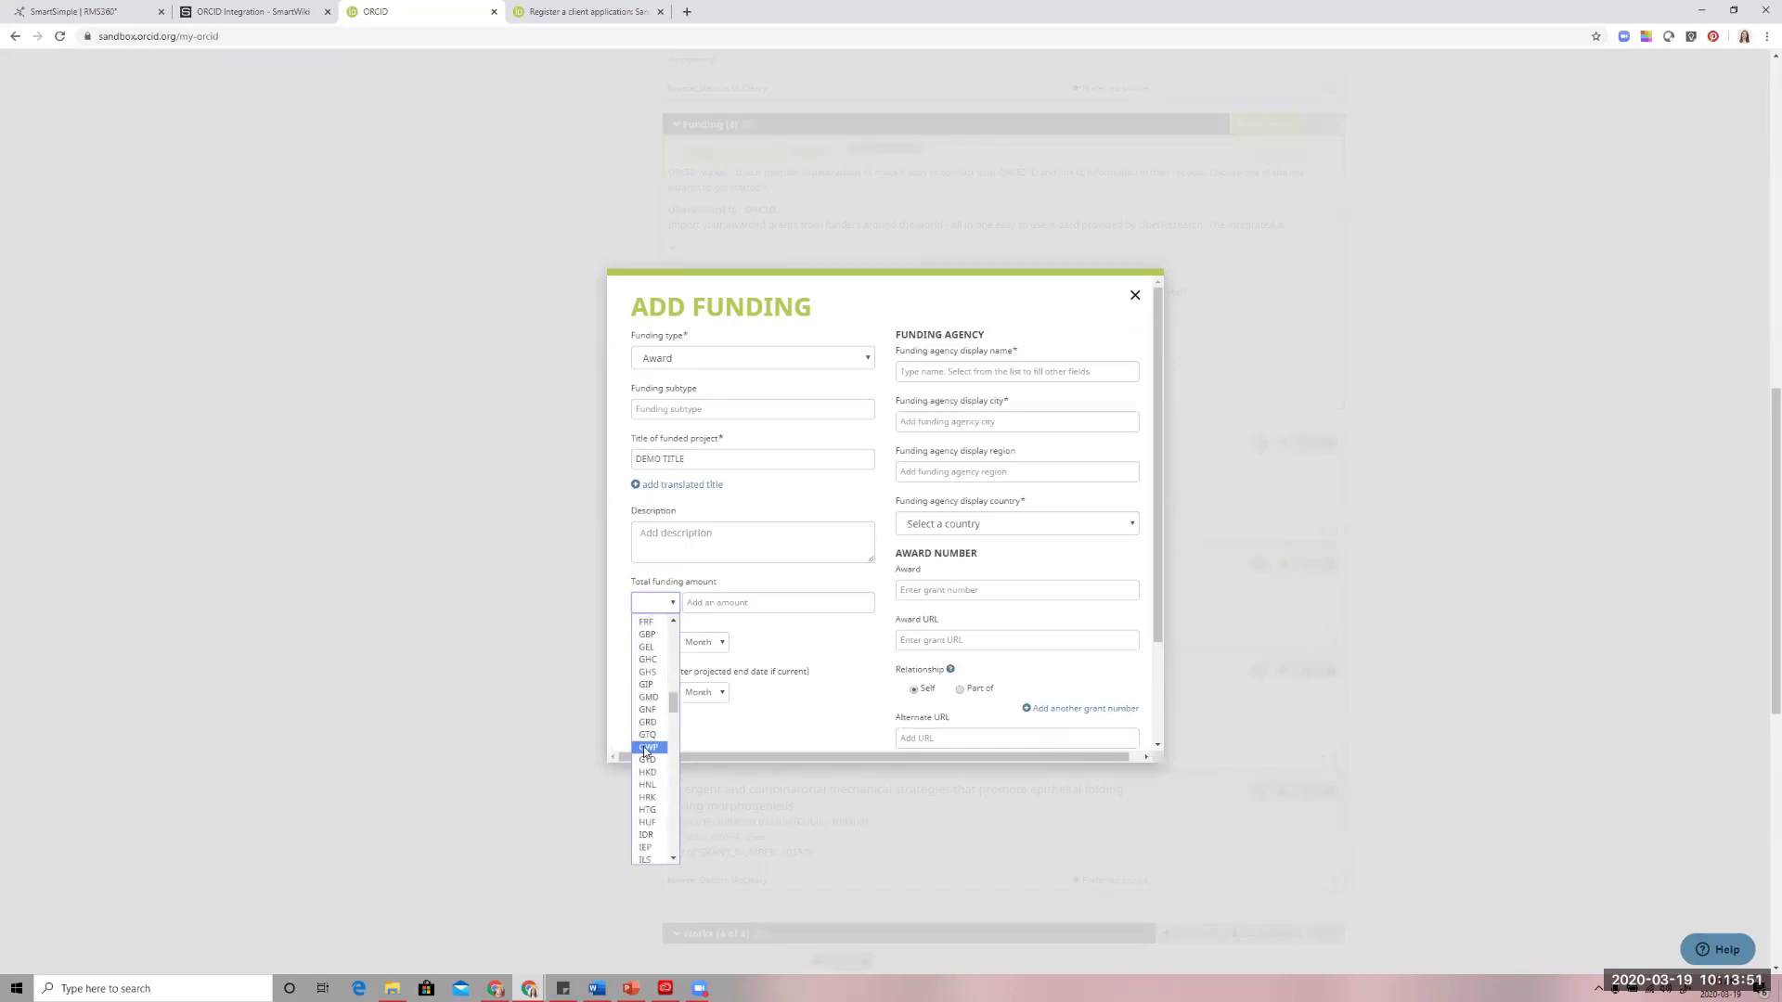
click(646, 653)
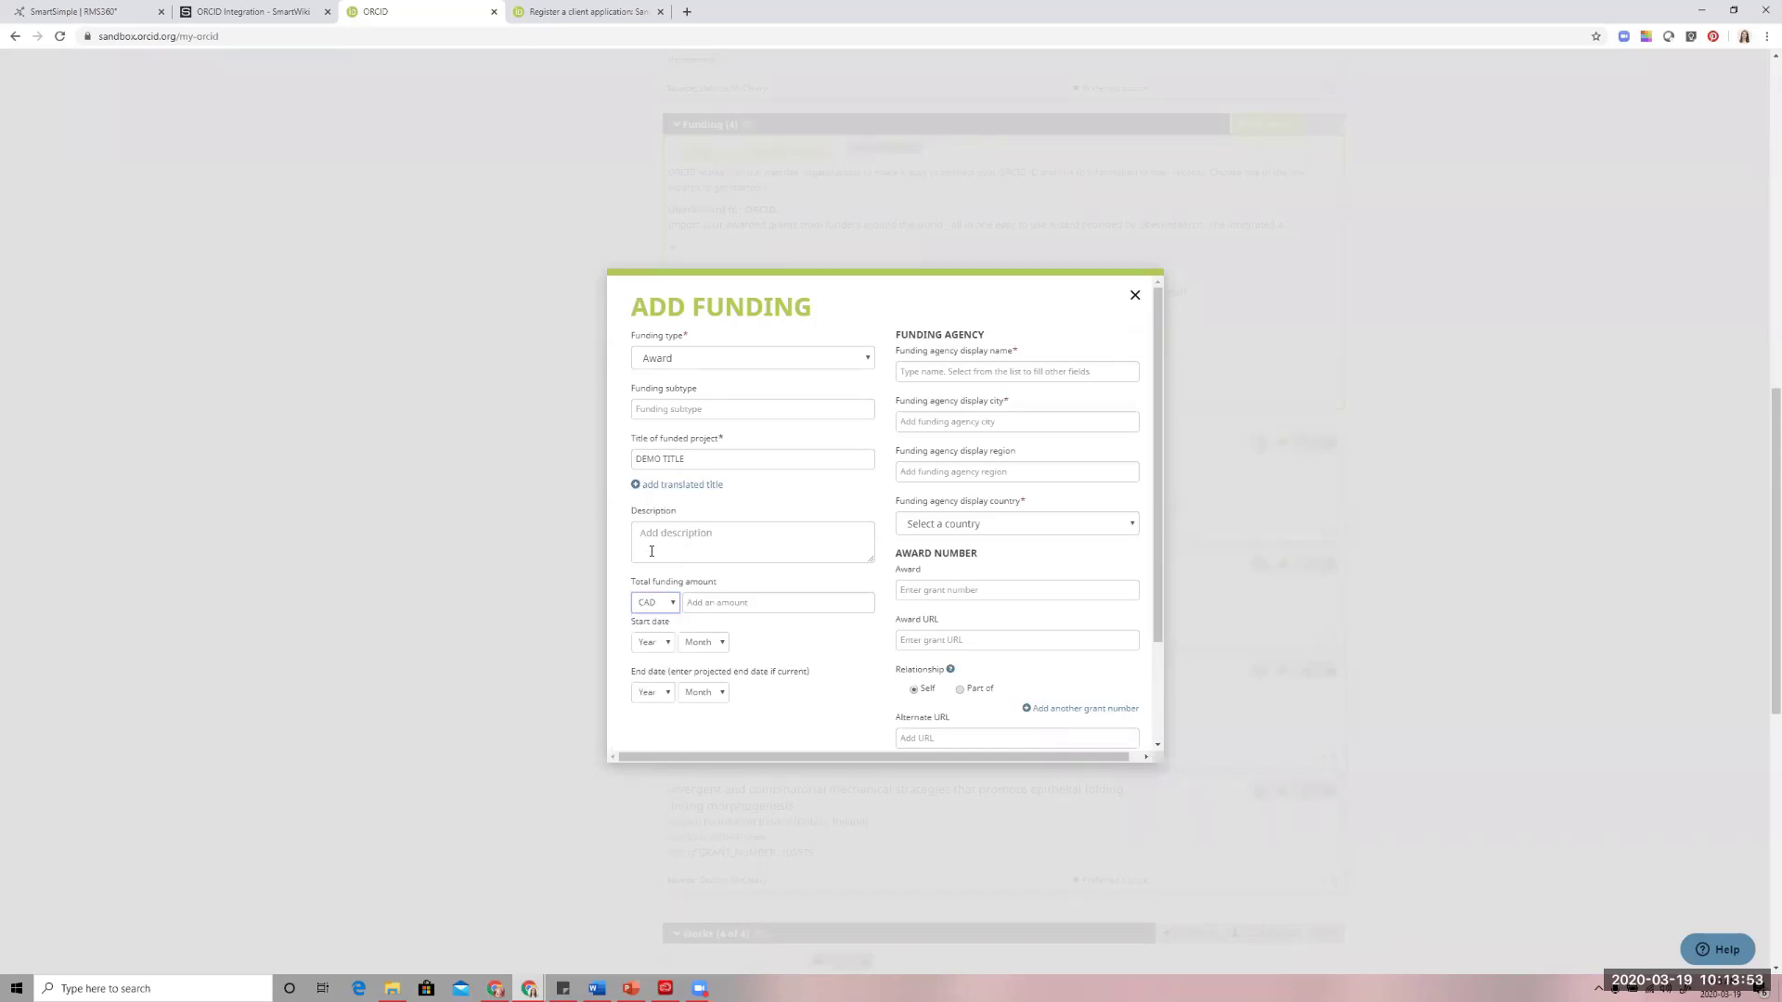
click(736, 600)
text(30000)
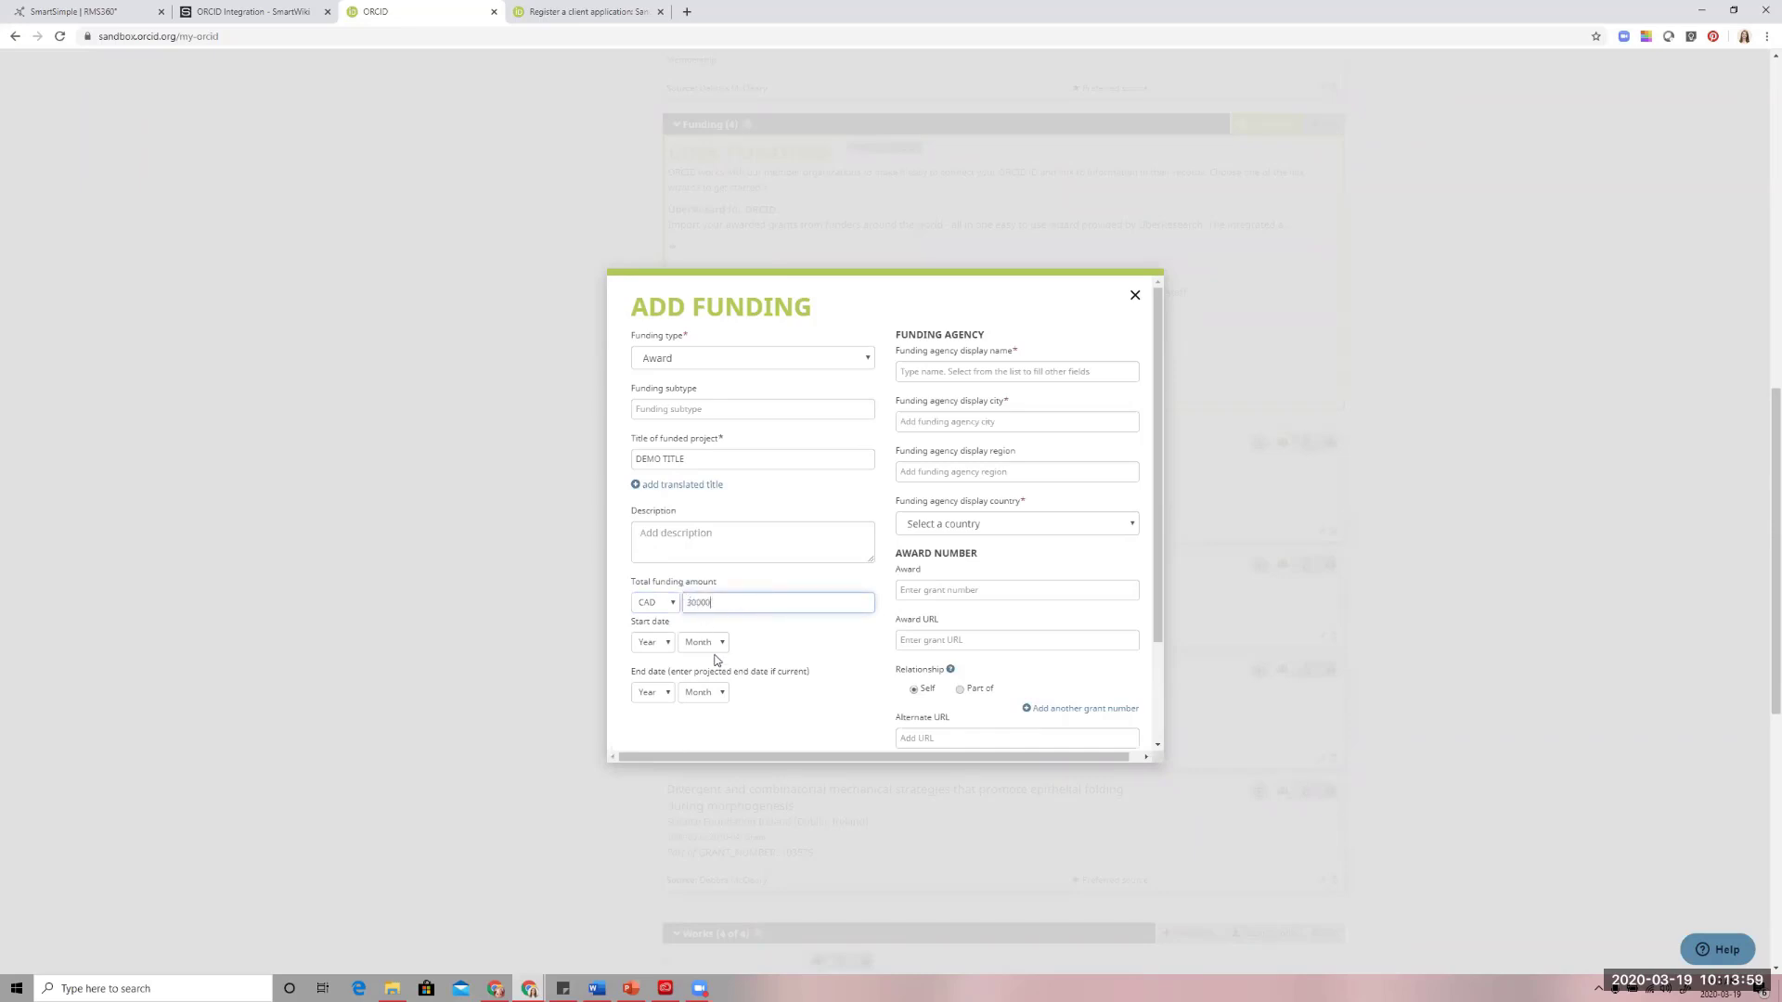
Set the award's start date to 2016-01 and its end date to 2016-12
click(664, 642)
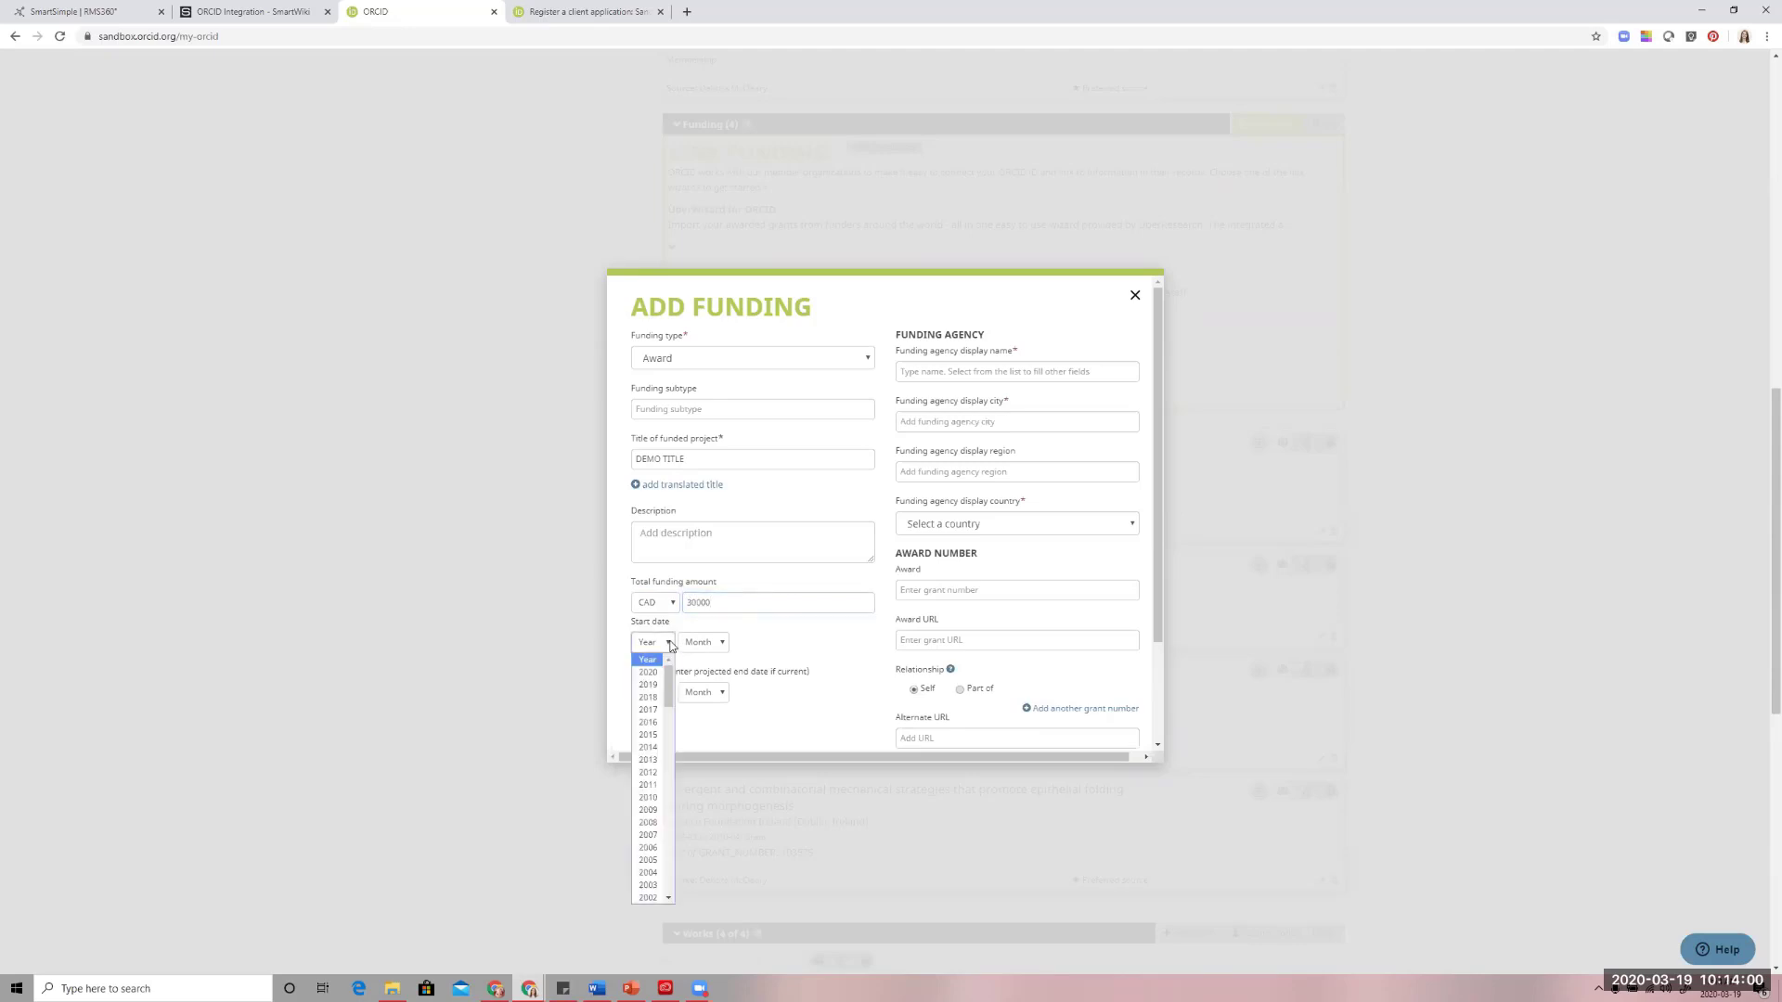
click(648, 722)
click(706, 642)
click(710, 671)
click(653, 692)
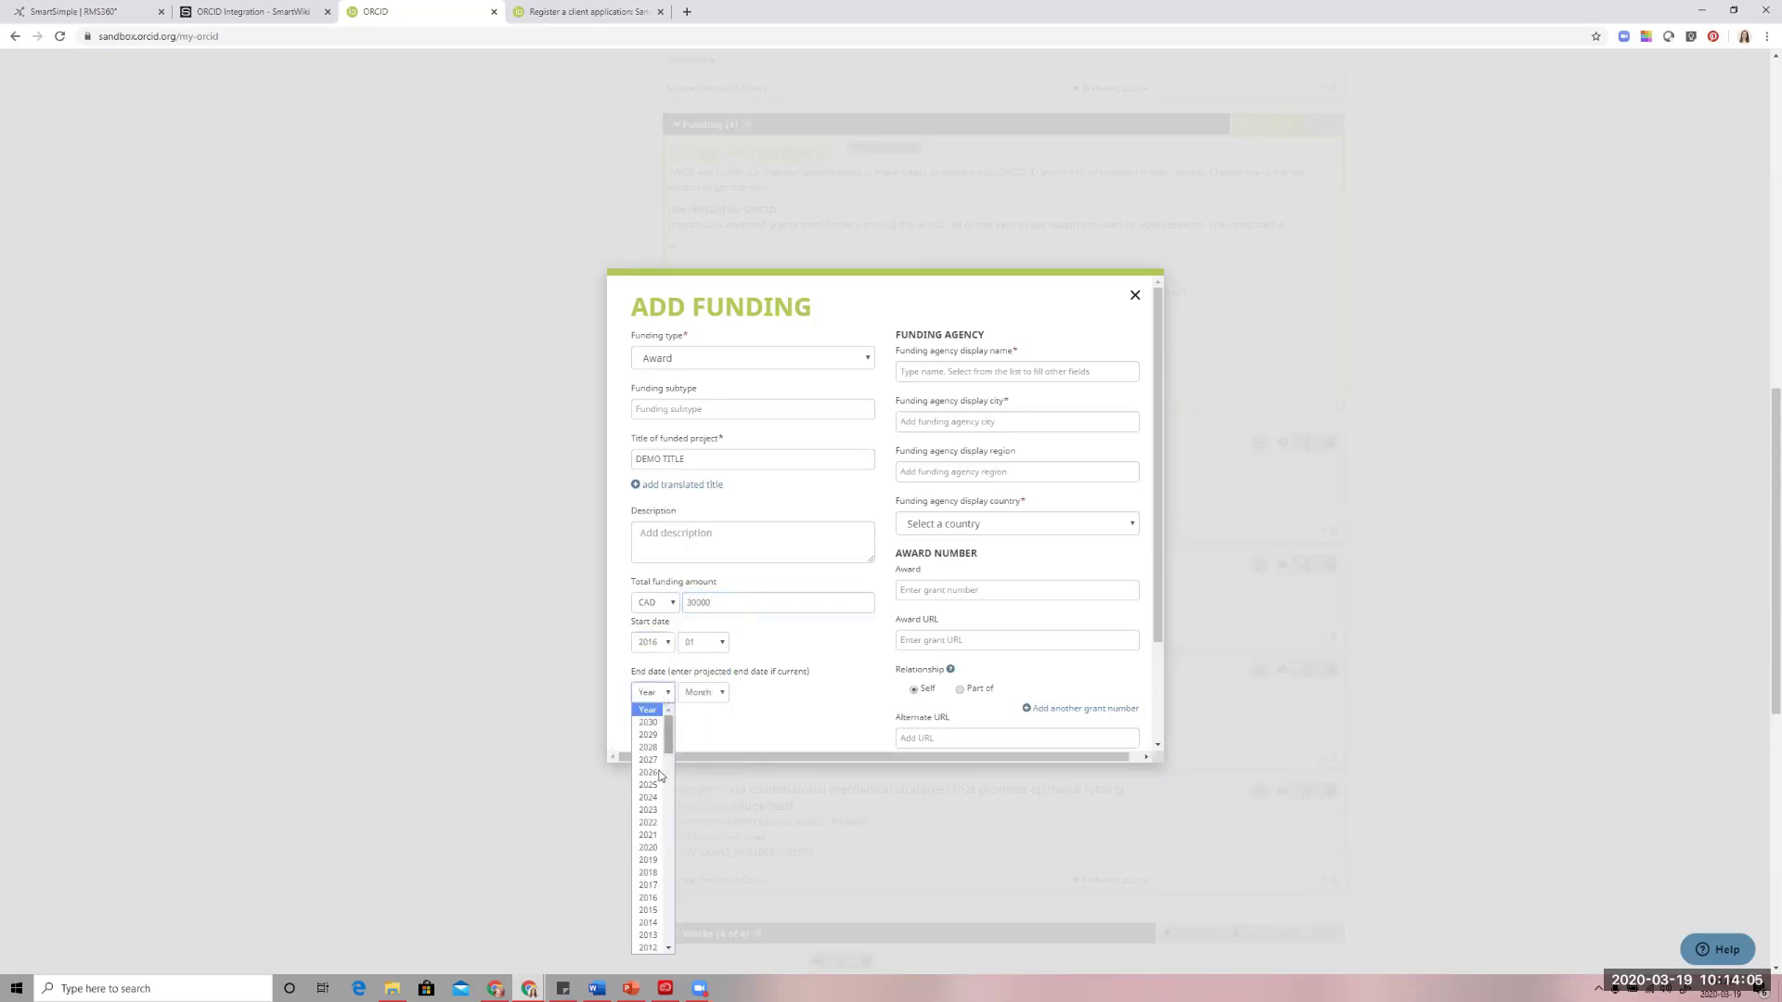
click(648, 897)
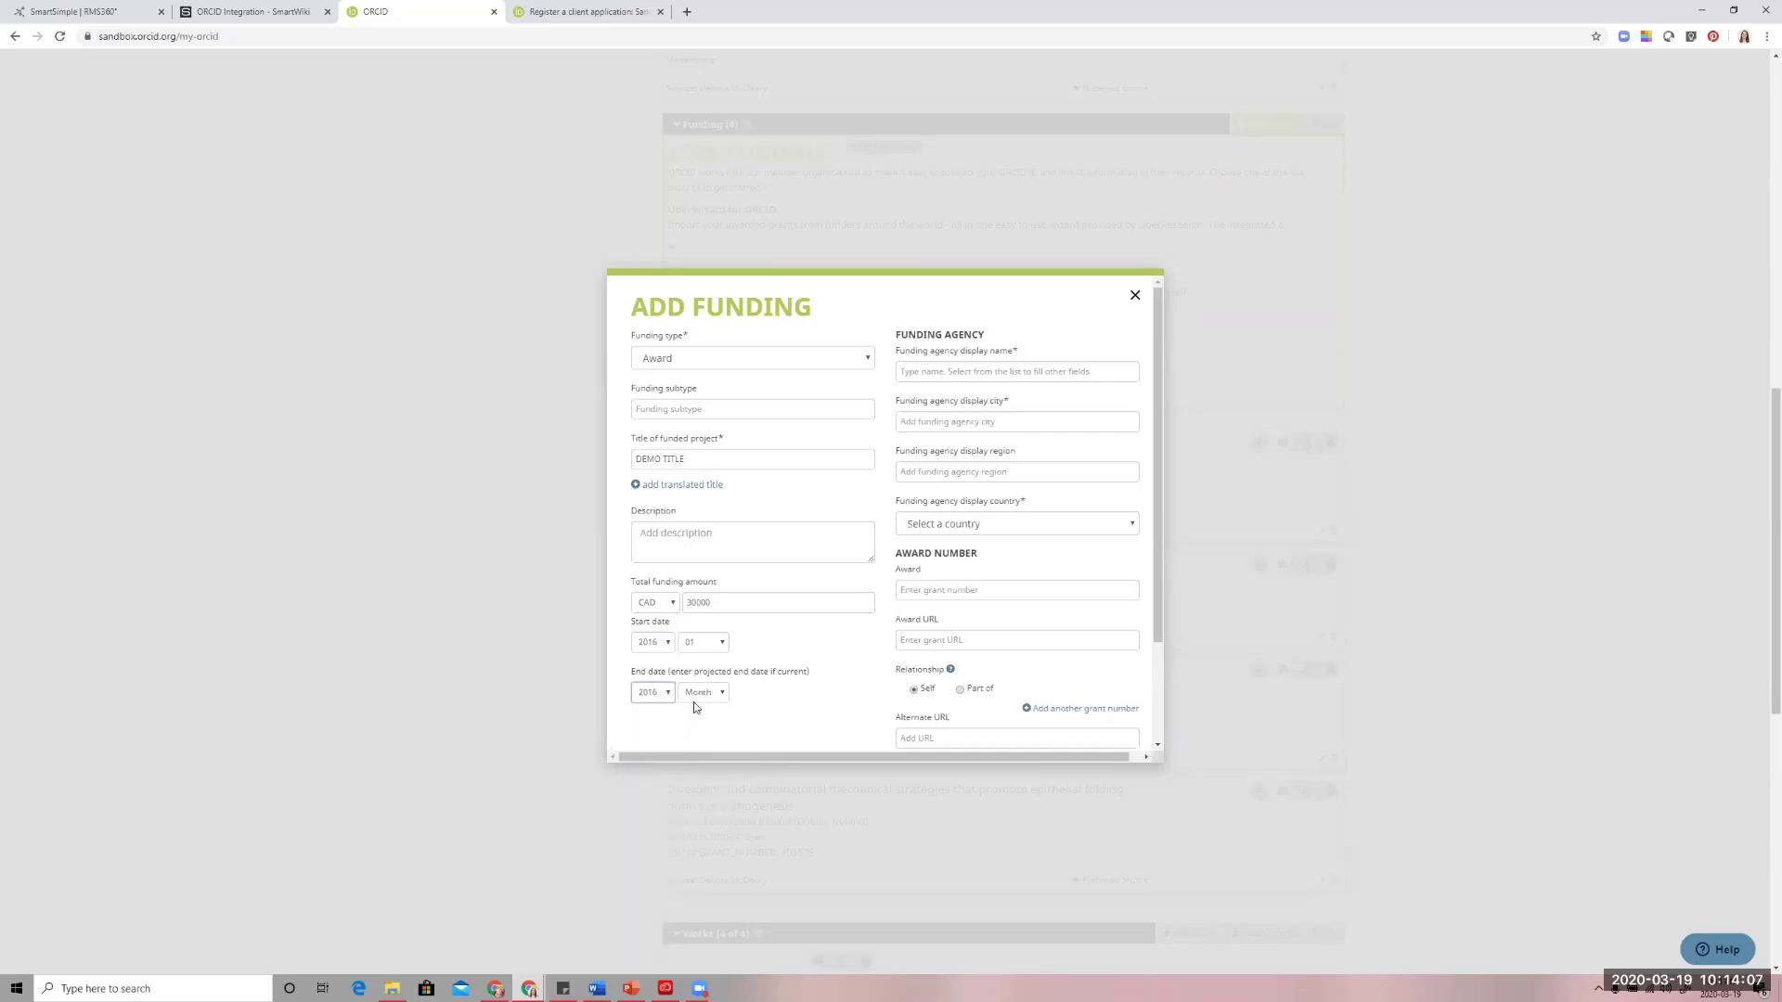
click(698, 693)
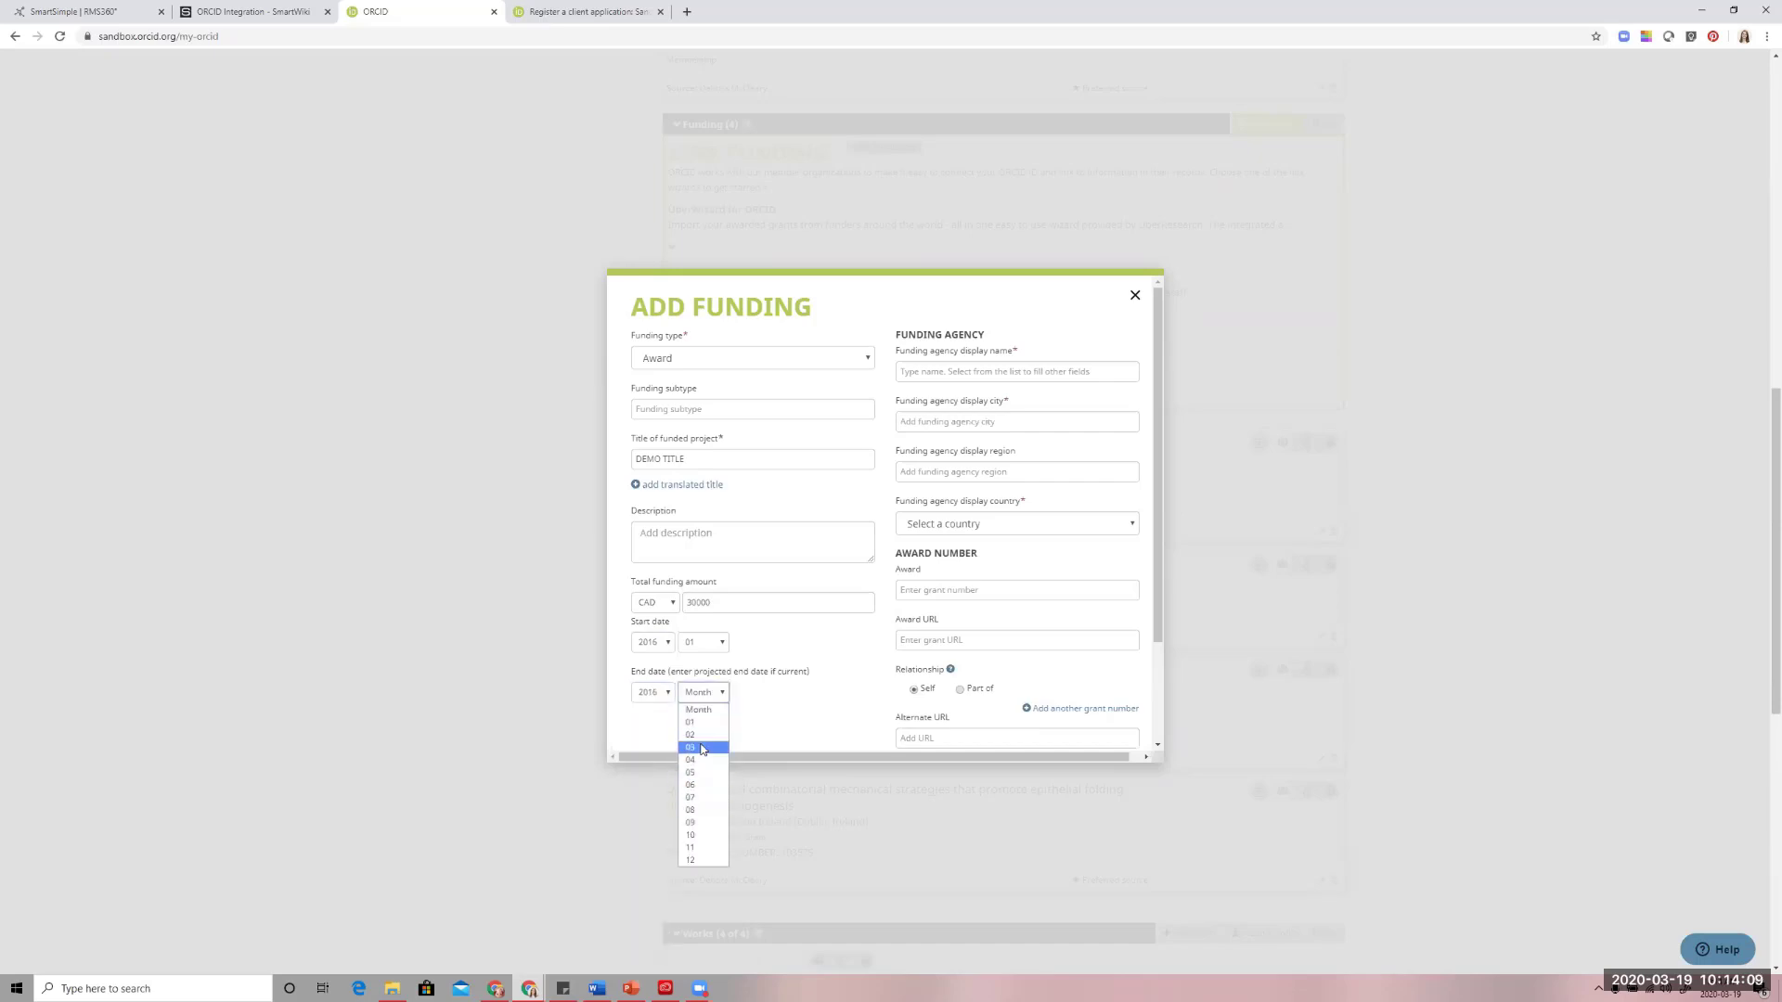
click(707, 862)
Set the funding agency to National Research Council Canada, with Canada as its country
click(988, 522)
scroll(979, 649, down, 5)
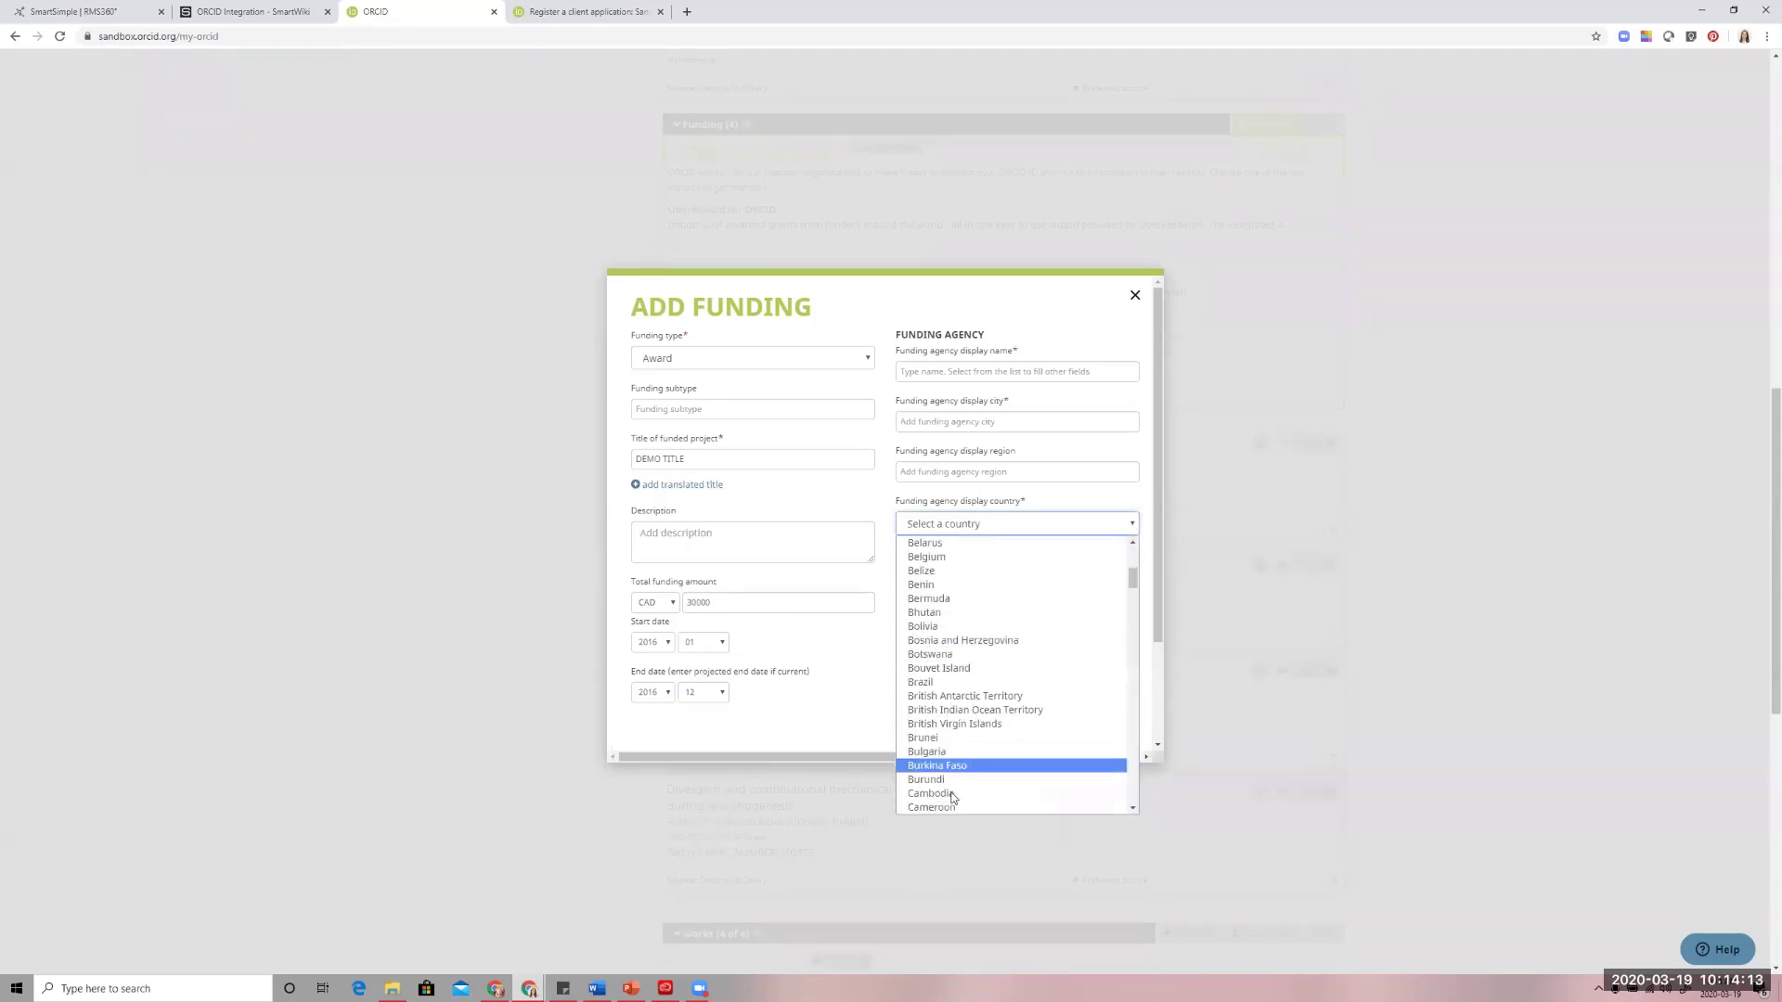
click(925, 682)
click(952, 376)
text(cana)
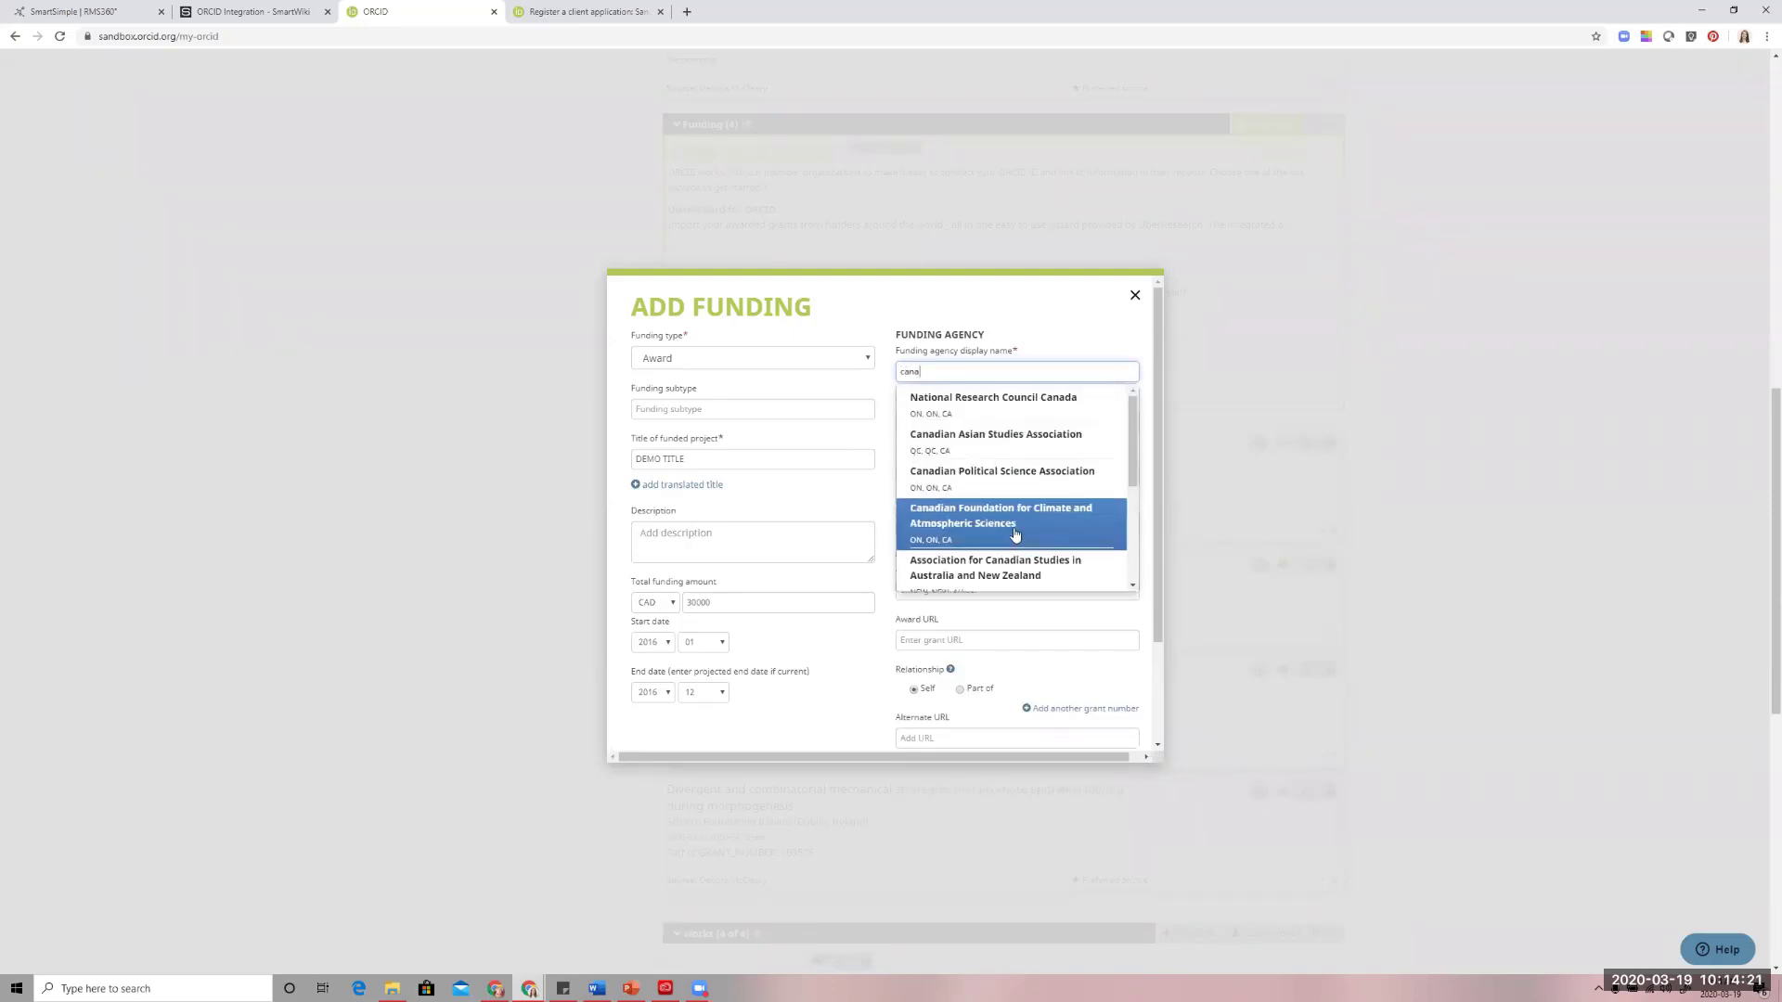
click(999, 400)
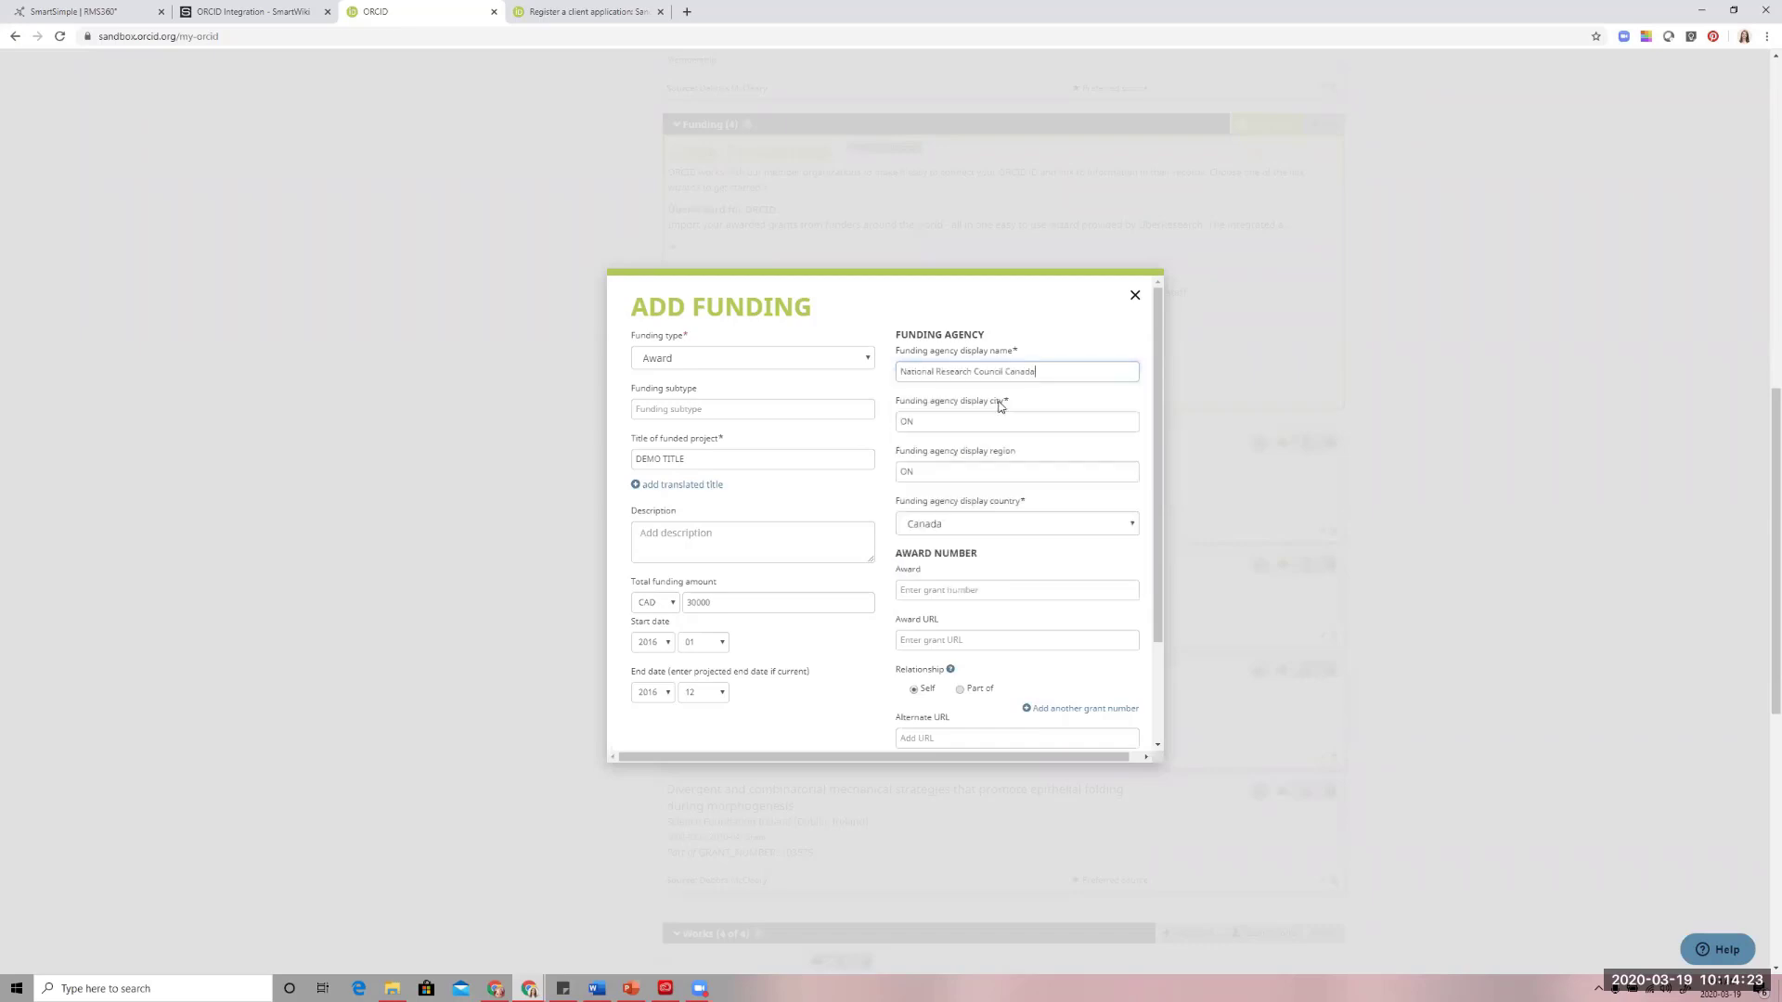
Enter 123 as the award number and add the funding entry to the ORCID record
click(942, 632)
text(123)
scroll(962, 619, down, 2)
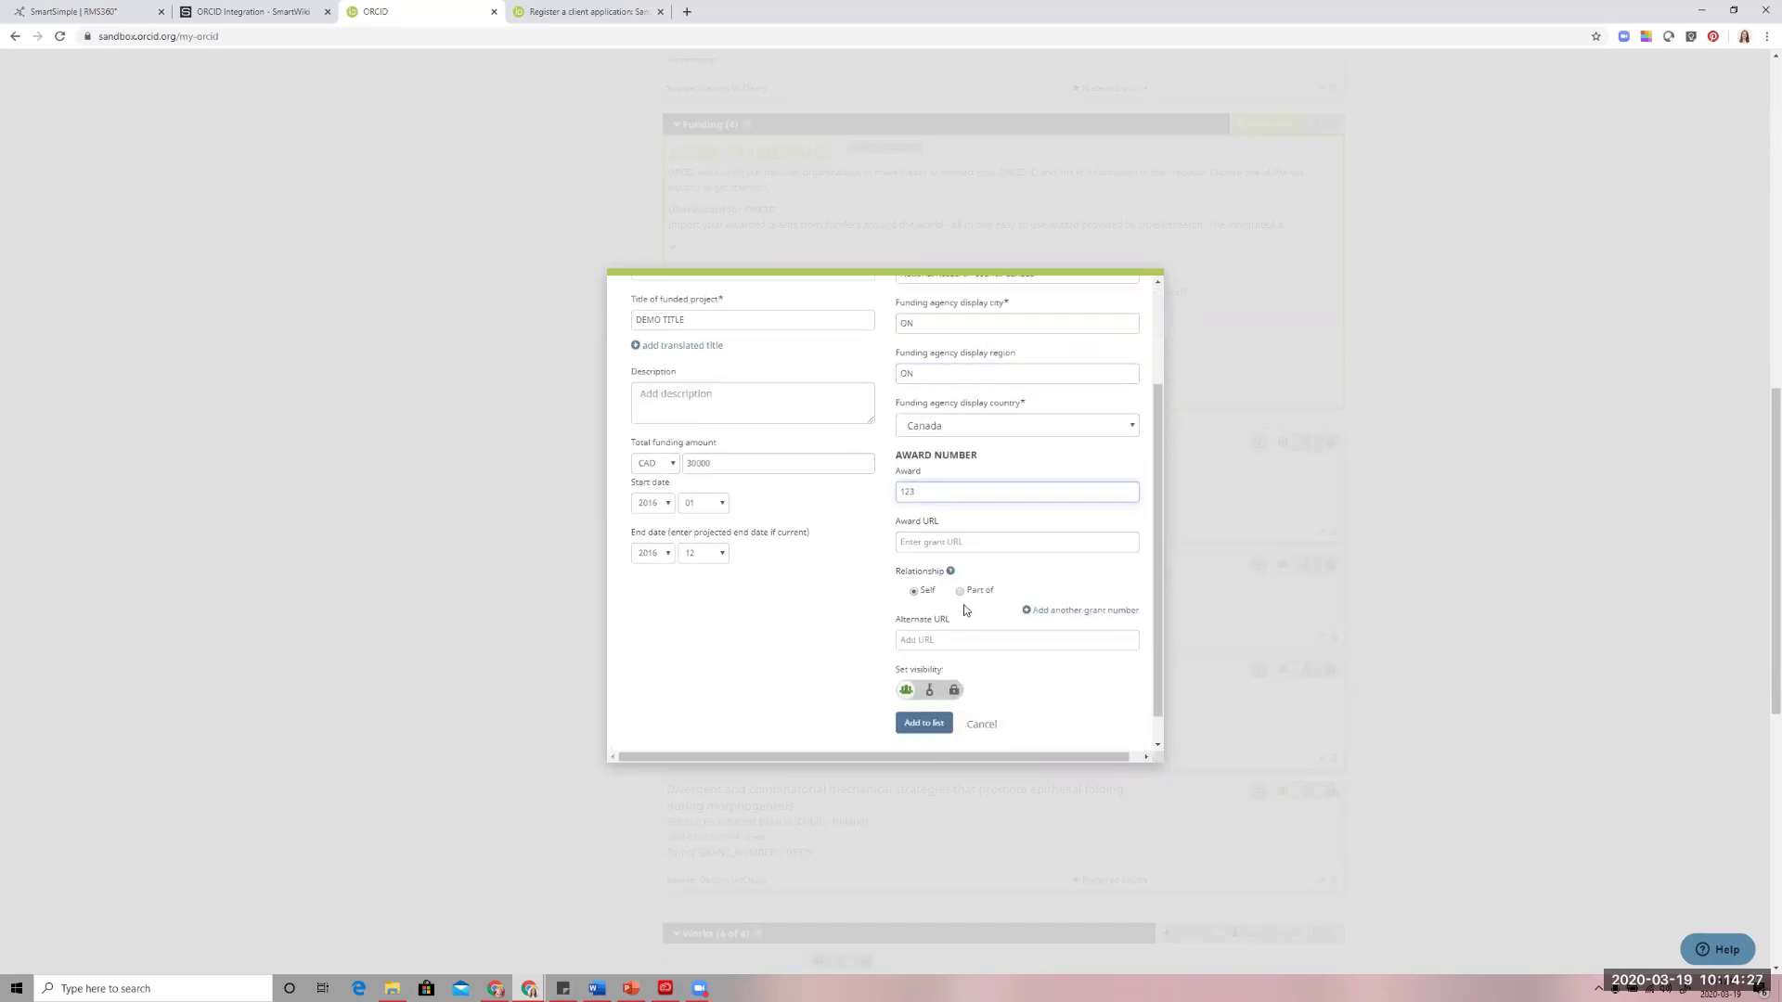
click(928, 732)
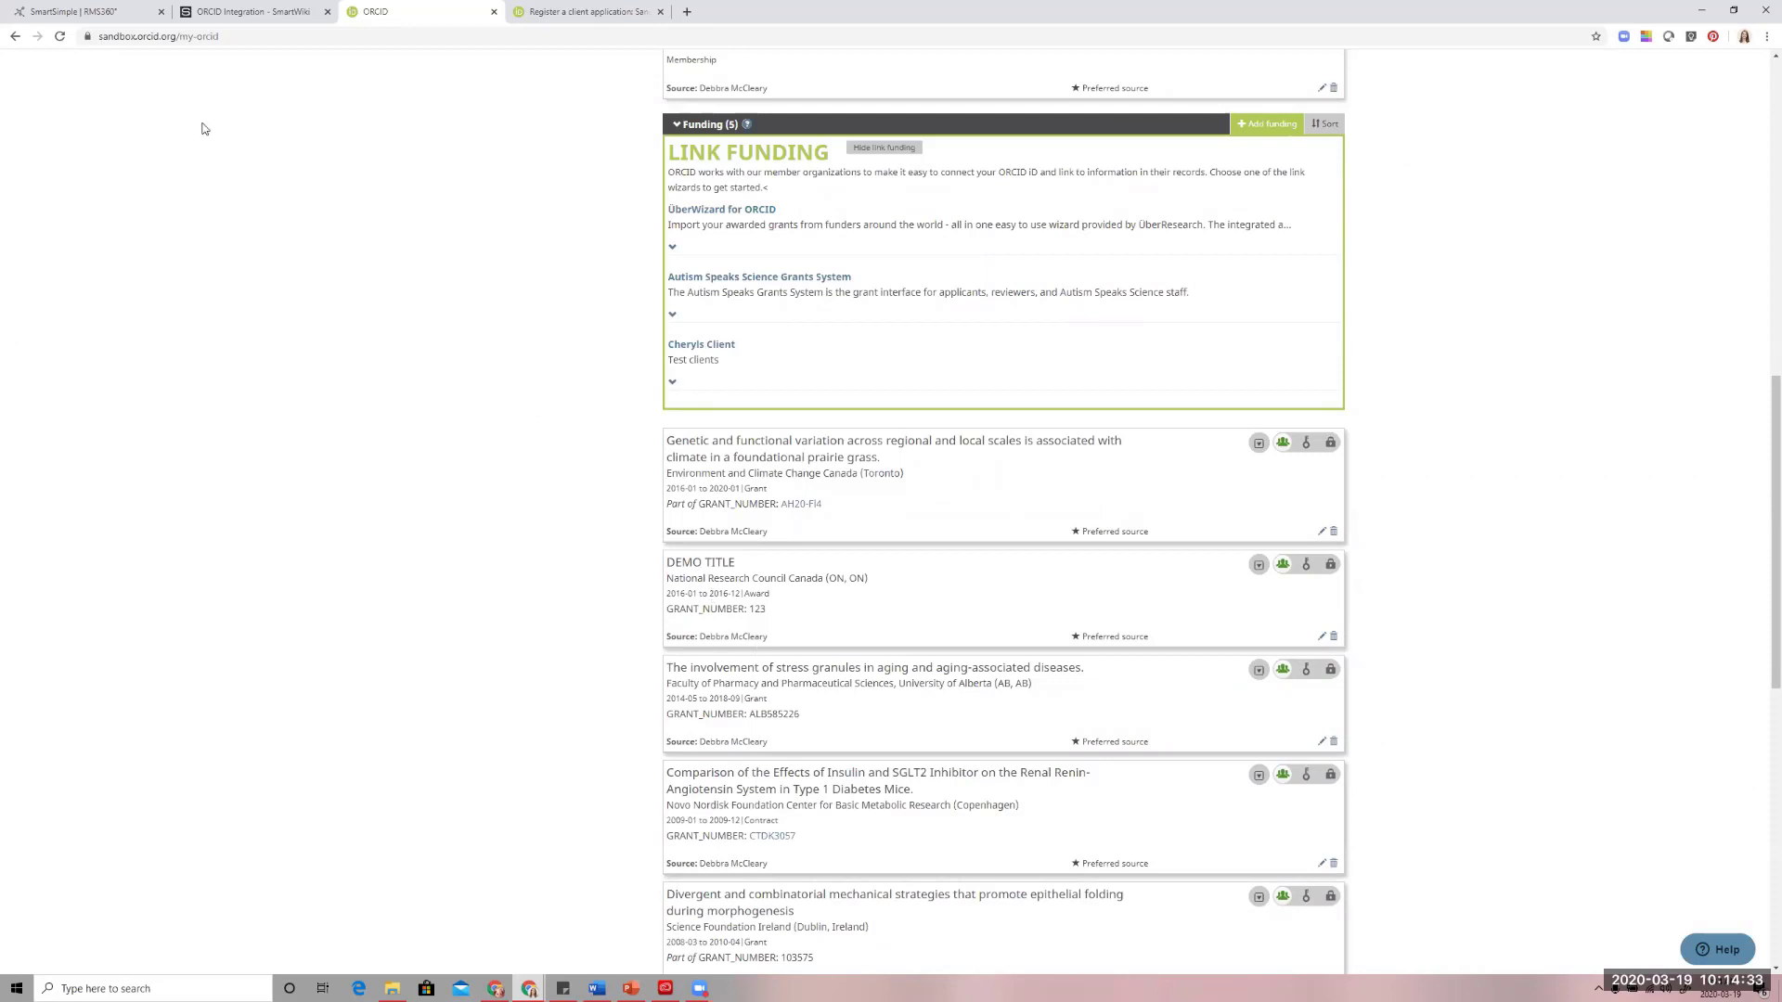
Switch to RMS360 and log in with the administrator's e-mail address and account password
click(136, 13)
click(518, 244)
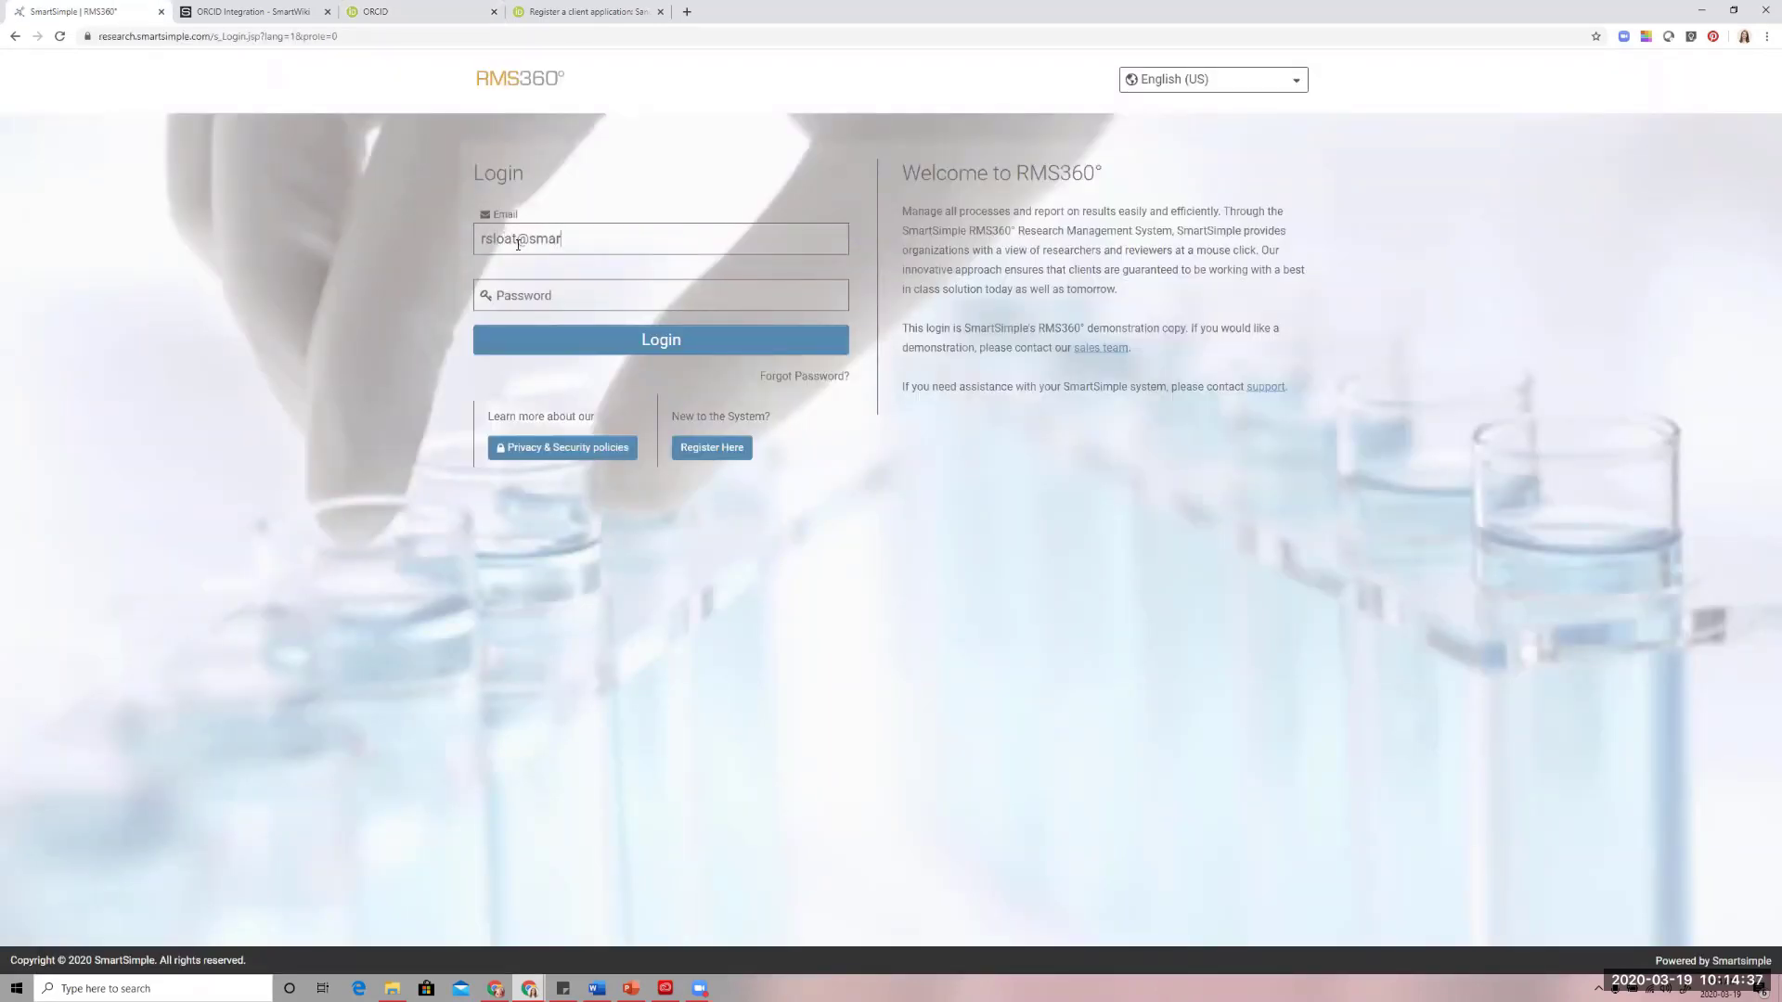
key(Tab)
text(•••••)
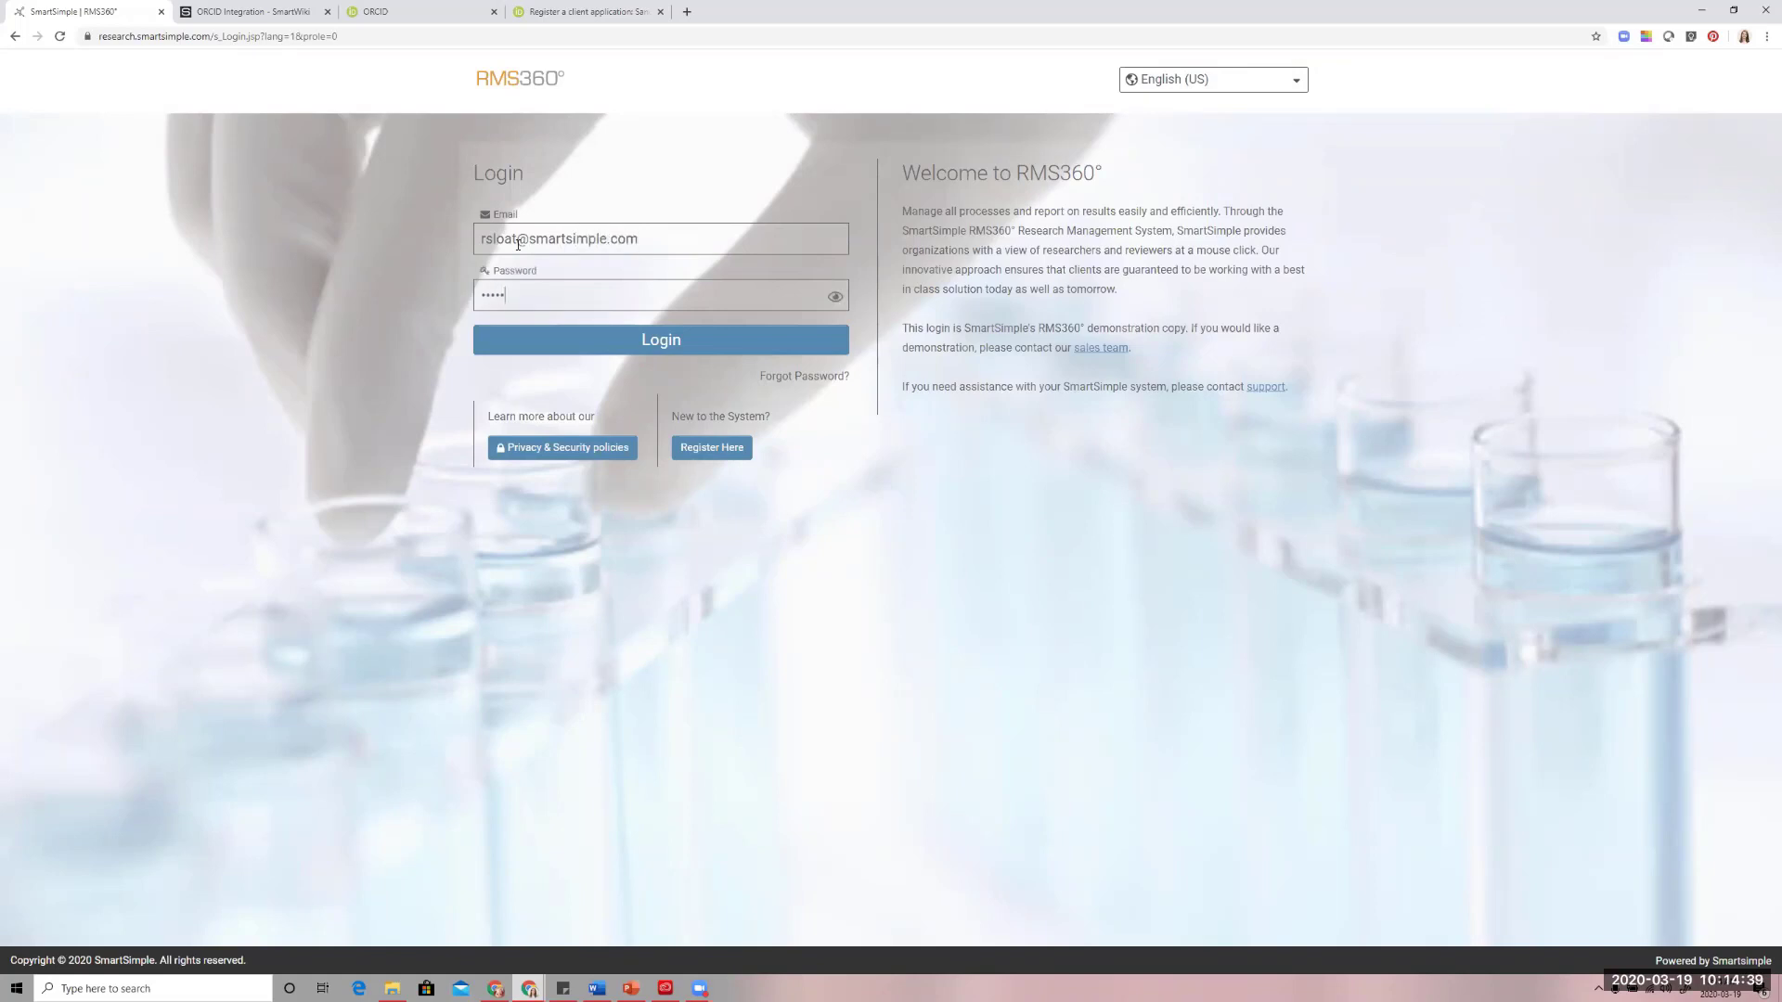
key(BackSpace)
key(BackSpace)
text(••••••••••••)
key(Return)
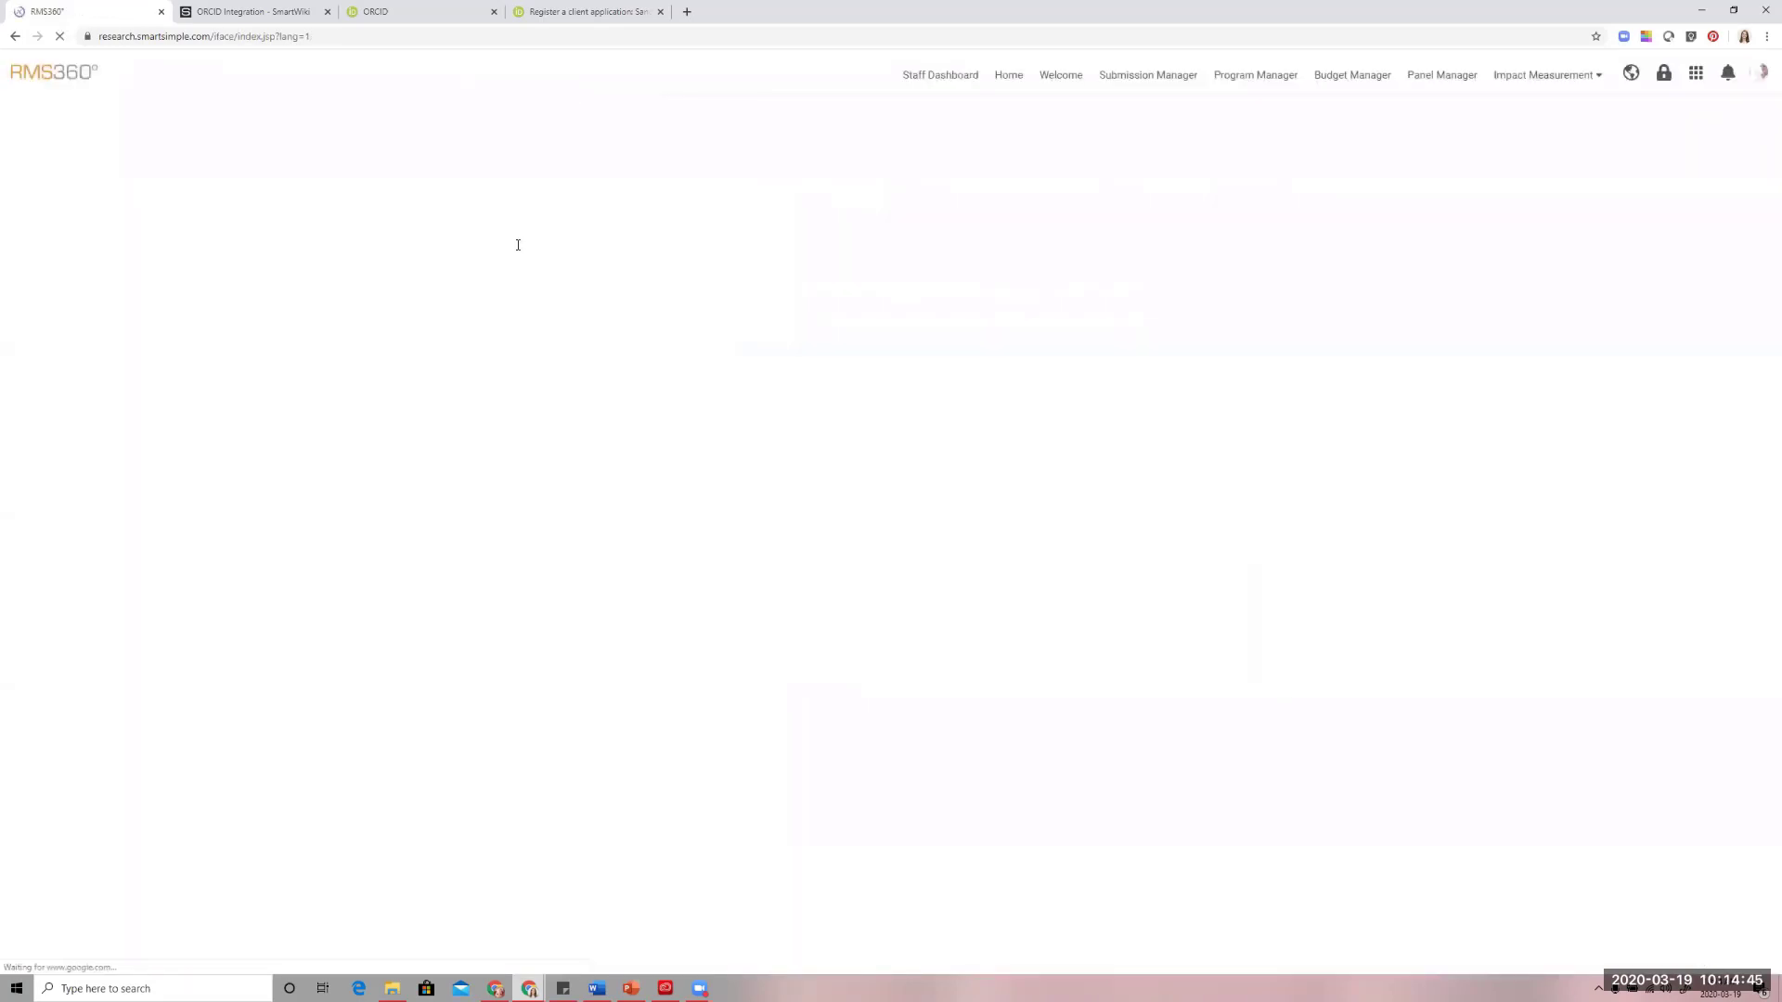
Open the researcher's profile from the People list and start an emulated session as that researcher
click(1695, 72)
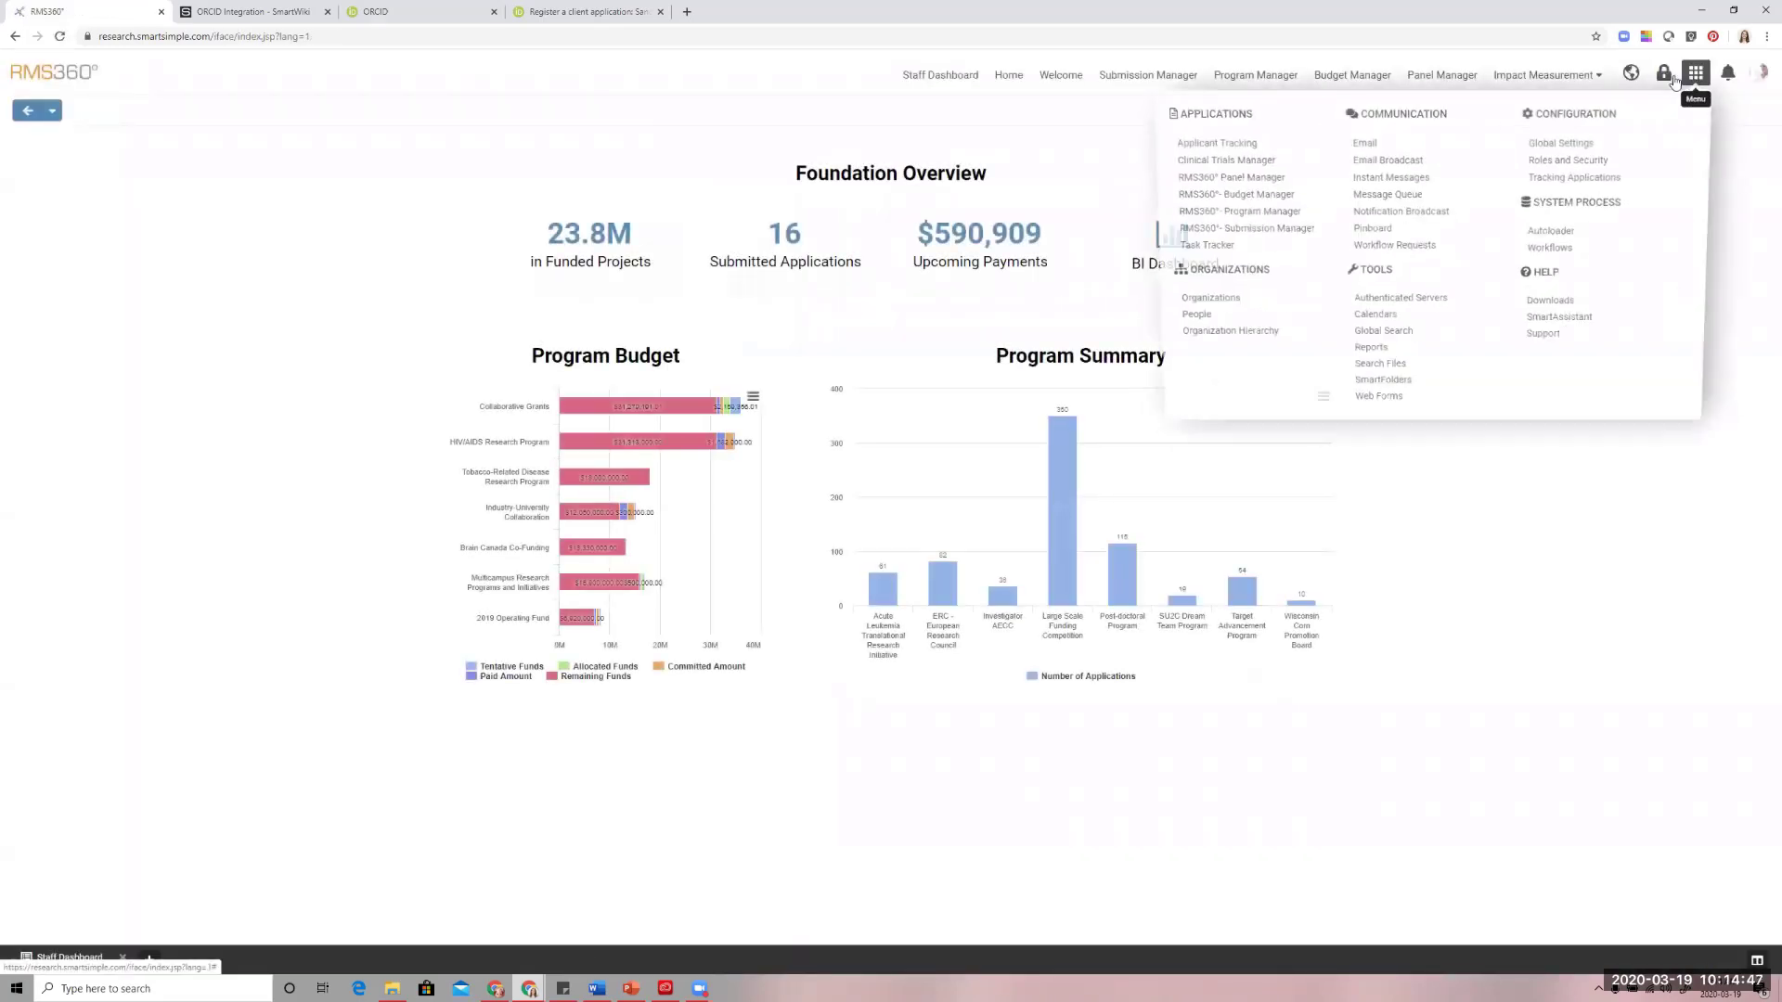
click(1194, 321)
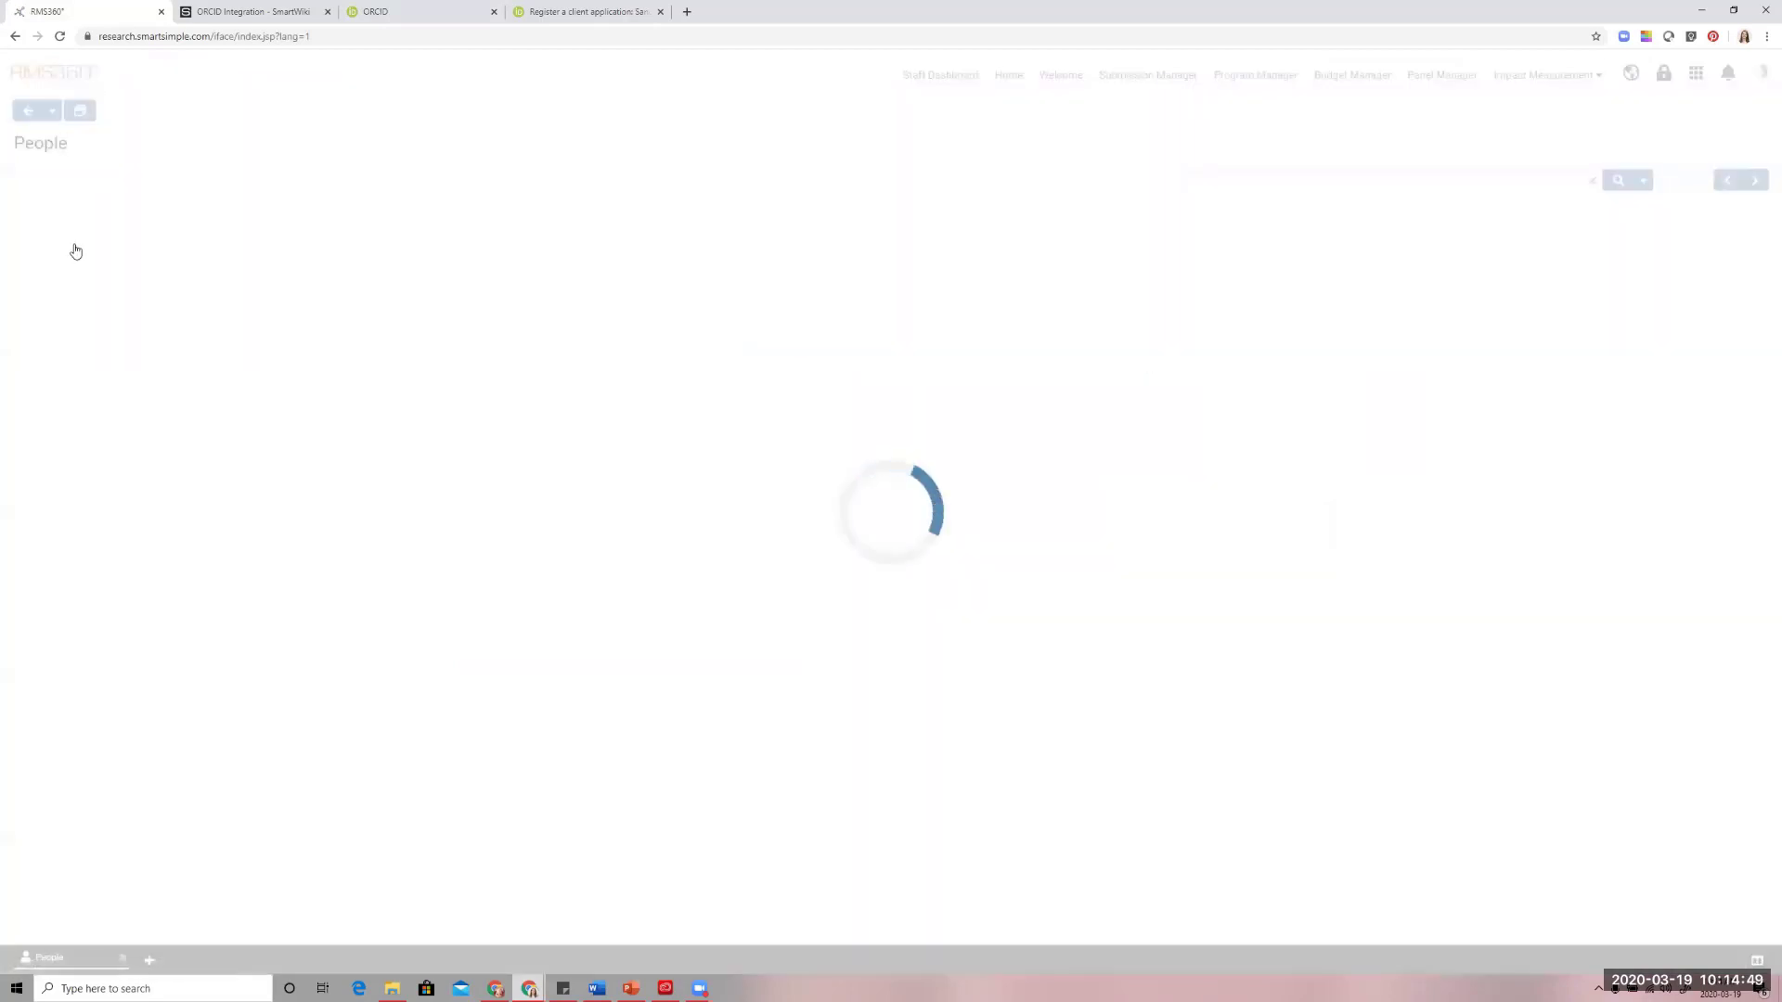
click(164, 255)
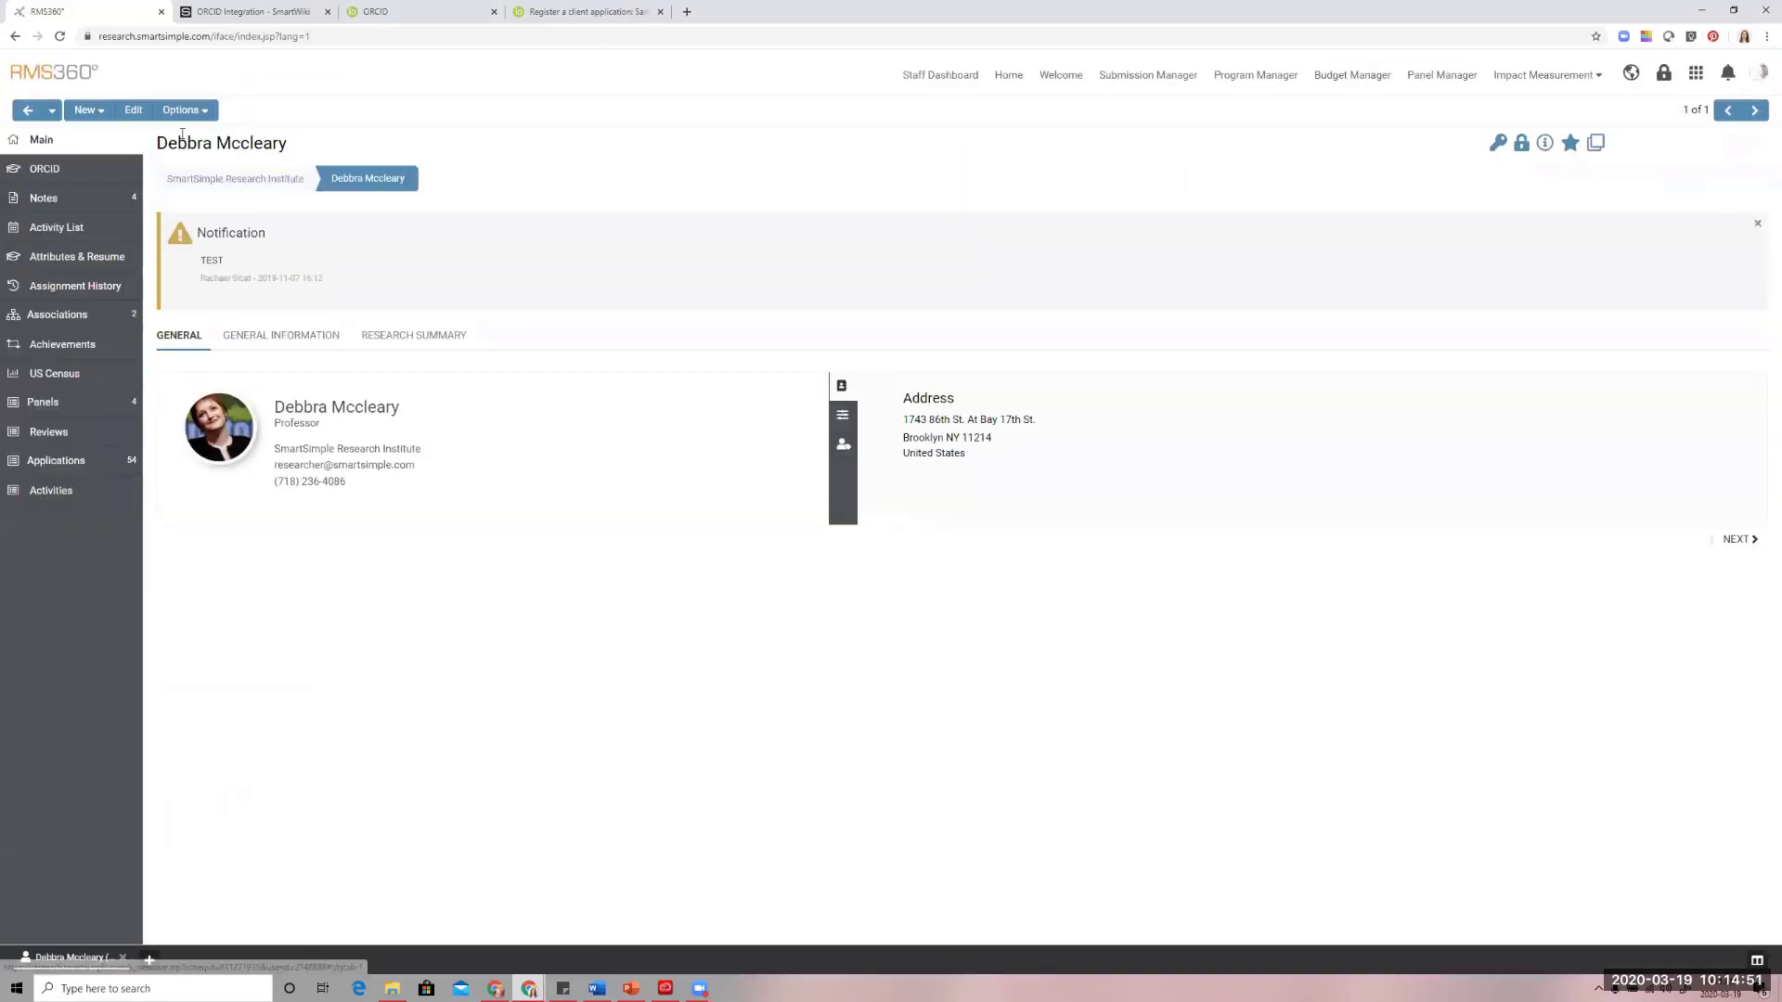
click(185, 109)
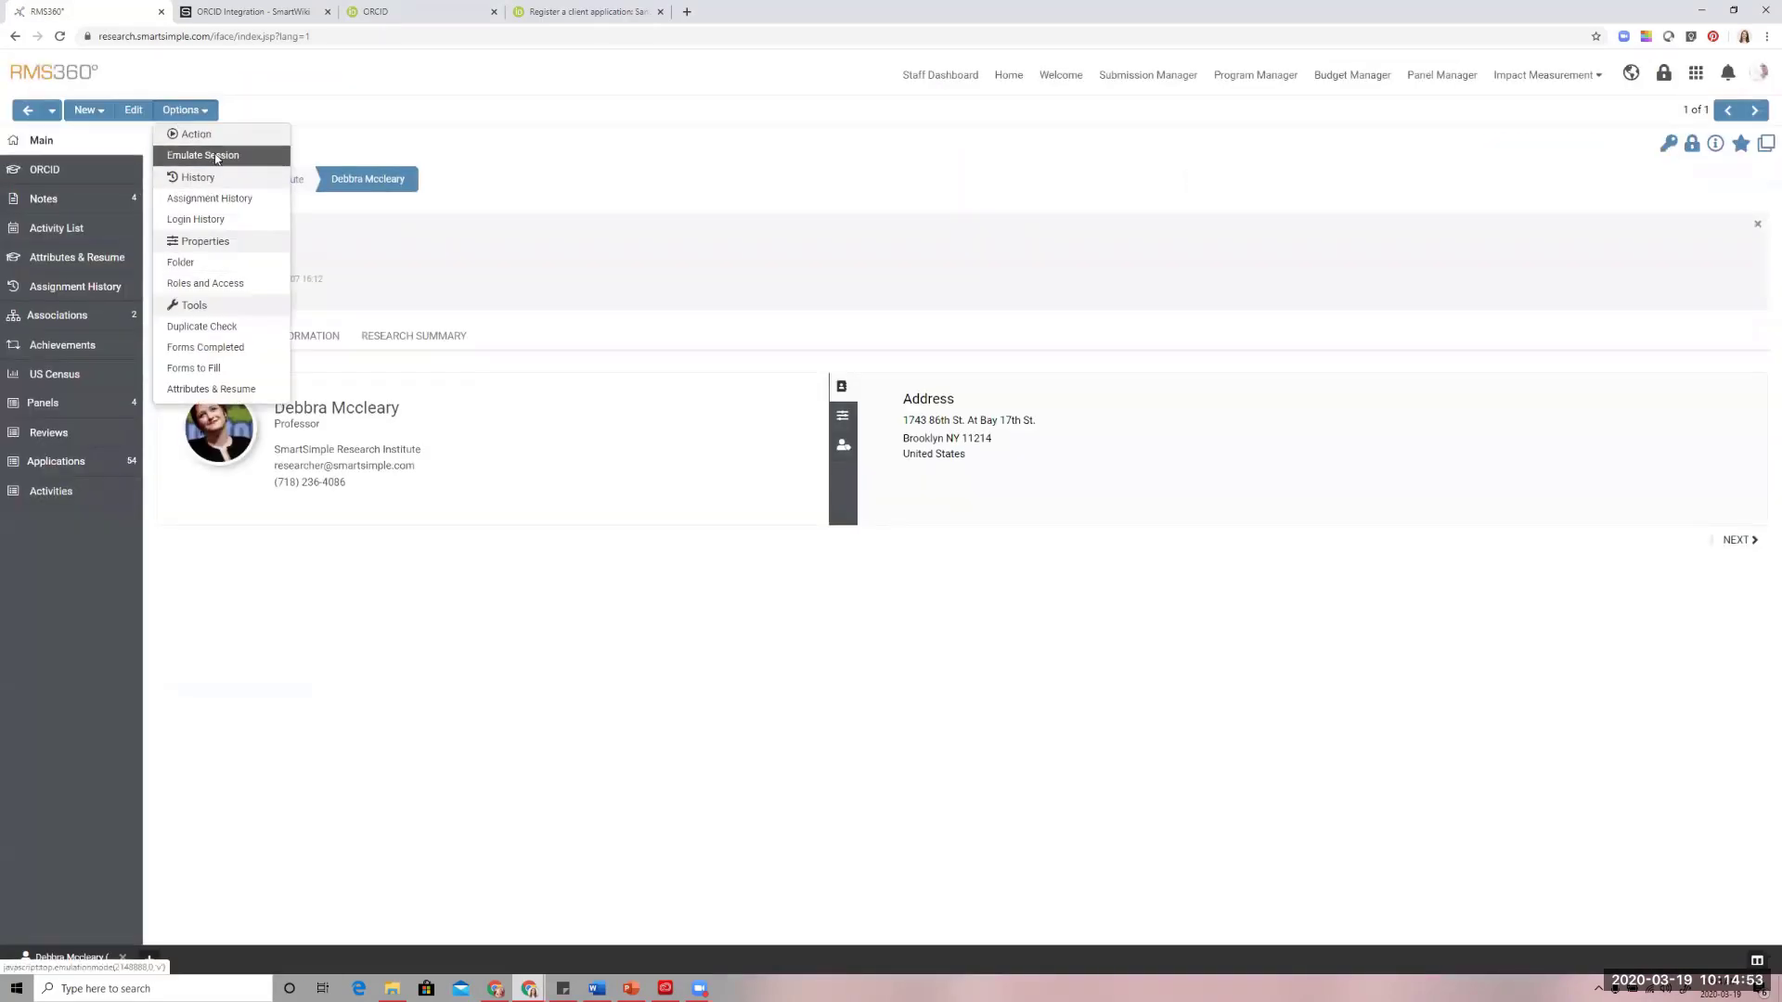
click(210, 155)
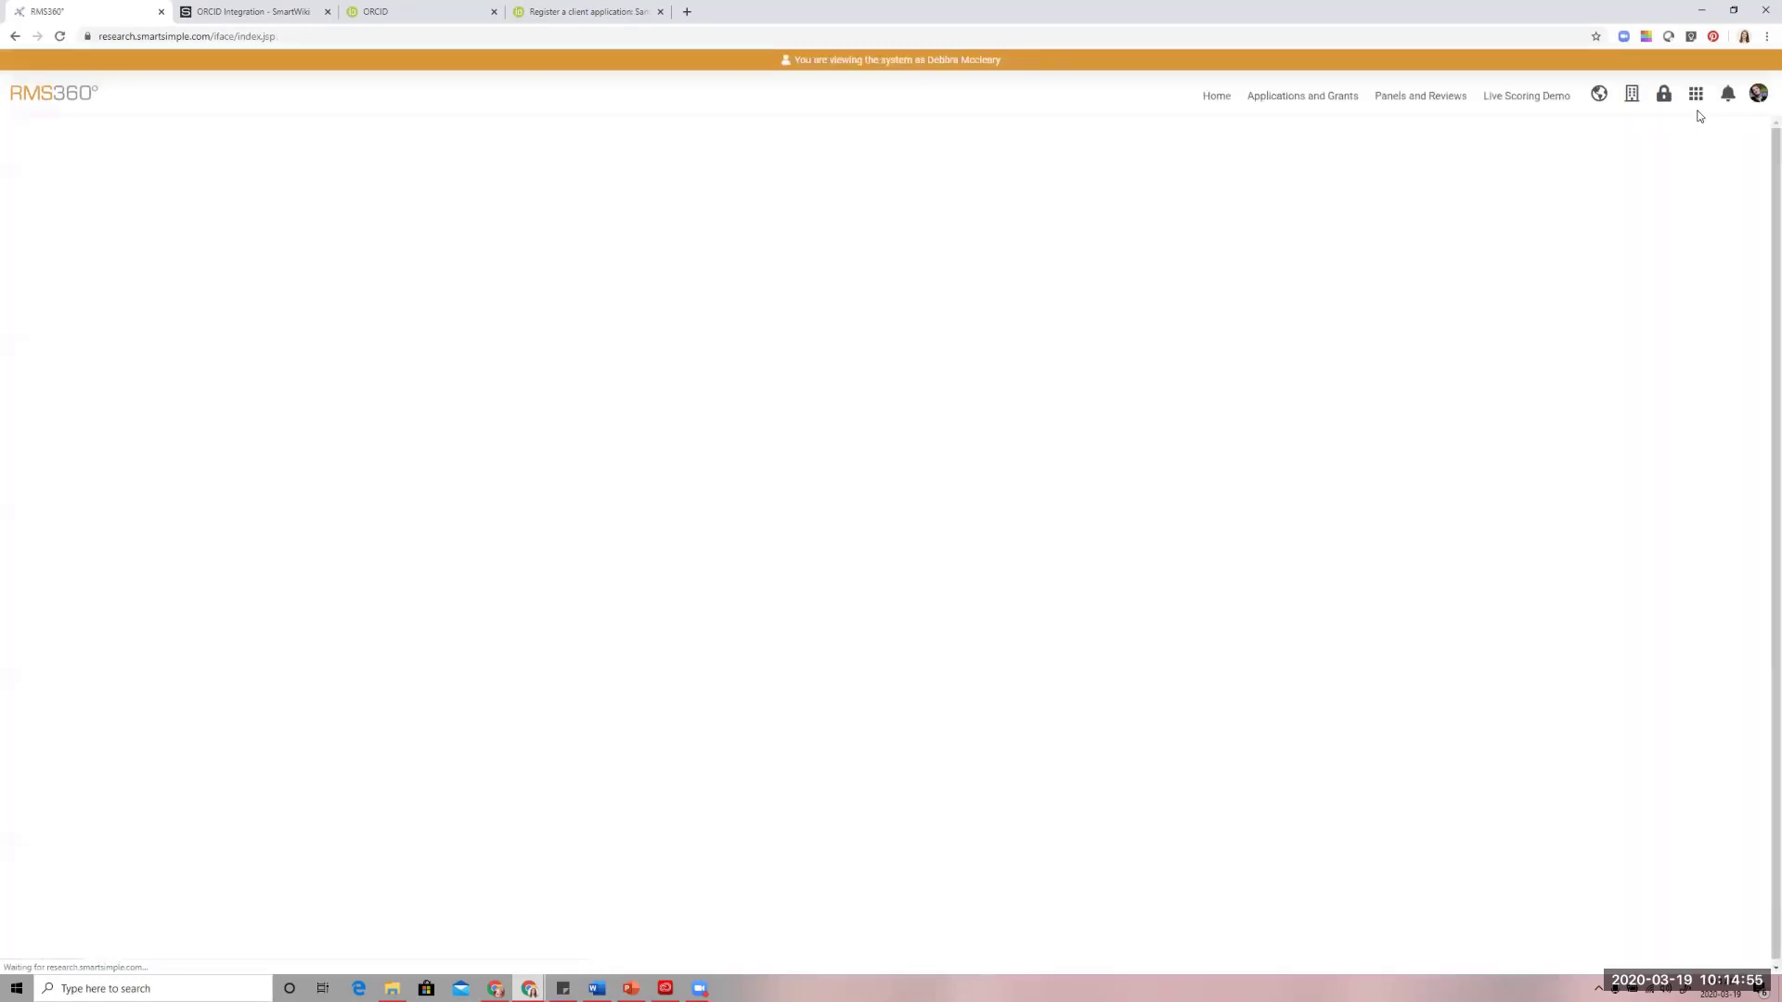
Open the emulated researcher's own profile and switch it to edit mode
click(1758, 95)
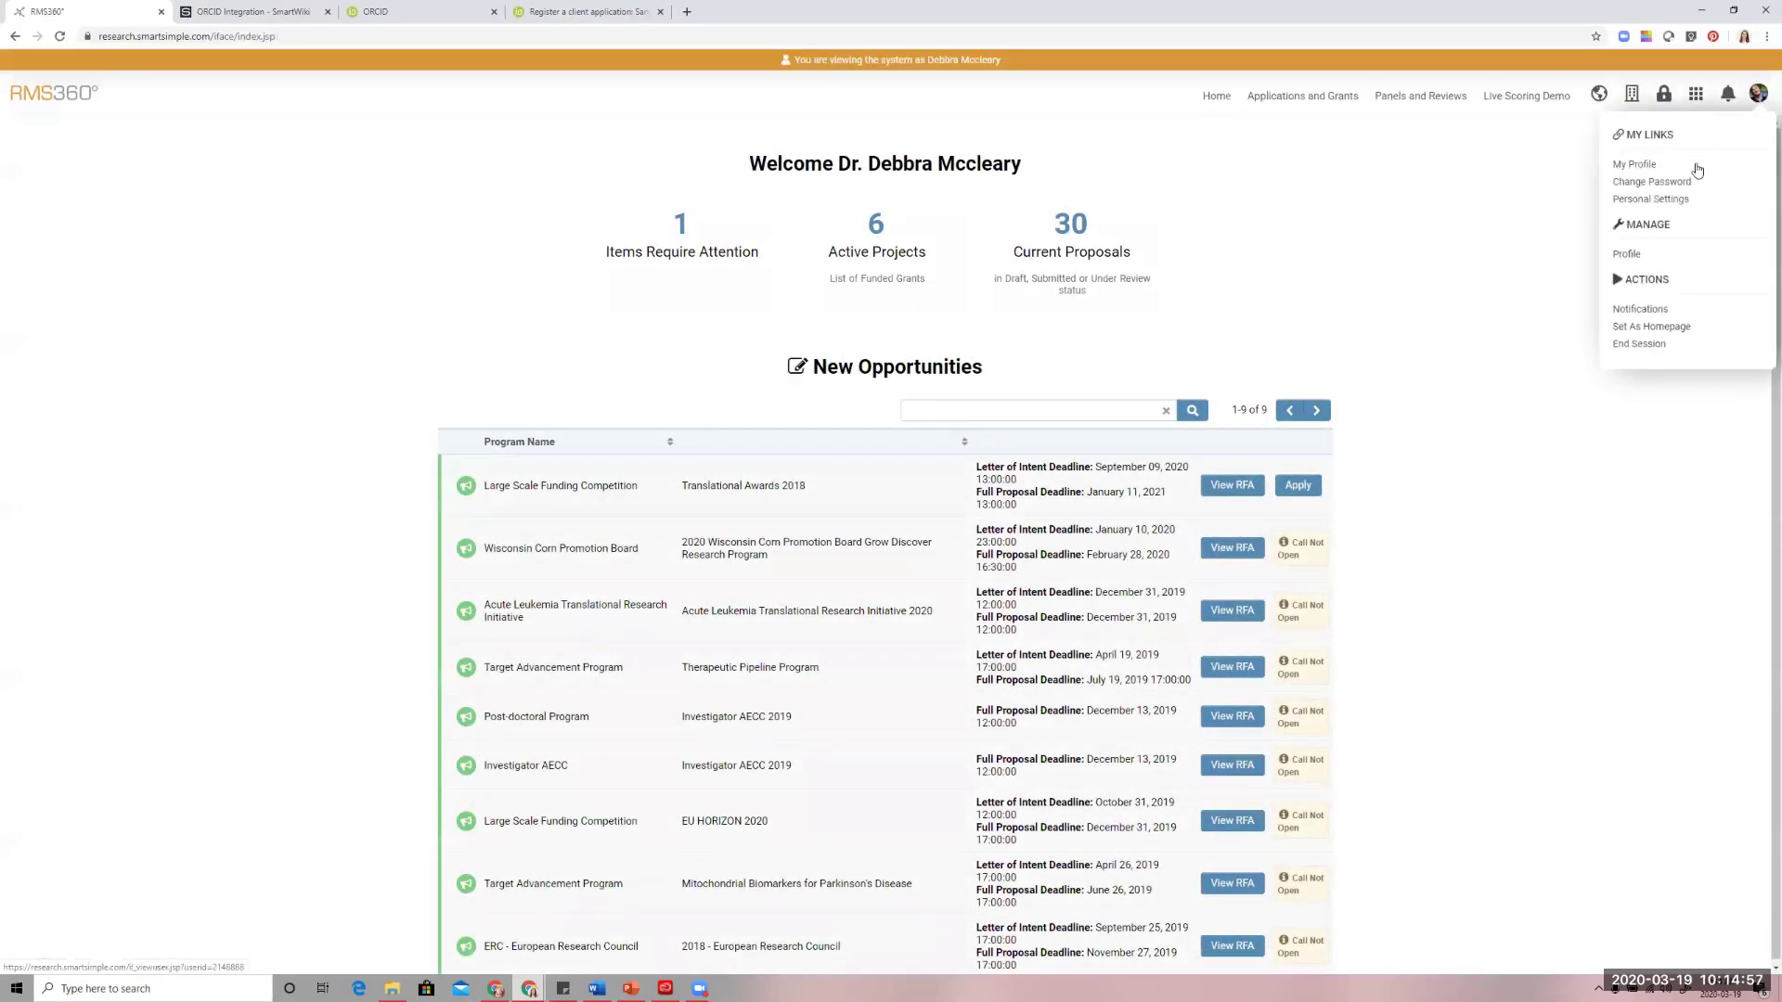
click(1647, 167)
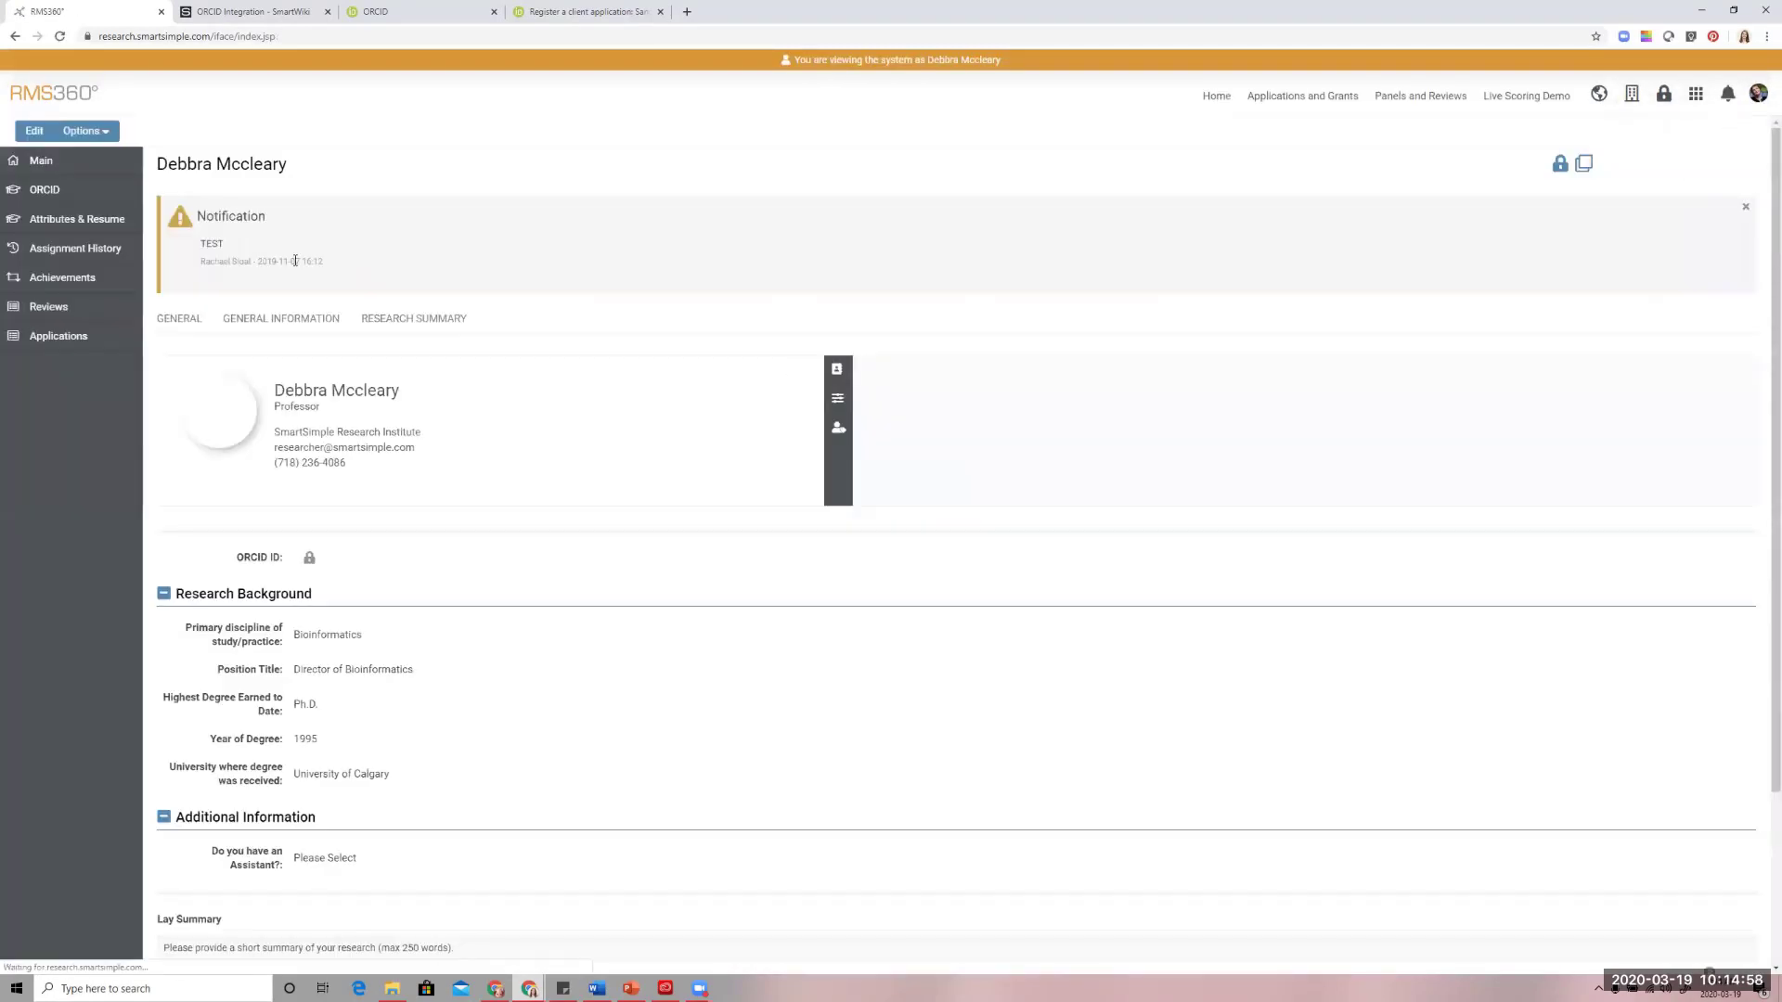
click(34, 131)
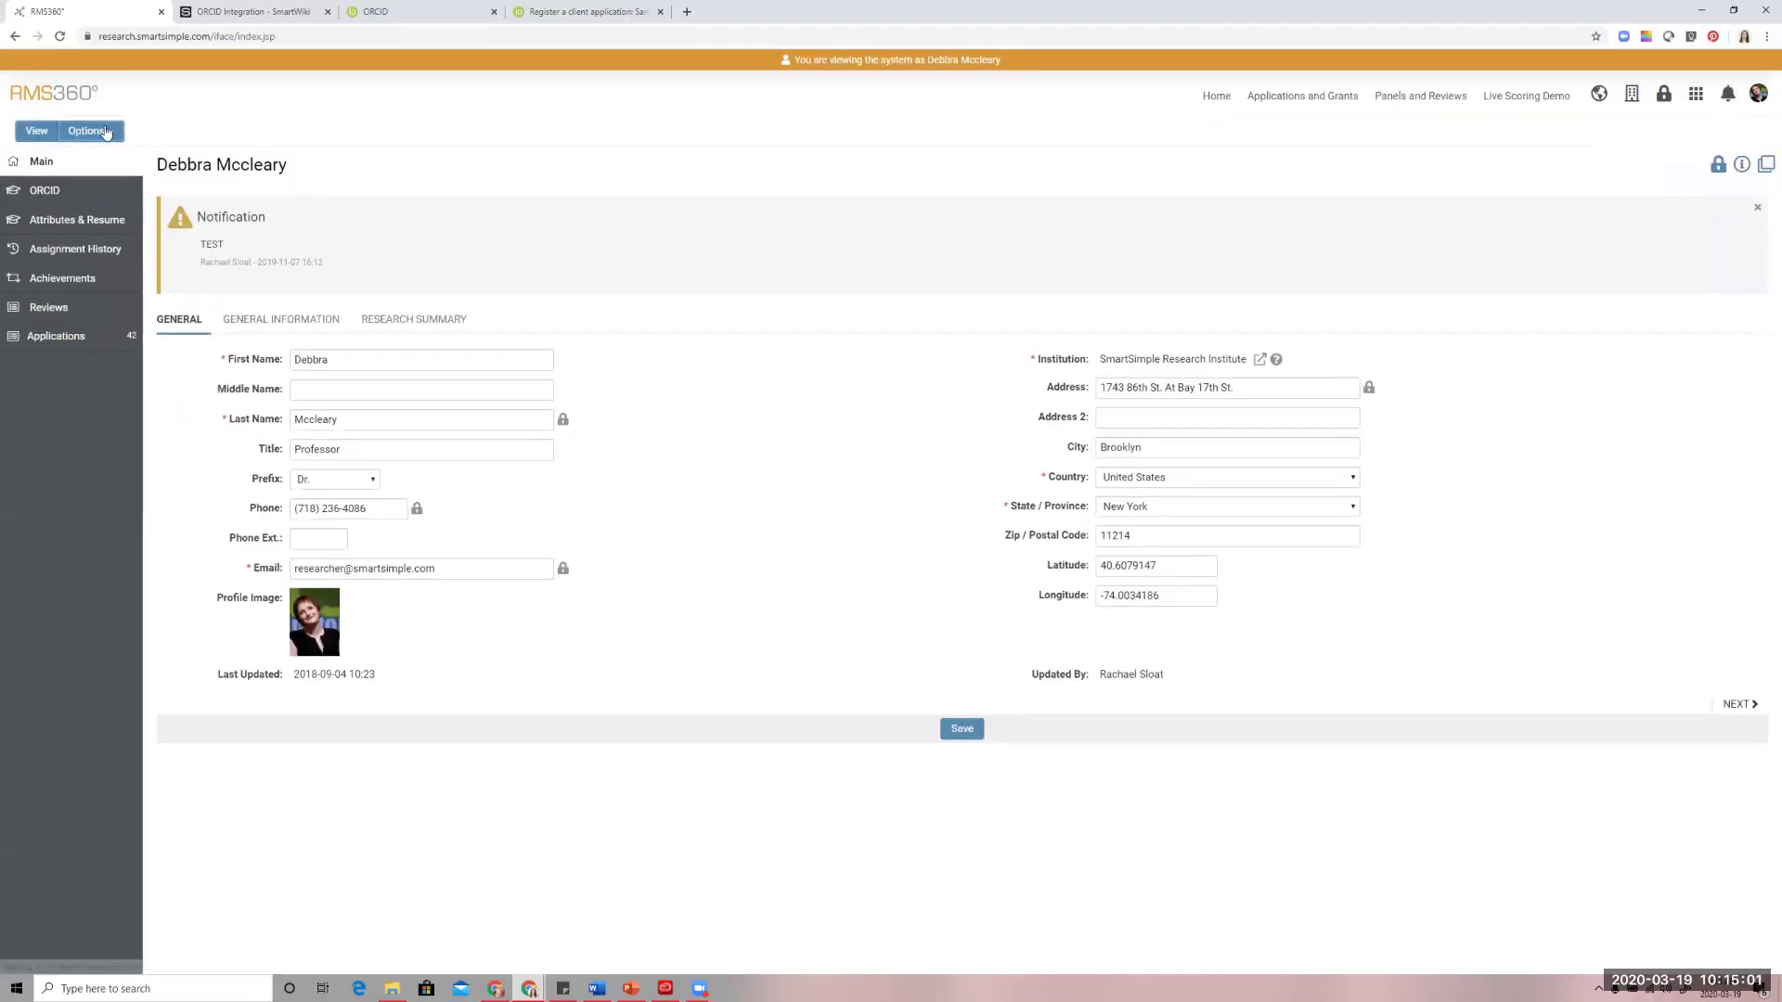
Import the profile data from ORCID for the linked ORCID ID, close the authorization window and try to save the profile
click(104, 133)
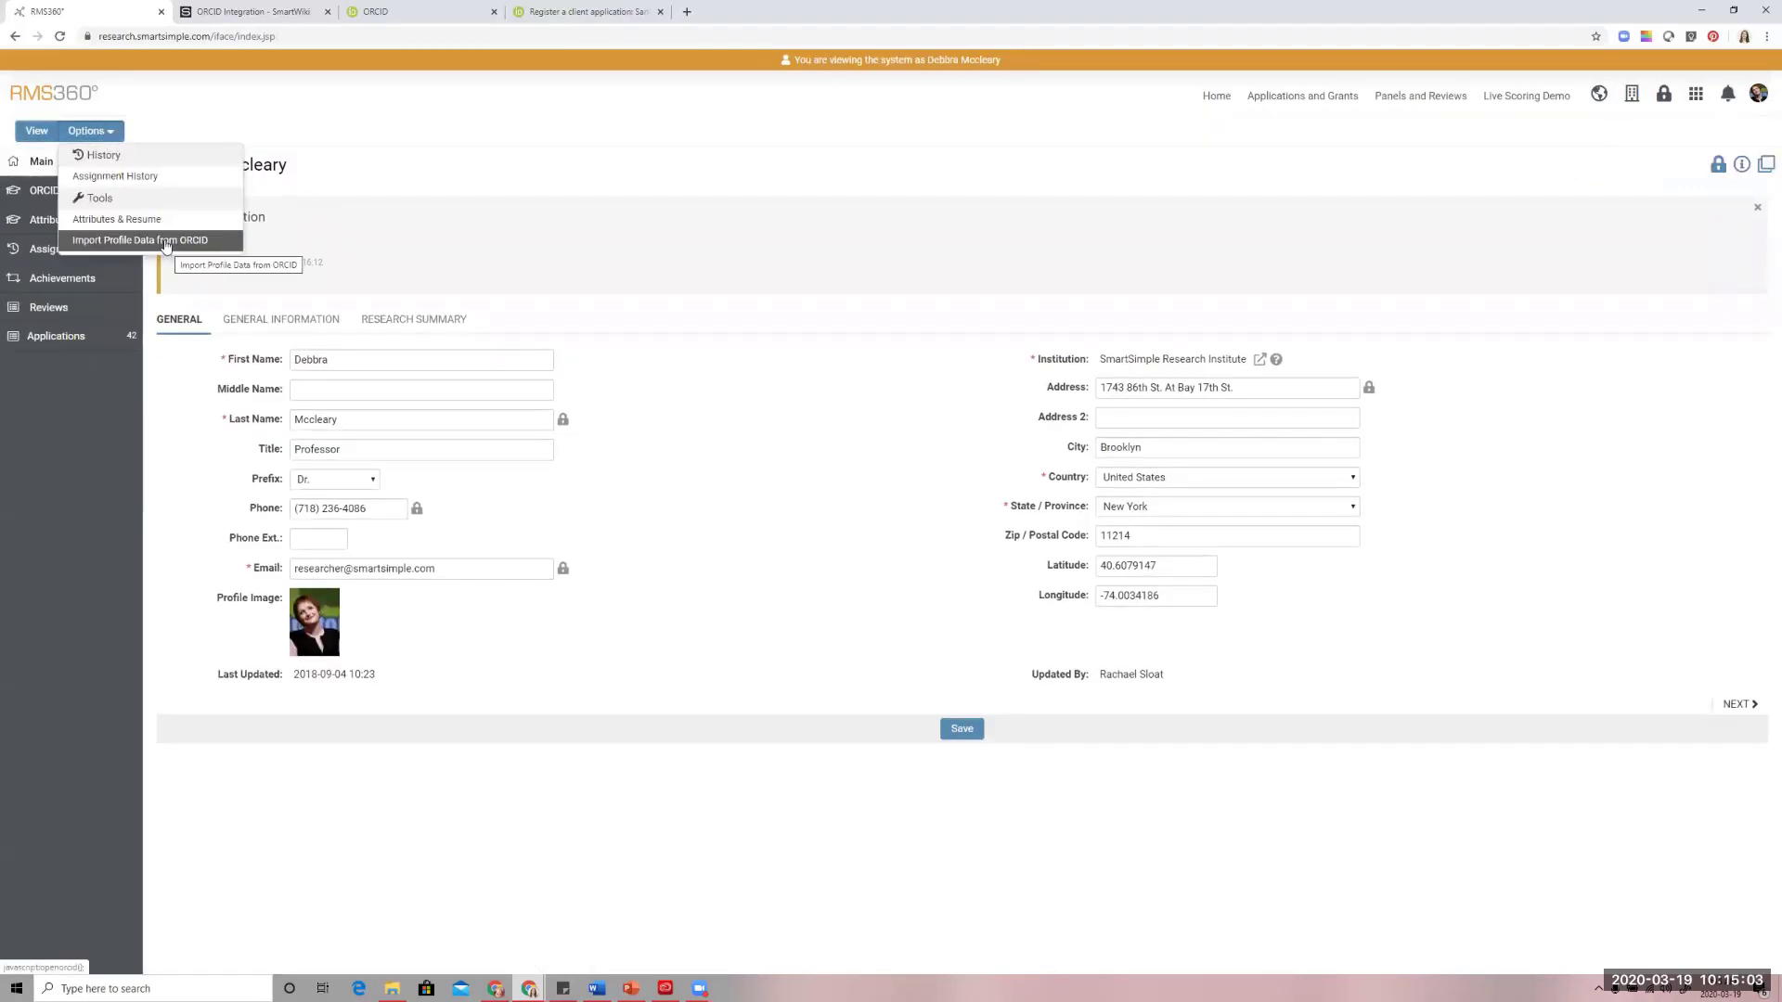
click(173, 240)
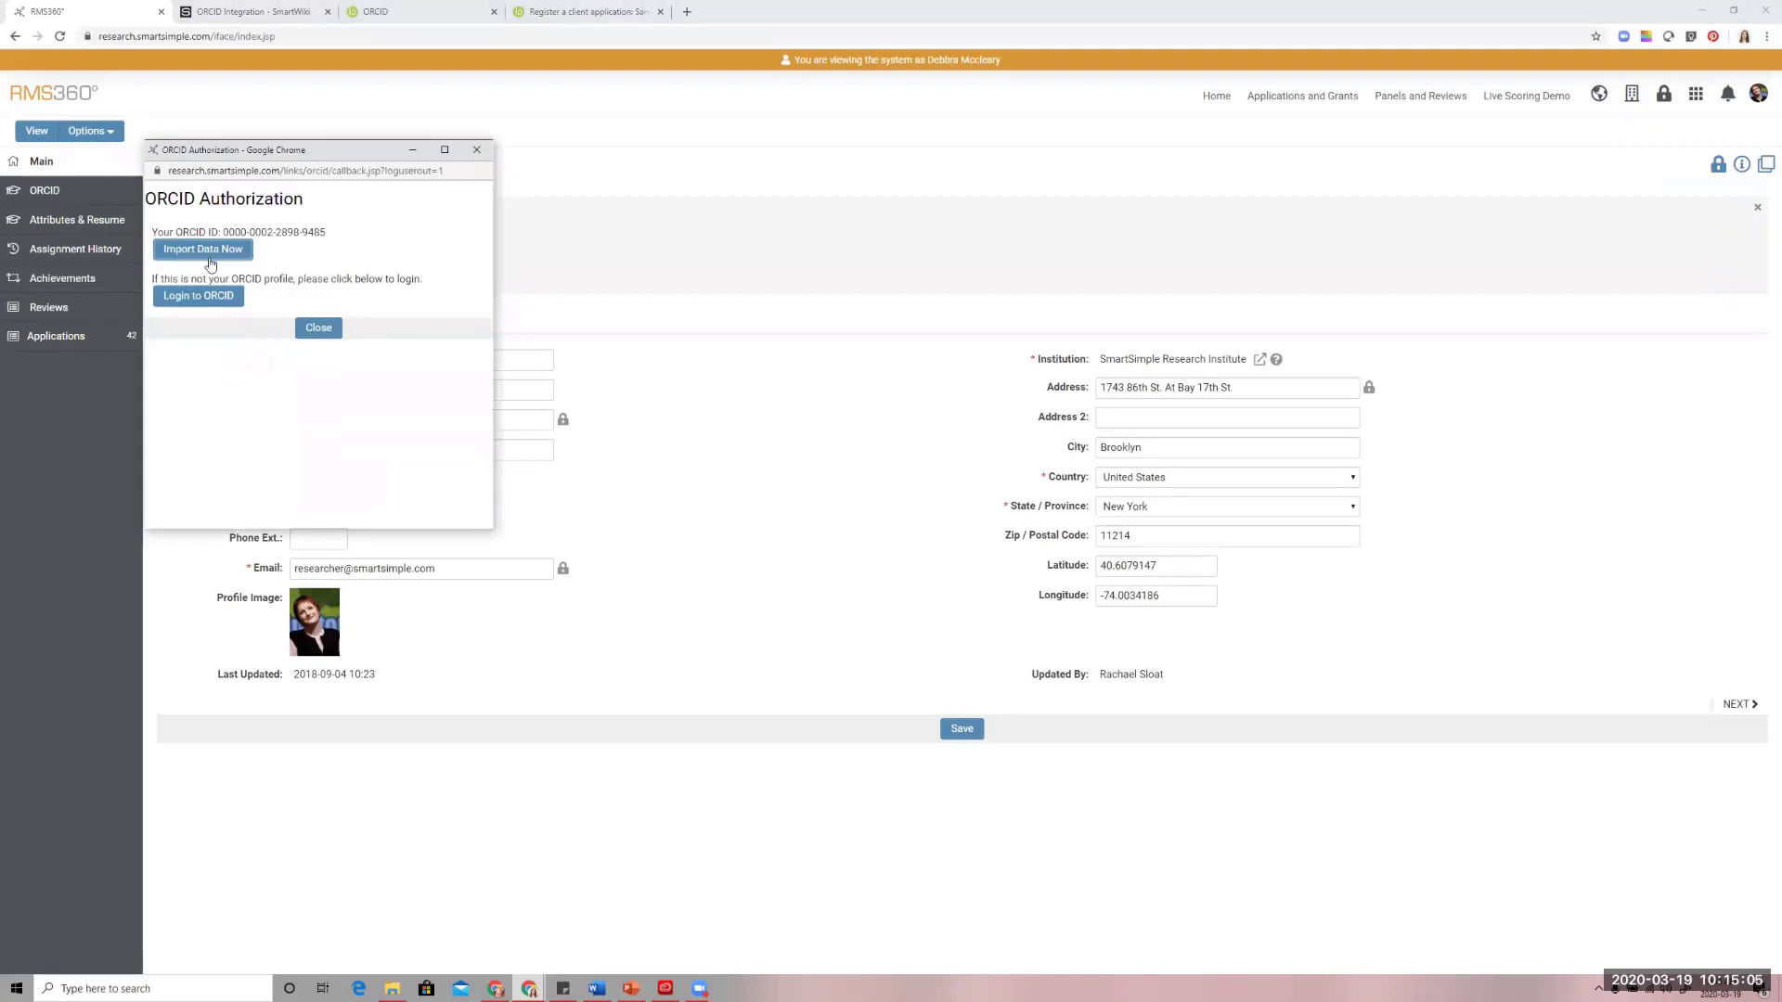
click(209, 257)
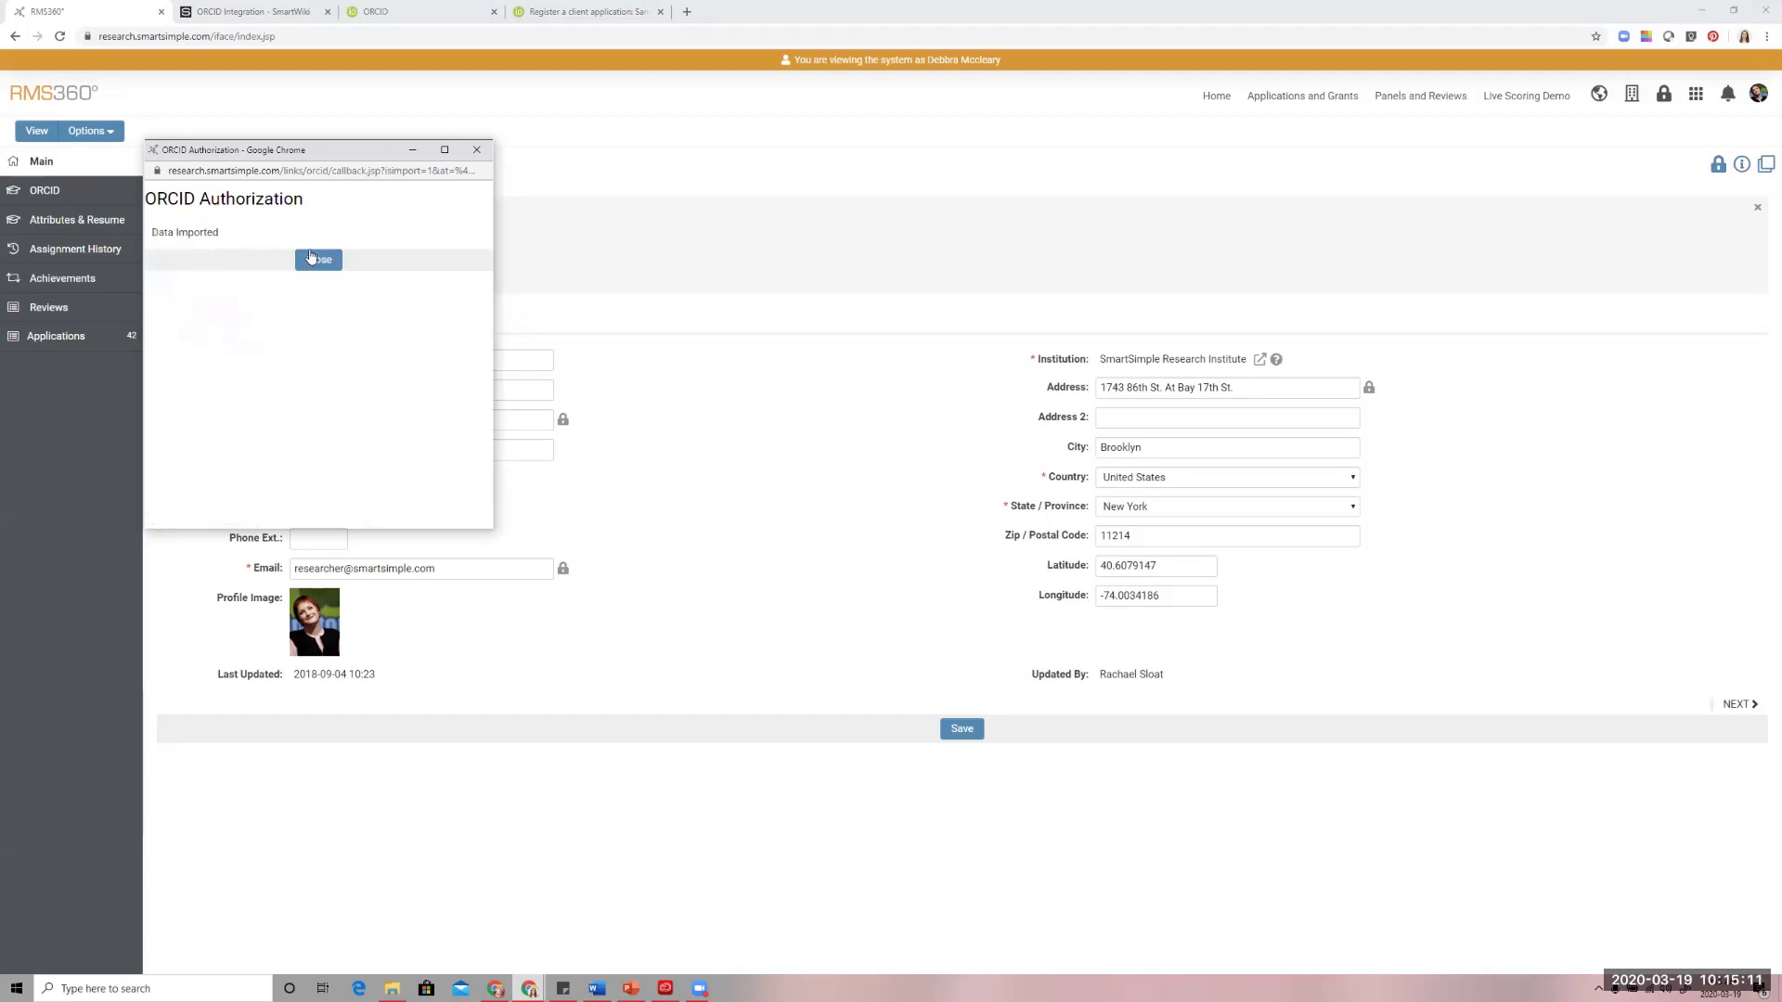
click(314, 263)
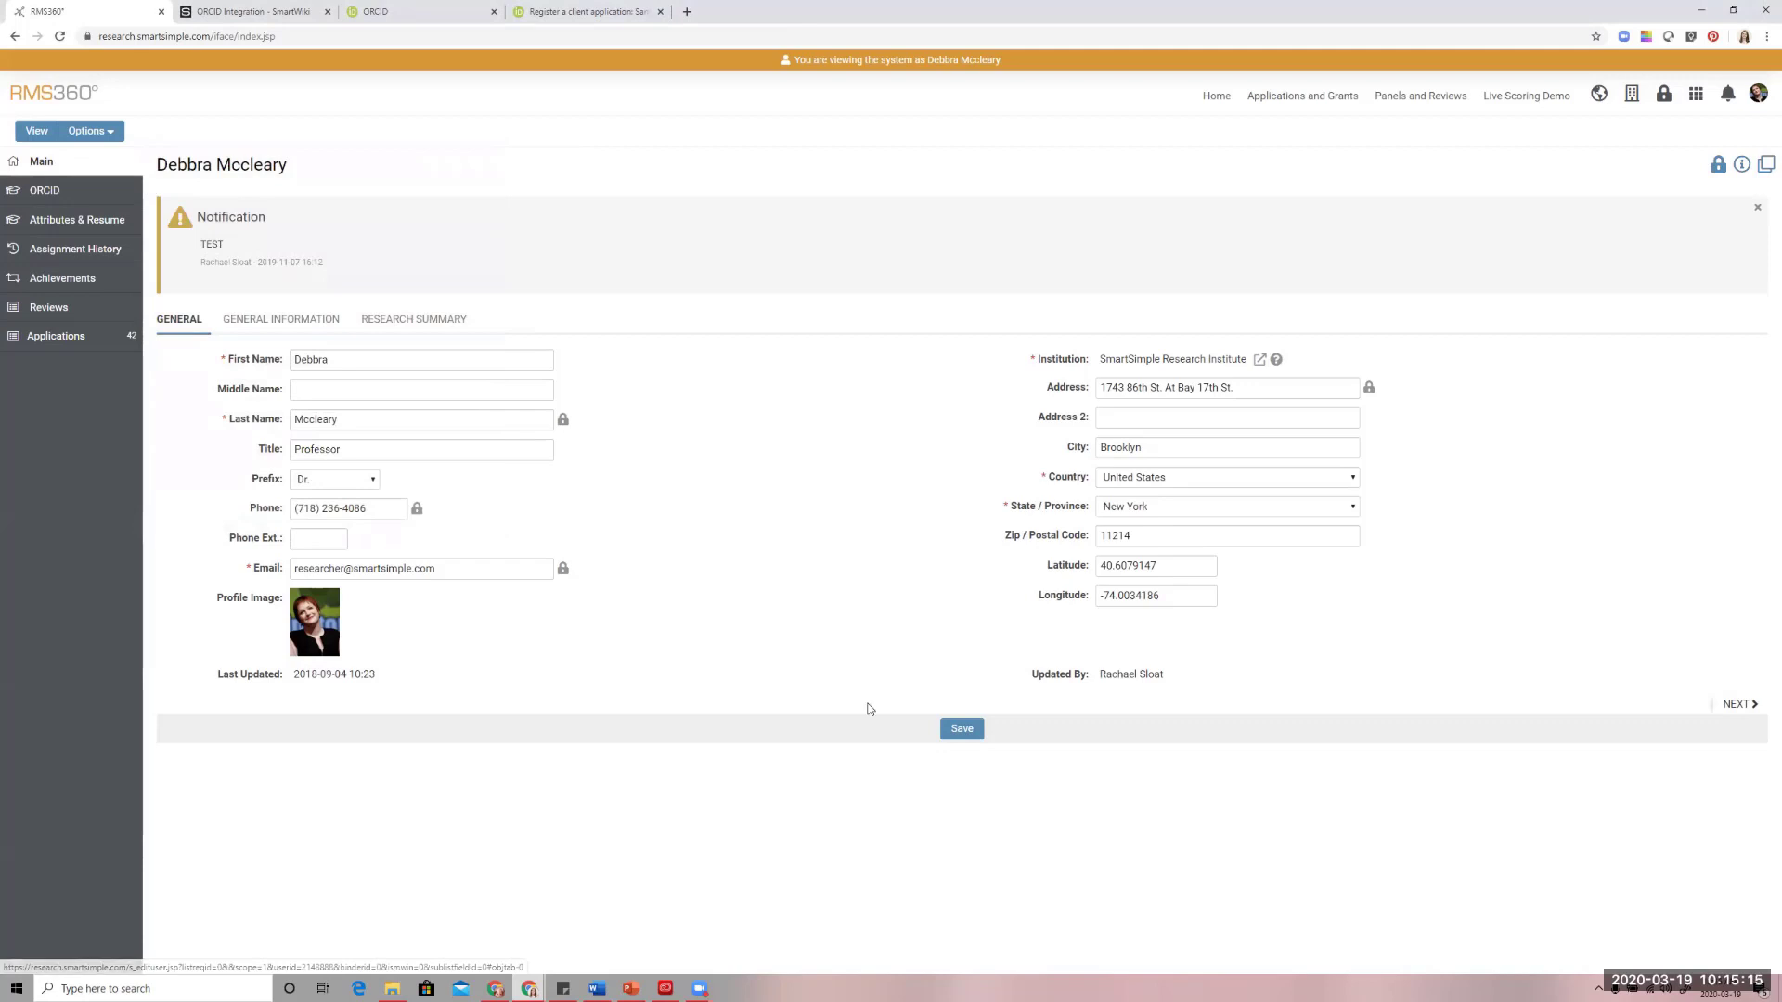
click(956, 729)
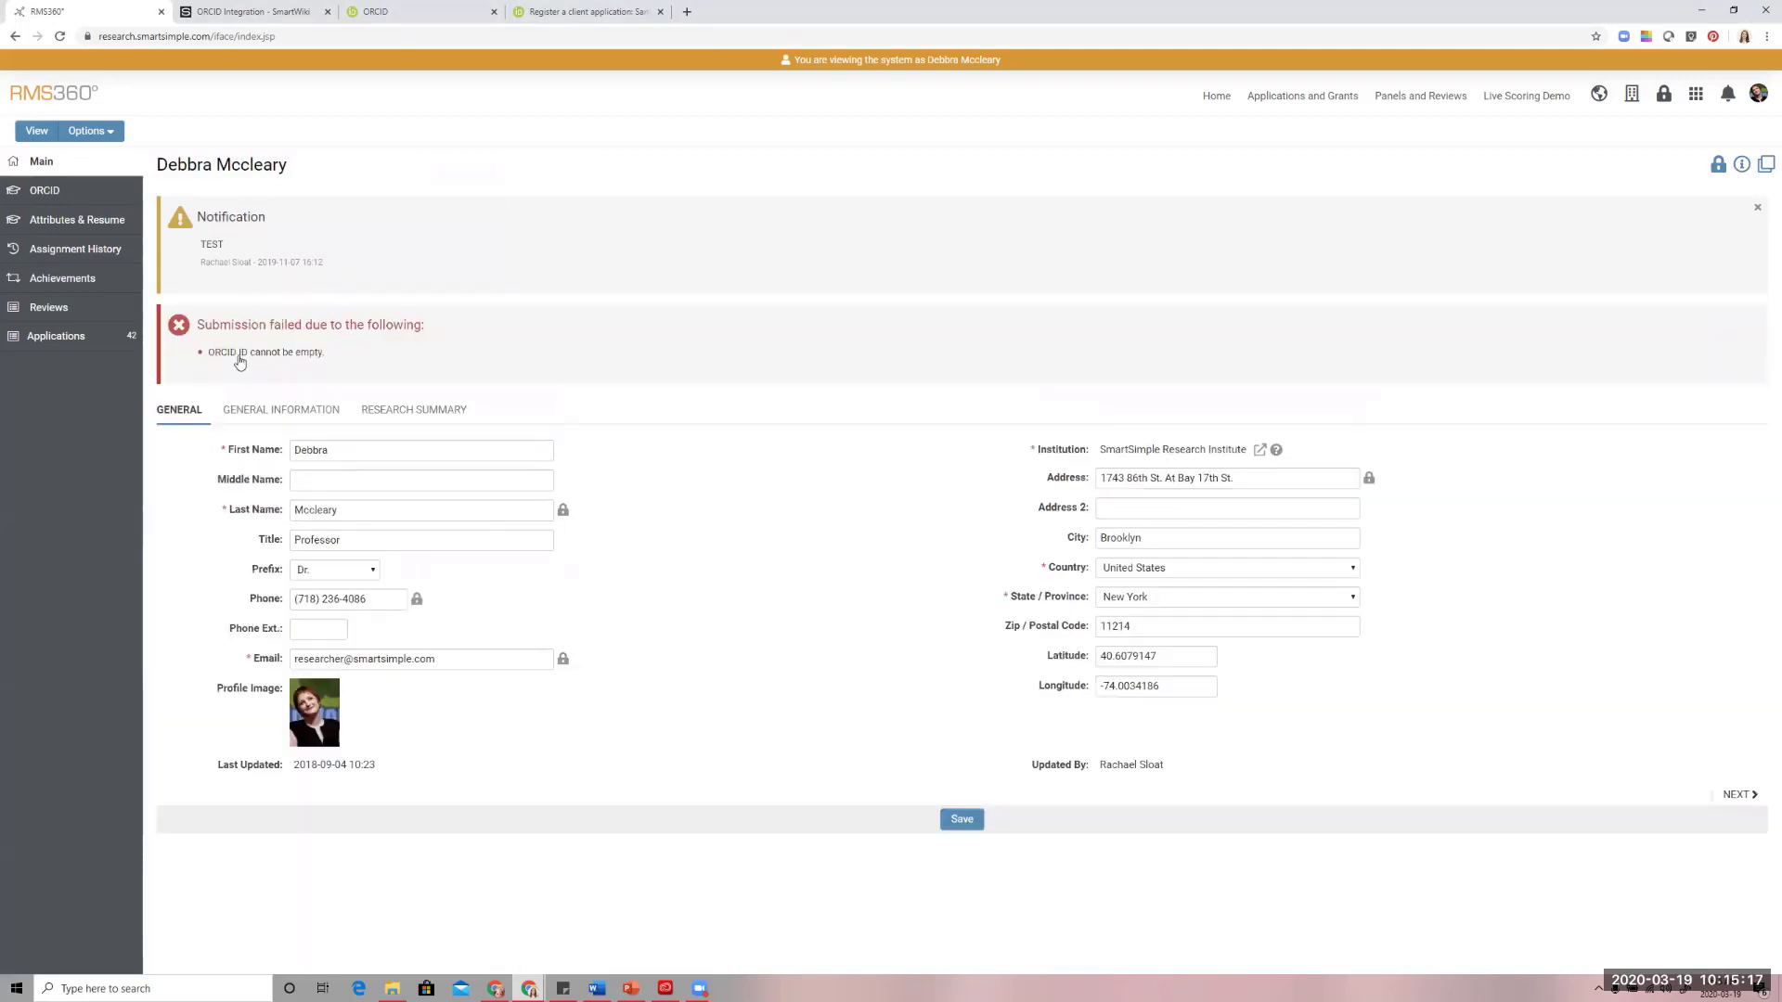
Examine the funding chart and the funding and works tables in the profile's ORCID Charts, and return to the presentation's Q&A slide
click(42, 193)
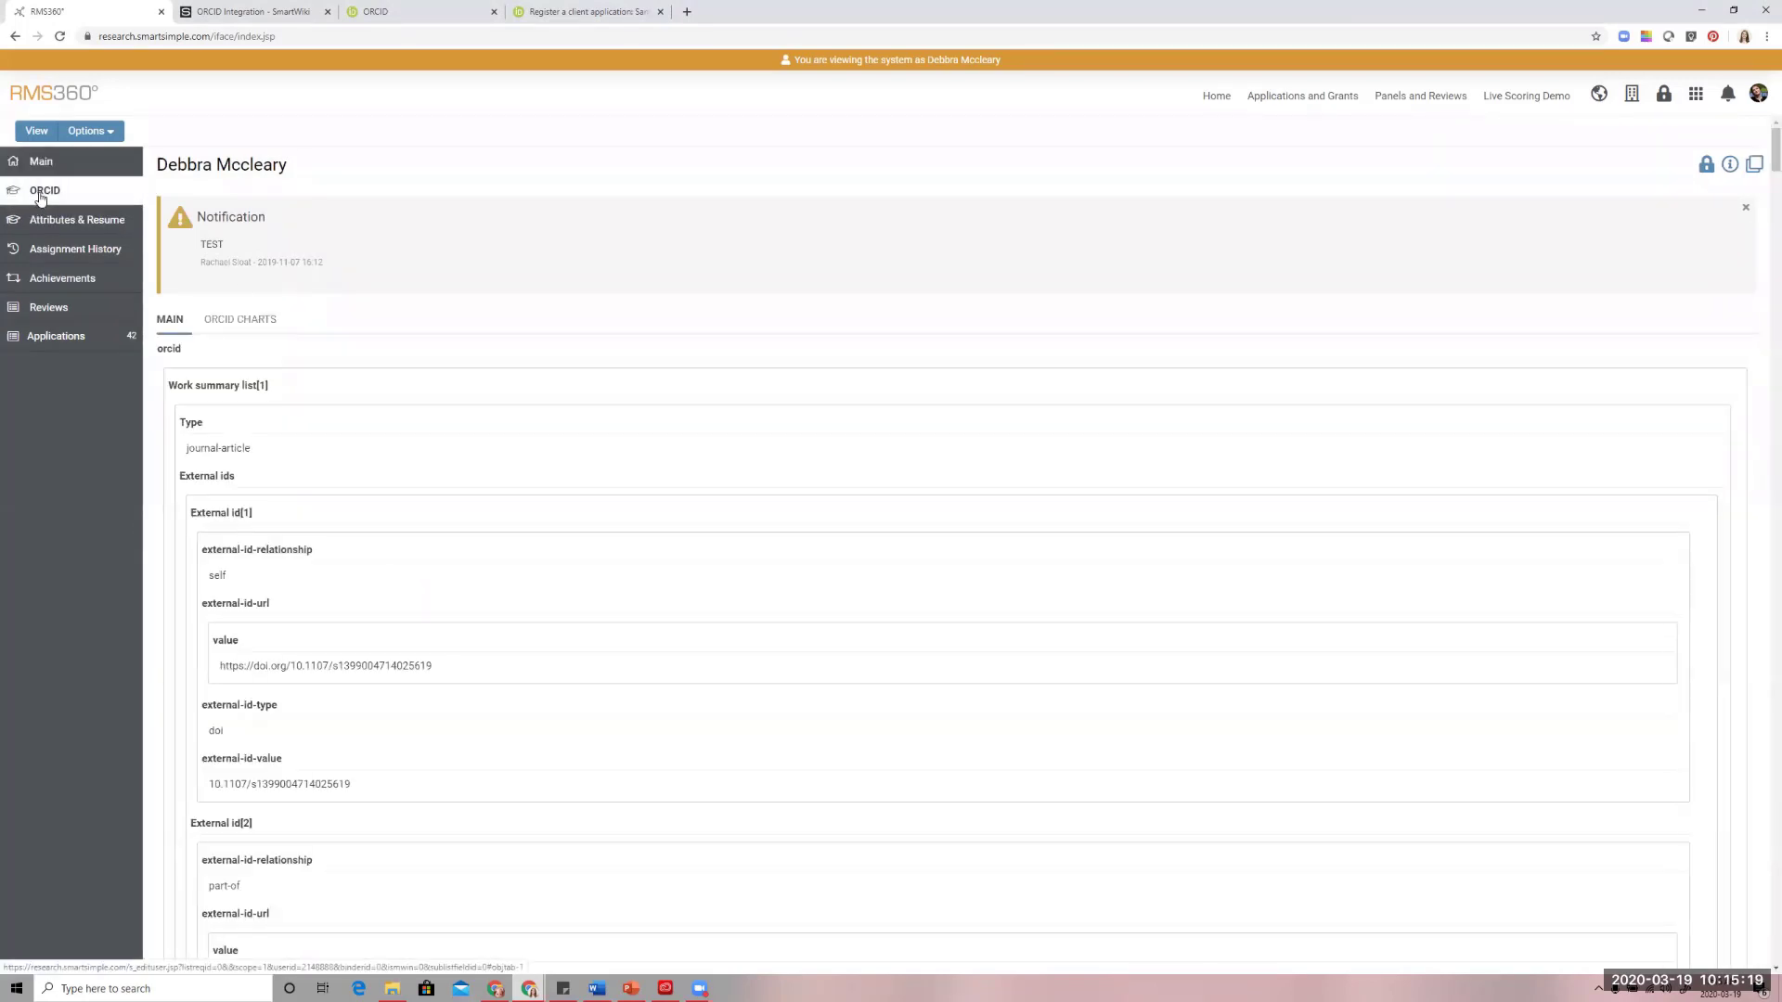
click(253, 329)
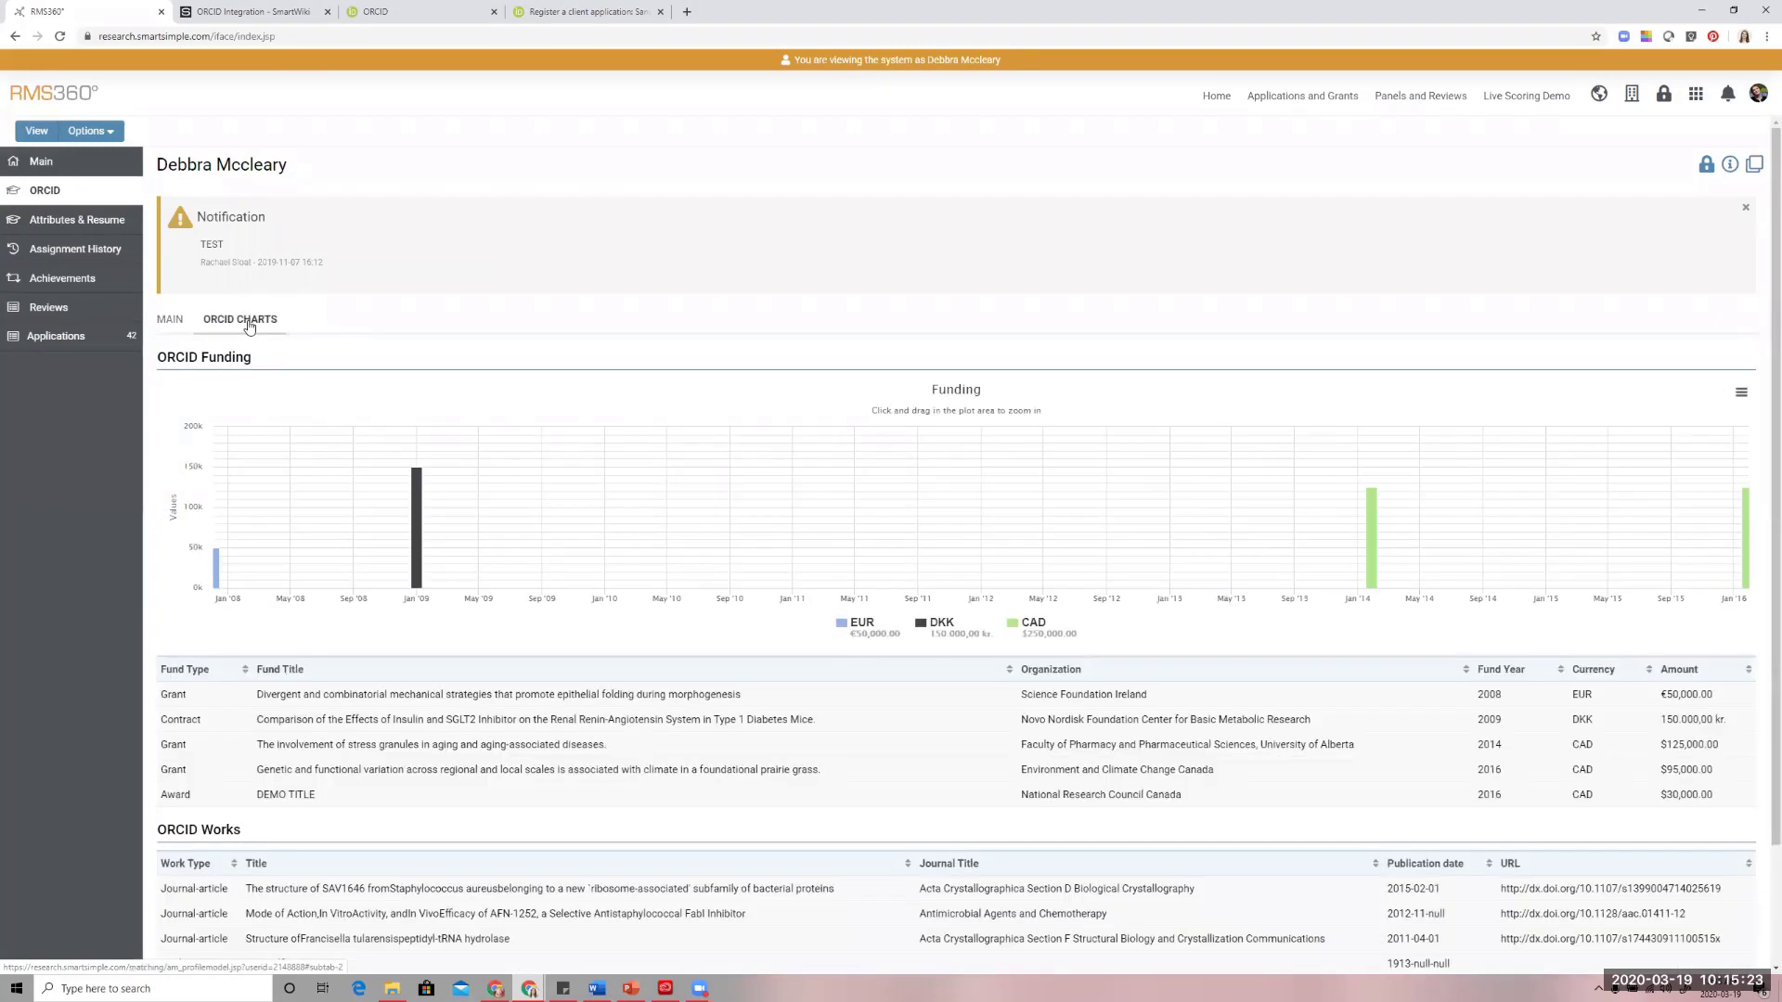
scroll(249, 327, down, 2)
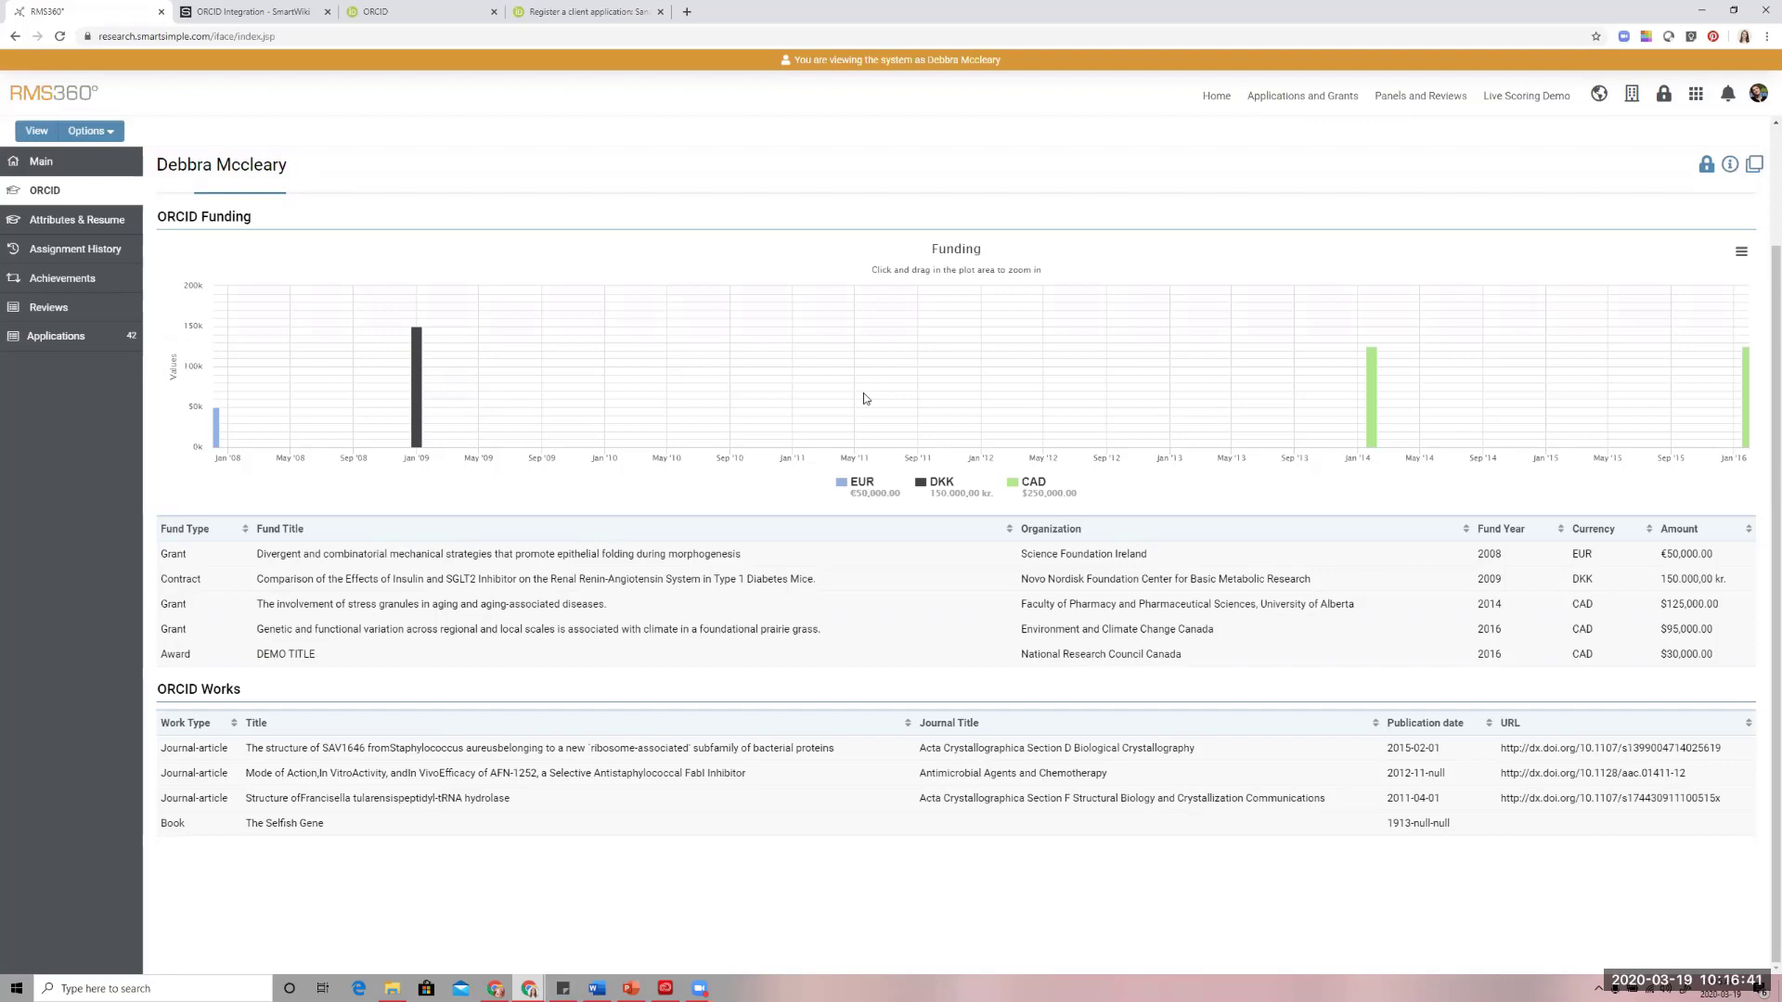
click(752, 971)
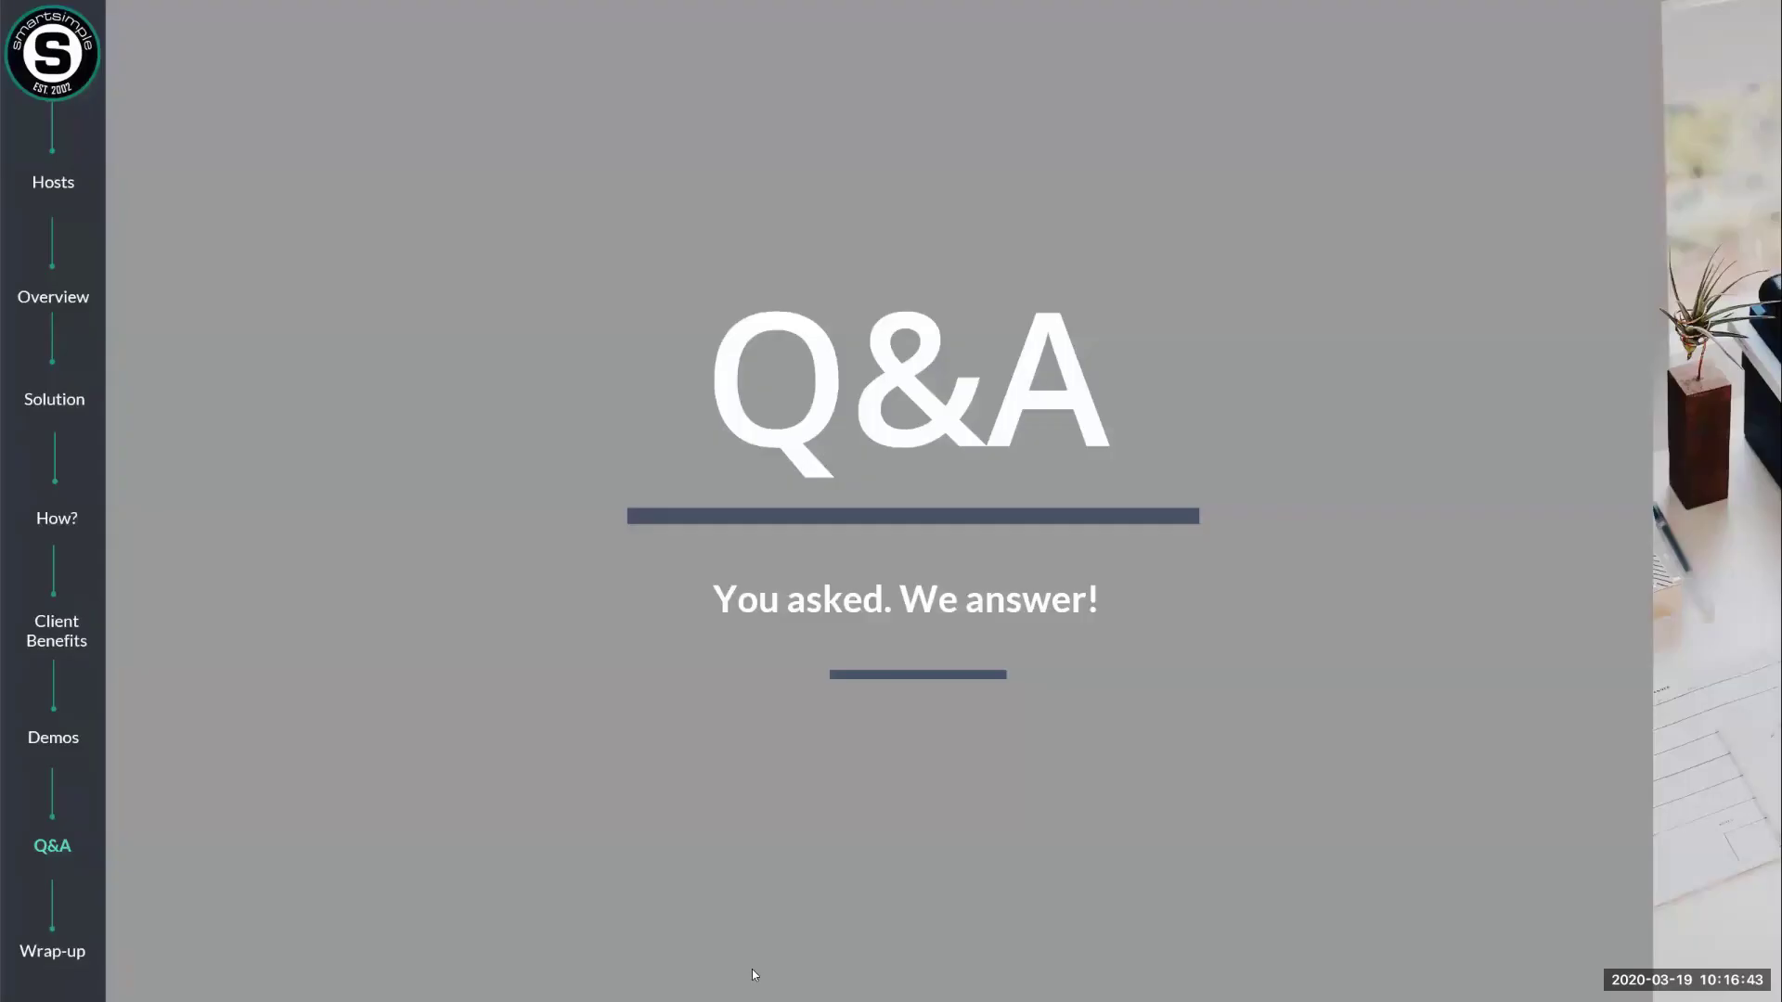